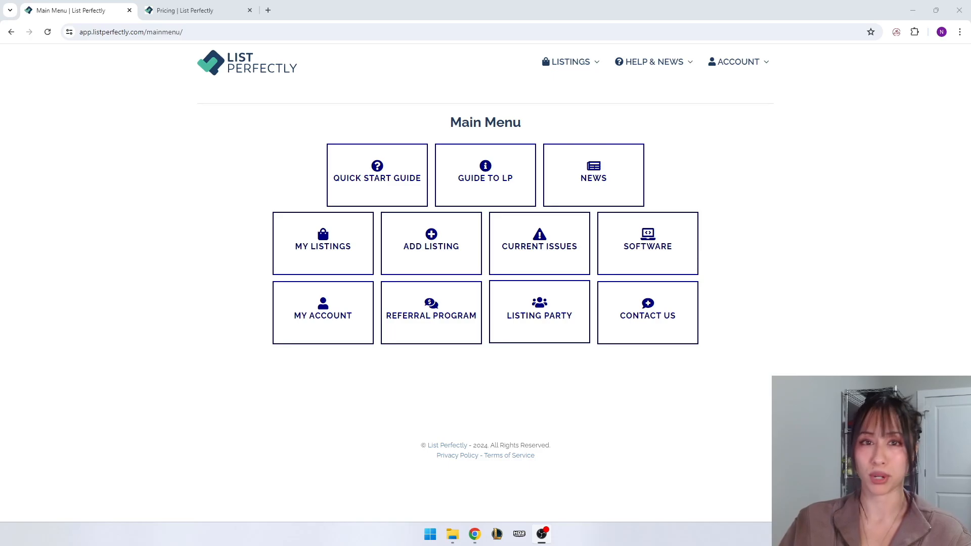
- Examine the pricing page's plan comparison chart, especially the supported fields for Brand and Keywords & Tags
key(ctrl+Tab)
scroll(773, 336, down, 2)
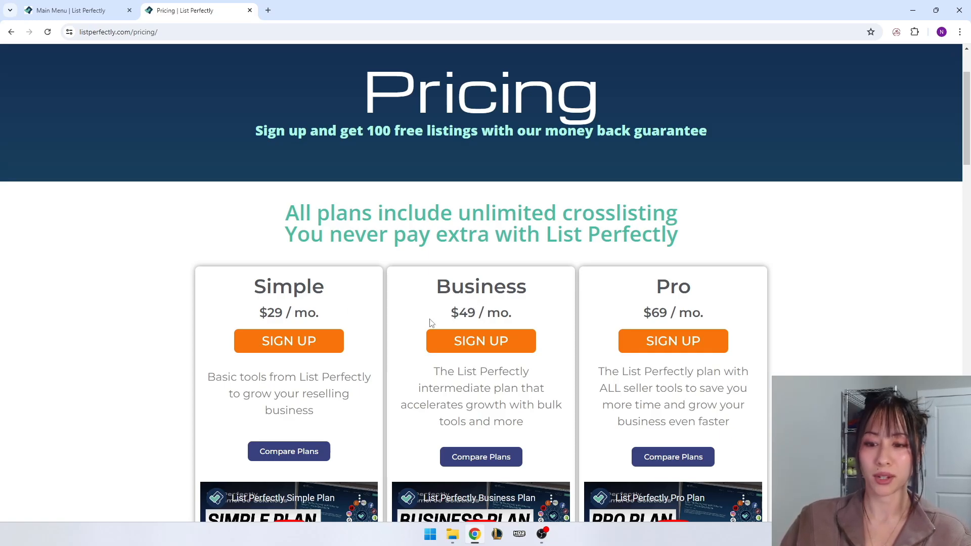
scroll(660, 329, down, 5)
scroll(773, 307, down, 10)
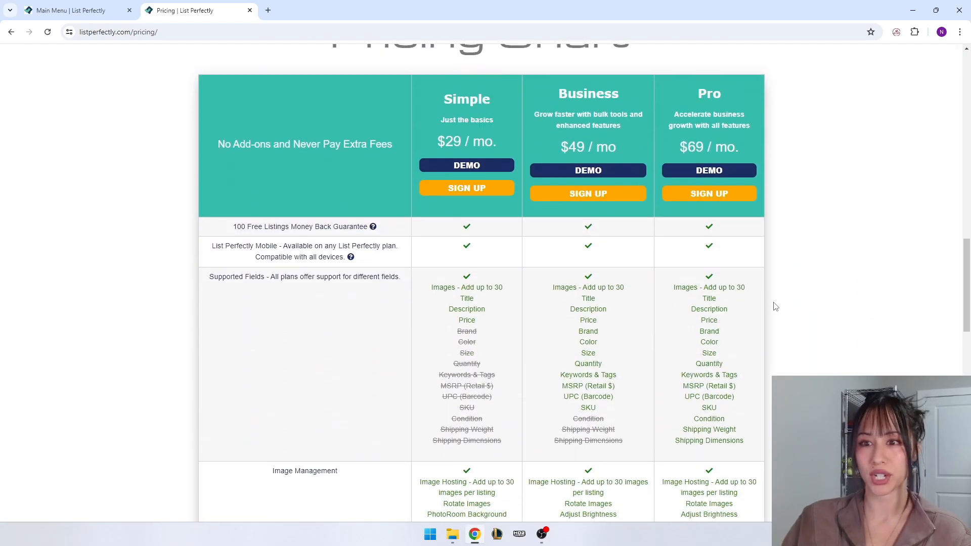
scroll(776, 307, up, 1)
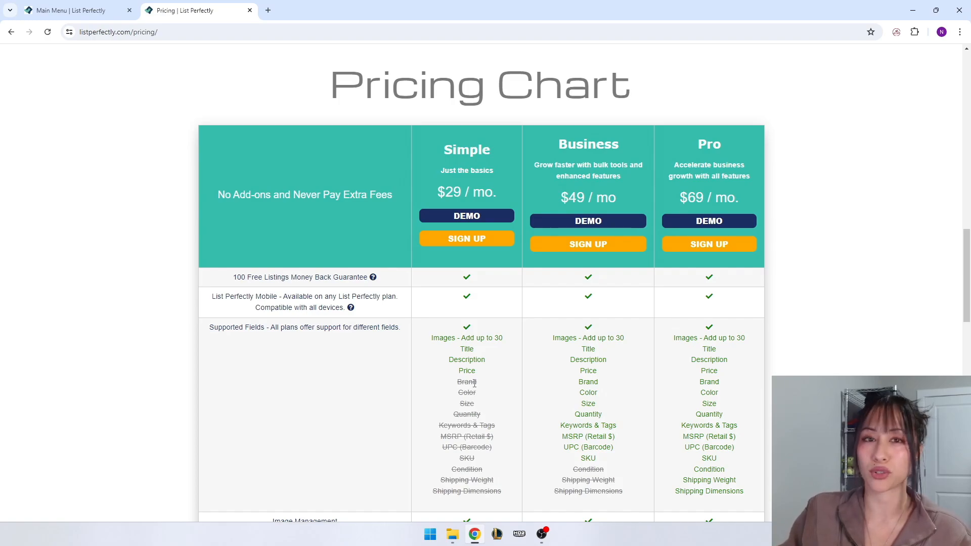
drag(597, 383, 458, 384)
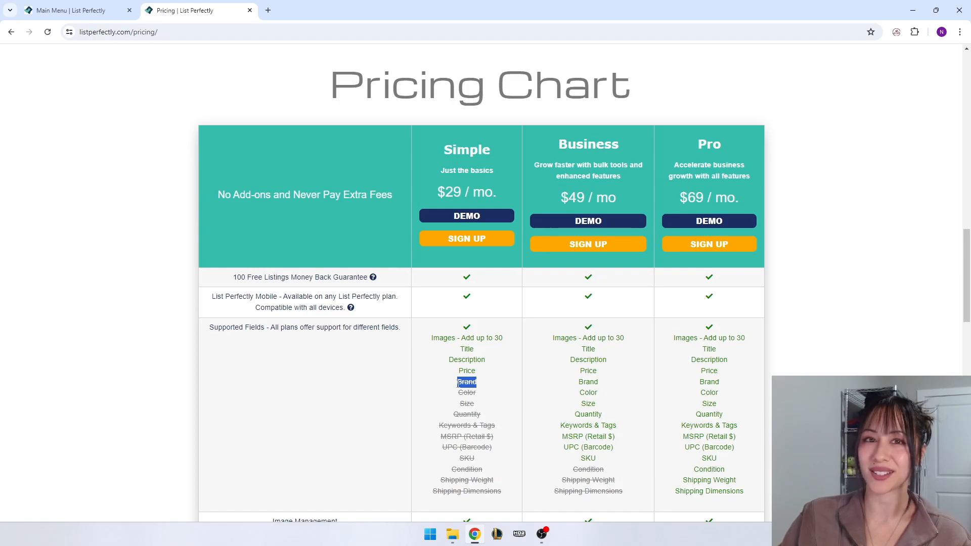
drag(617, 426, 560, 426)
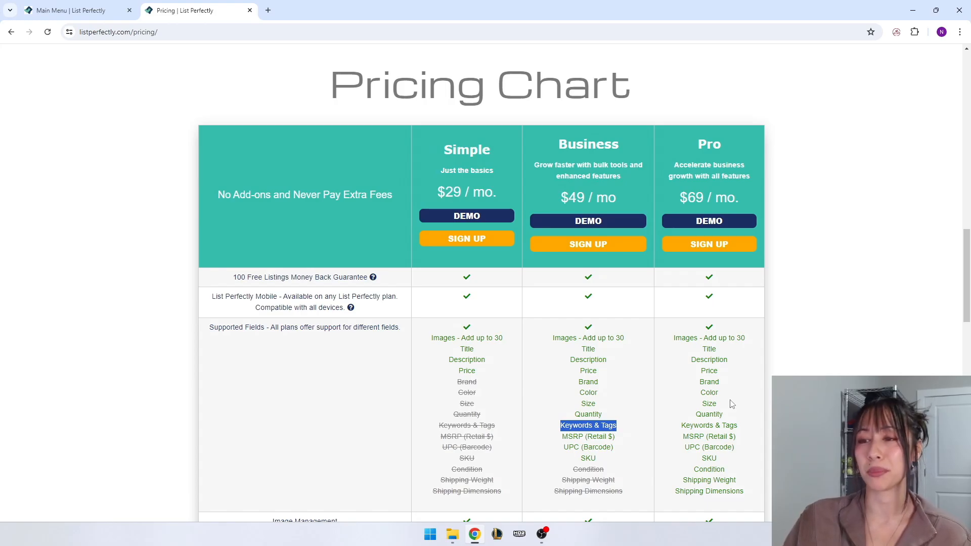
- Return to the main menu page and open My Listings (old catalog)
click(75, 10)
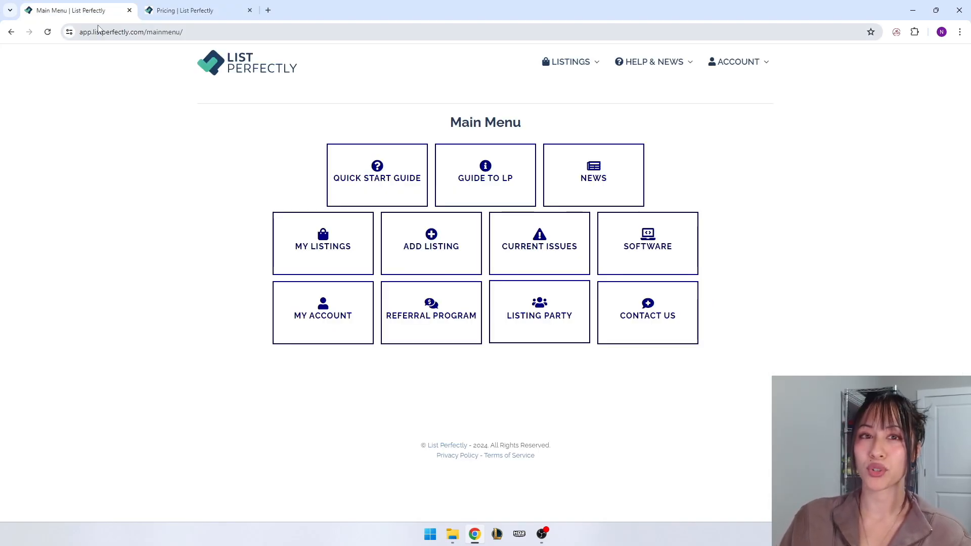
mouse_move(573, 67)
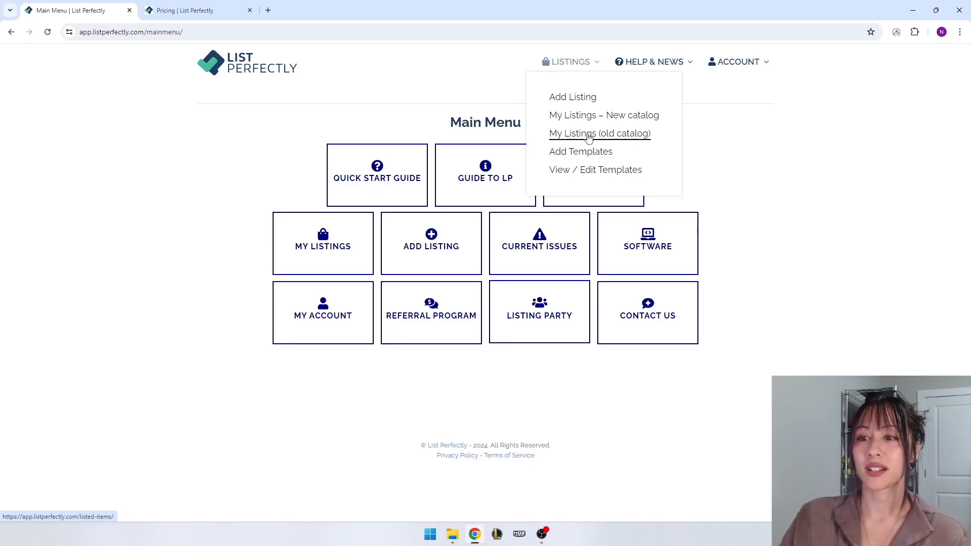
click(589, 137)
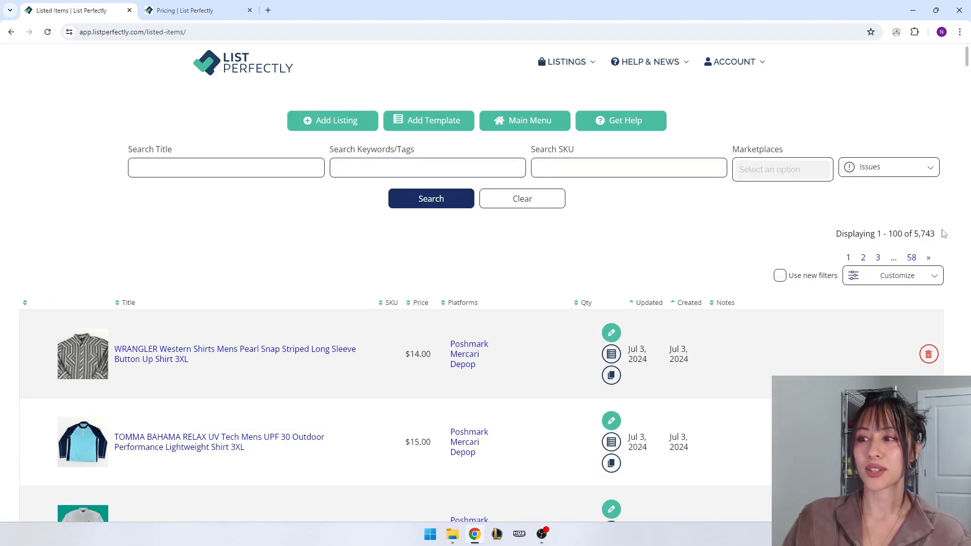
- Examine the catalog's total number of listings and the platforms shown for each listed item
drag(933, 236, 912, 234)
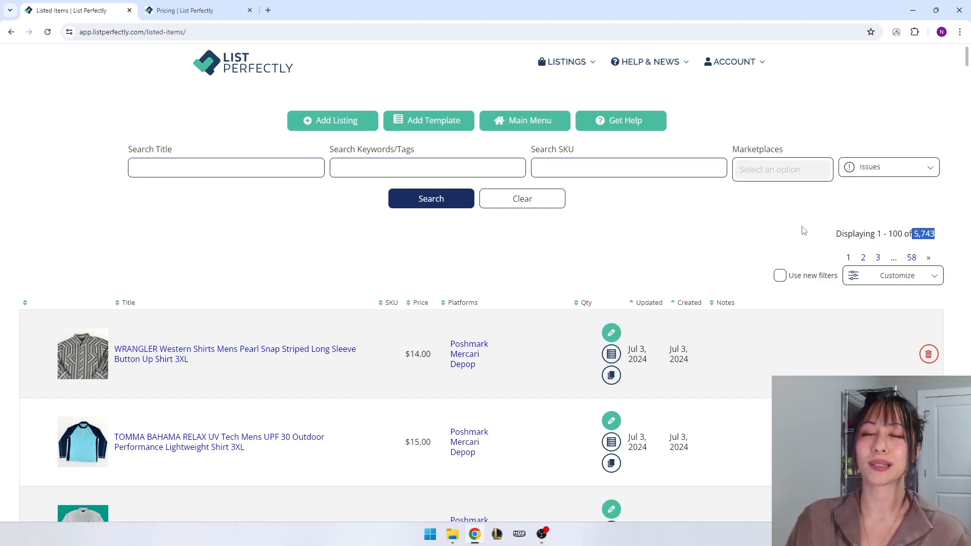
scroll(485, 217, down, 6)
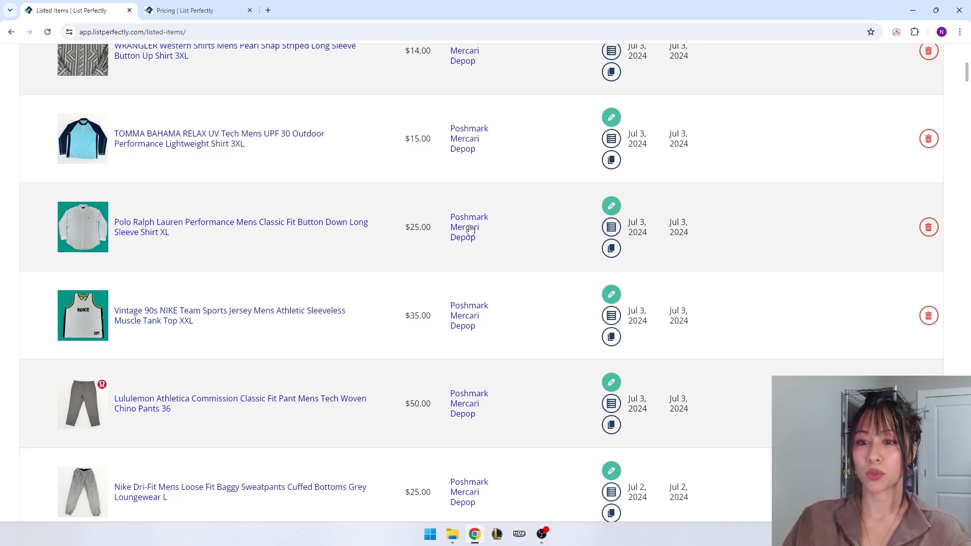
scroll(501, 269, up, 5)
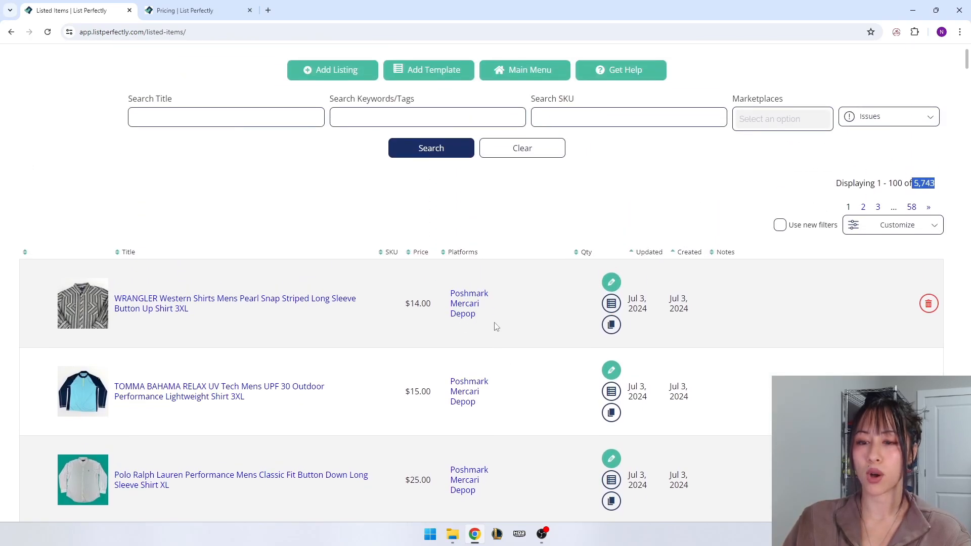
scroll(469, 423, up, 1)
scroll(493, 401, down, 5)
scroll(493, 364, down, 3)
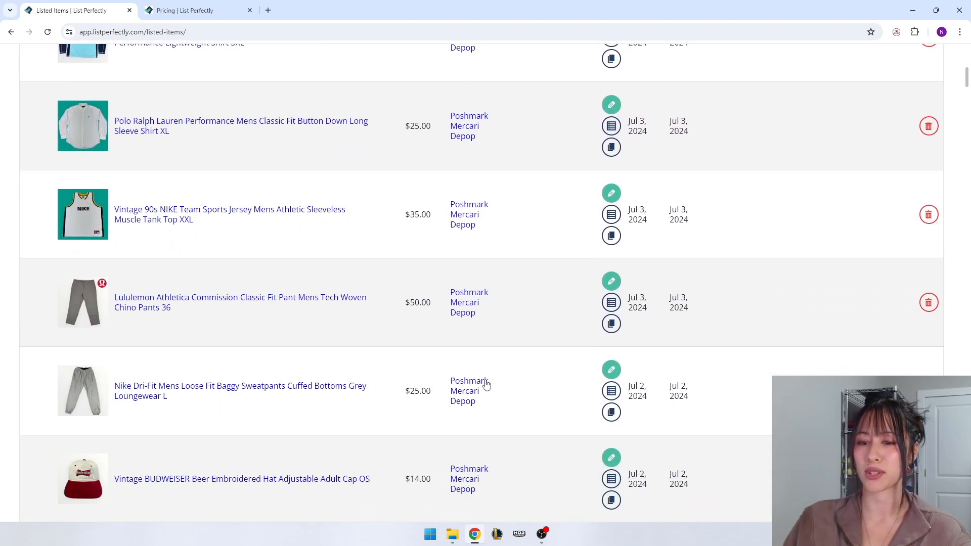
scroll(490, 401, up, 1)
scroll(490, 400, up, 6)
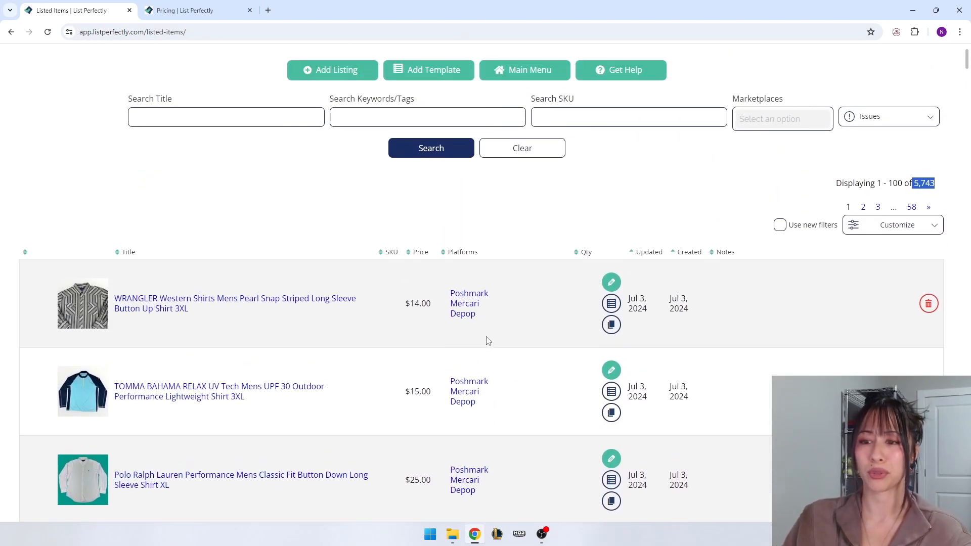
scroll(488, 340, up, 1)
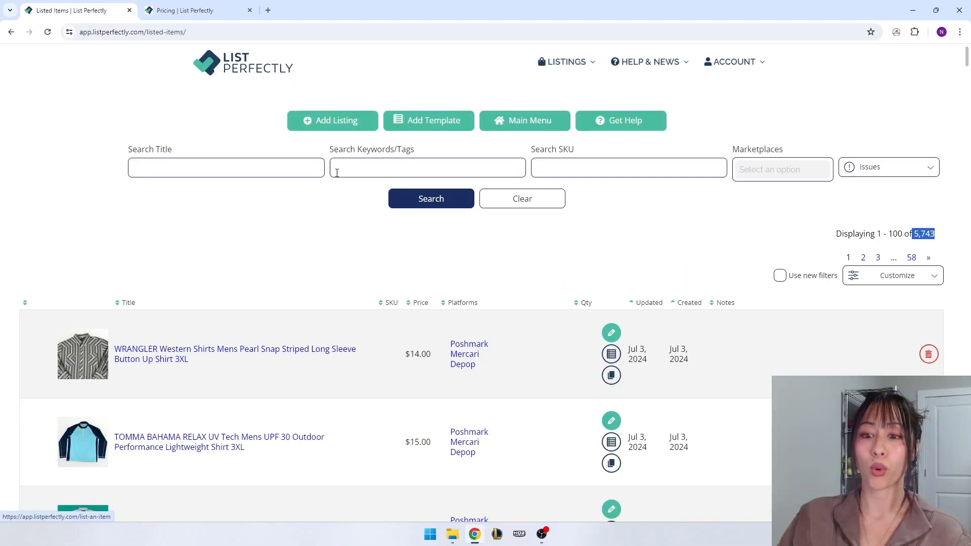
scroll(255, 403, down, 8)
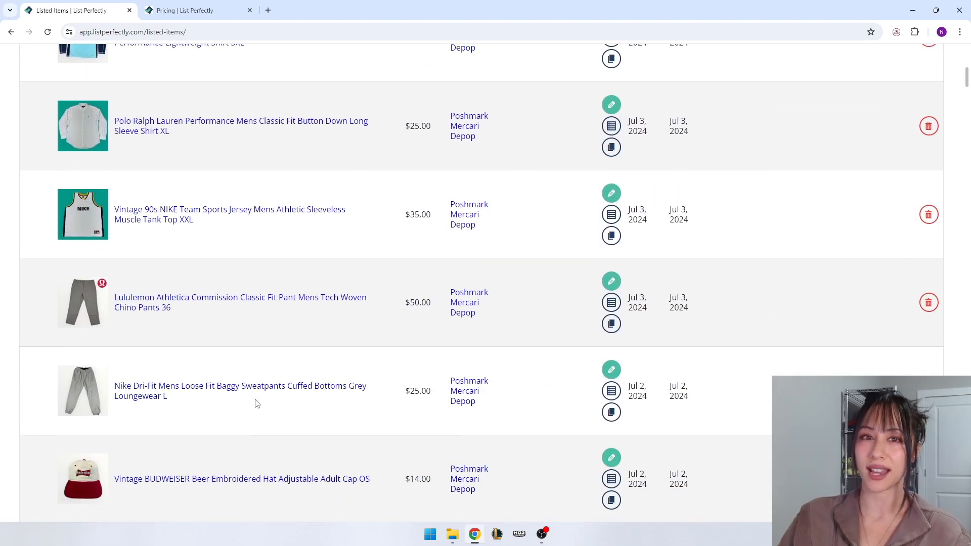
scroll(256, 403, up, 6)
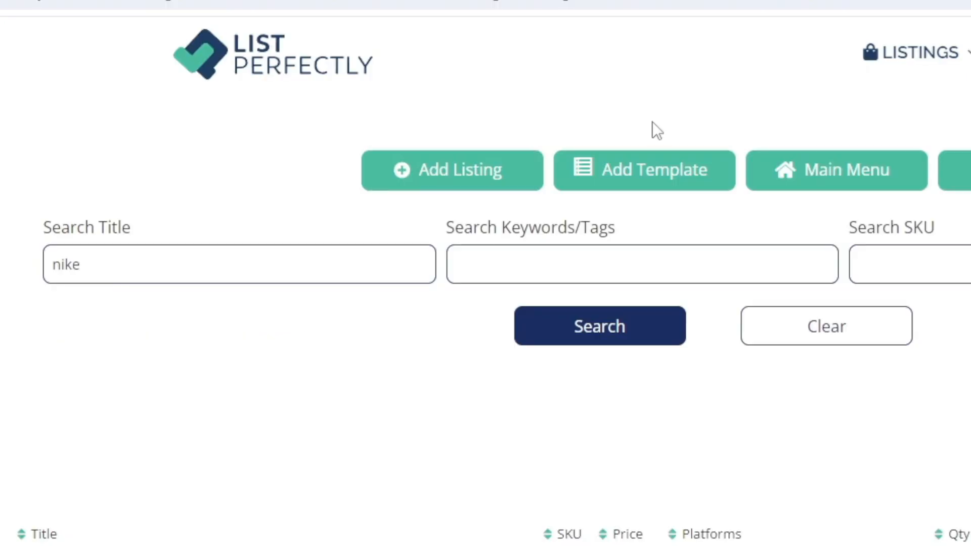
- Start a new listing and review the form's image, title and short description fields
click(483, 170)
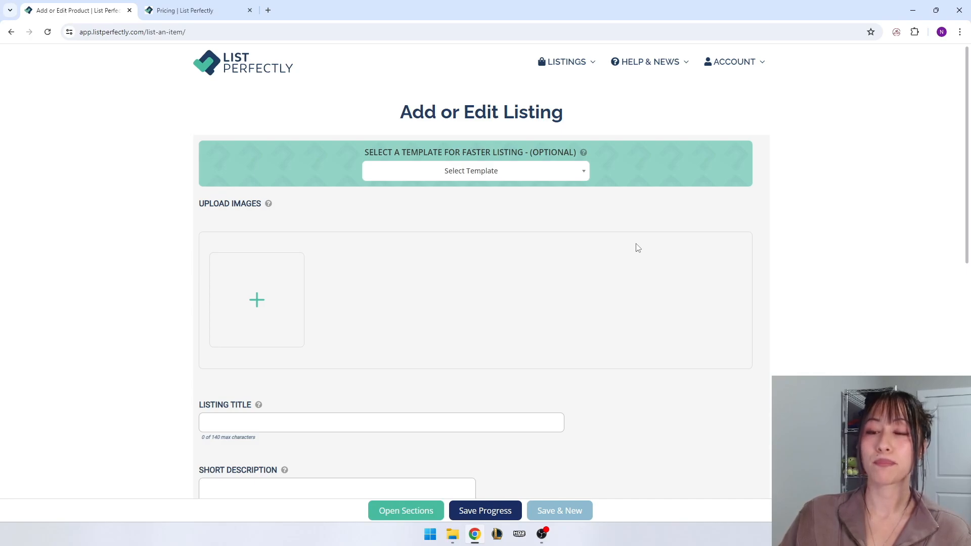
scroll(638, 247, down, 5)
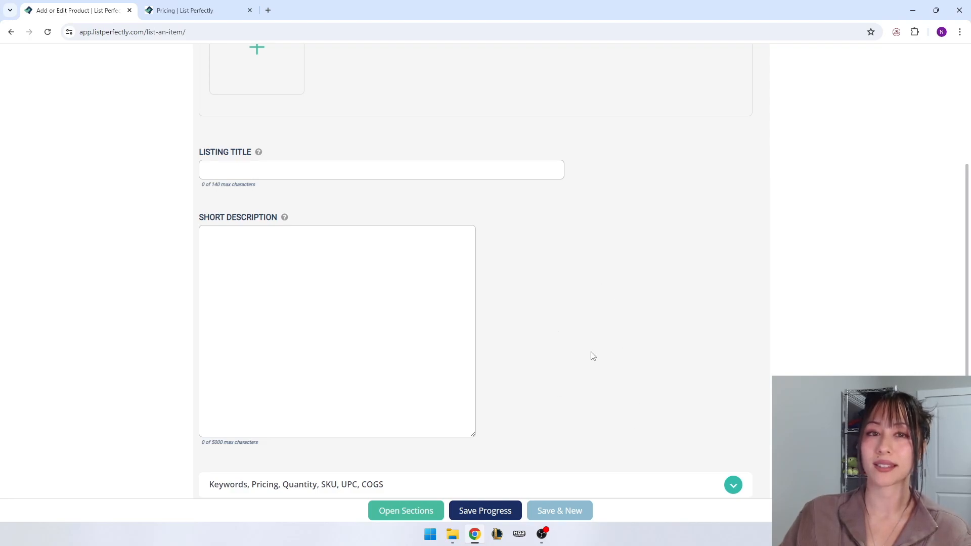
scroll(602, 370, up, 3)
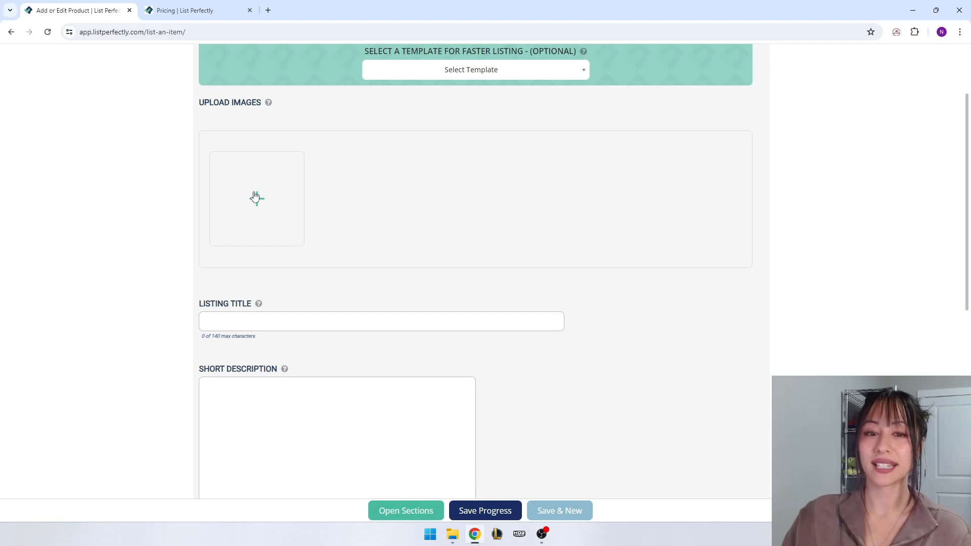
- Upload the plaid shirt photos IMG_5232 to IMG_5237 together with Photoroom_015_20240702_074518 to the listing
click(252, 196)
click(332, 212)
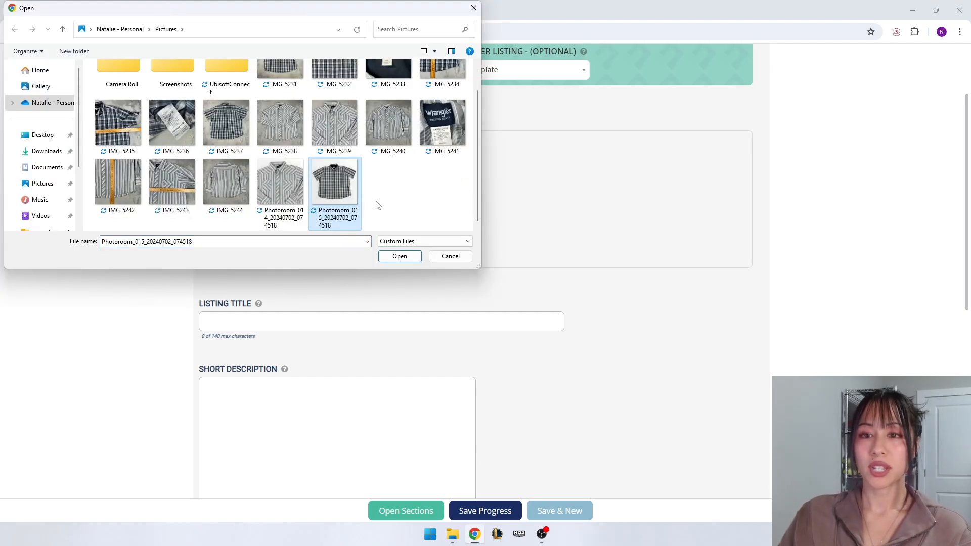
scroll(378, 206, up, 1)
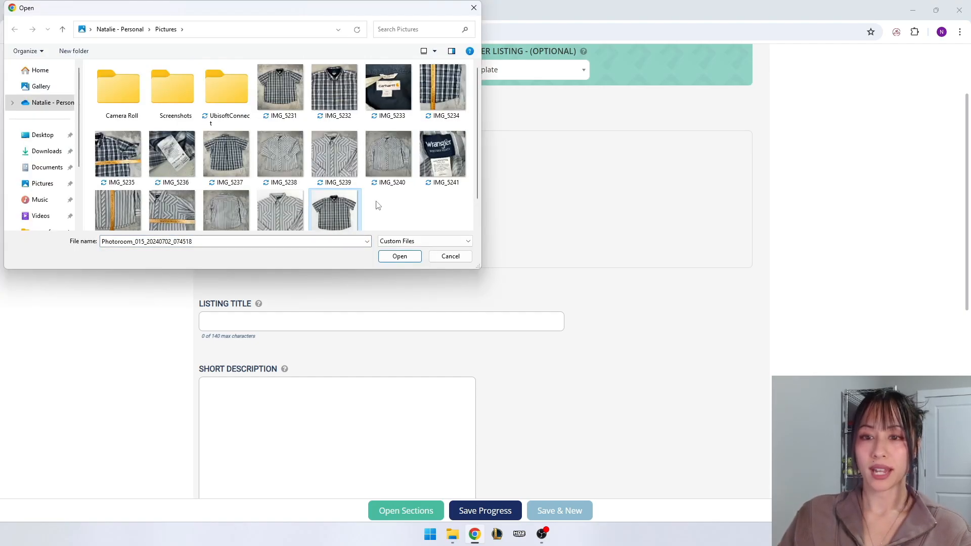
ctrl+click(332, 95)
ctrl+click(383, 98)
ctrl+click(439, 99)
ctrl+click(124, 158)
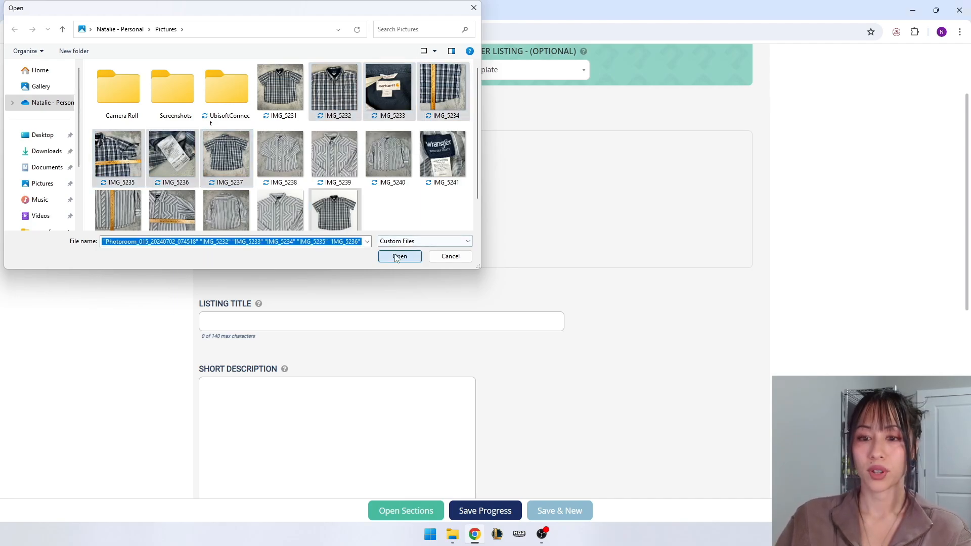
click(399, 256)
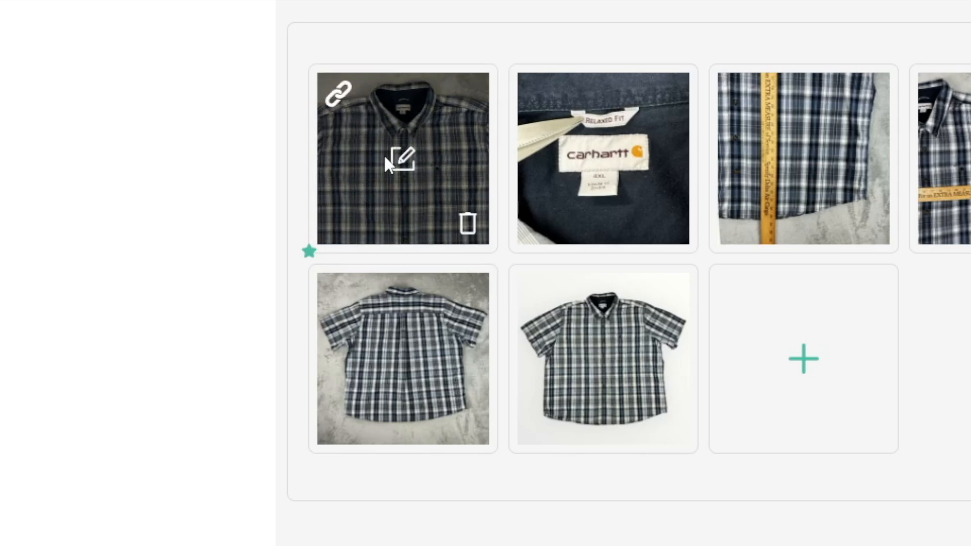
- Reorder the photos so the white-background shot is the cover and the shirt's back view is third
drag(584, 406, 402, 202)
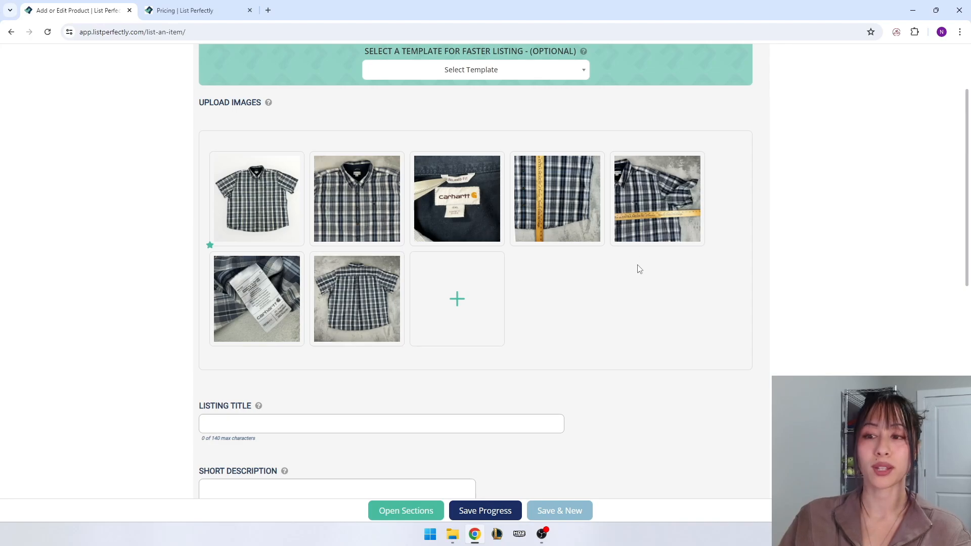
drag(376, 318, 440, 212)
drag(639, 222, 631, 271)
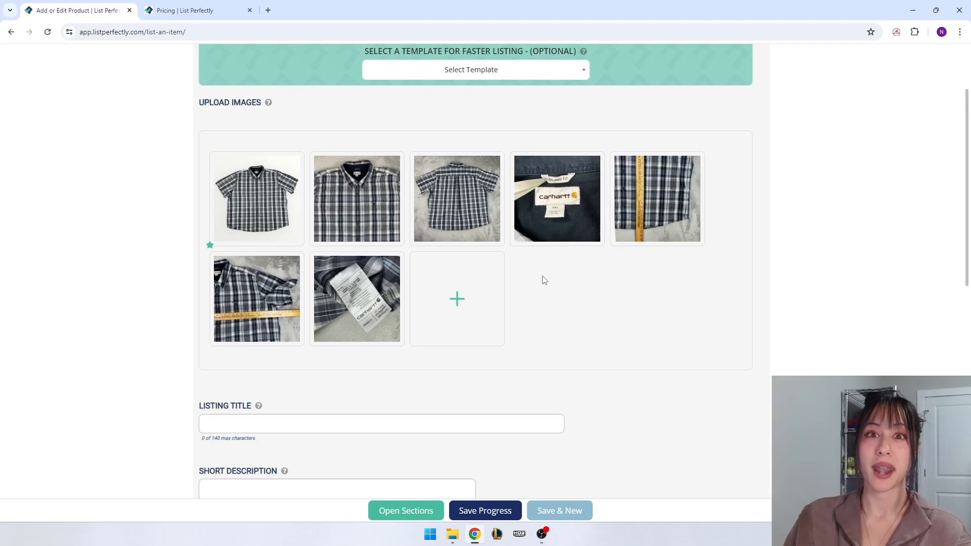
- Enter CARHARTT in the listing's short description
scroll(545, 280, up, 1)
scroll(544, 280, down, 3)
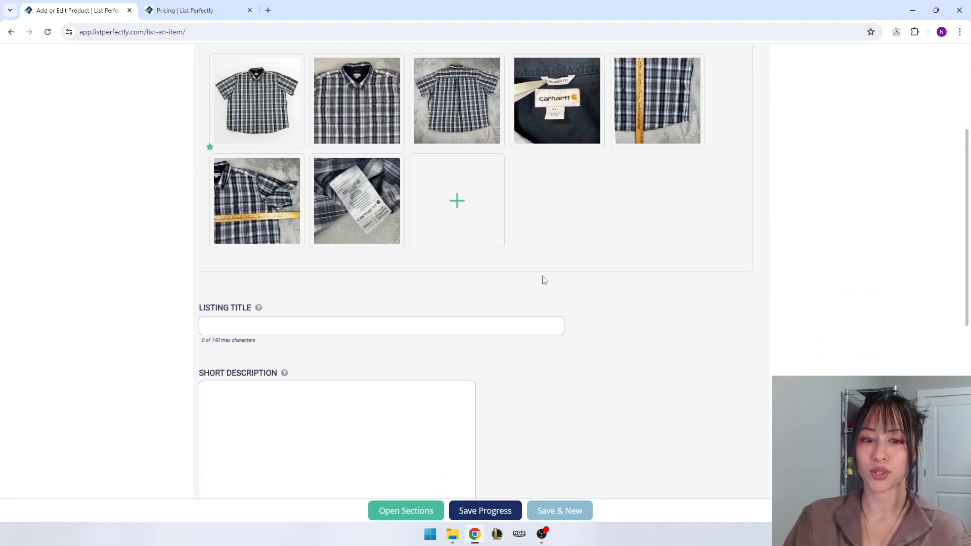
scroll(480, 274, down, 1)
click(299, 273)
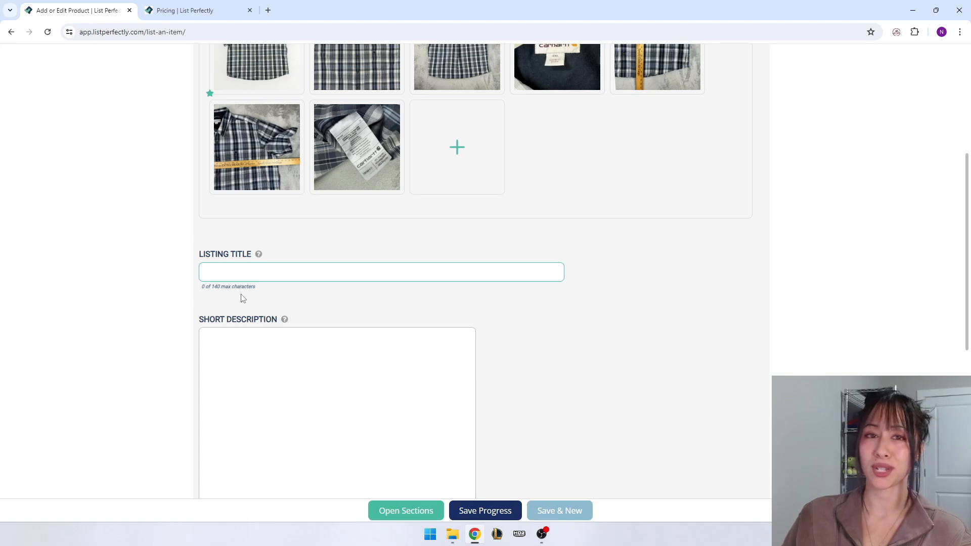
click(281, 349)
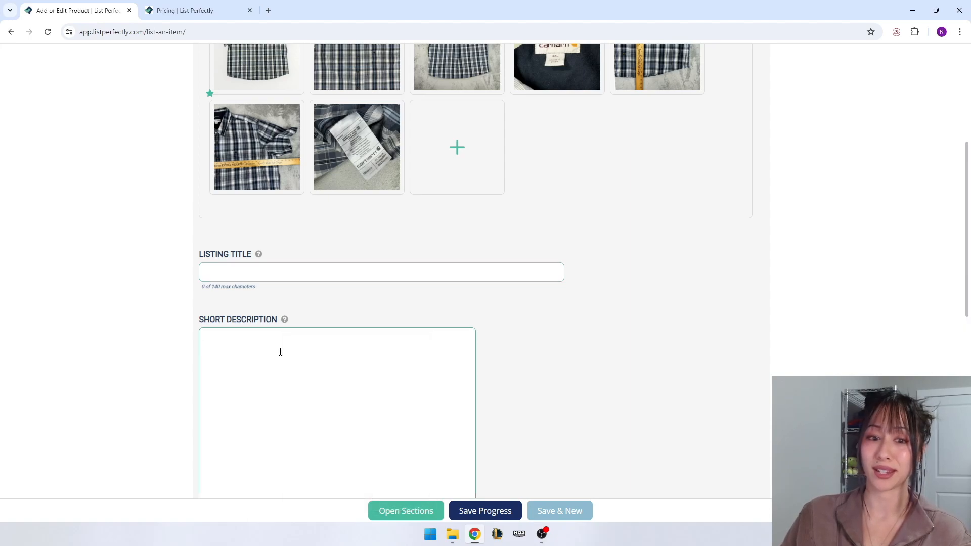
click(242, 279)
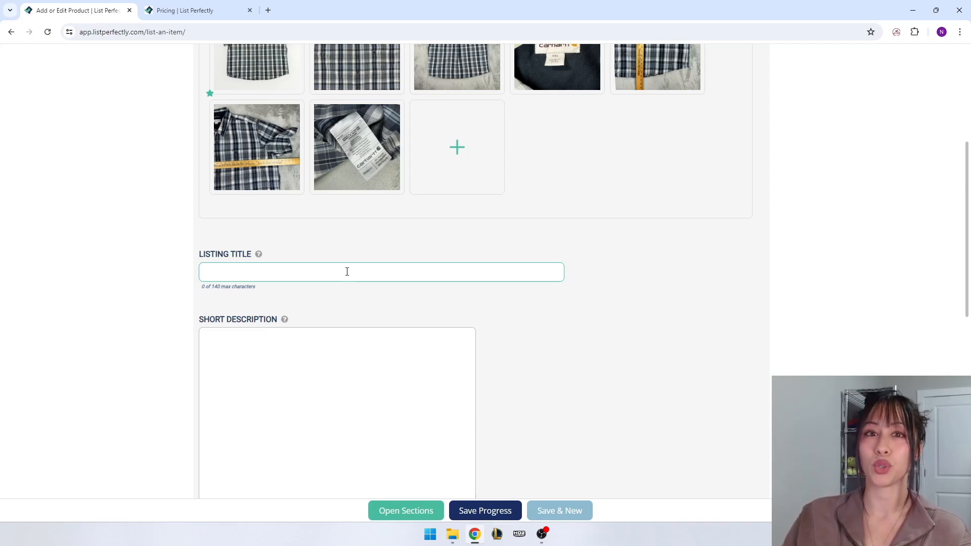
scroll(347, 272, up, 1)
click(215, 403)
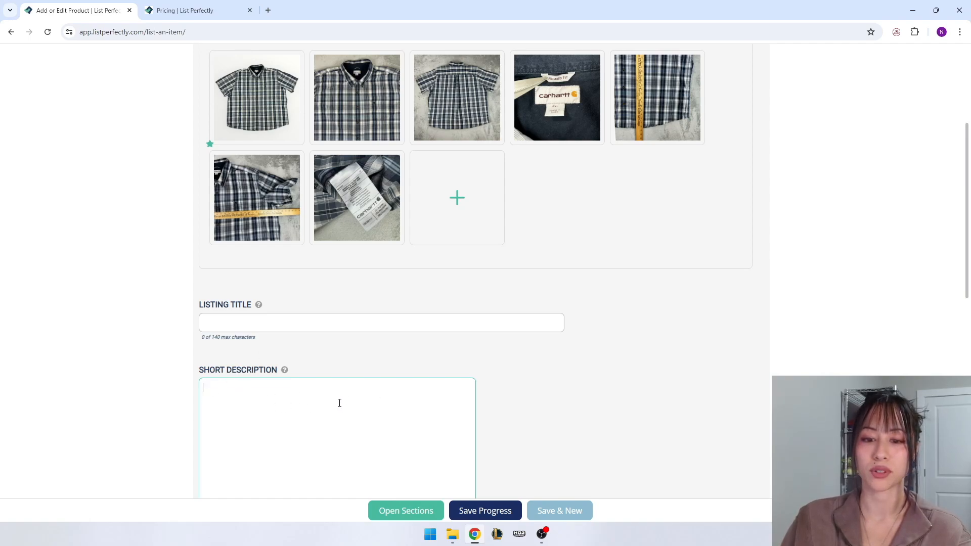
click(267, 324)
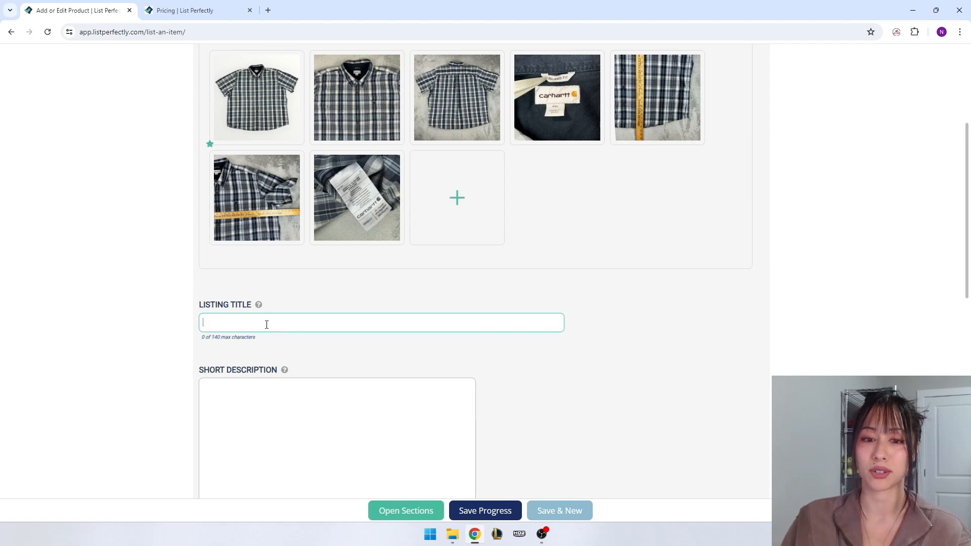
click(262, 398)
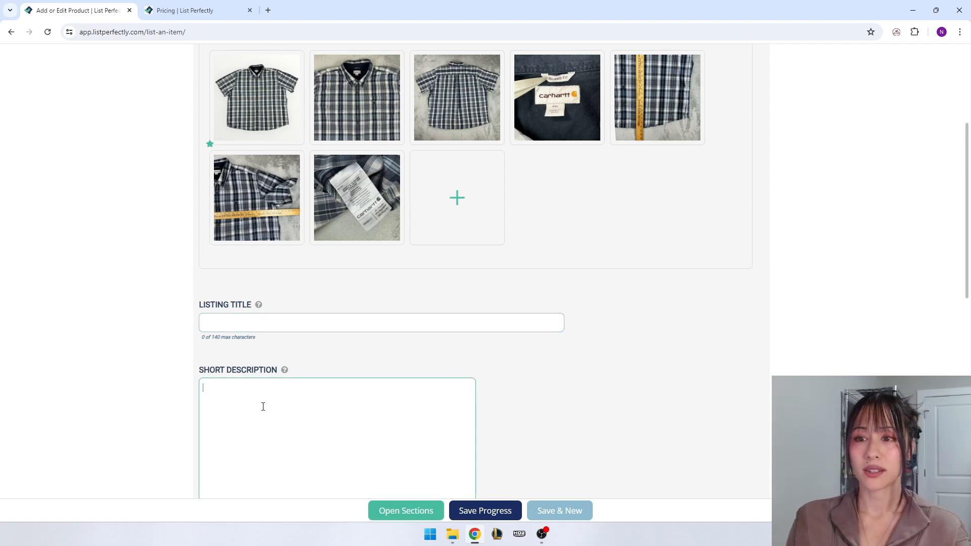
text(CARHARTT)
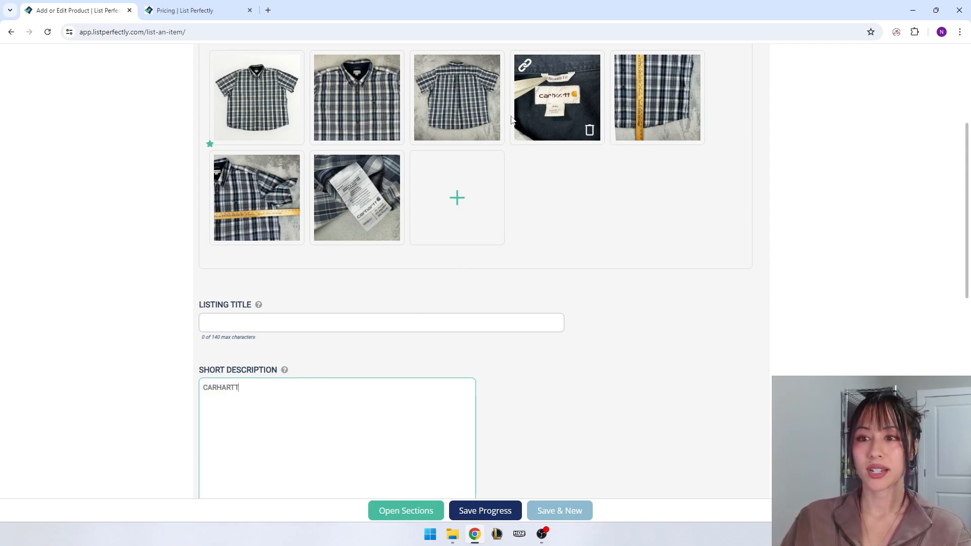
- Enlarge the Carhartt label photo to check the garment's size and fit, and return to the short description
click(544, 114)
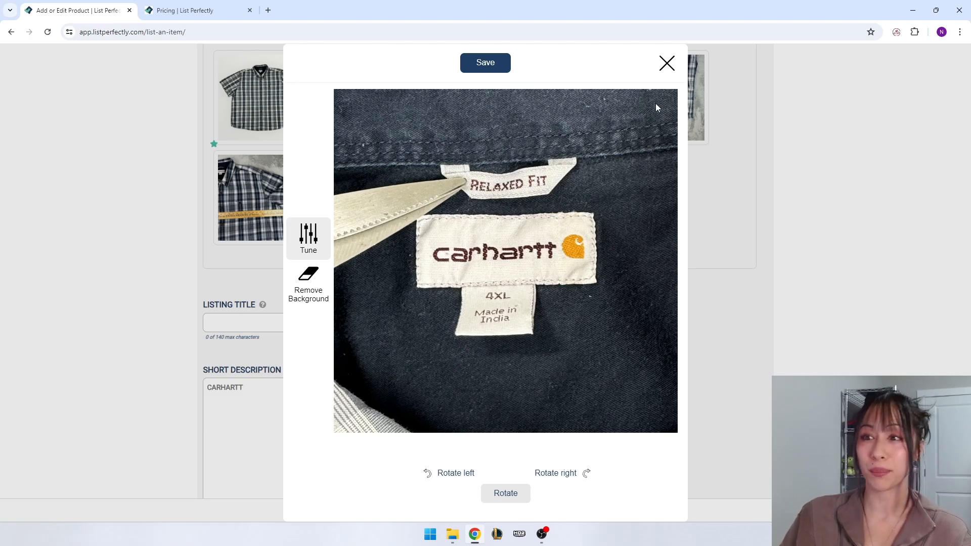
click(667, 63)
click(289, 387)
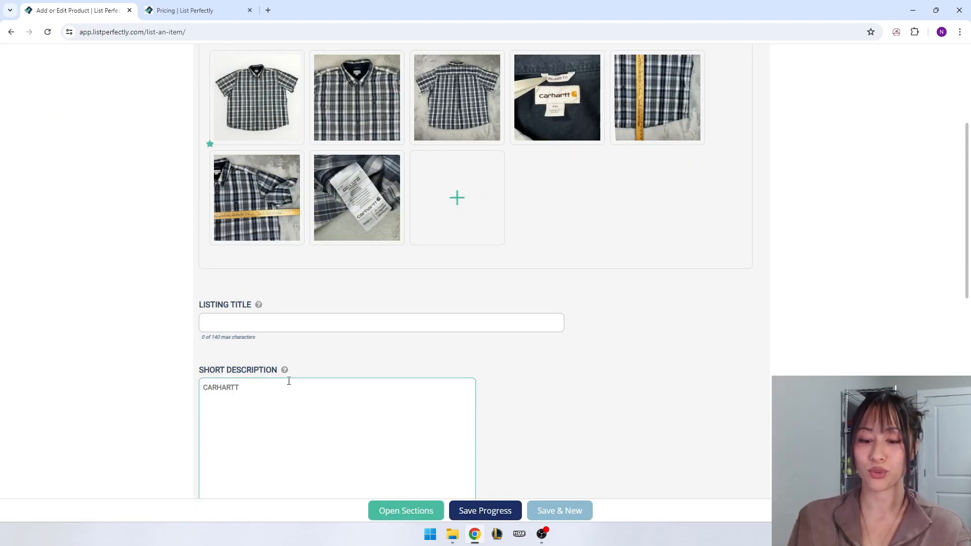
- Extend the short description after CARHARTT with "Relaxed Fit Button Down Men's Plaid", checking the shirt's collar photo
text(Relaxed)
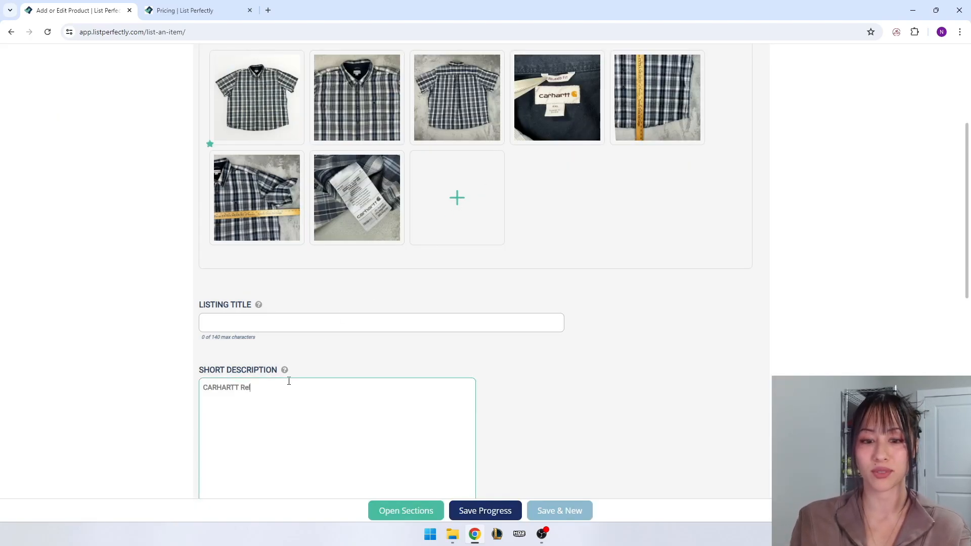
text( Fit)
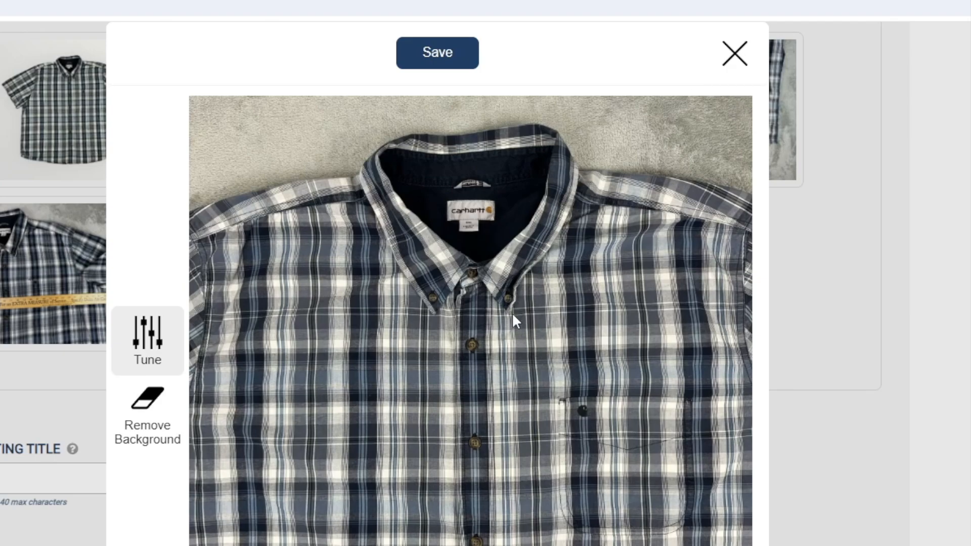
click(735, 53)
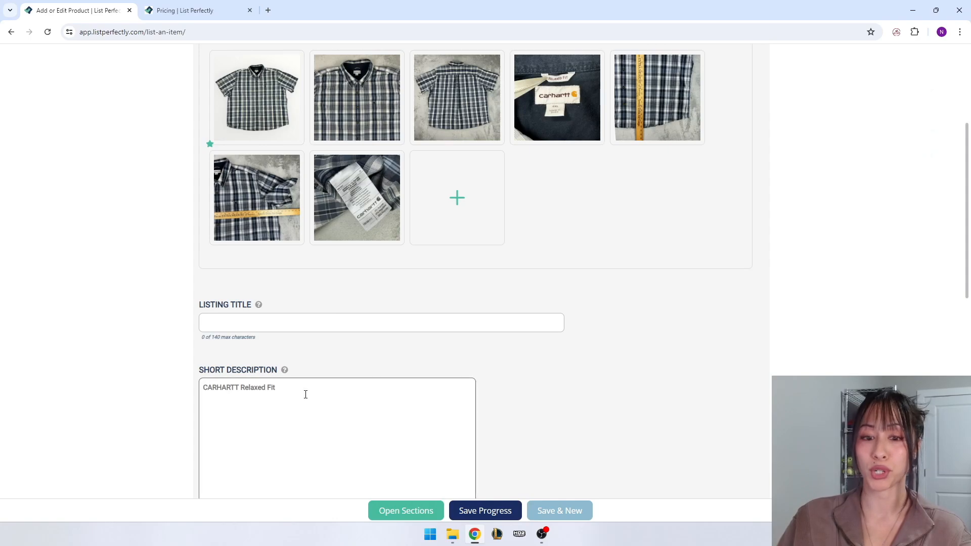
click(305, 395)
text(Button Down)
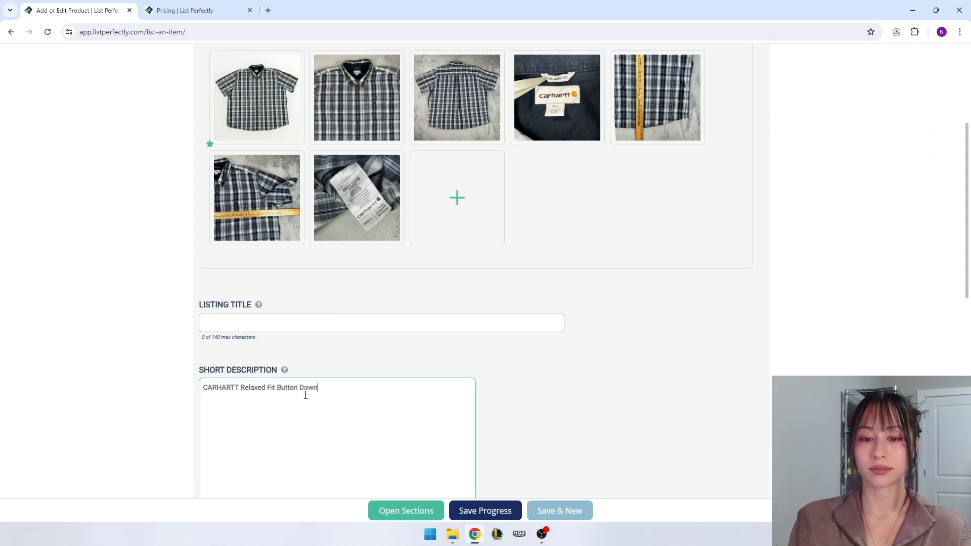
text( Men's)
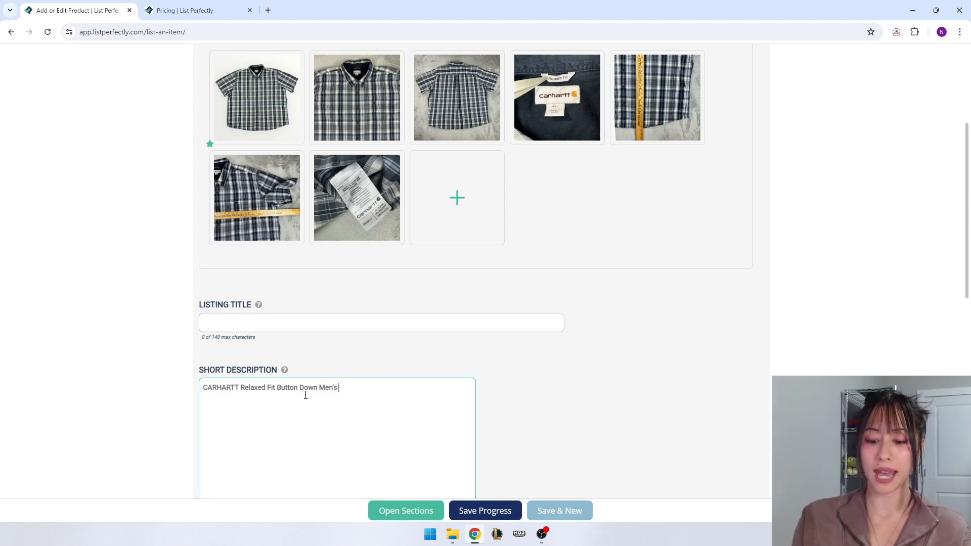
text(Plaid)
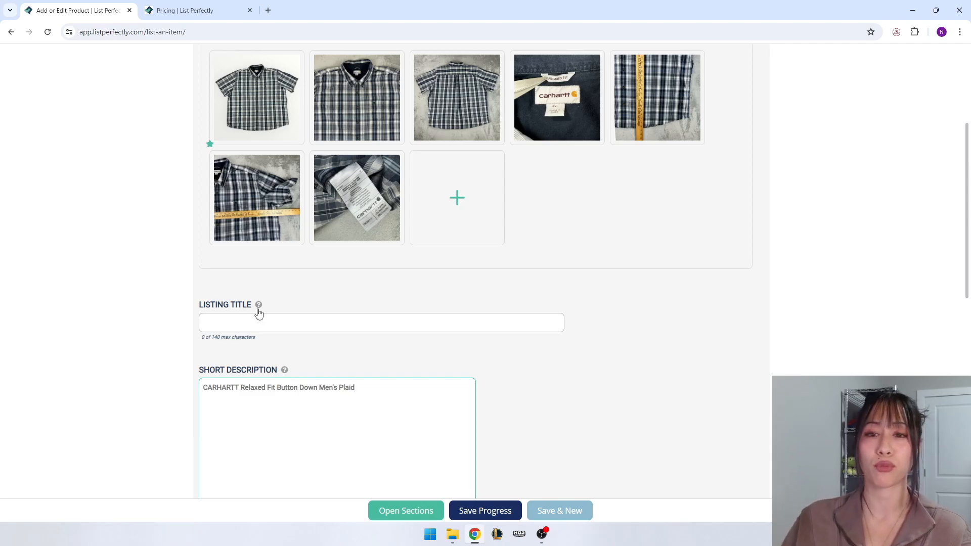
- Check the shirt's colours in the enlarged cover photo and append "Blue and Grey Short Sleeve Shirt" to the short description
click(255, 103)
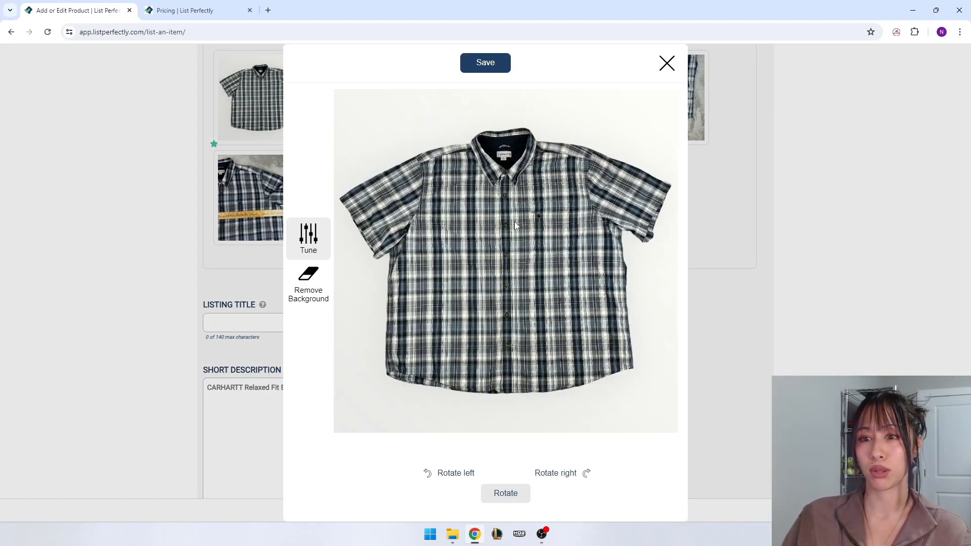
click(667, 63)
click(401, 388)
text(Blue and Gray)
click(259, 98)
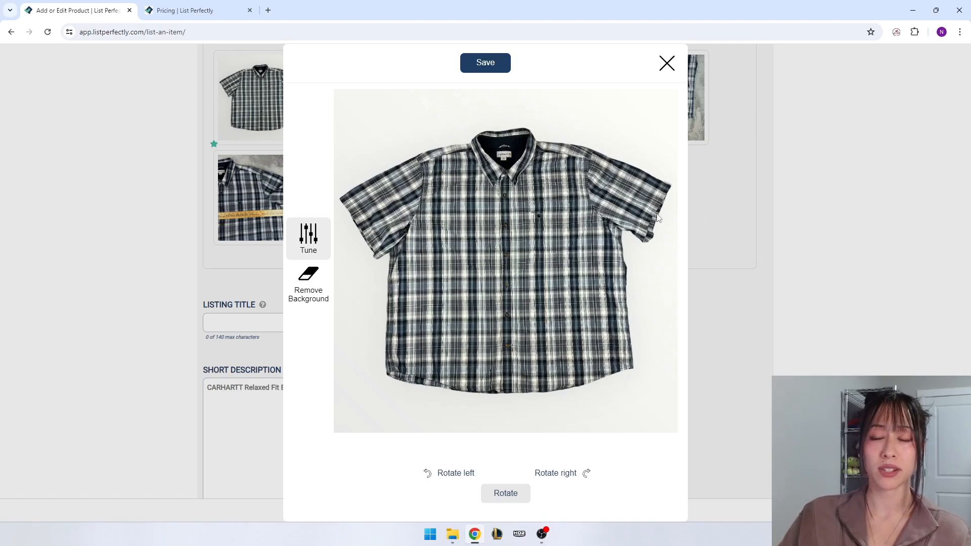
click(667, 62)
click(439, 384)
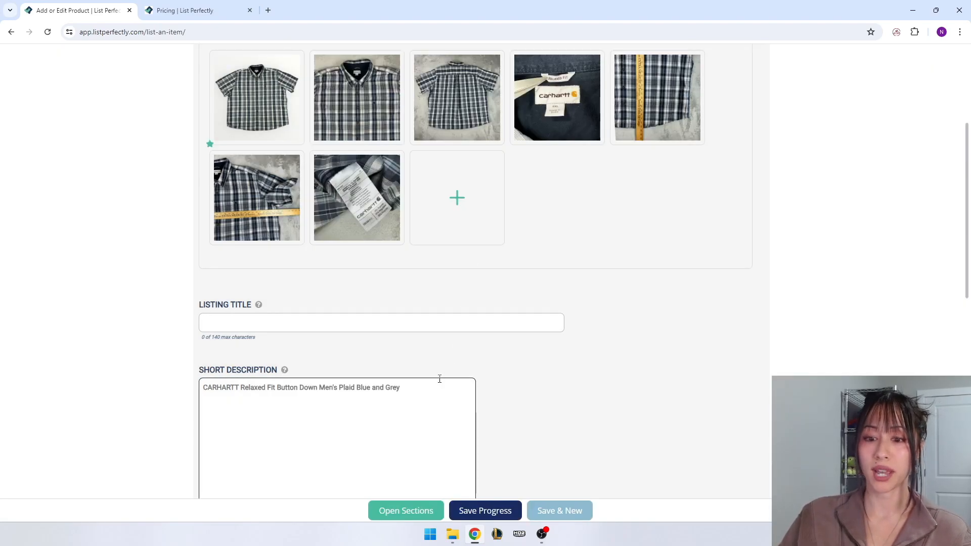
text(Sho)
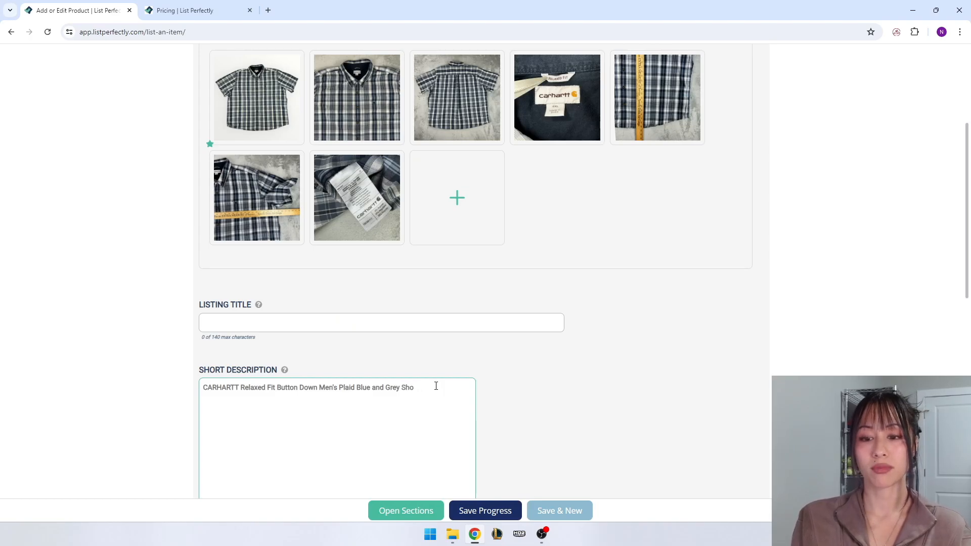
text(rt Sleeve Shirt)
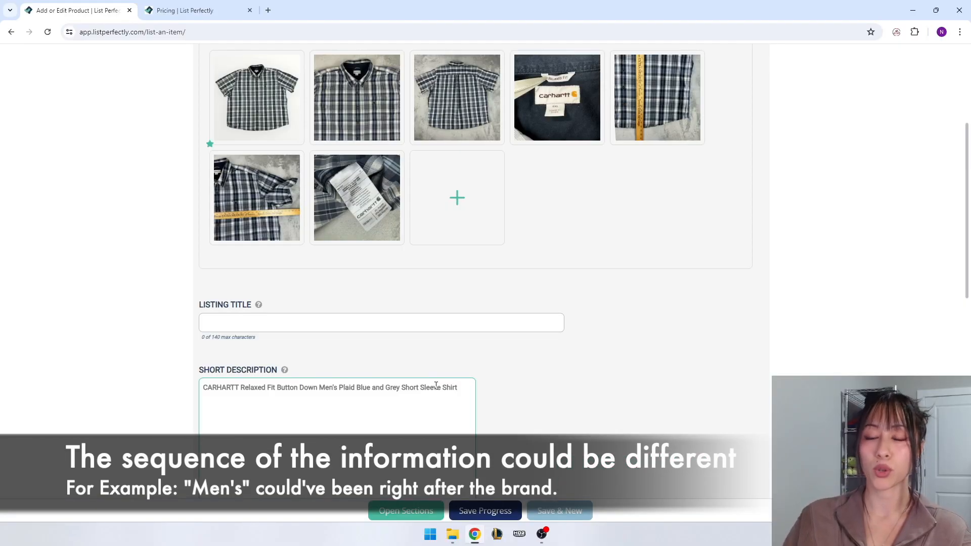
- Check the care tag and neck label photos, end the first description line with a period, and add "Size: 4XL" below it
mouse_move(345, 227)
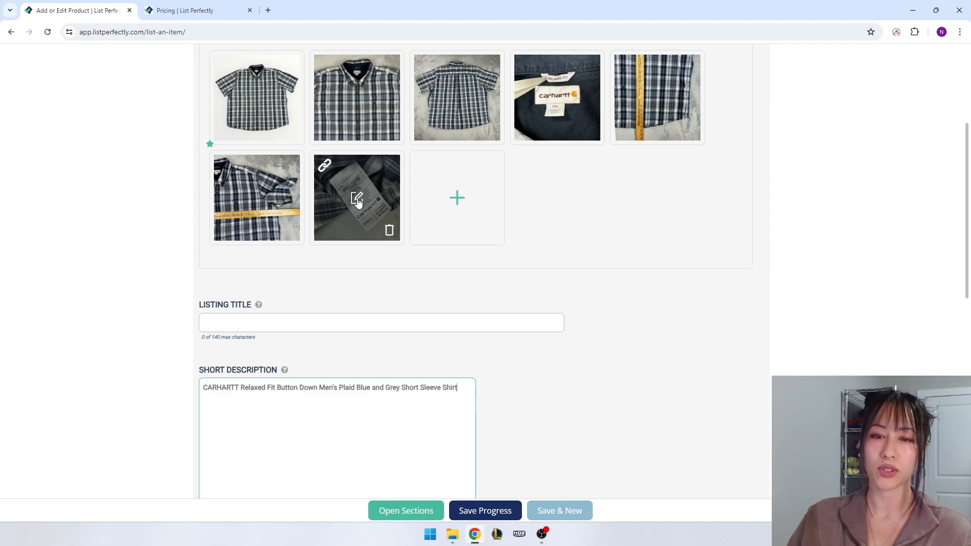
drag(464, 387, 201, 388)
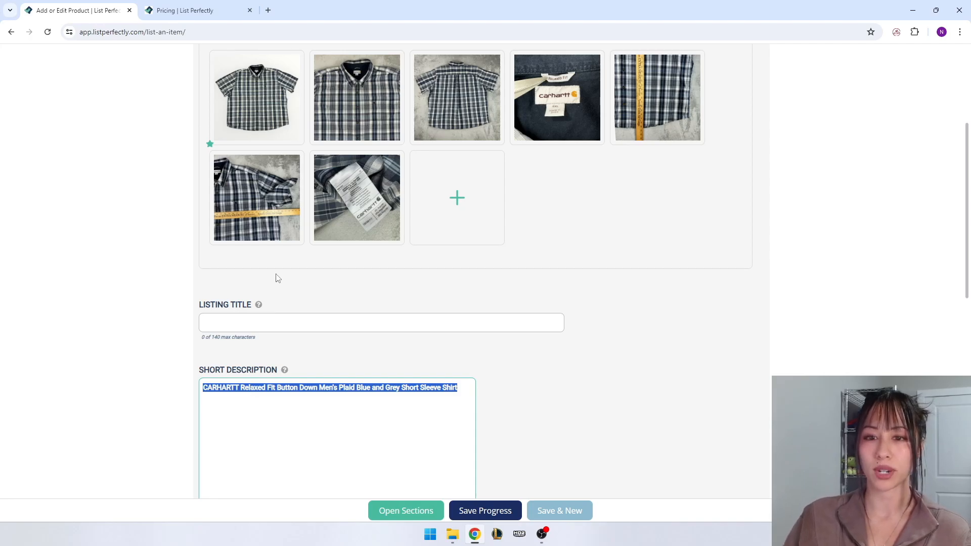
click(359, 198)
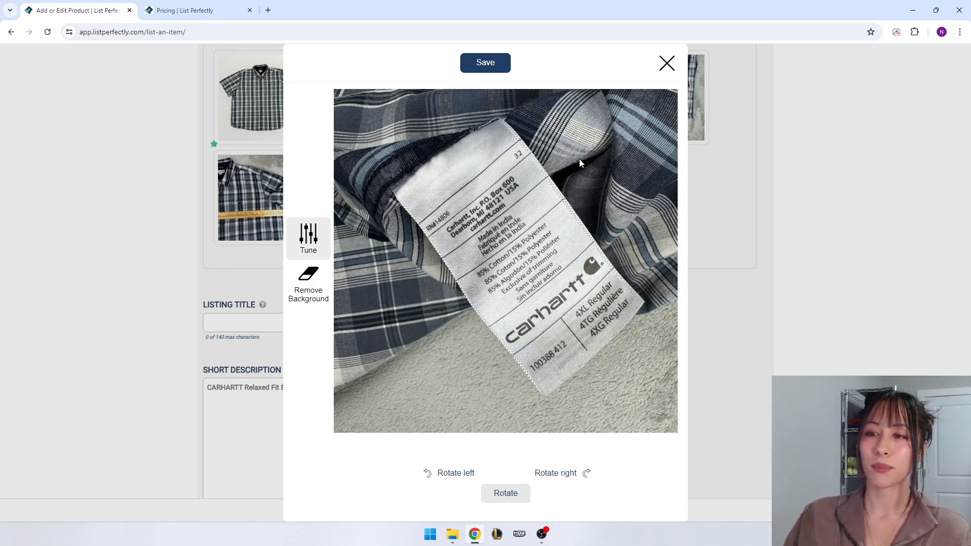
click(666, 63)
click(463, 386)
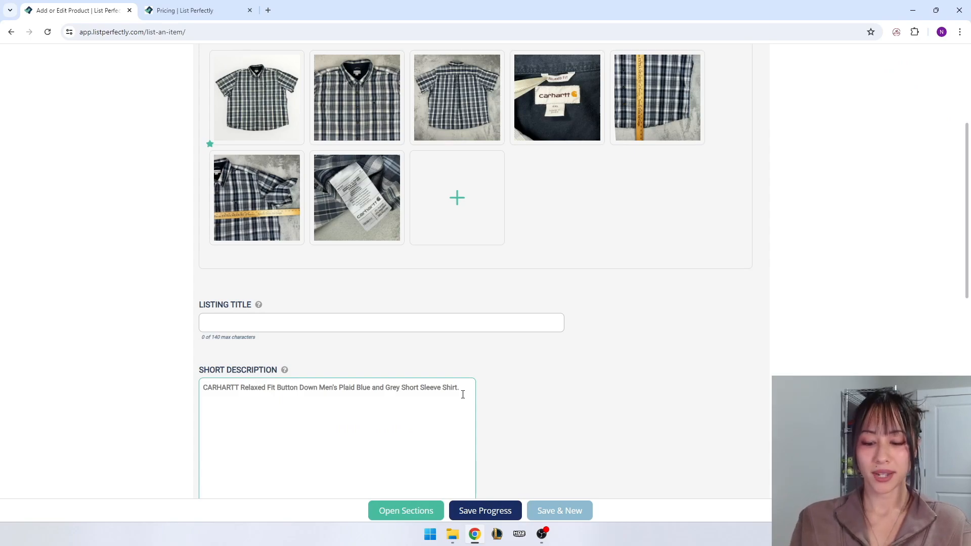
text(Size:)
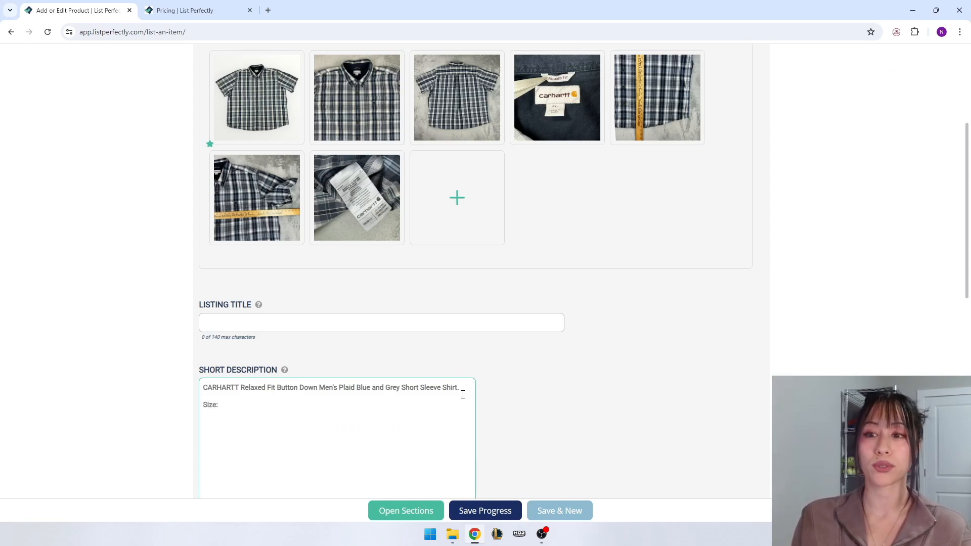
click(555, 98)
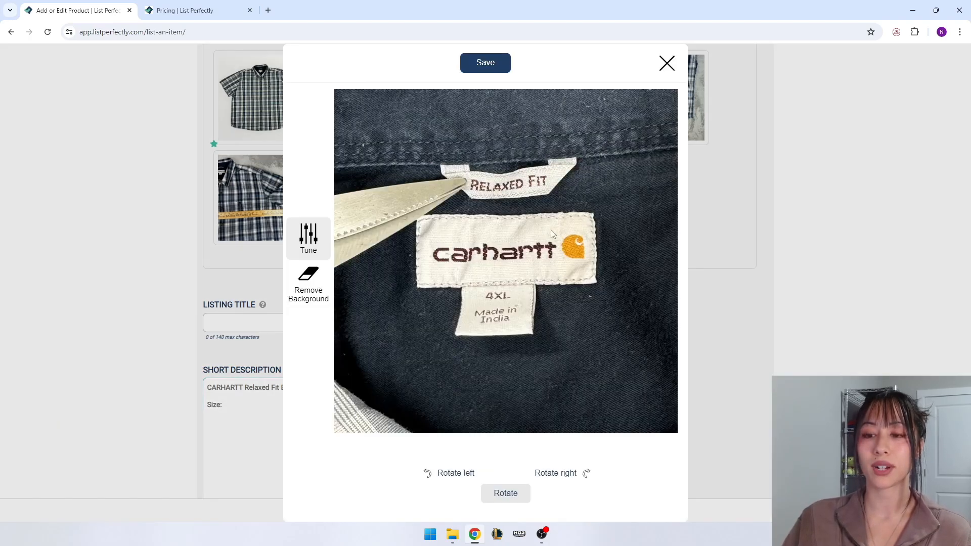
click(667, 62)
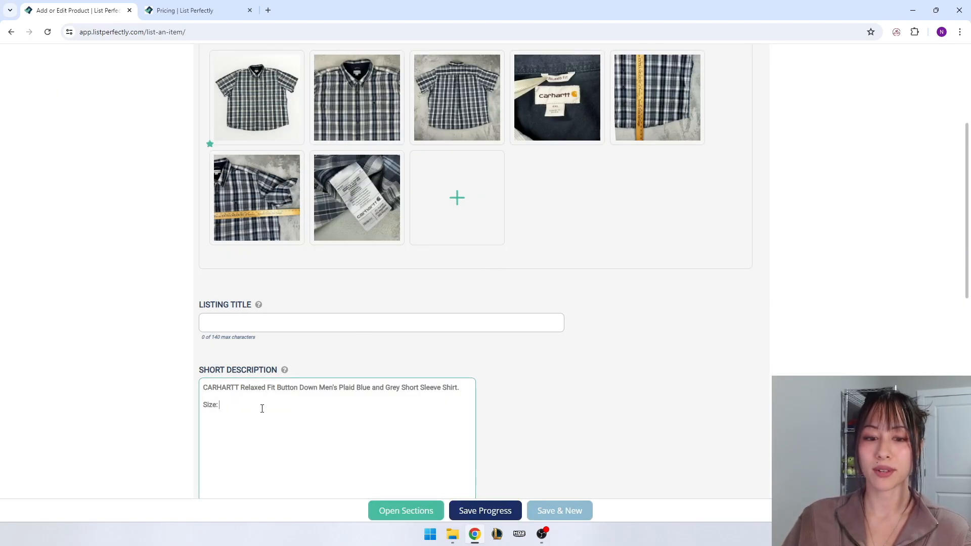
text(4XL)
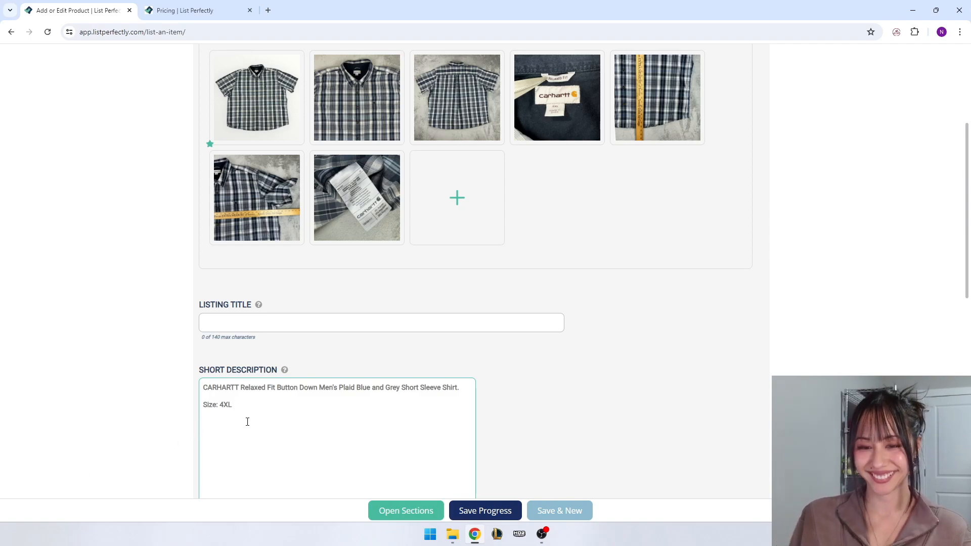
- Below the size, add "Length: 33.5", "Pit to pit: 32" and "Condition: Great pre-owned - no flaws", checking the ruler photos for the measurements
text(Length:)
key(Return)
text(Pit to pit:)
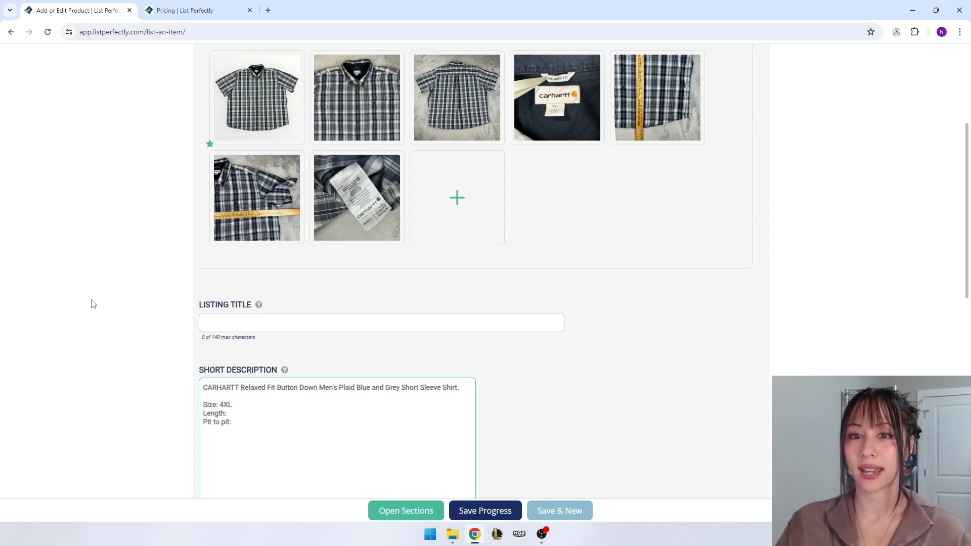
mouse_move(630, 108)
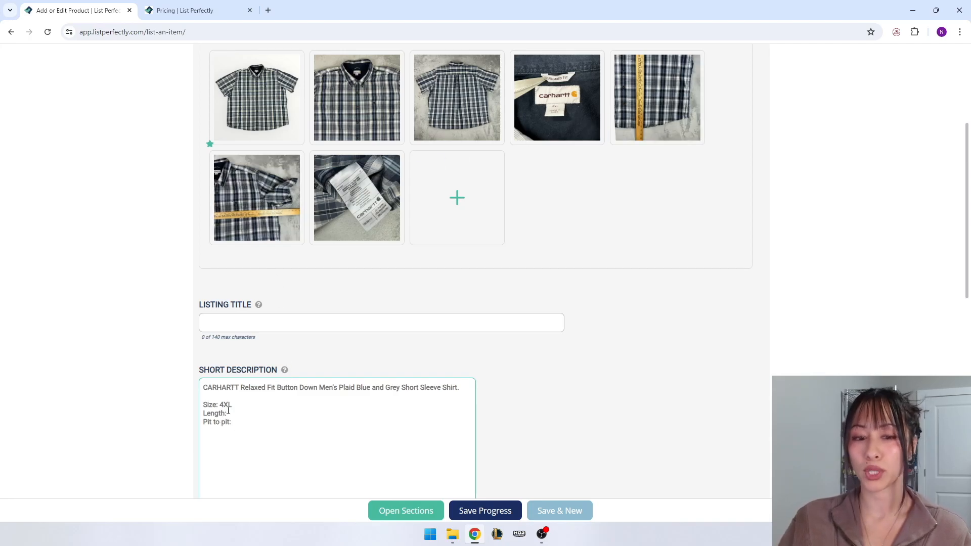
click(269, 423)
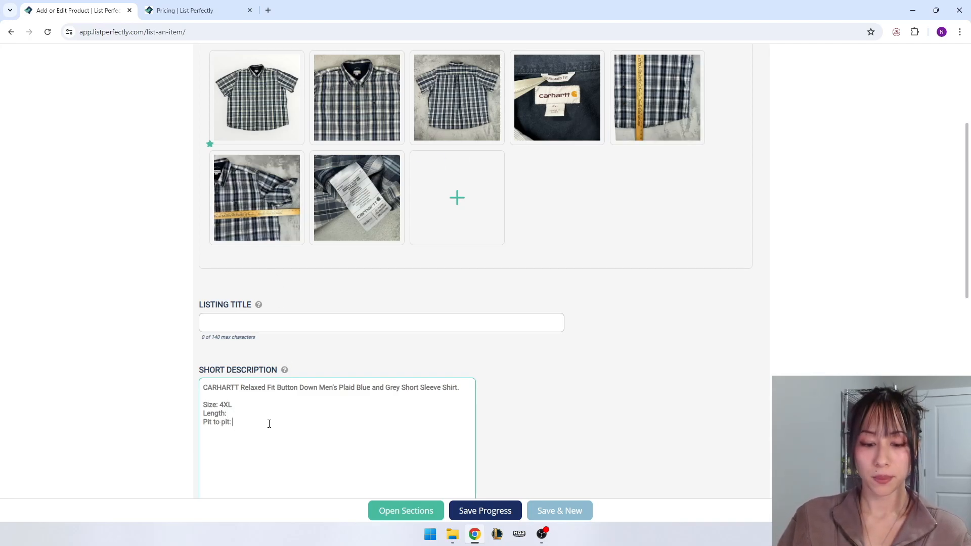
text(32)
click(267, 201)
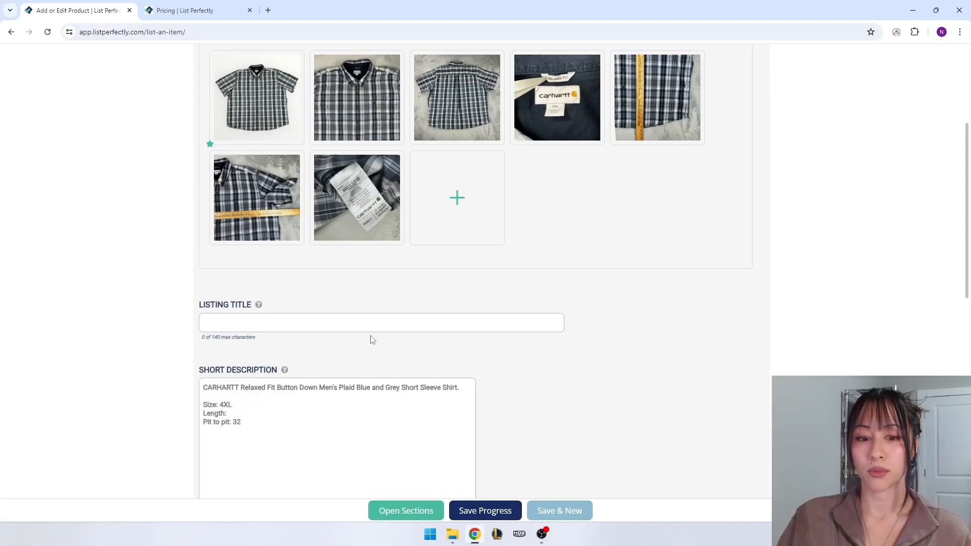
click(251, 412)
text(33.)
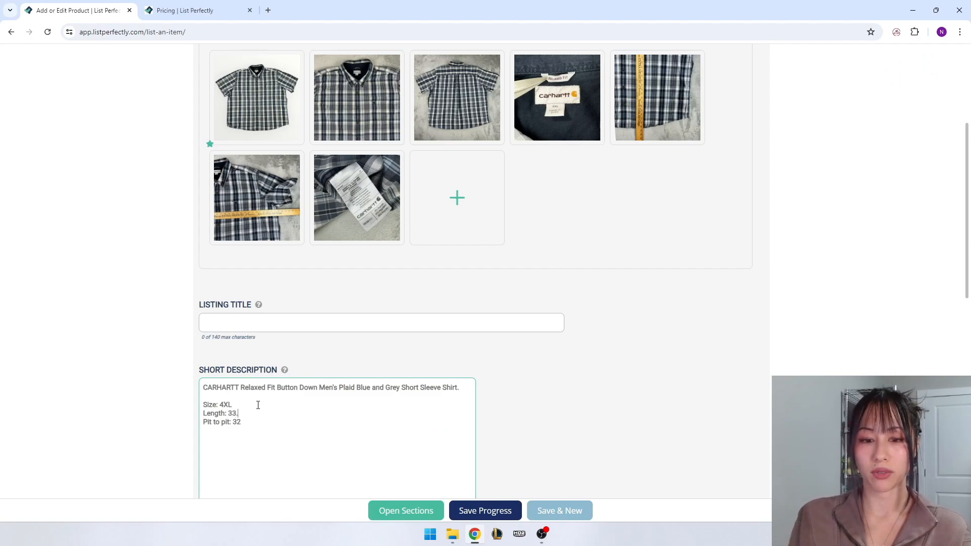
text(5Condition:)
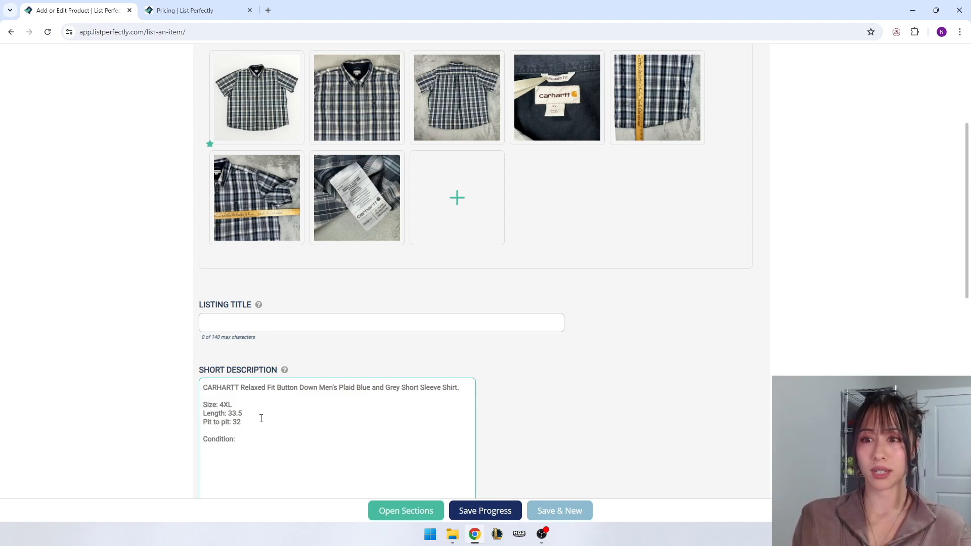
text(Great pre-)
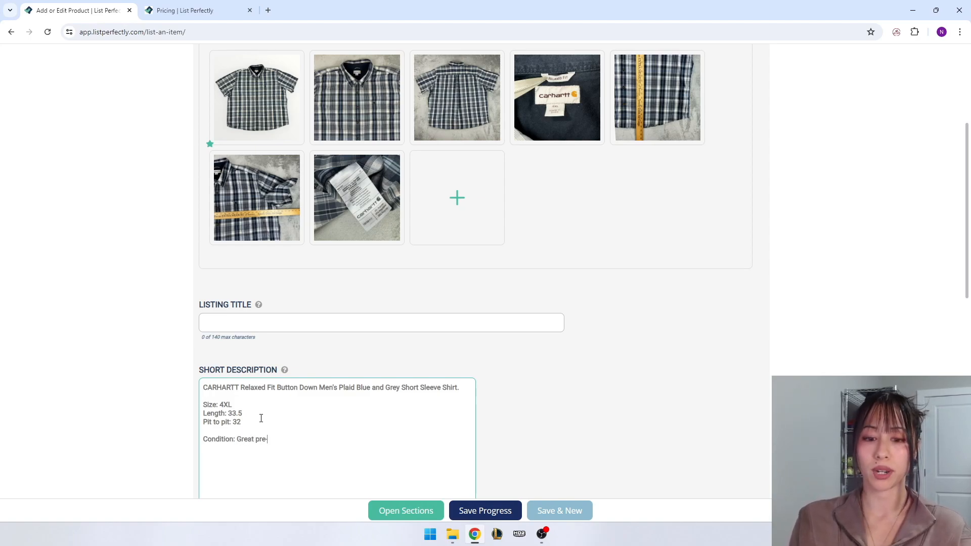
text(owned - no flaws)
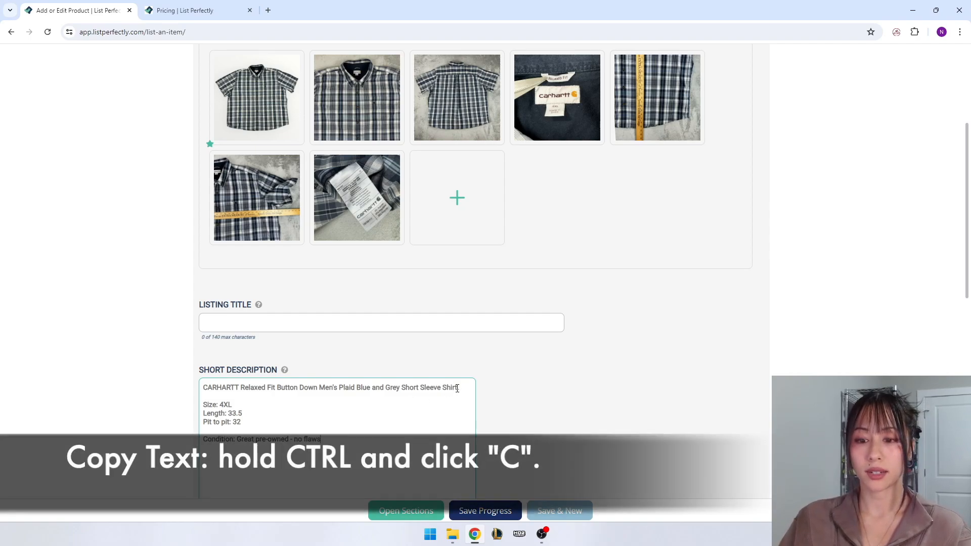
- Copy the first line of the short description, without its period, into the listing title
drag(457, 388, 186, 395)
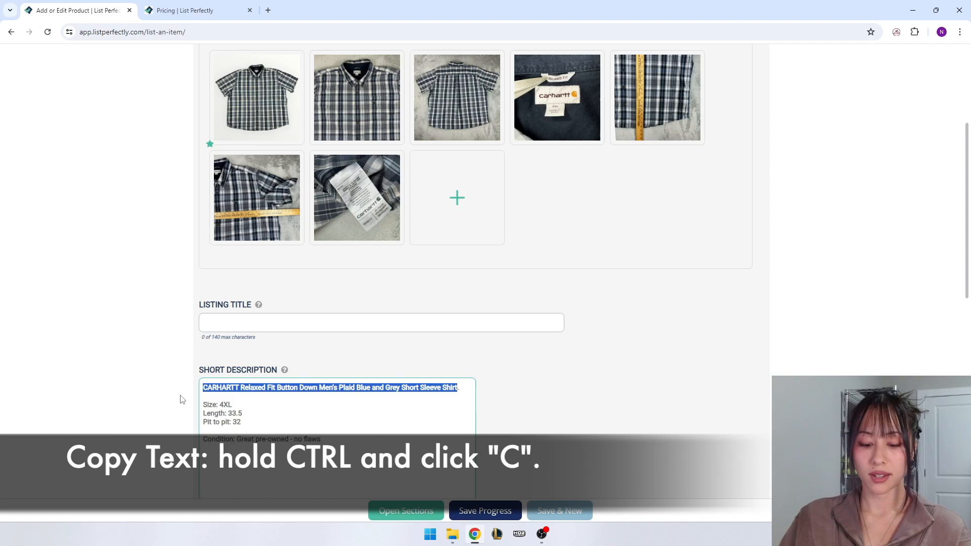
key(ctrl+c)
click(250, 325)
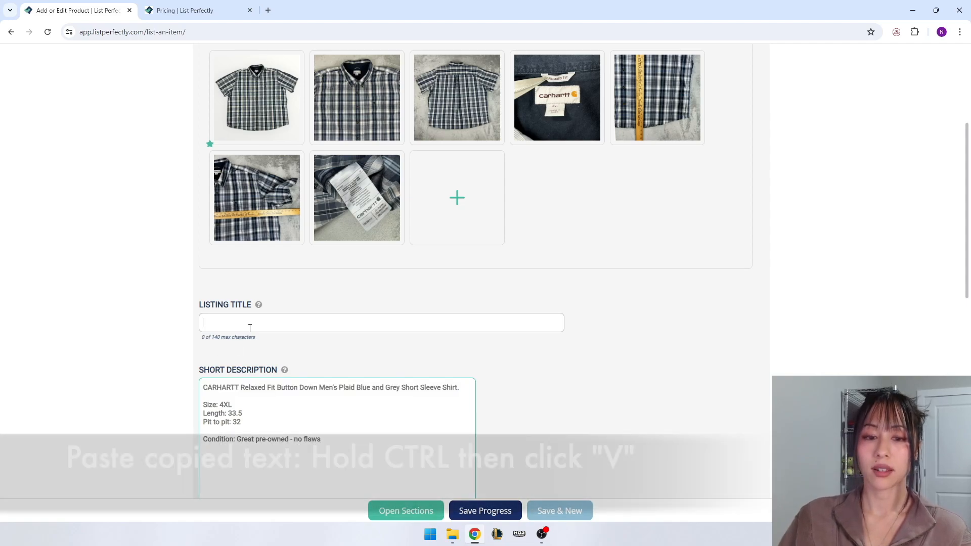
key(ctrl+v)
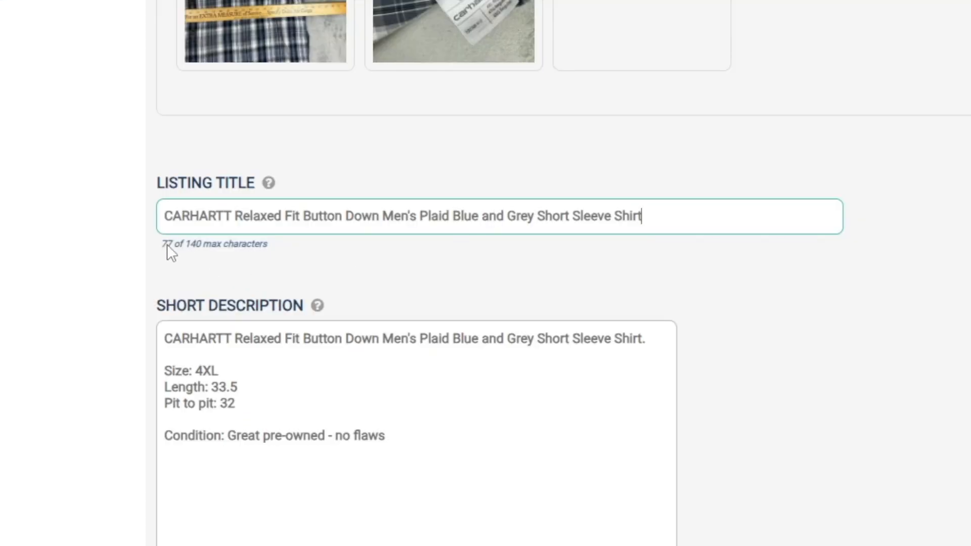
- Shorten the listing title by removing "and" and the apostrophe in "Men's", and append 4XL at its end
double_click(486, 223)
key(BackSpace)
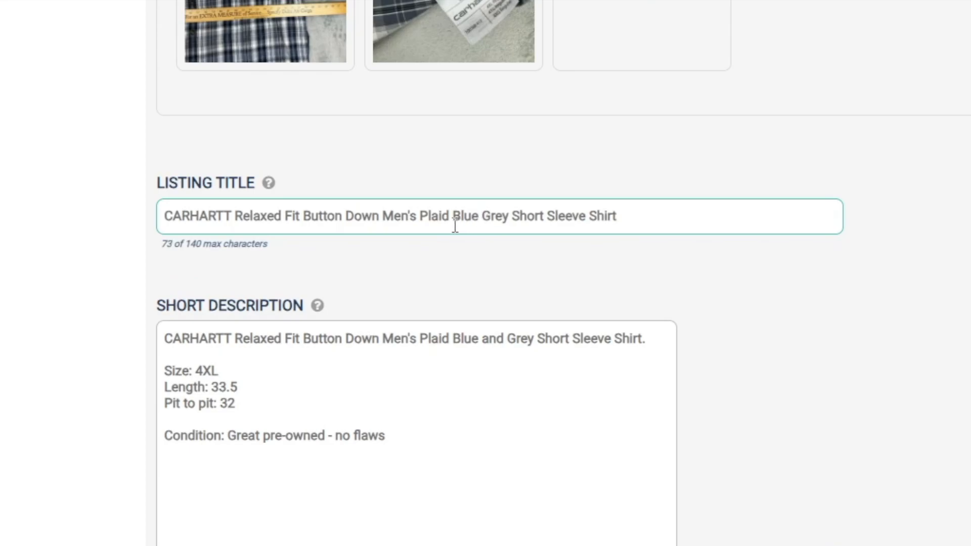
click(411, 218)
key(BackSpace)
click(657, 222)
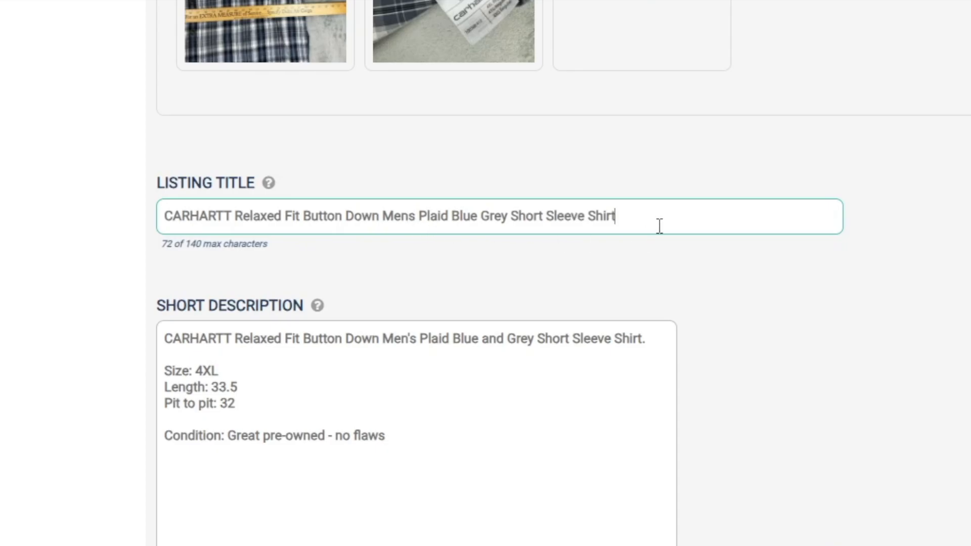
text(4XL)
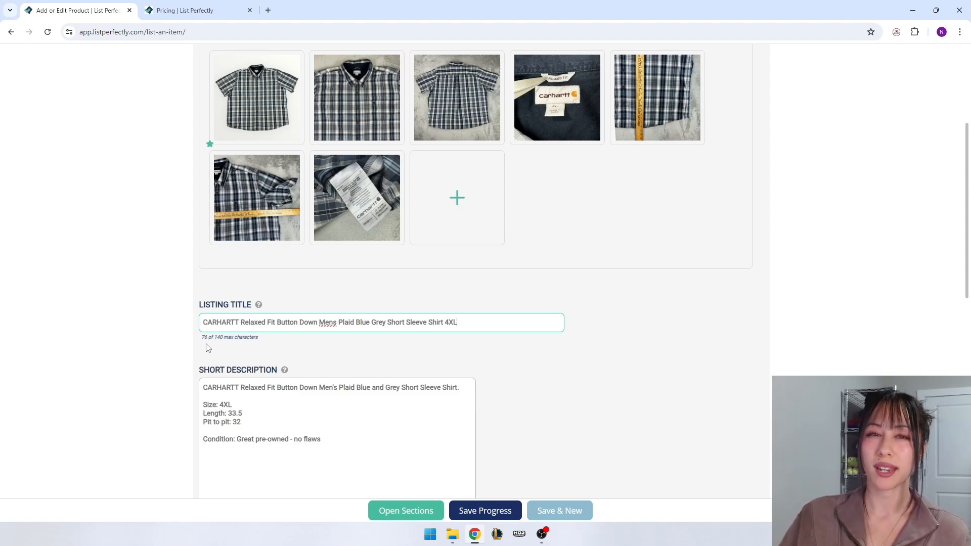
- Expand the keywords, pricing and quantity section of the listing and enter 15 as the price
scroll(340, 377, down, 4)
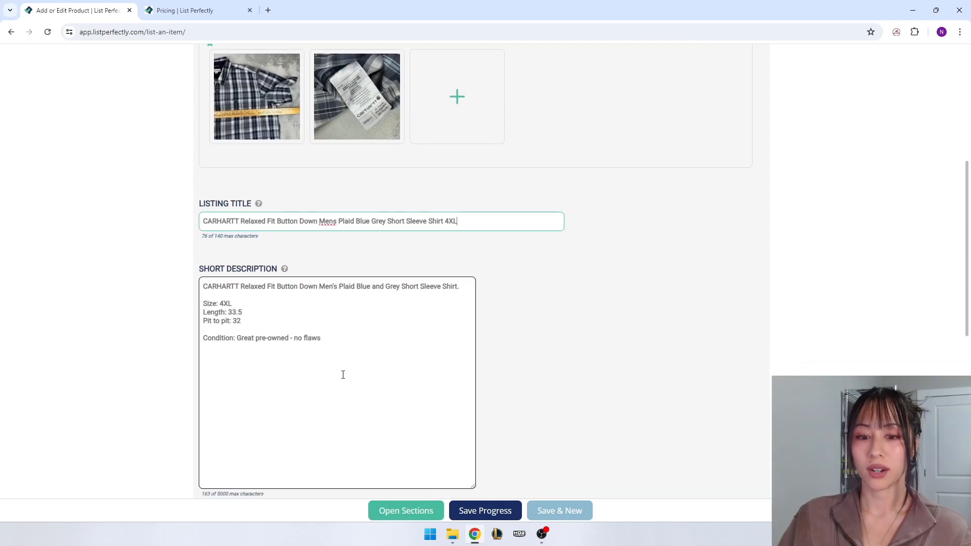
scroll(347, 367, down, 2)
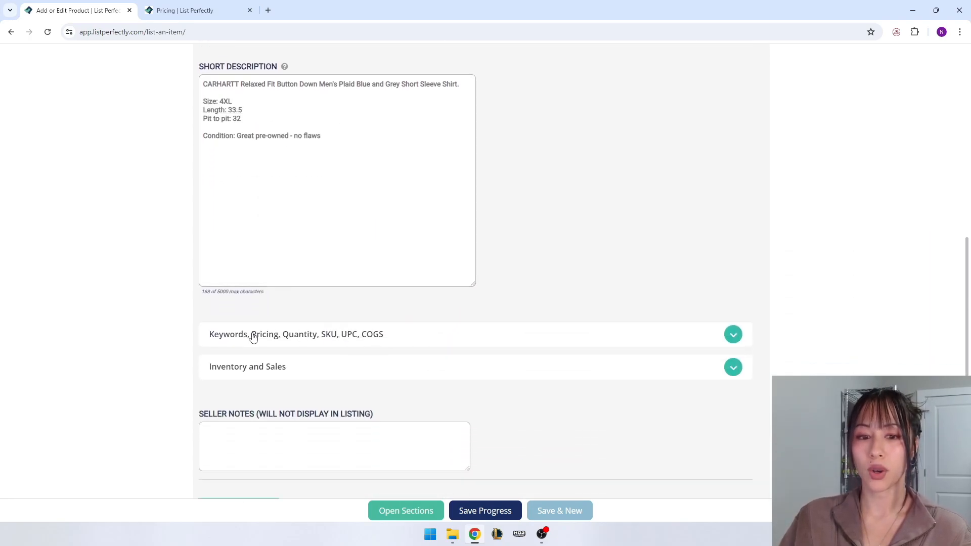
click(589, 343)
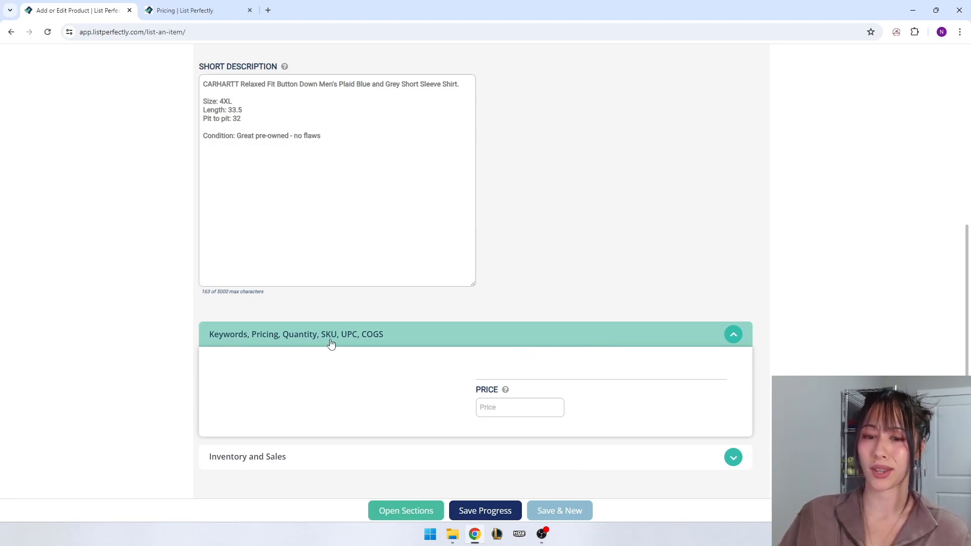
click(498, 409)
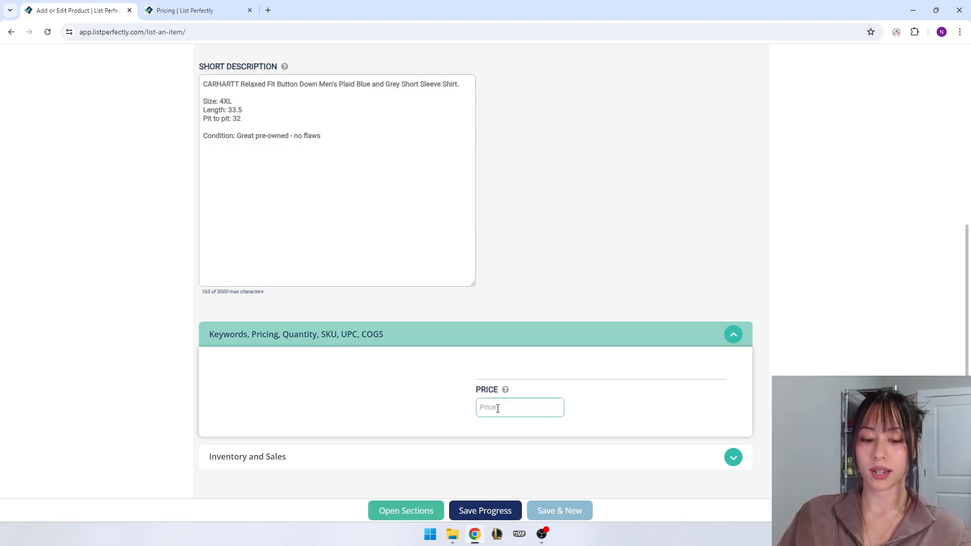
text(15)
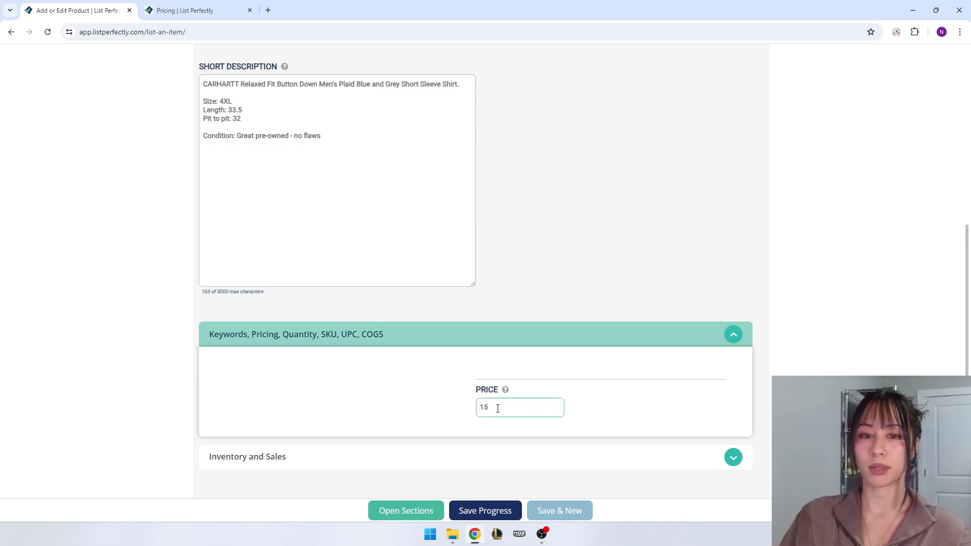
- Look through the Inventory and Sales section, collapse it, and save the listing, exiting to the catalog
scroll(448, 390, down, 2)
click(284, 360)
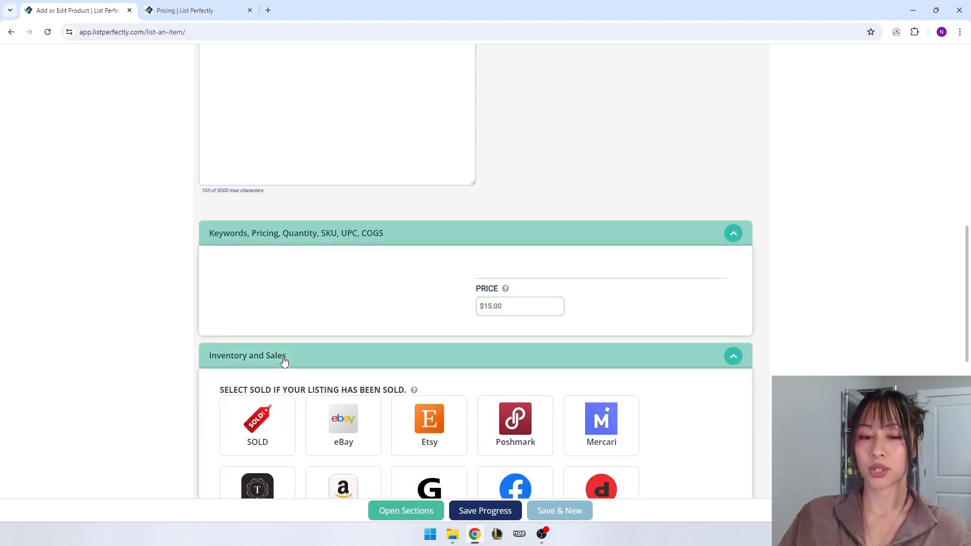
scroll(672, 393, down, 5)
scroll(672, 392, down, 4)
scroll(674, 391, up, 3)
scroll(674, 391, up, 2)
click(656, 167)
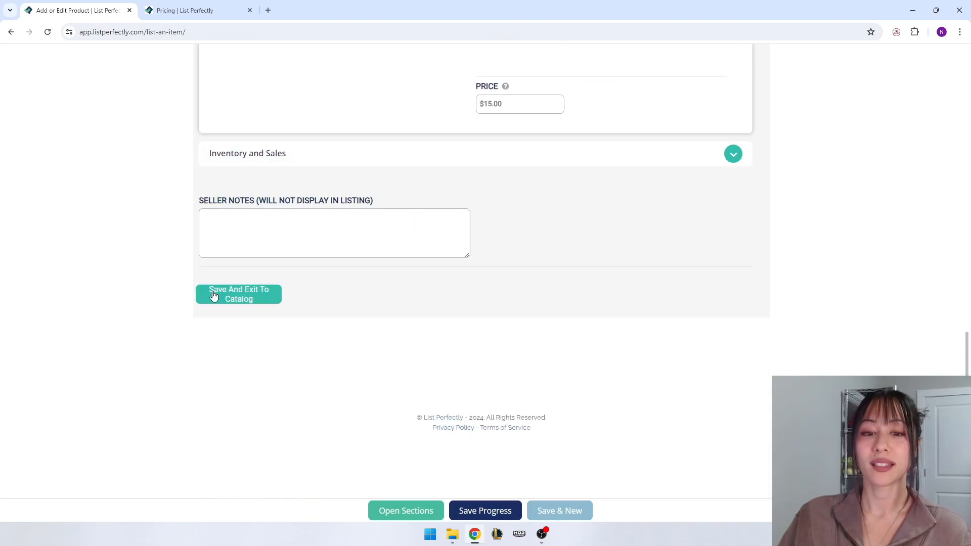
click(253, 300)
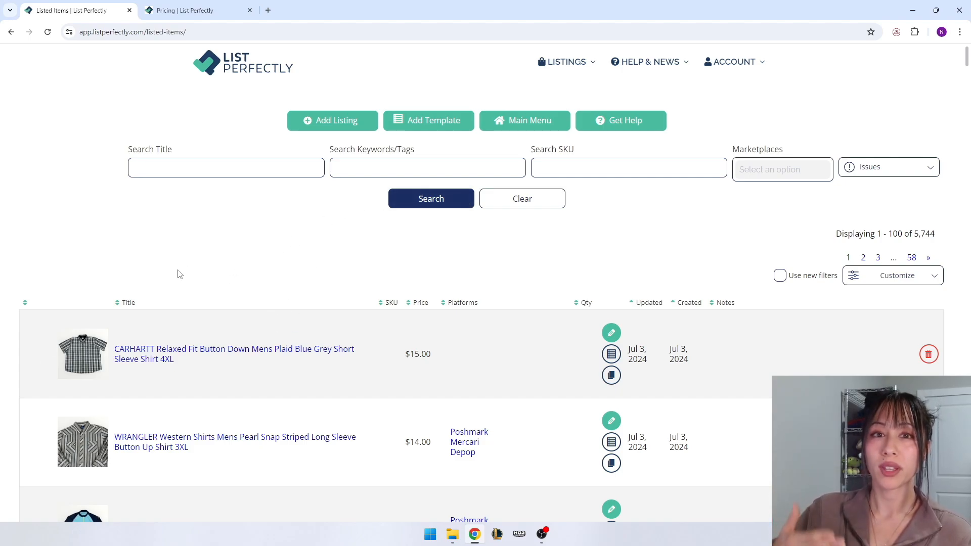
- Open the Install / Update Extension guide and find the download for the current extension version
click(642, 63)
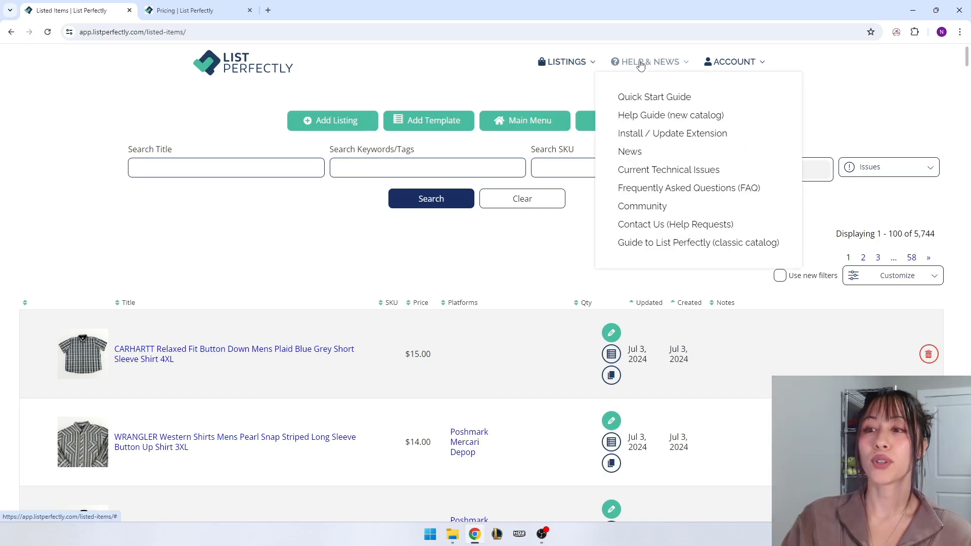
click(664, 140)
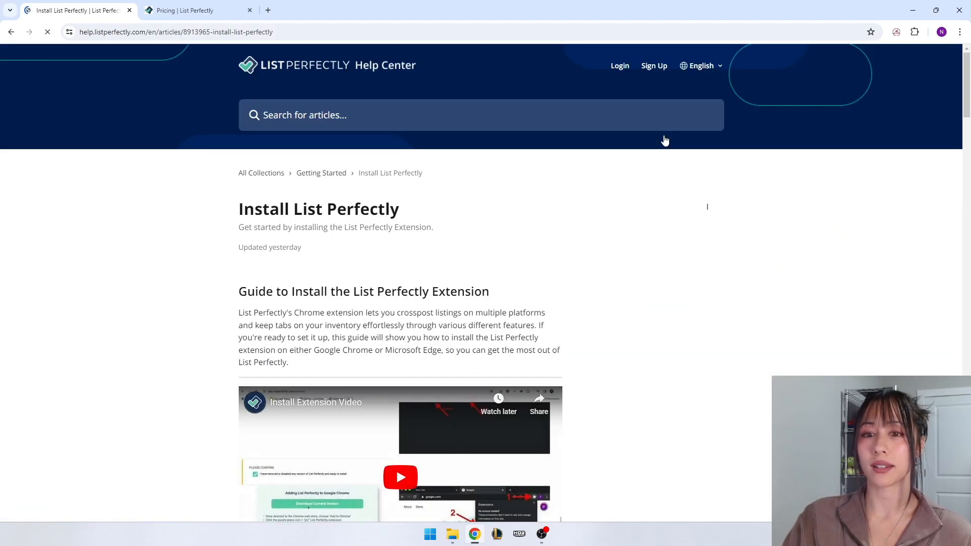
scroll(587, 243, down, 2)
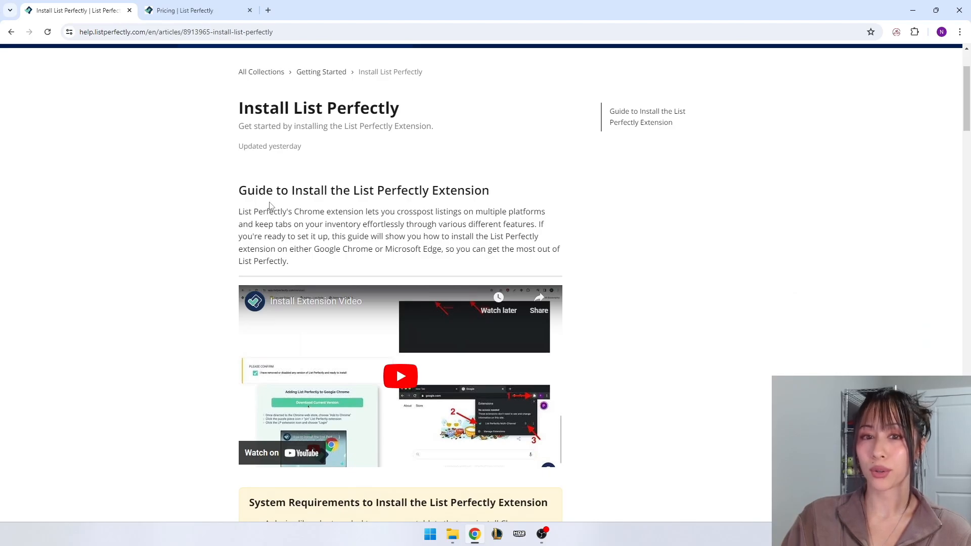
scroll(621, 272, down, 2)
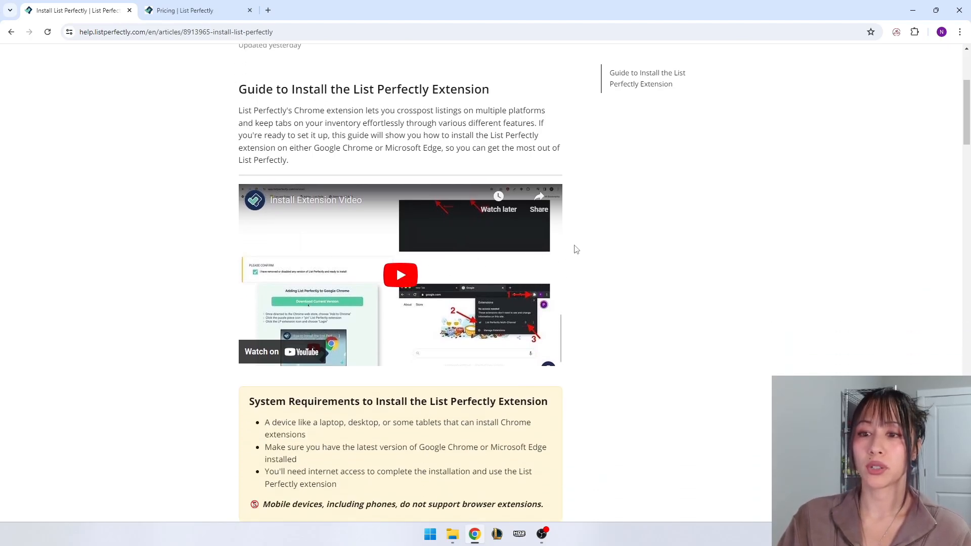
scroll(578, 248, down, 7)
scroll(578, 249, down, 12)
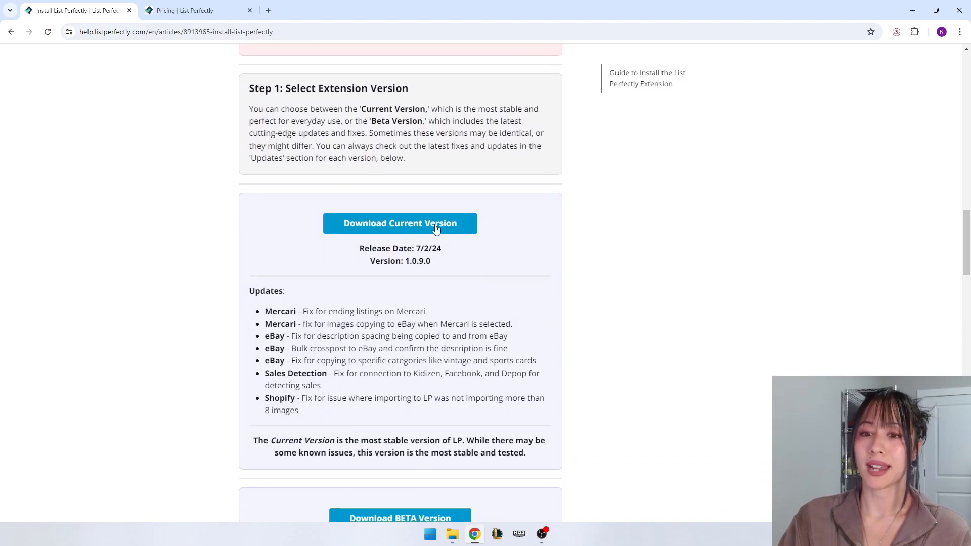
- Download the current List Perfectly Multi-Channel extension from the Chrome Web Store and add it to Chrome
click(436, 229)
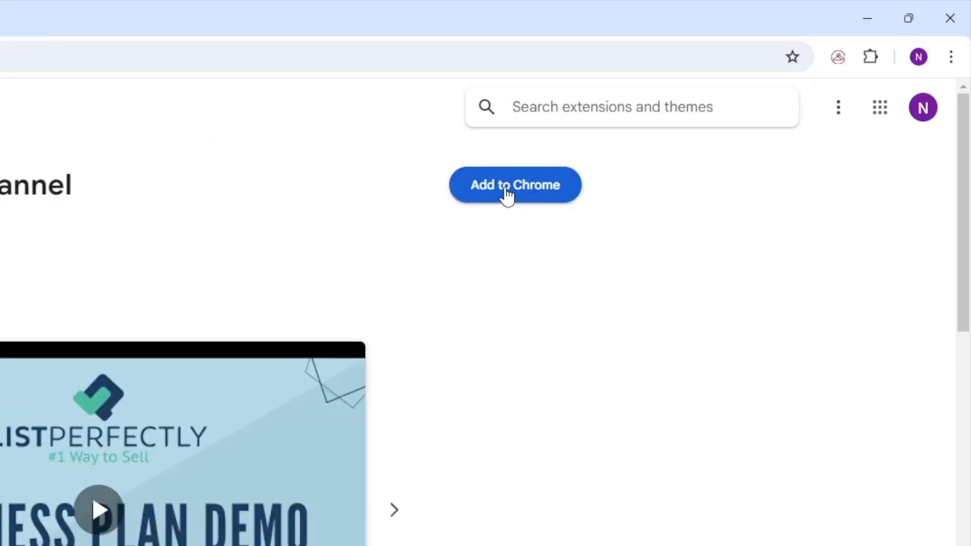
click(711, 106)
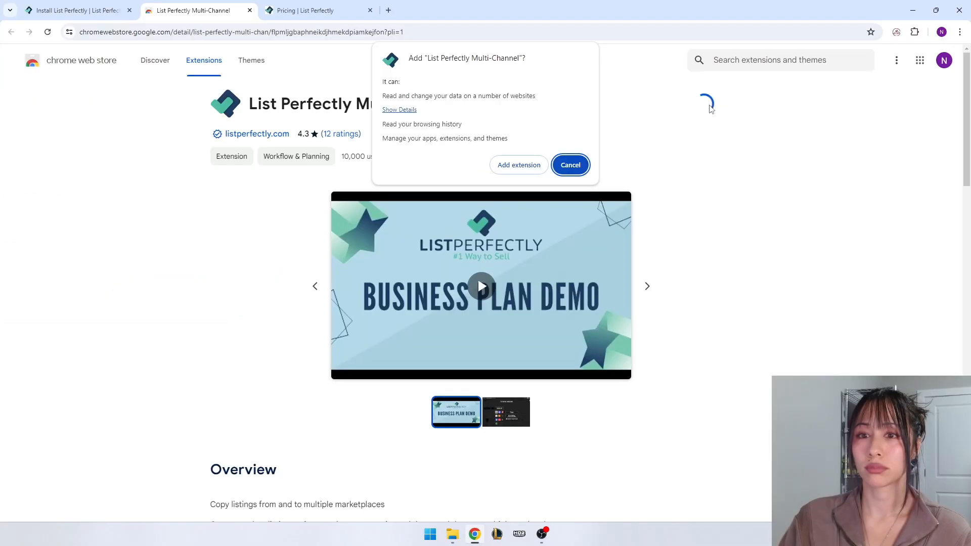
click(509, 166)
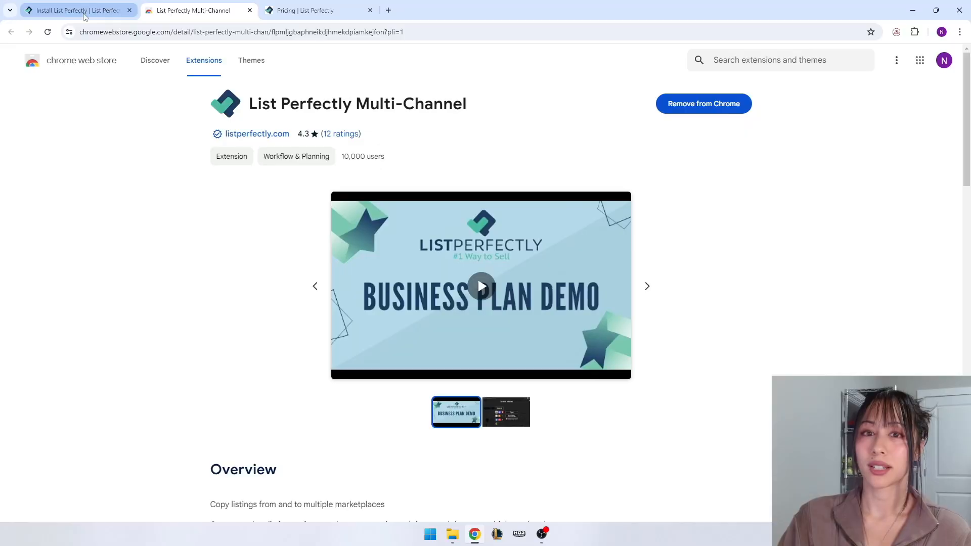
click(83, 15)
scroll(393, 237, down, 5)
scroll(393, 237, up, 10)
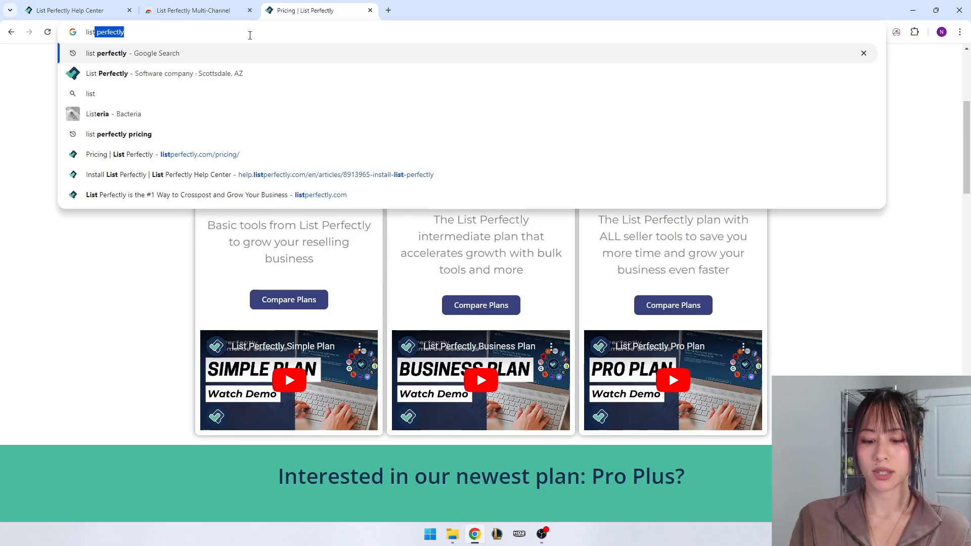
- Load listperfectly.com in place of the pricing page and log in to reach the main menu
text(perfectlyt)
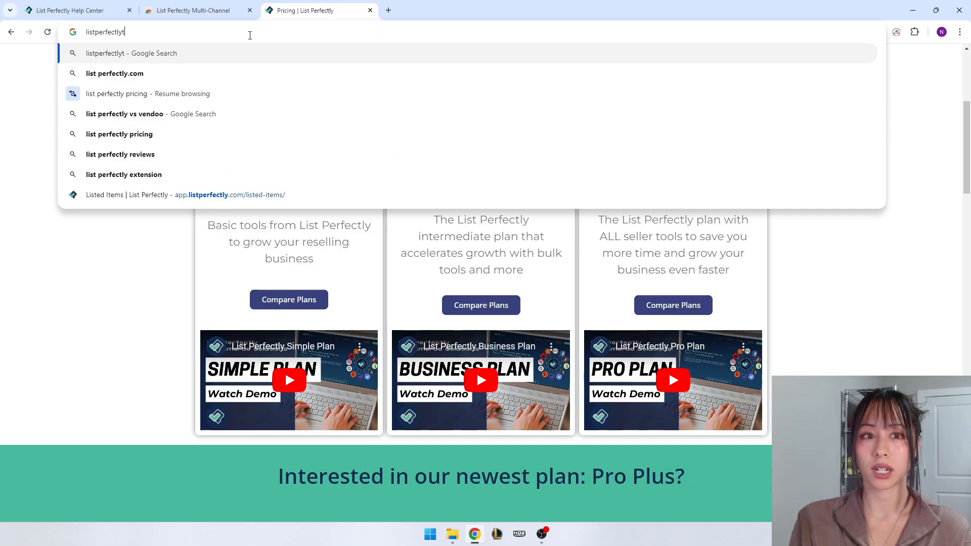
key(BackSpace)
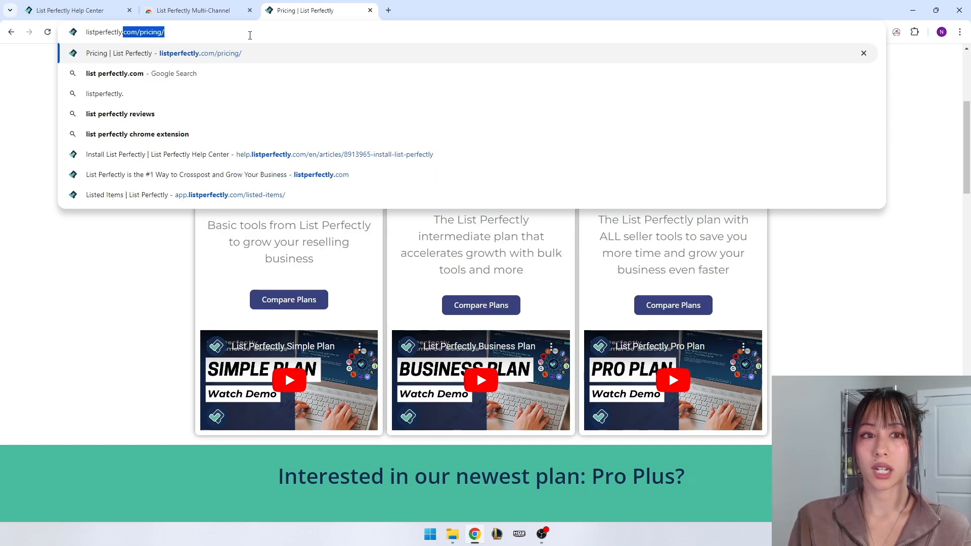
text(.com)
key(Return)
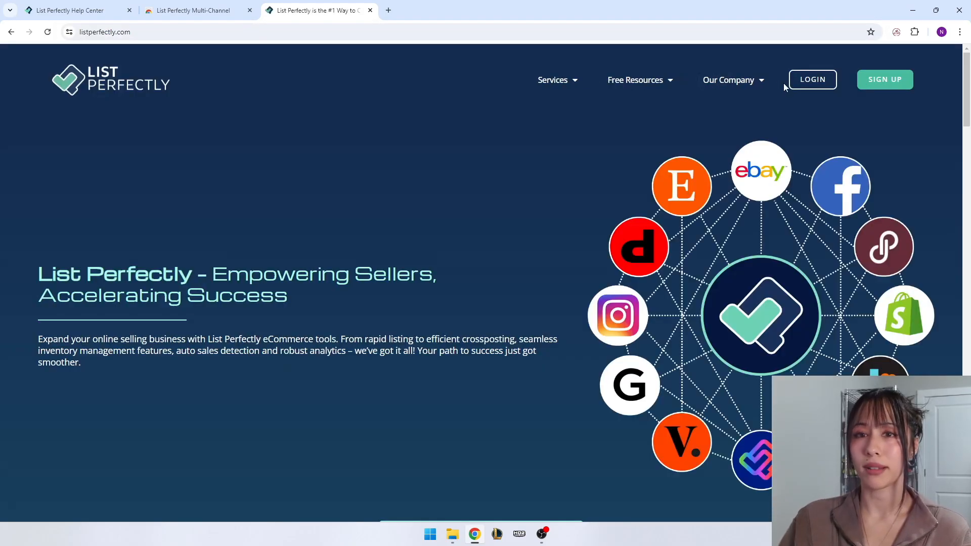
click(809, 90)
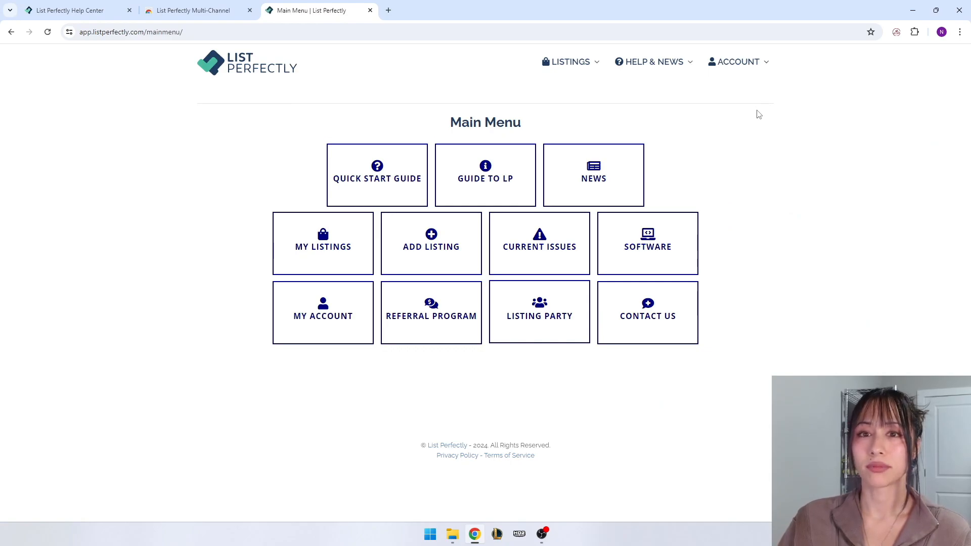
- Open the My Listings page in the old catalog version
mouse_move(740, 79)
mouse_move(570, 71)
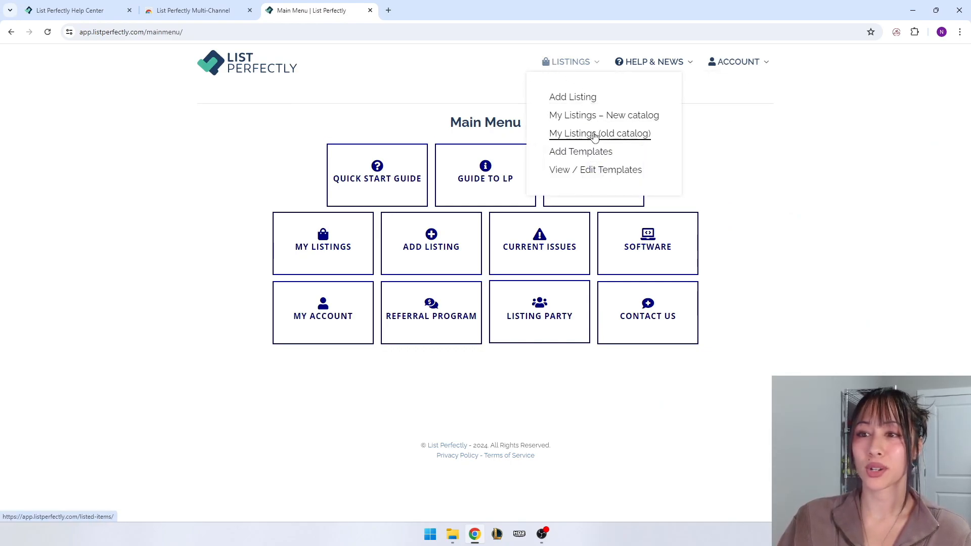
click(596, 138)
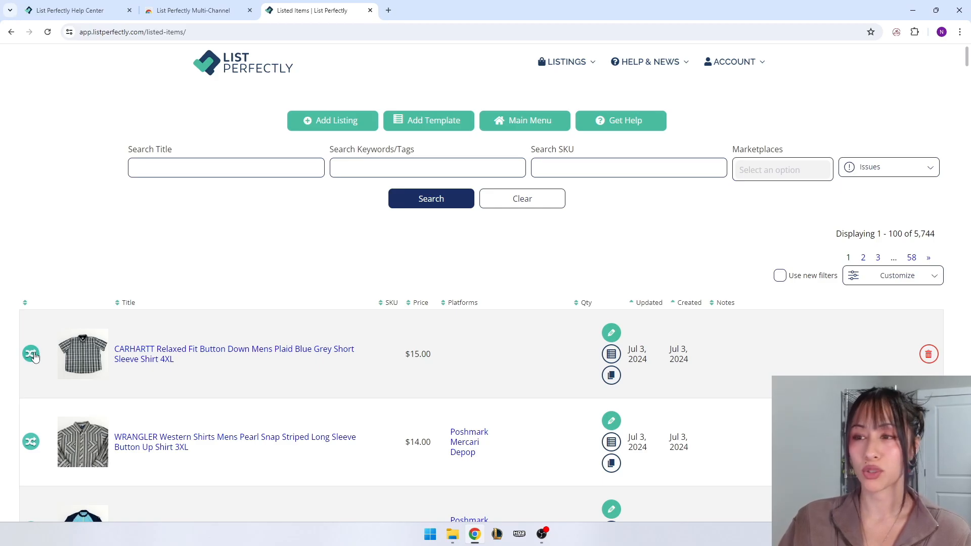
- Copy the Carhartt plaid shirt listing to Depop, eBay, Mercari and Poshmark
click(32, 355)
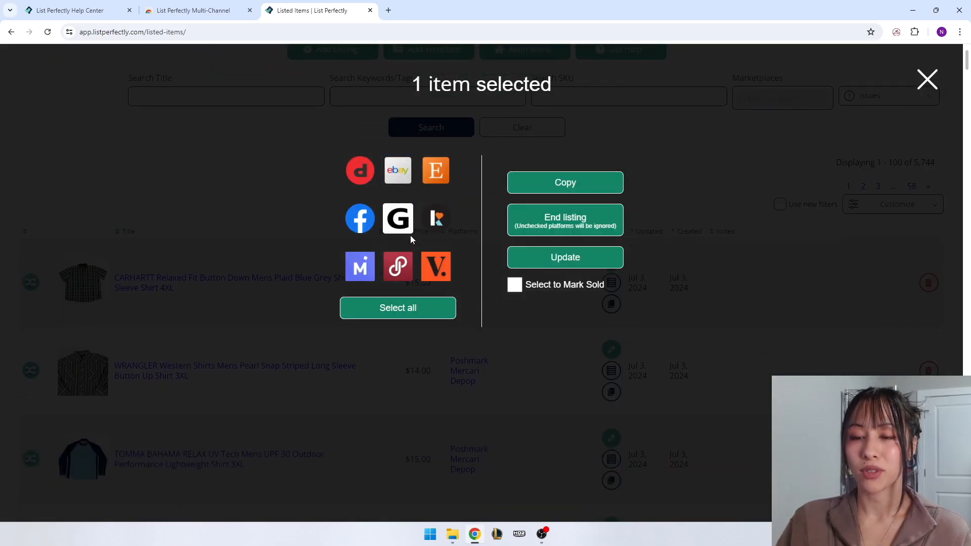
click(360, 170)
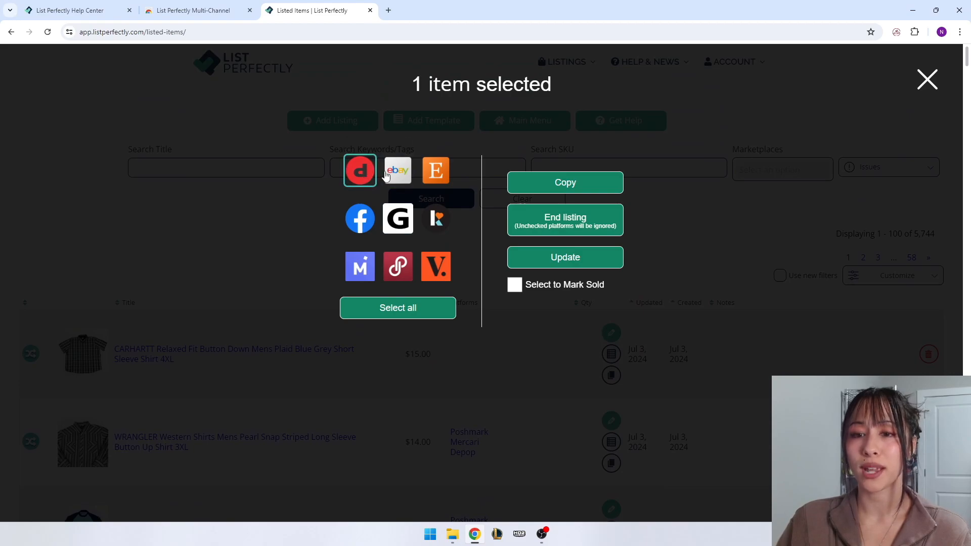
click(398, 171)
click(361, 266)
click(398, 267)
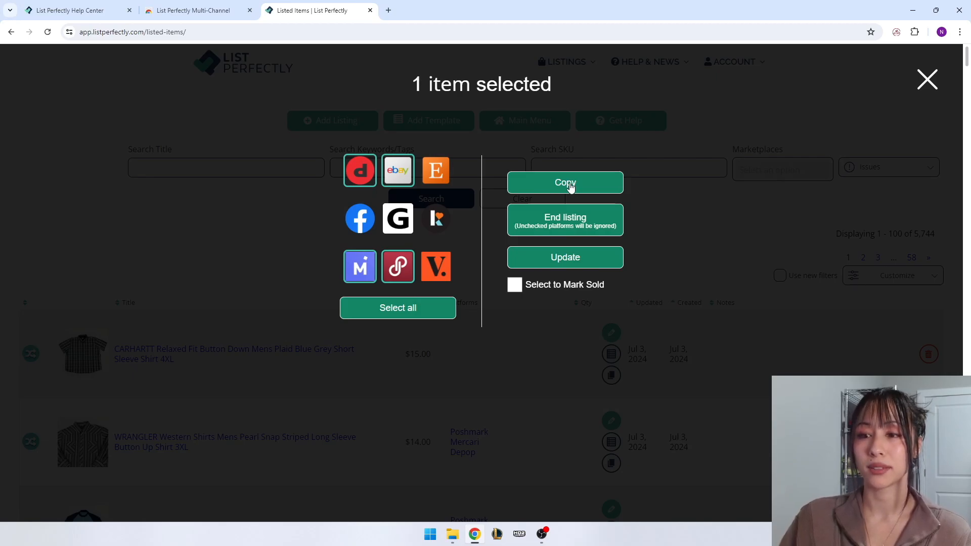
click(570, 186)
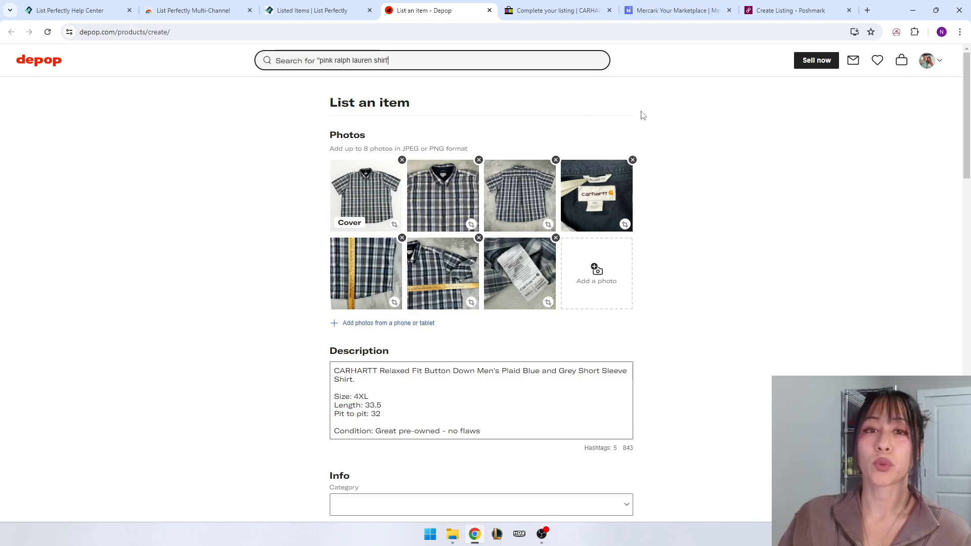
- Review the copied photos, title, description and category on the Mercari draft listing
click(657, 7)
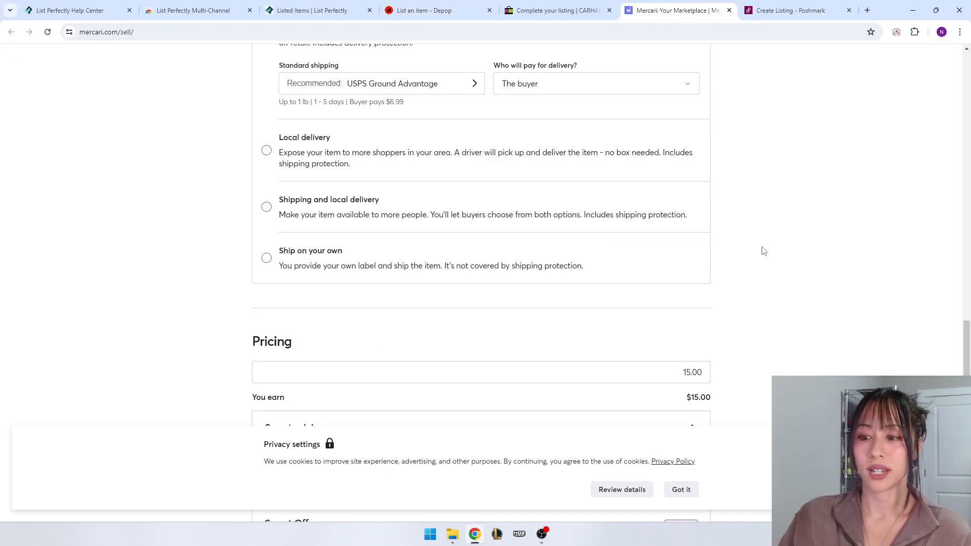
scroll(761, 248, up, 5)
scroll(761, 247, up, 12)
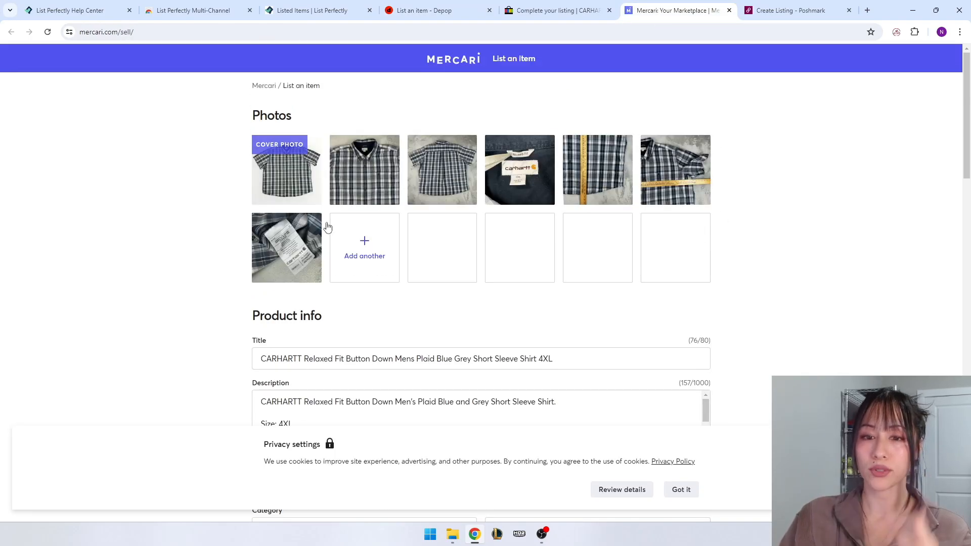
scroll(501, 256, down, 2)
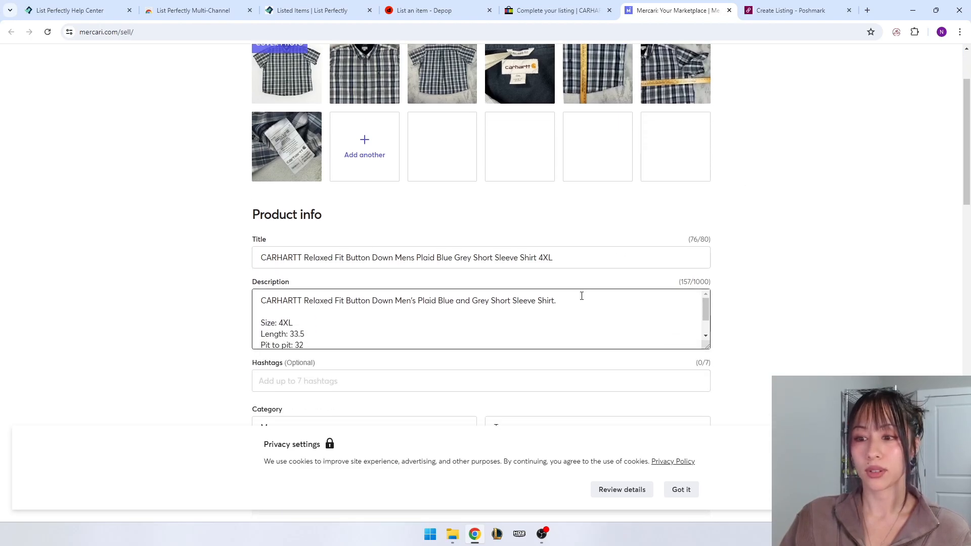
scroll(348, 311, down, 1)
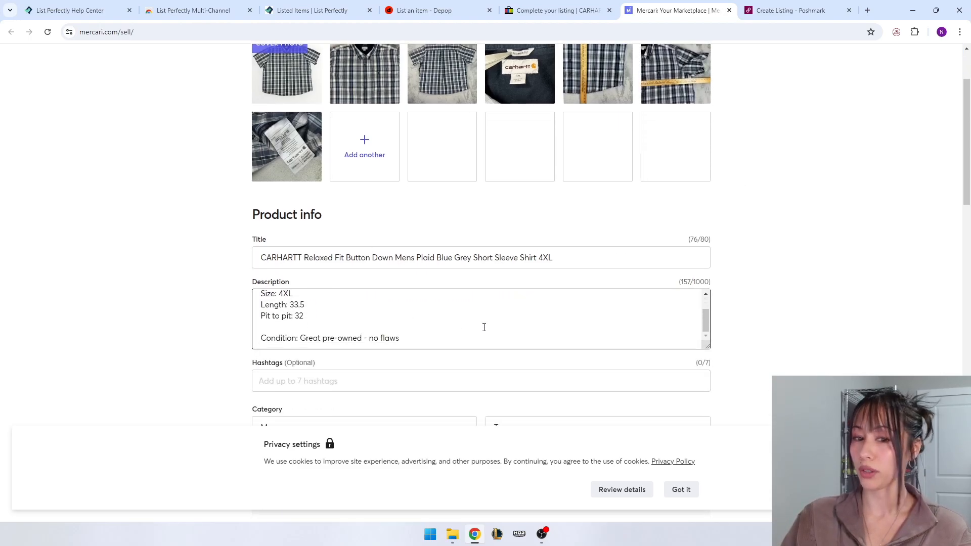
scroll(715, 314, down, 3)
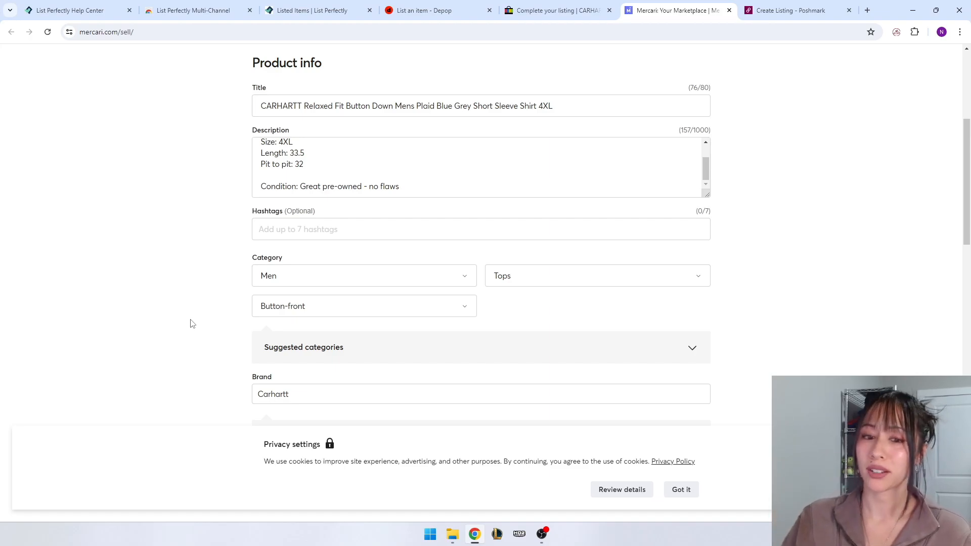
- Choose the suggested brand Carhartt on the Mercari draft and check the condition, color and size fields
scroll(192, 323, down, 3)
click(332, 242)
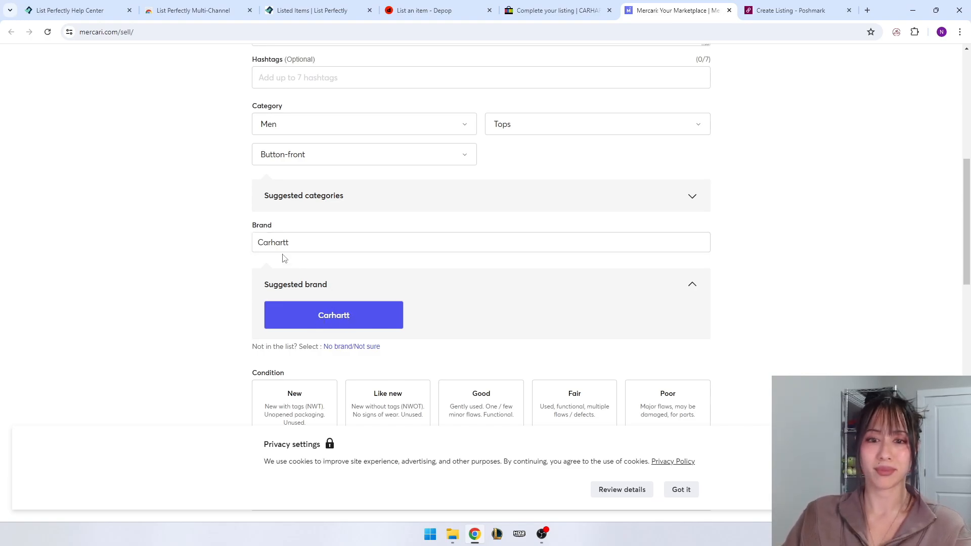
click(342, 317)
scroll(299, 228, down, 4)
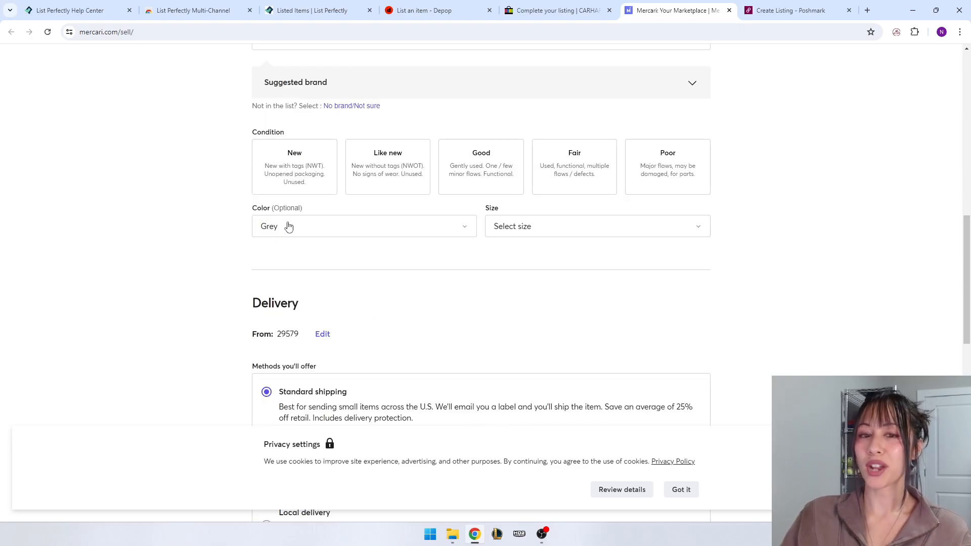
scroll(273, 230, up, 10)
scroll(265, 236, up, 3)
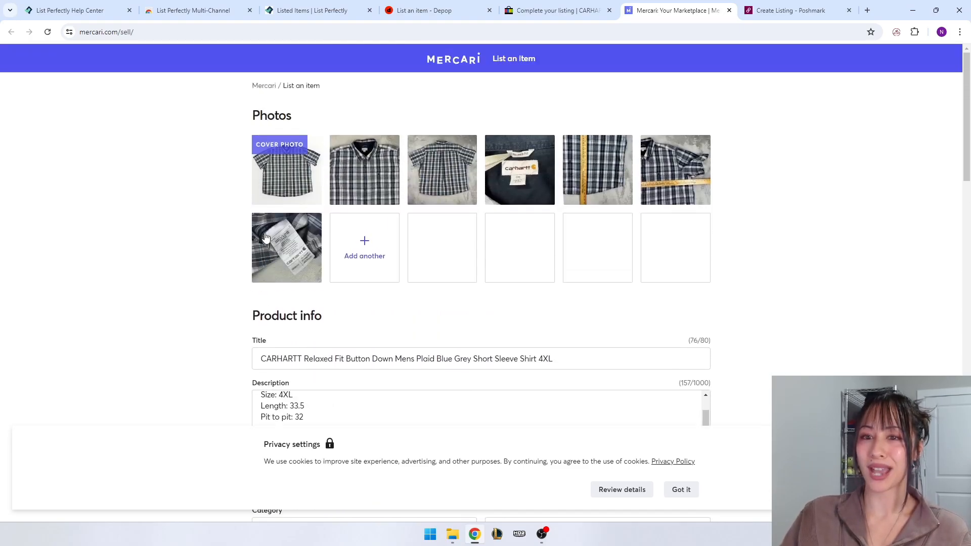
- Add the hashtags #carhartt, #carharttshirt and #mensplaidshirt to the Mercari draft listing
scroll(206, 249, down, 10)
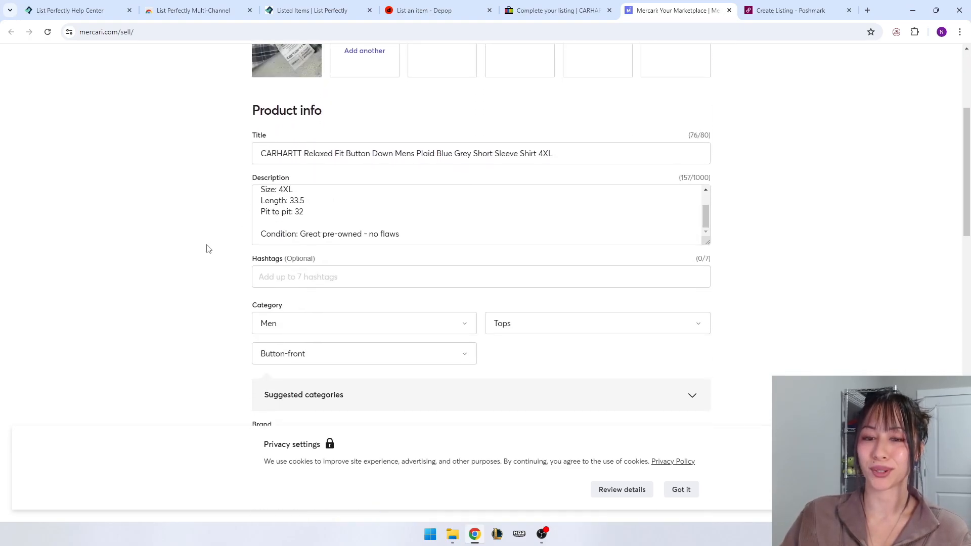
scroll(181, 283, up, 9)
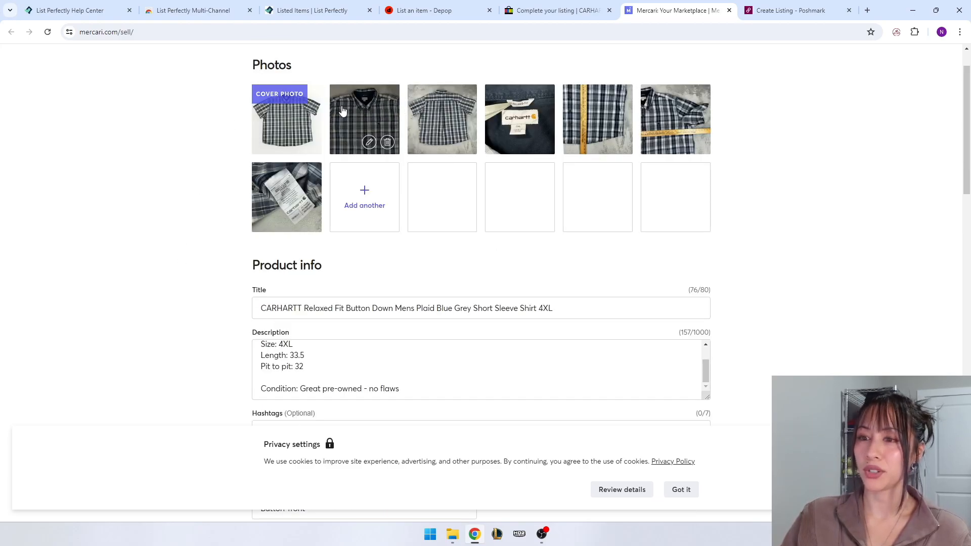
scroll(204, 311, down, 2)
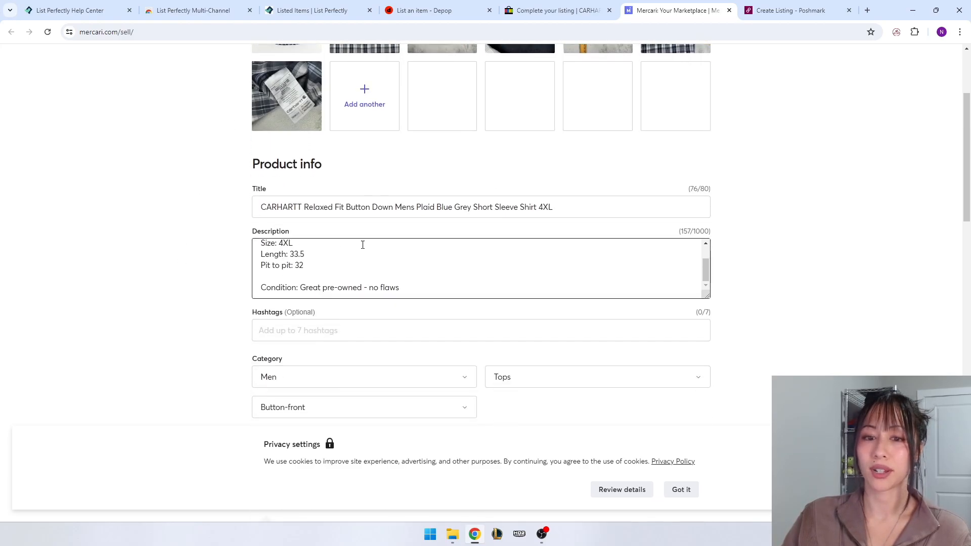
scroll(191, 307, down, 1)
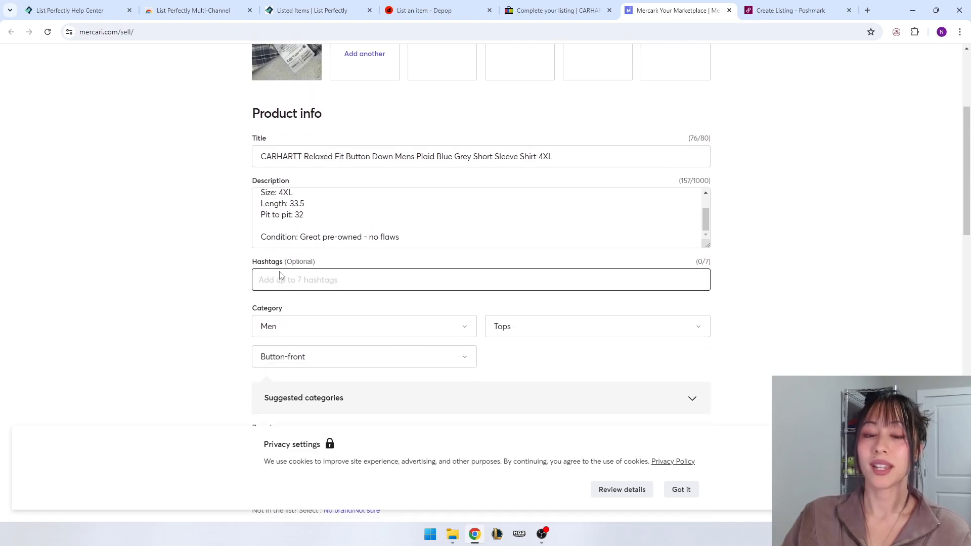
click(311, 281)
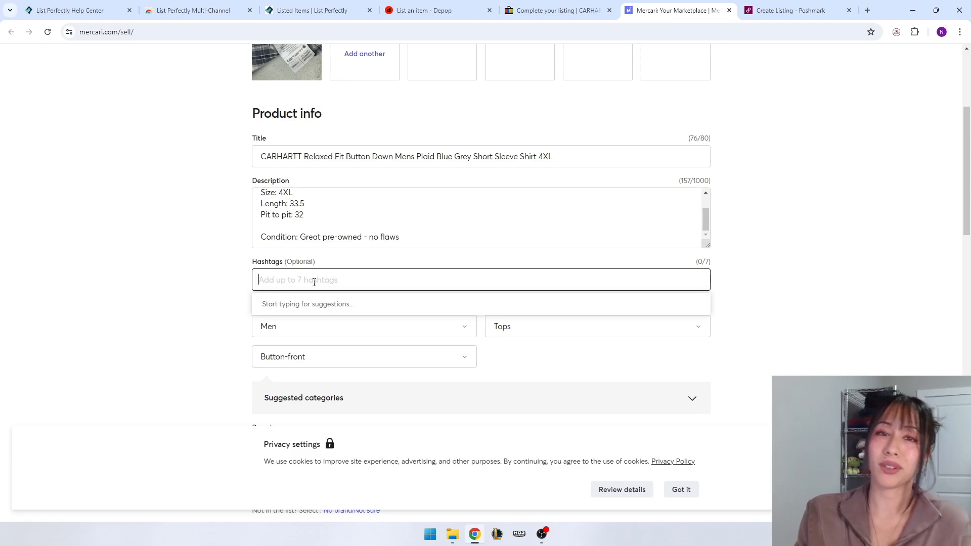
text(#carhartt)
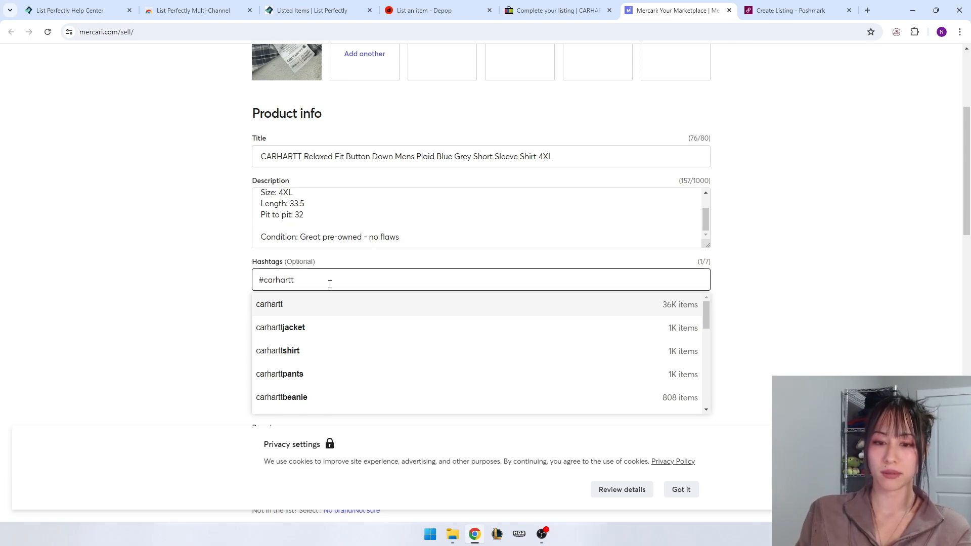
text(#)
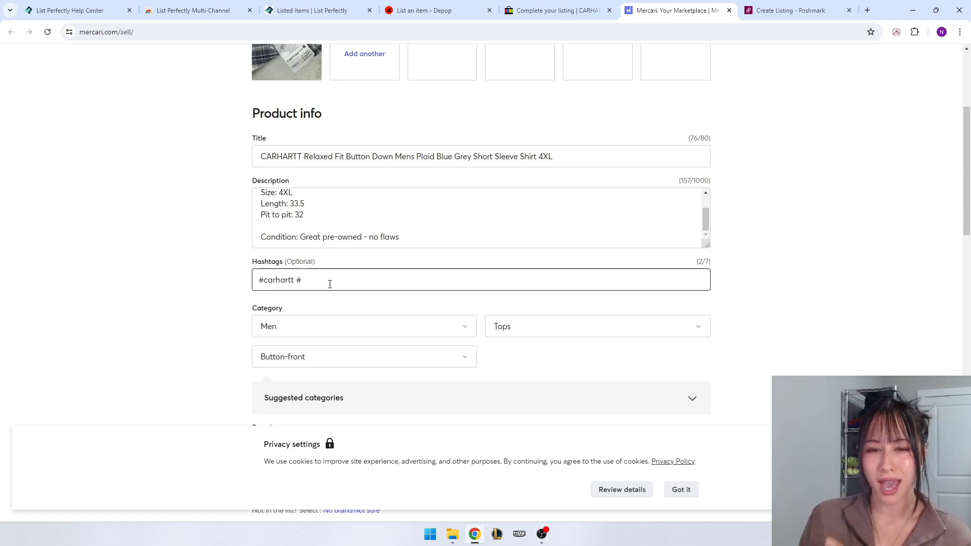
text(carhartt)
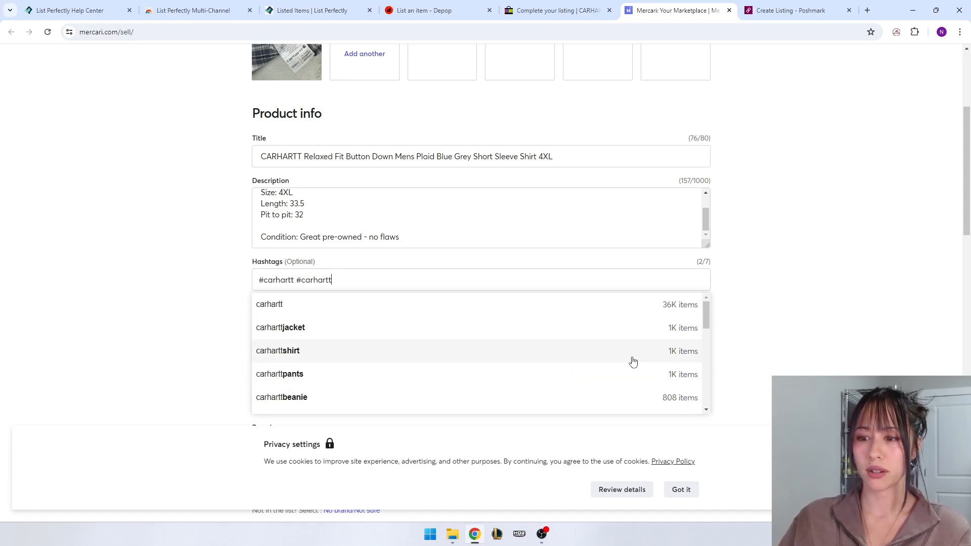
click(296, 353)
text(#plaidshirt)
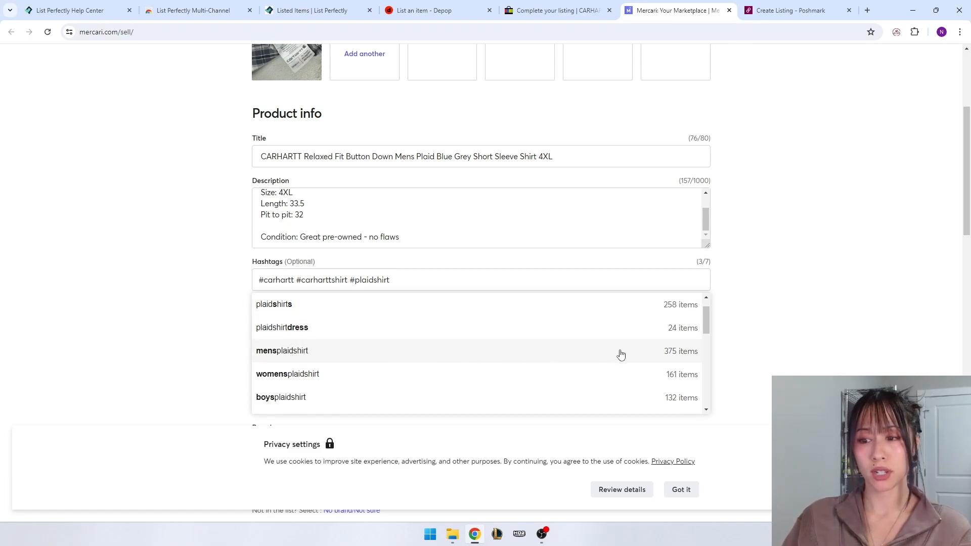
click(320, 349)
- Extend the listing's hashtags with #plaidshirt, #plaidshirts, #relaxedfitshirt and #relaxedfit
click(452, 281)
text(#plaidshir)
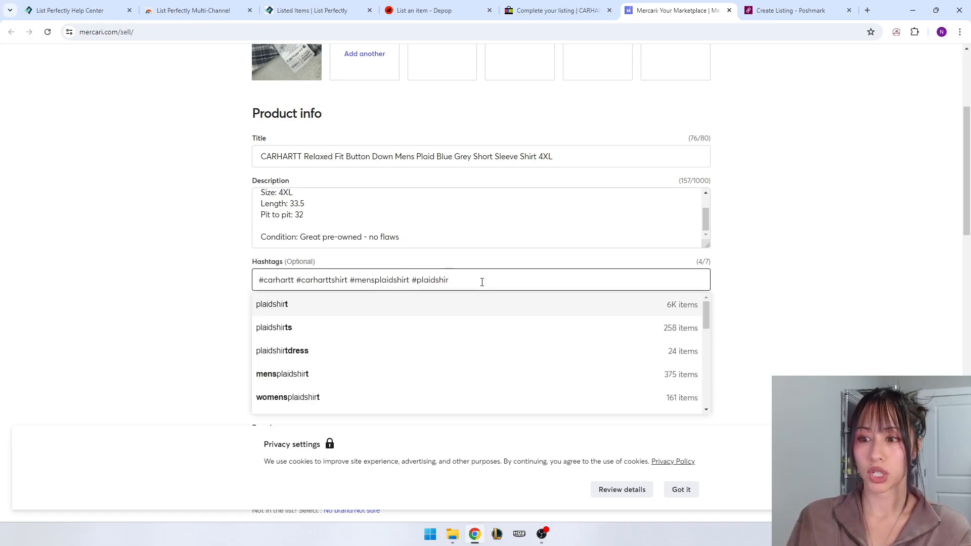
key(Down)
key(Up)
key(Return)
text(#plaidshirts)
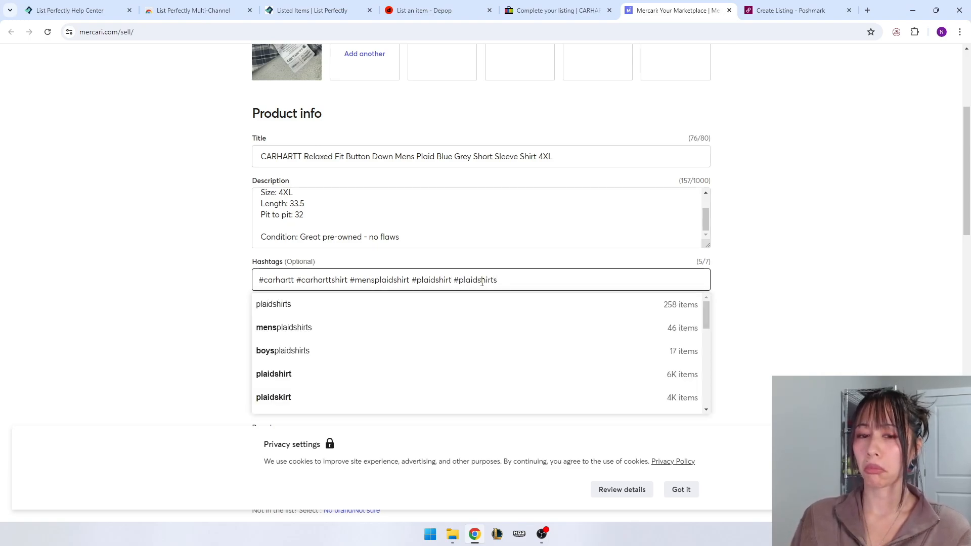
key(Down)
key(Return)
text(#relaxedfitshirt #relaxedfit)
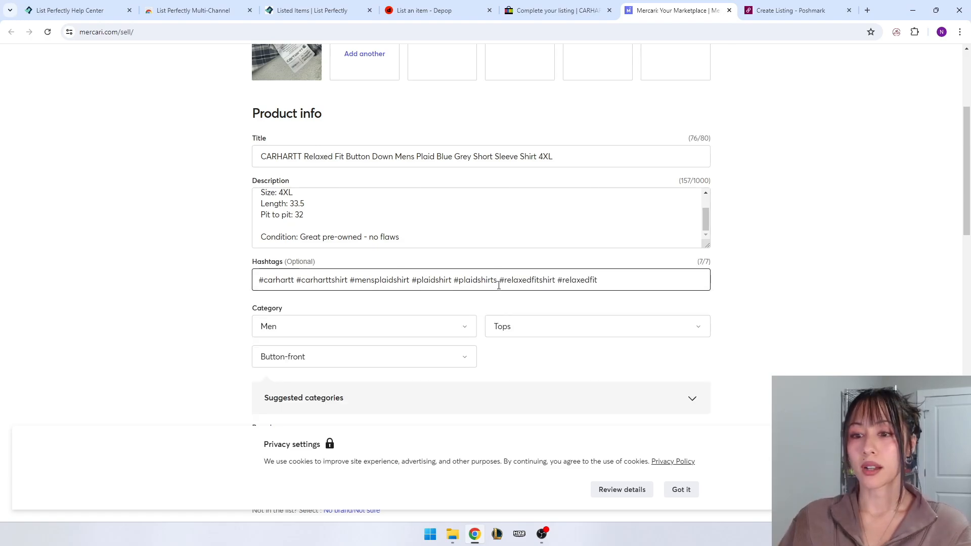
drag(500, 281, 247, 286)
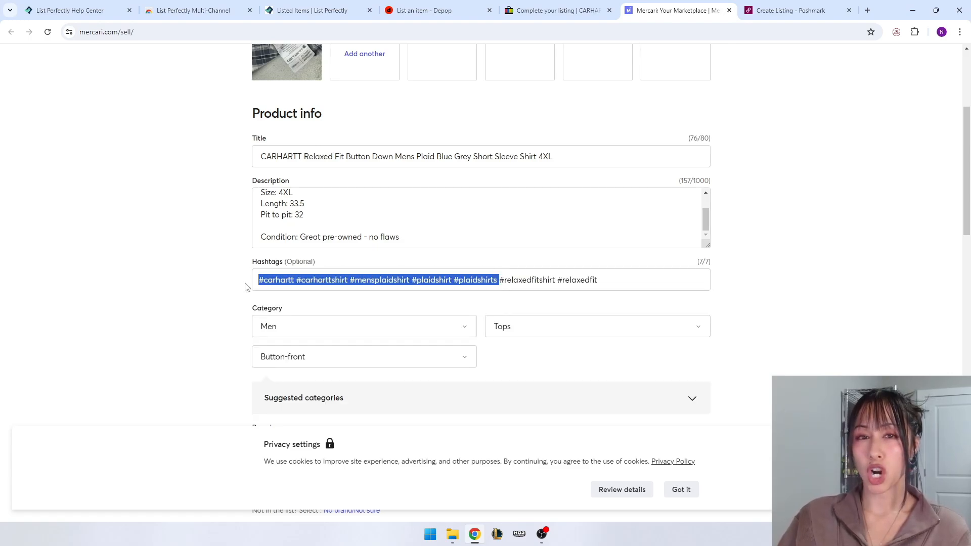
click(214, 294)
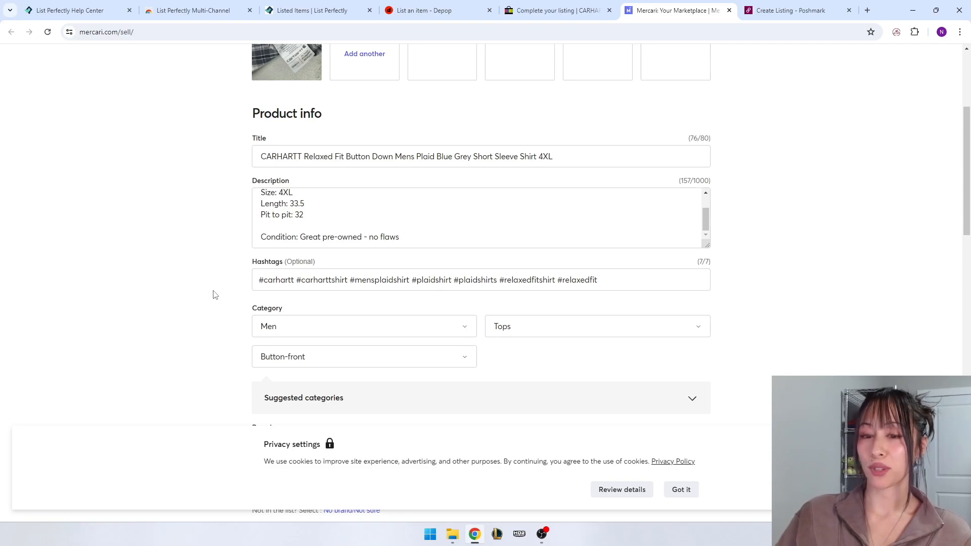
- Look through the main category options and choose Men for the shirt
scroll(214, 295, down, 1)
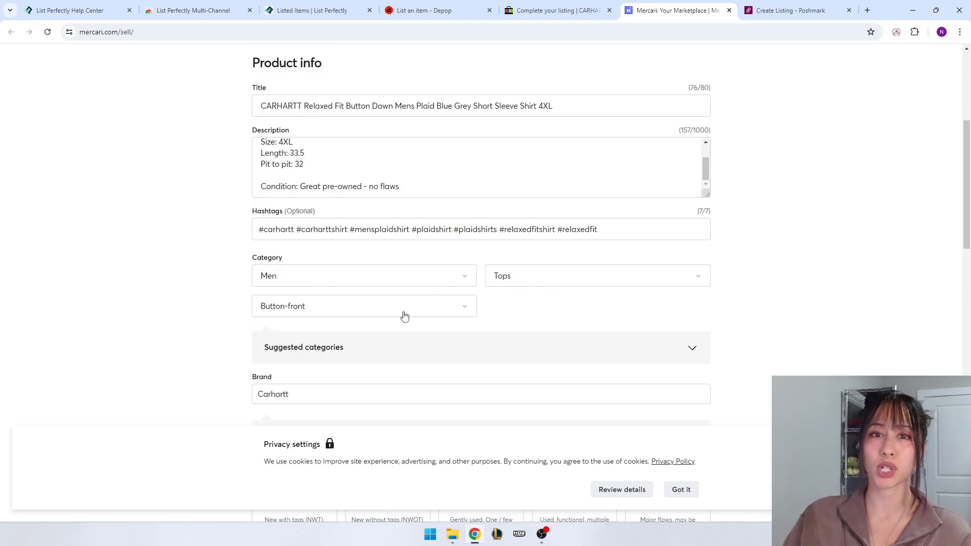
click(425, 278)
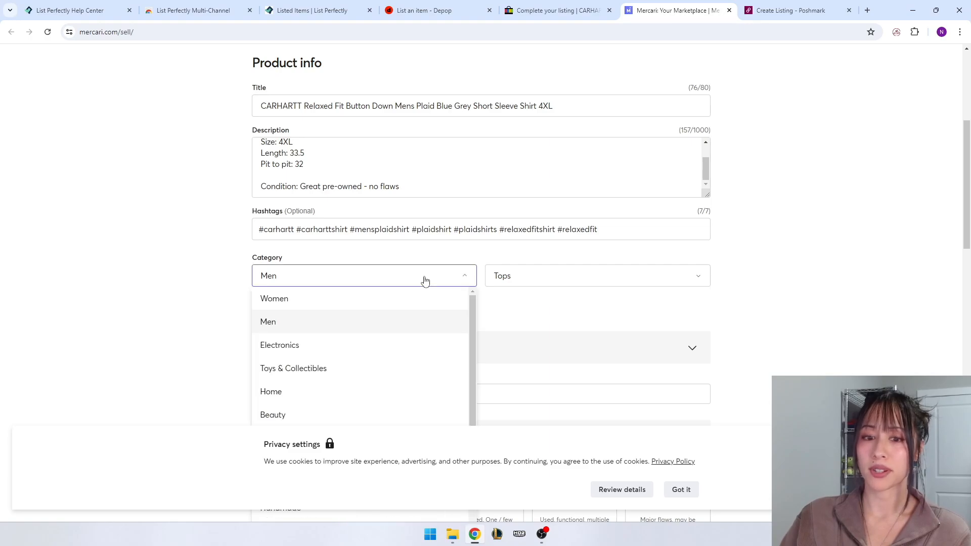
scroll(425, 326, down, 2)
scroll(426, 329, down, 4)
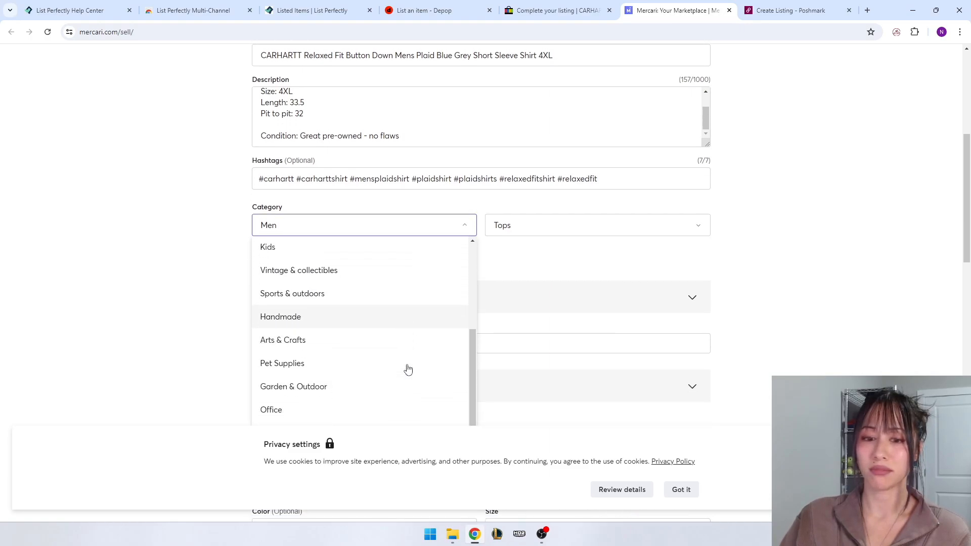
scroll(406, 358, up, 2)
scroll(402, 349, up, 3)
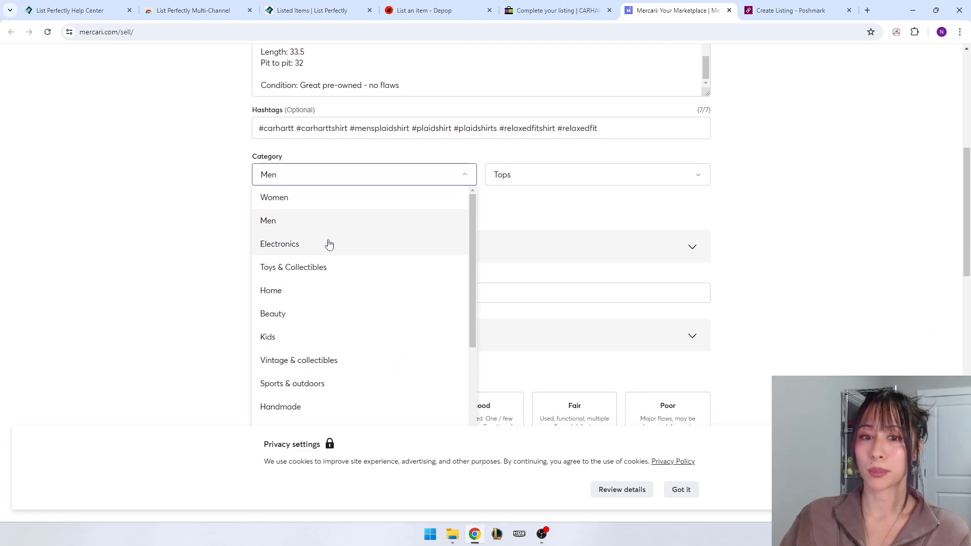
click(287, 226)
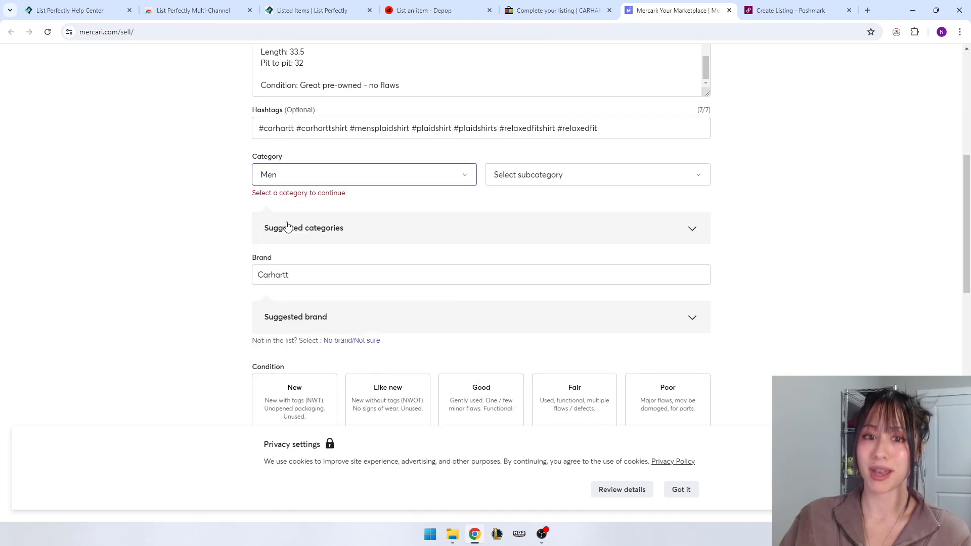
- Look through the men's subcategories and choose Tops
click(529, 176)
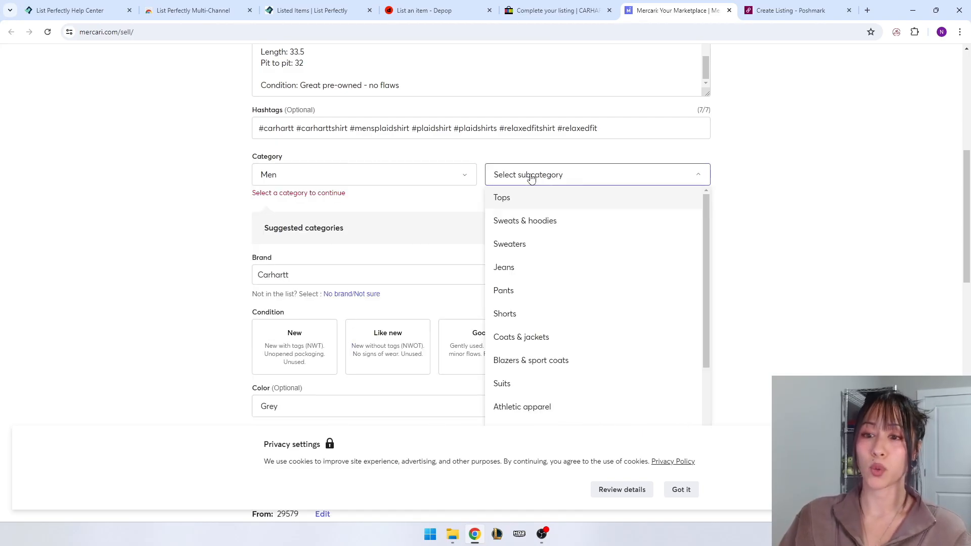
scroll(565, 336, down, 2)
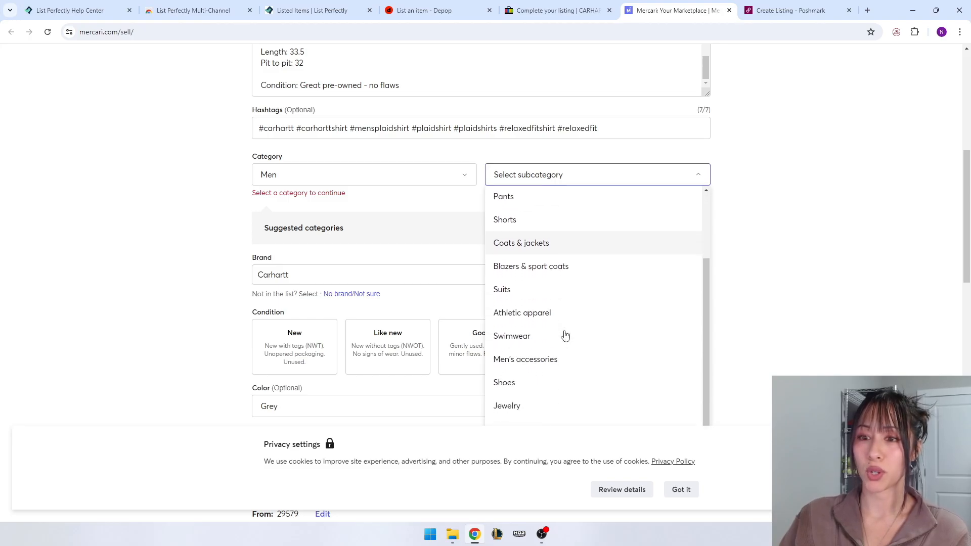
scroll(583, 384, up, 2)
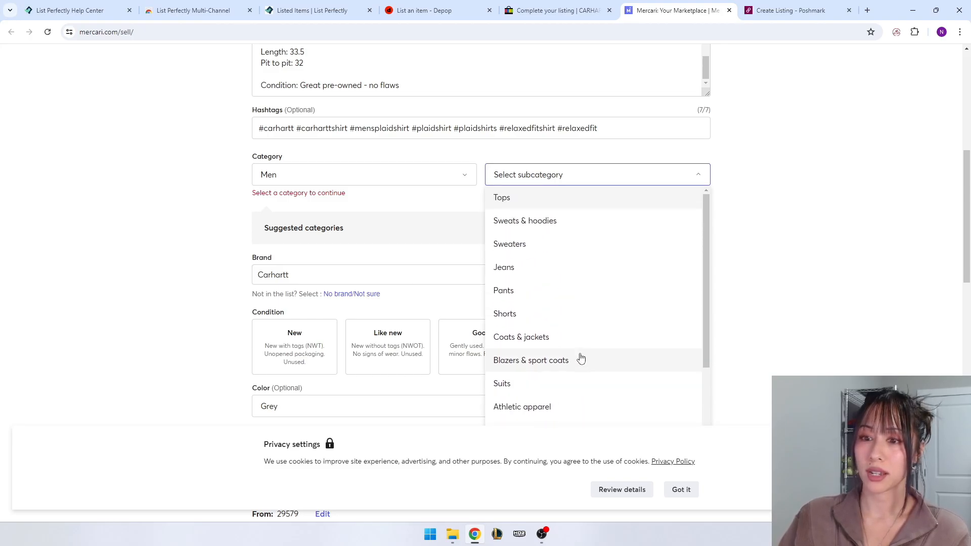
click(526, 198)
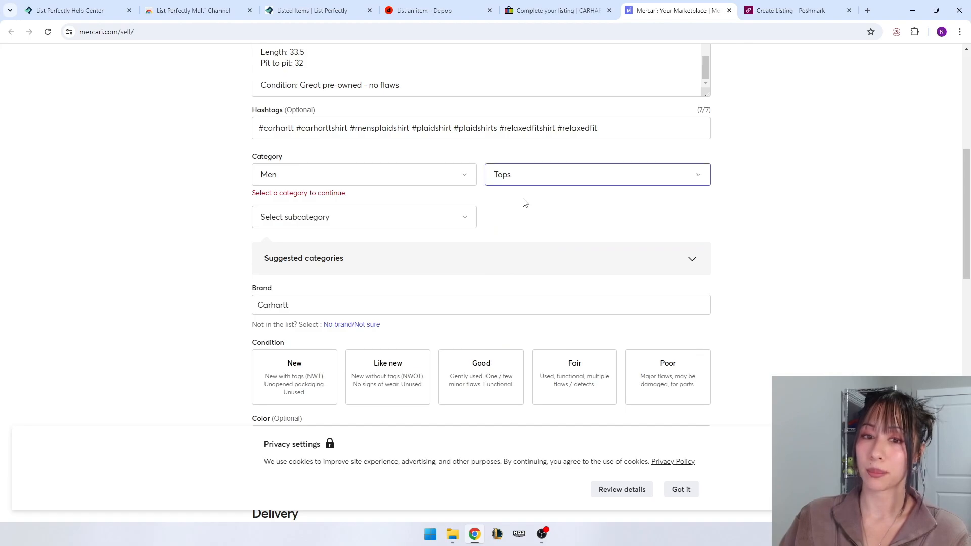
- Choose Button-front as the type of top in the shirt's category
click(328, 225)
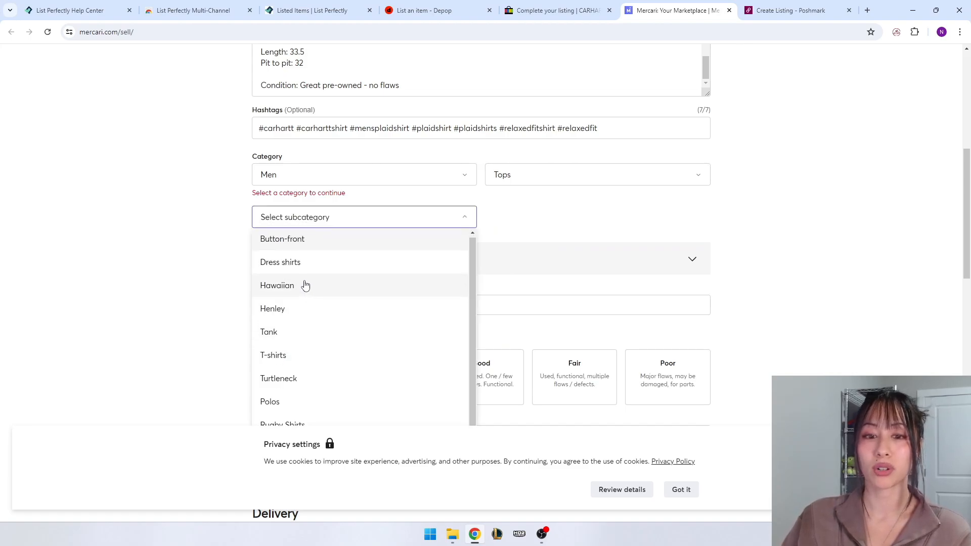
scroll(336, 342, down, 3)
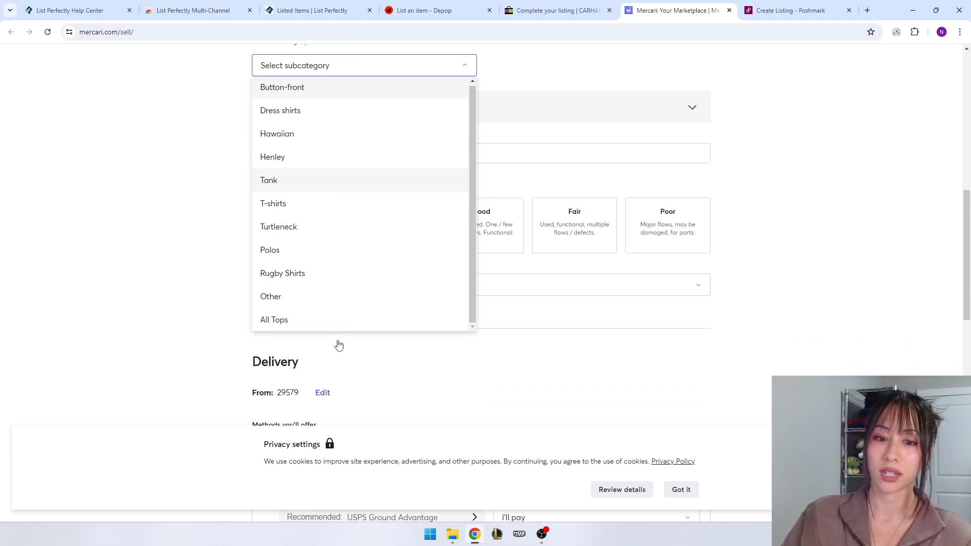
scroll(323, 308, up, 4)
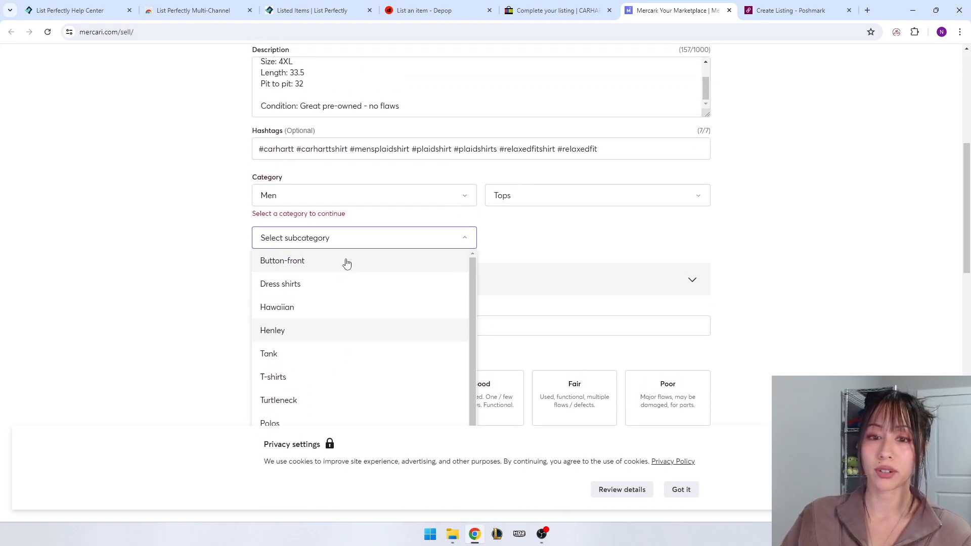
click(327, 295)
- Compare the condition levels and set the shirt's condition to Like new
scroll(237, 314, down, 2)
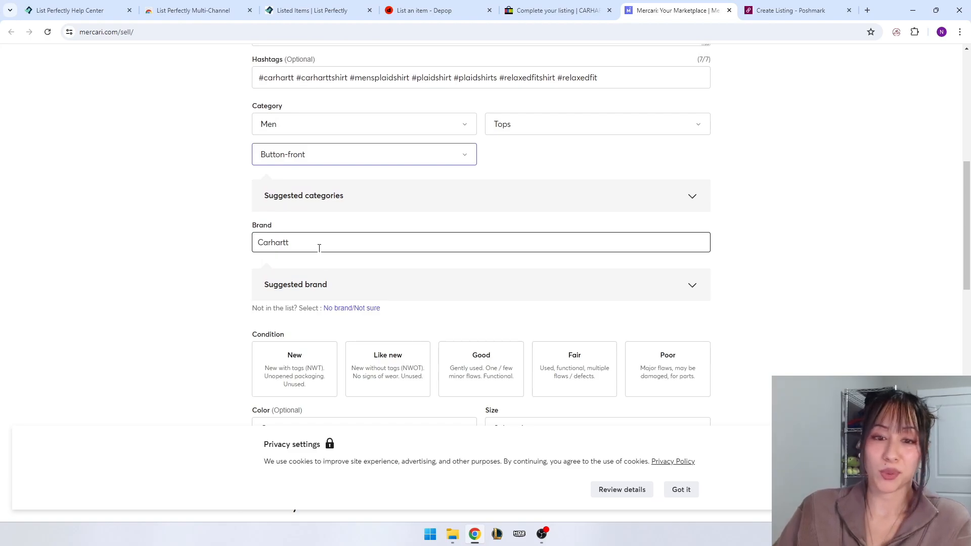
scroll(177, 307, down, 2)
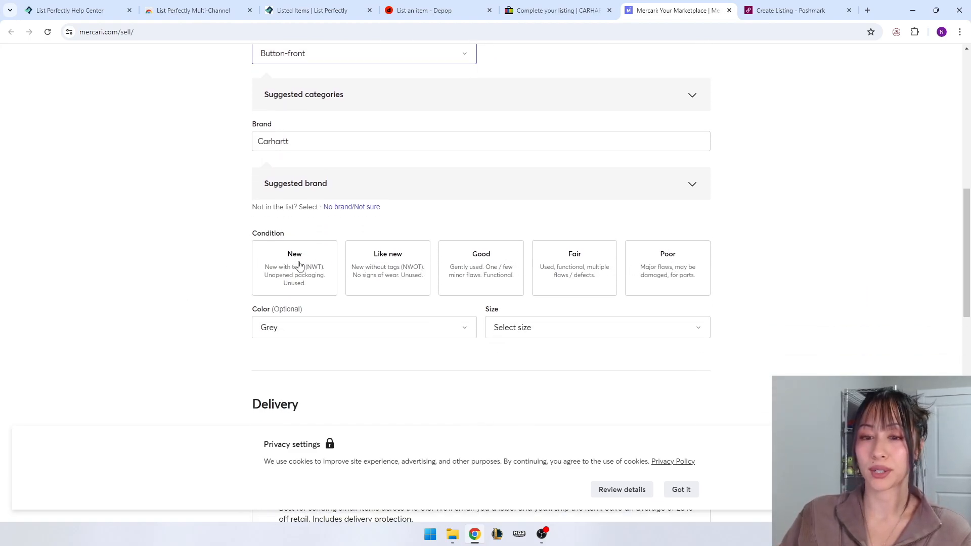
click(375, 276)
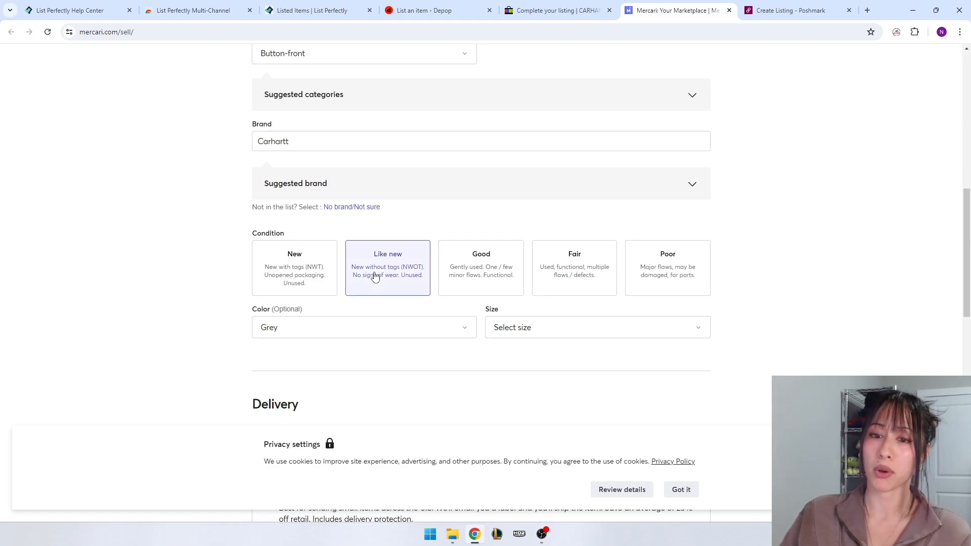
click(495, 268)
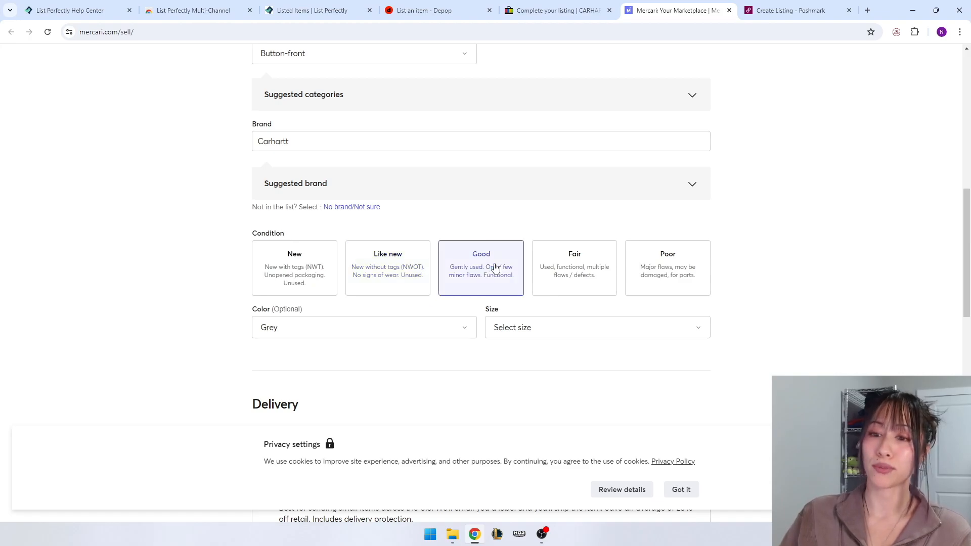
click(576, 271)
- Look through the color options and choose Grey for the shirt
click(289, 328)
scroll(438, 319, down, 3)
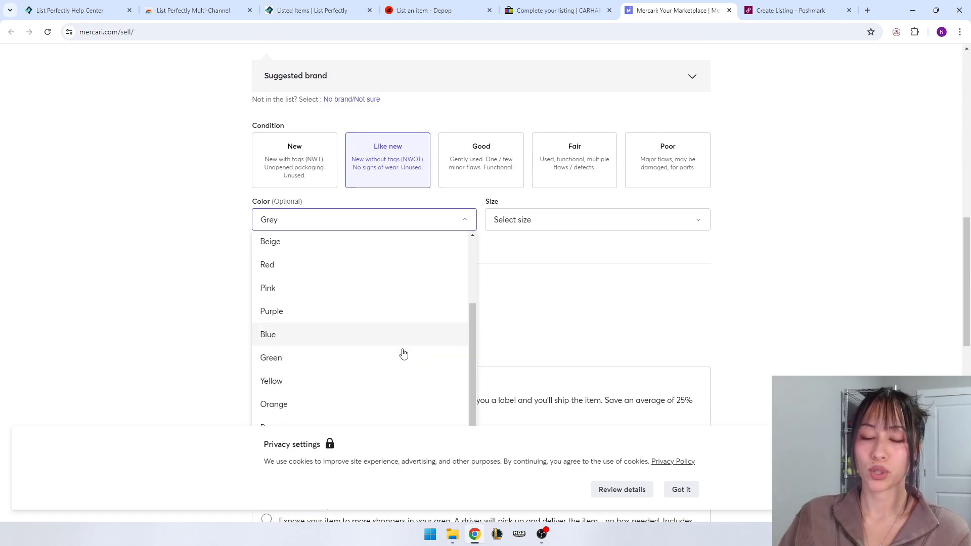
scroll(401, 353, down, 4)
scroll(392, 327, up, 4)
scroll(387, 287, up, 2)
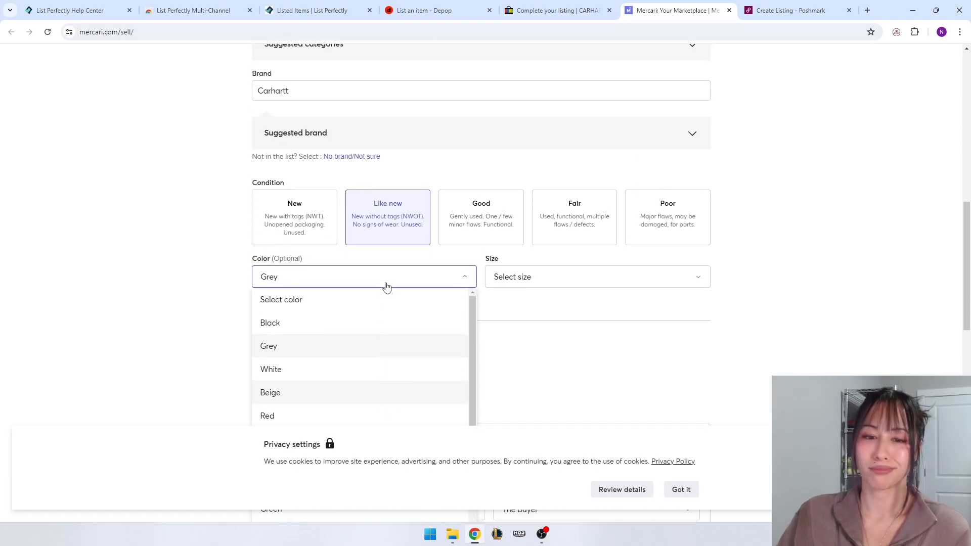
click(318, 348)
- Set the shirt's size to 4XL (58-60) and continue to the delivery options
scroll(807, 259, down, 1)
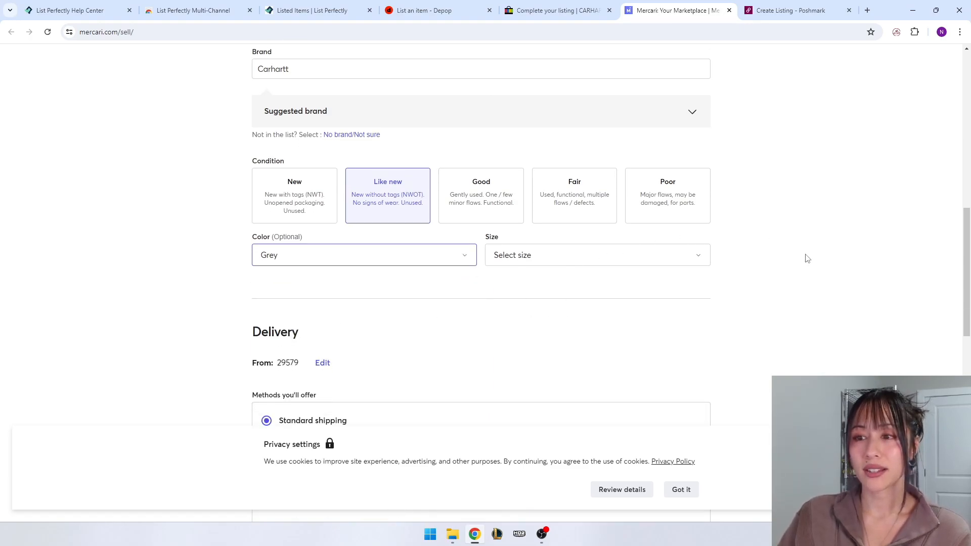
scroll(808, 259, down, 2)
click(615, 183)
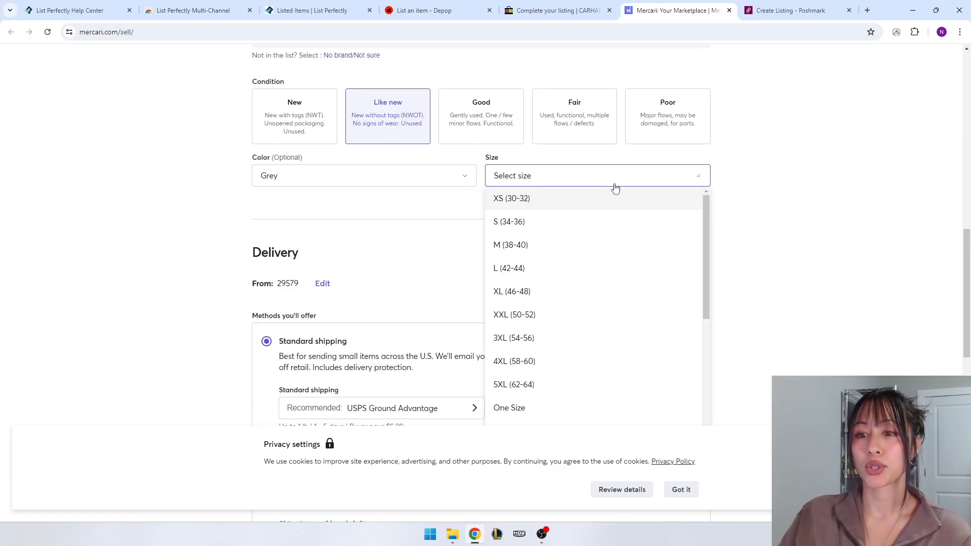
click(551, 364)
scroll(544, 344, down, 4)
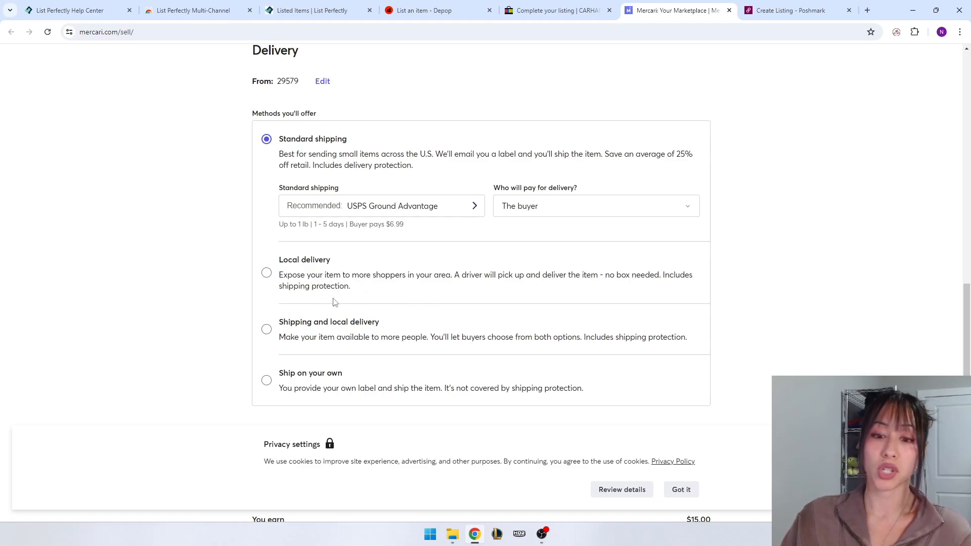
- Request a standard shipping rate with a package weight of 12 oz and continue to the carrier choices
click(266, 381)
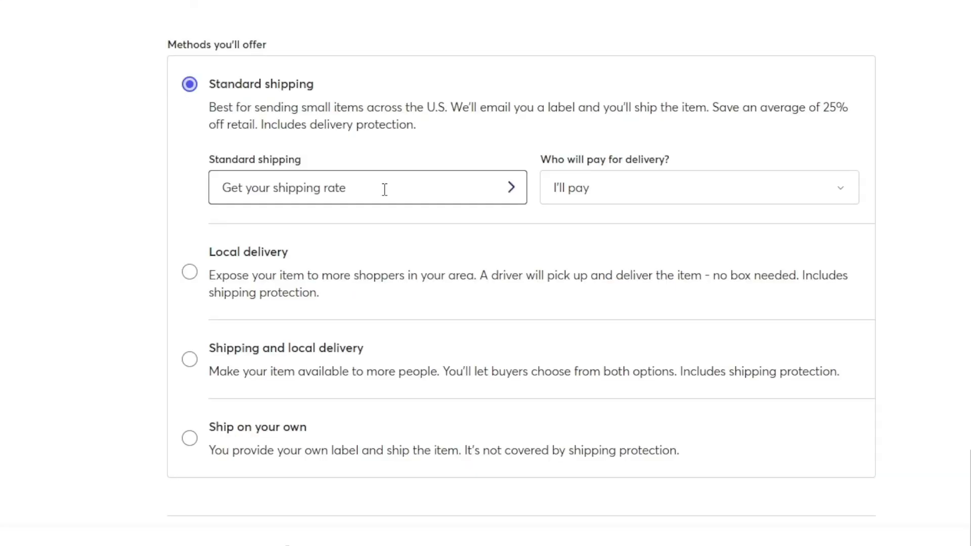
click(385, 189)
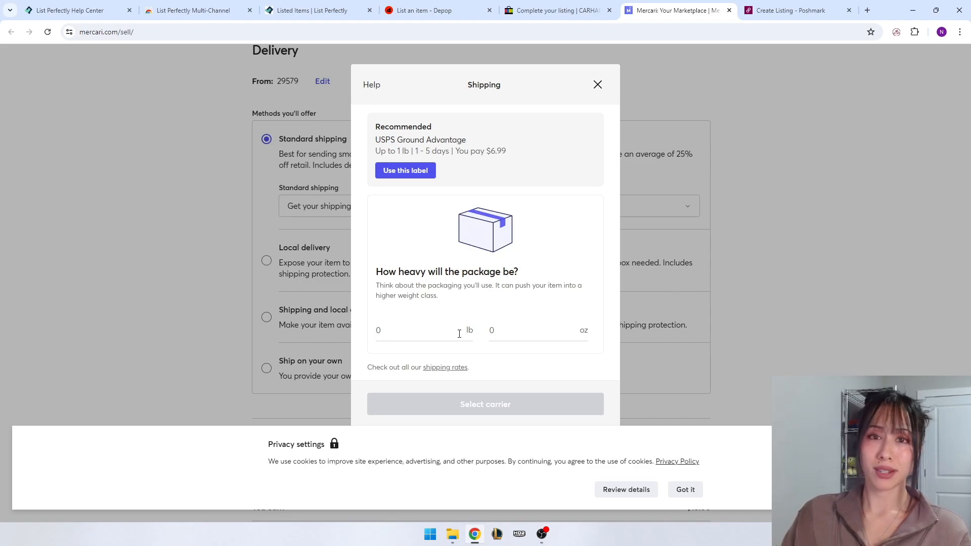
click(528, 330)
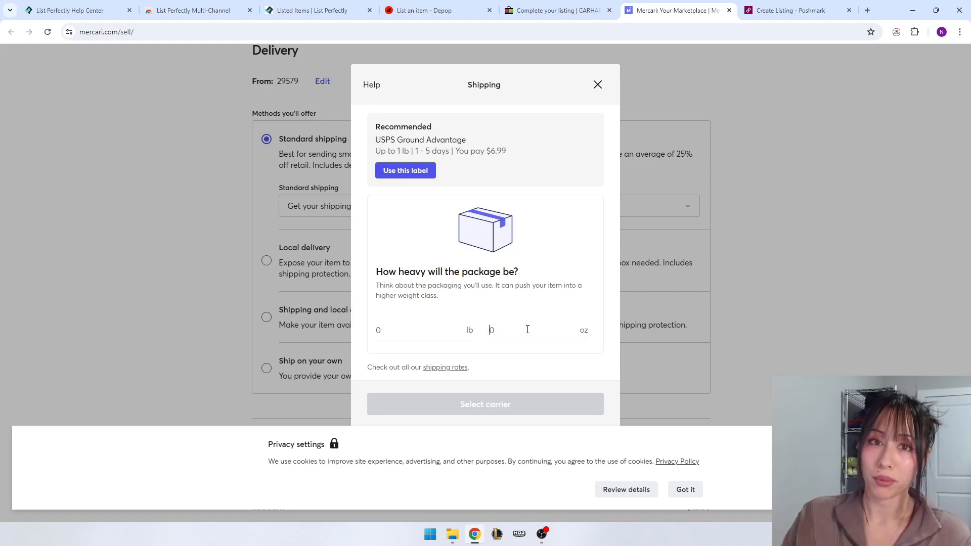
text(11)
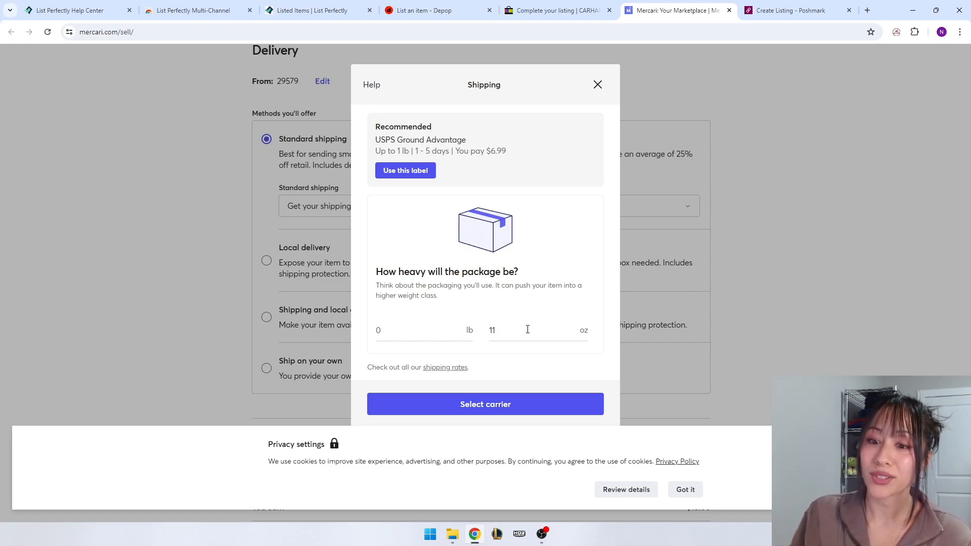
drag(517, 330, 491, 333)
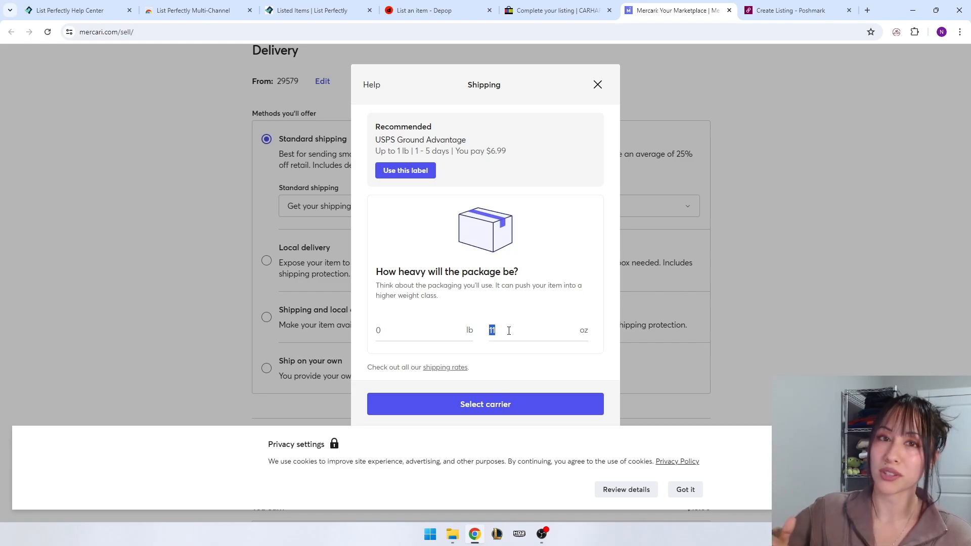
click(516, 314)
click(508, 332)
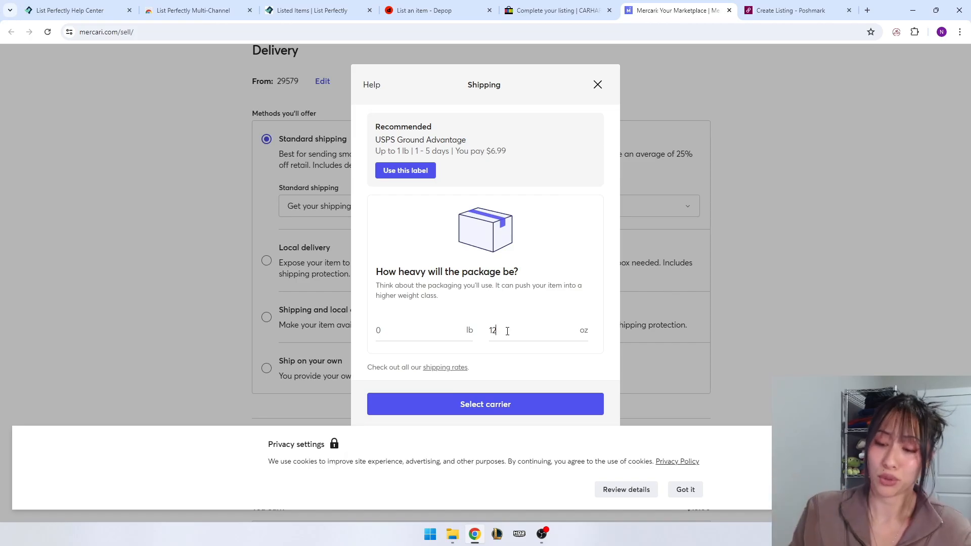
click(507, 405)
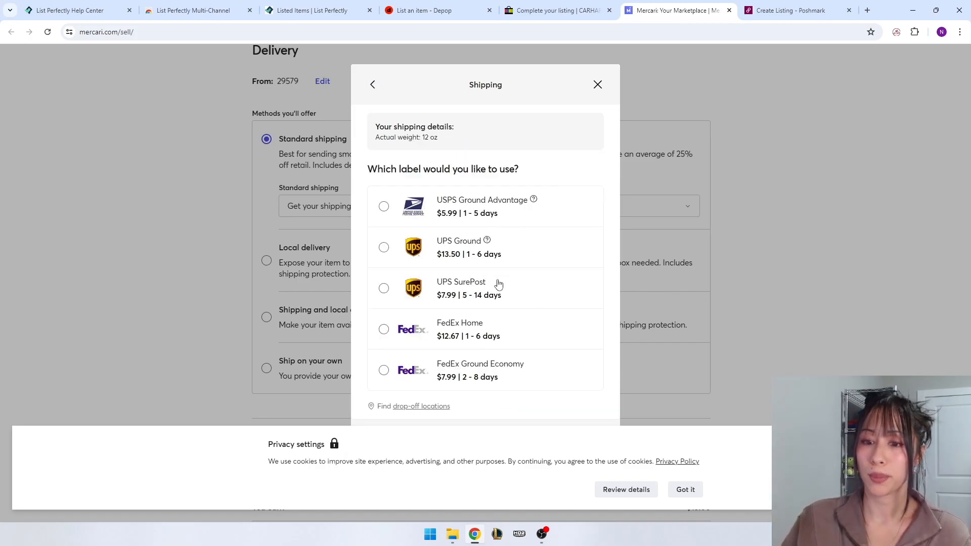
- Choose the USPS Ground Advantage label for the package, accept the cookie notice and save the shipping choice
click(384, 207)
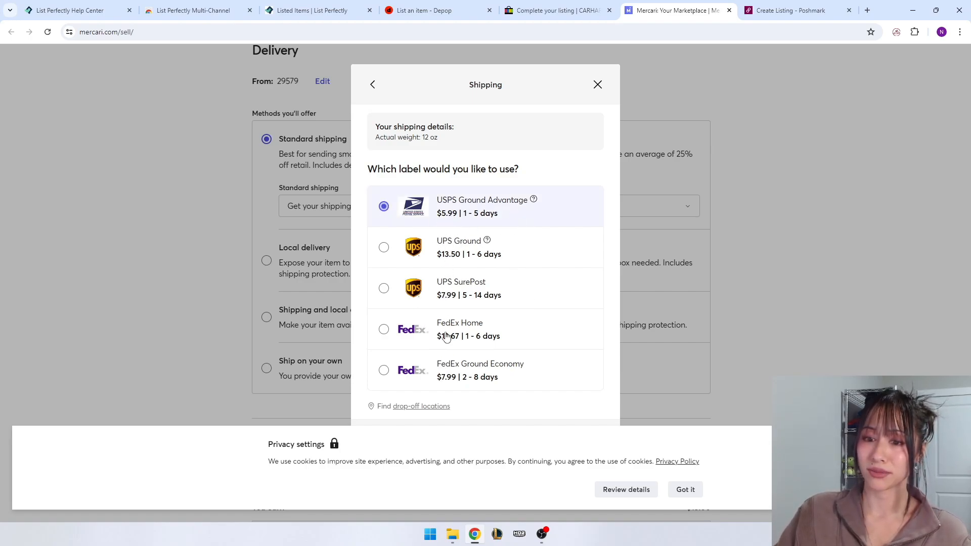
click(686, 489)
click(517, 444)
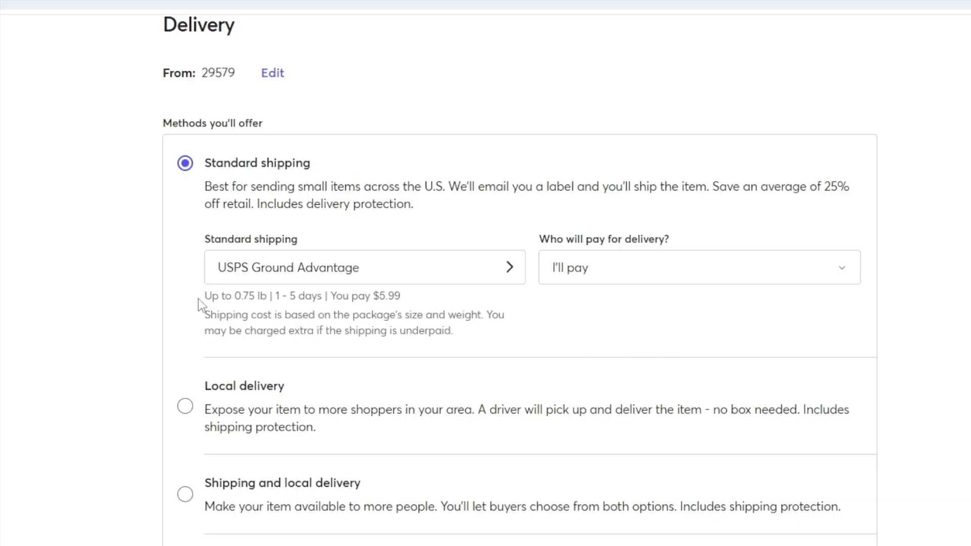
- Set the buyer as the one who pays for delivery and check the resulting shipping charge
drag(198, 298, 401, 297)
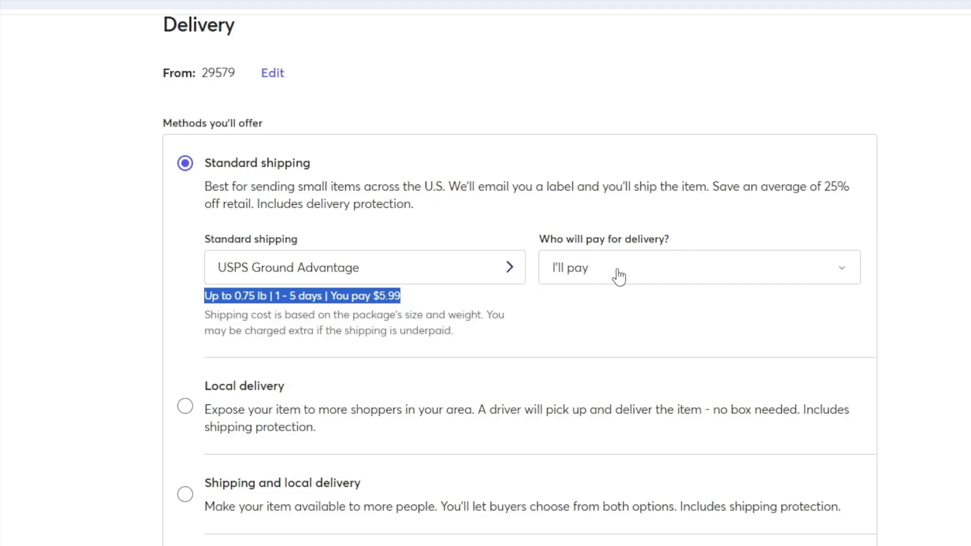
click(574, 278)
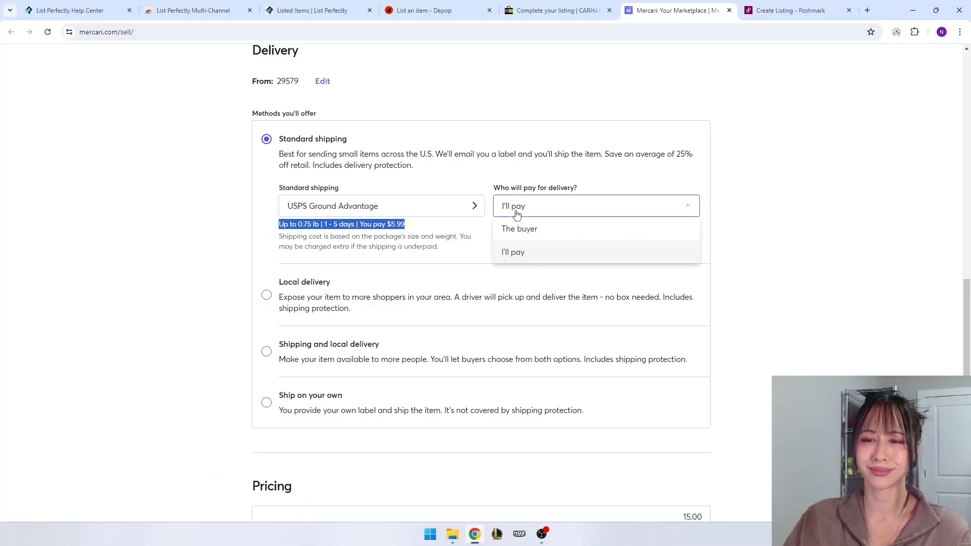
click(528, 229)
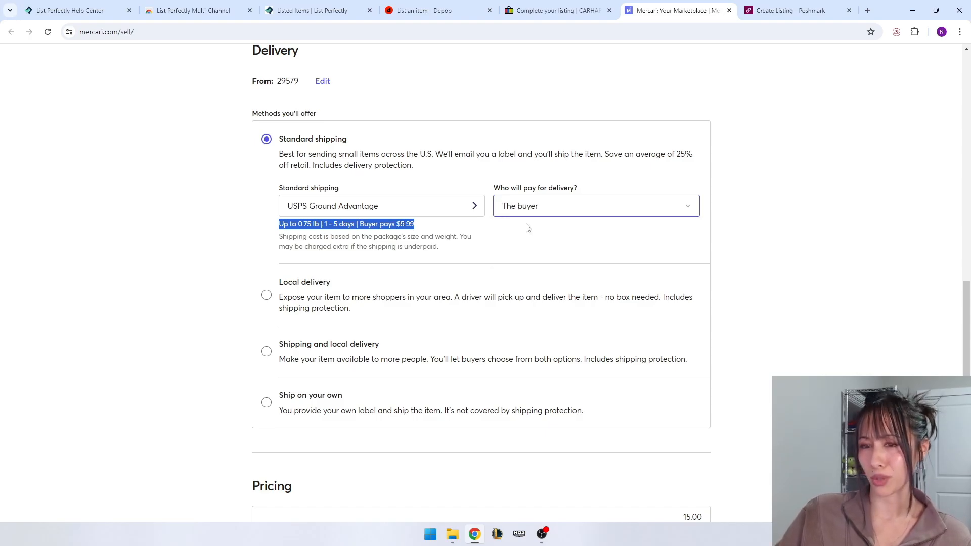
click(486, 238)
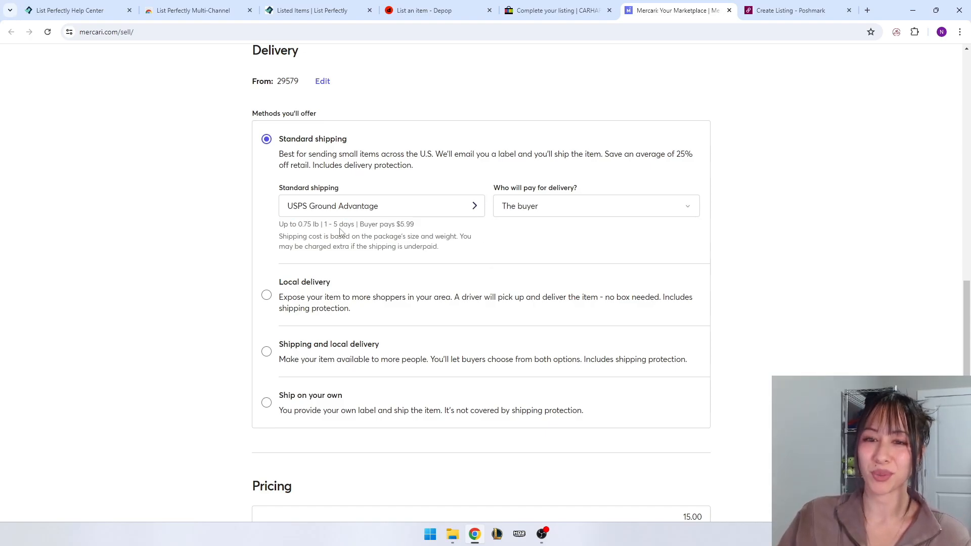
drag(416, 224, 360, 226)
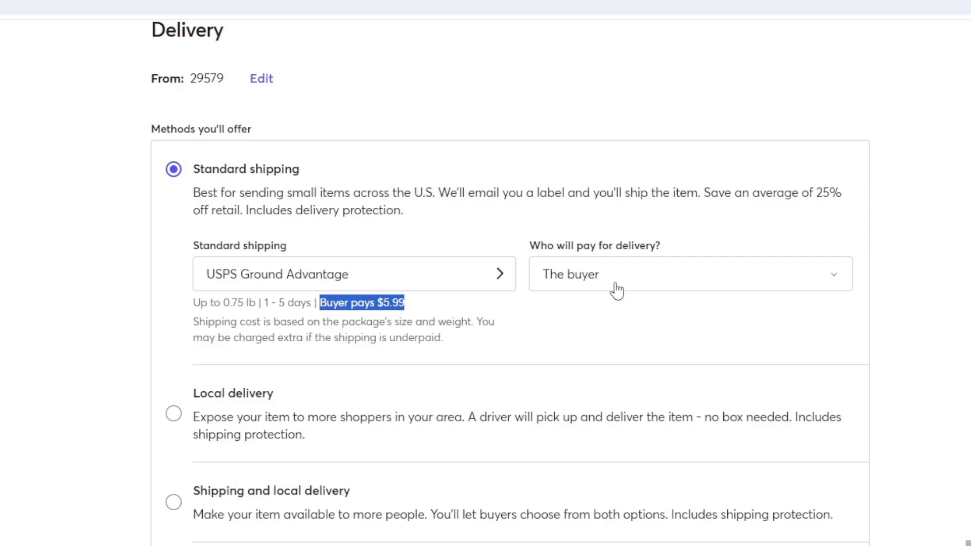
click(617, 291)
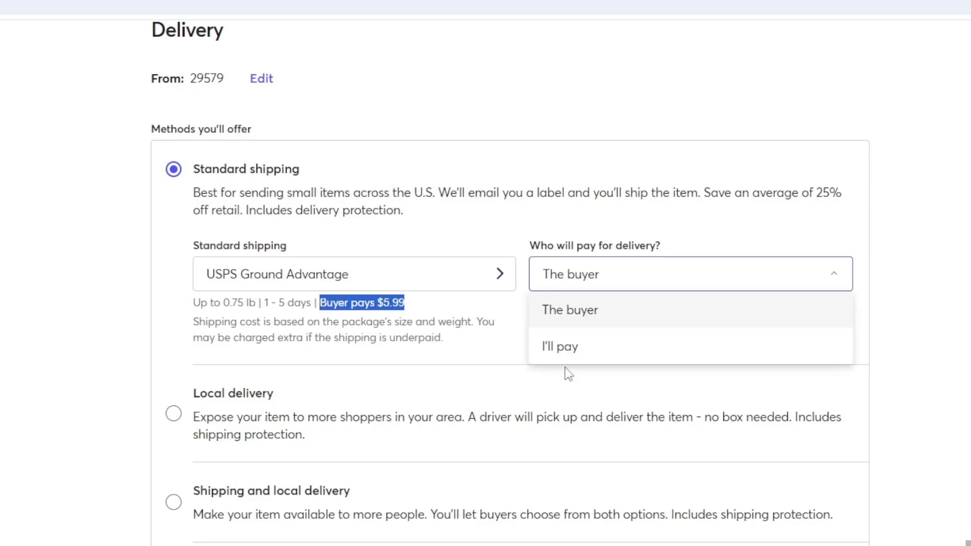
click(605, 323)
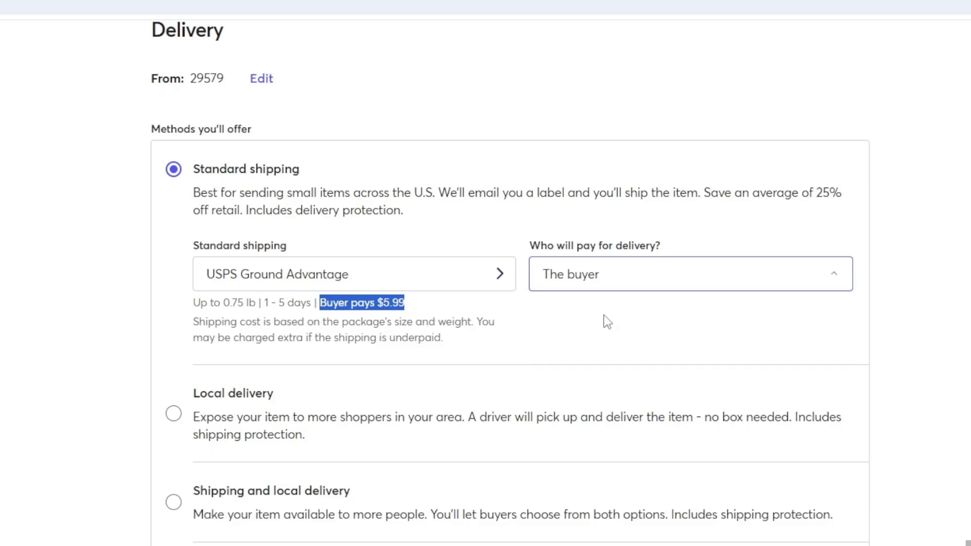
click(588, 335)
- Look over the pricing options, publish the shirt's Mercari listing and close the published item's page
scroll(615, 282, down, 5)
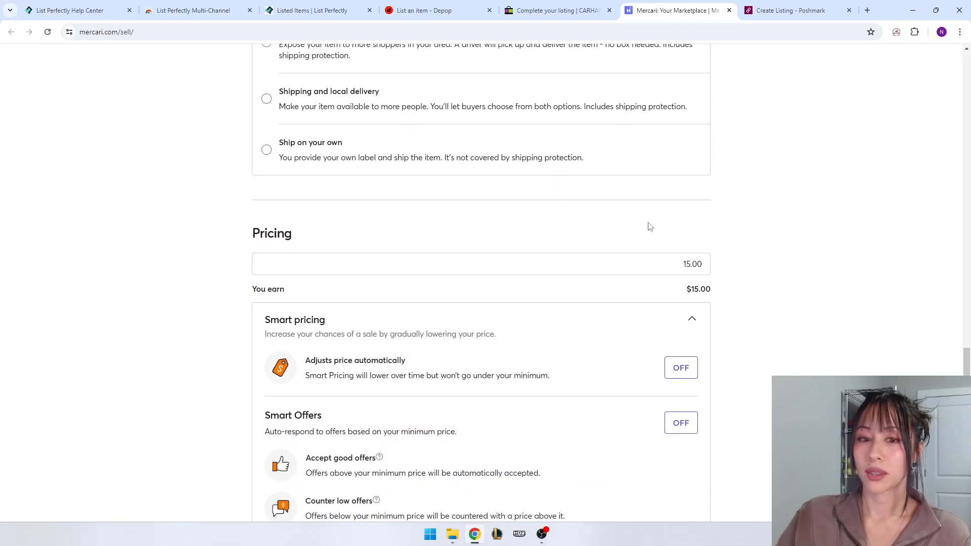
scroll(775, 182, down, 2)
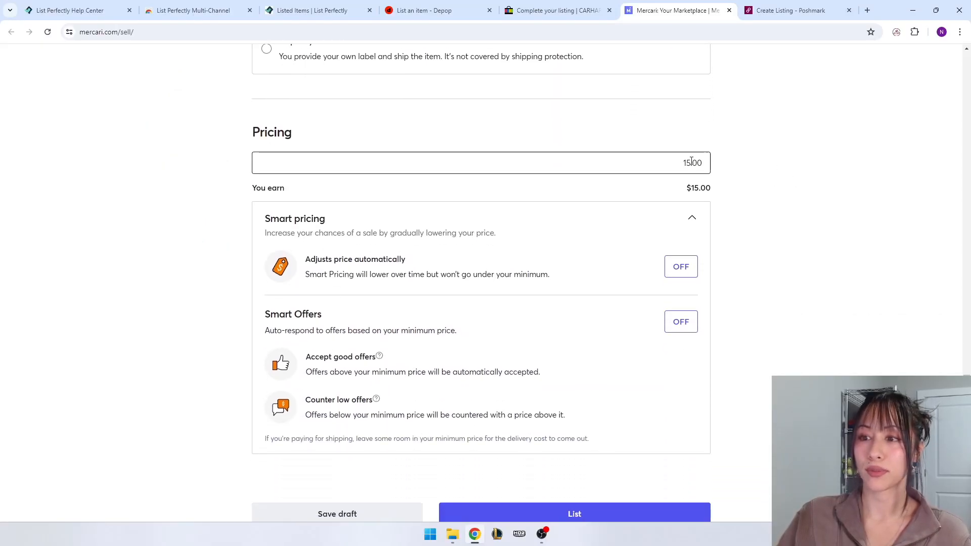
scroll(803, 204, down, 1)
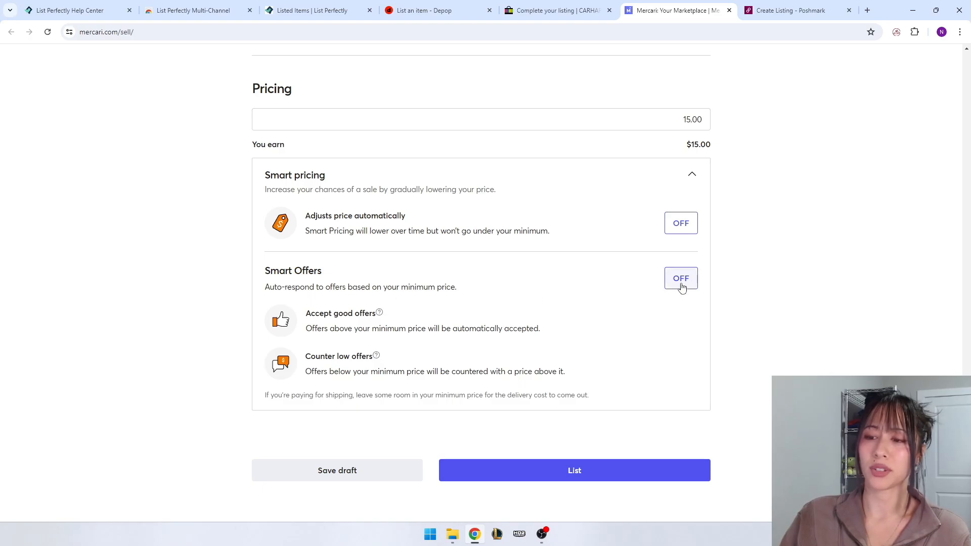
click(601, 472)
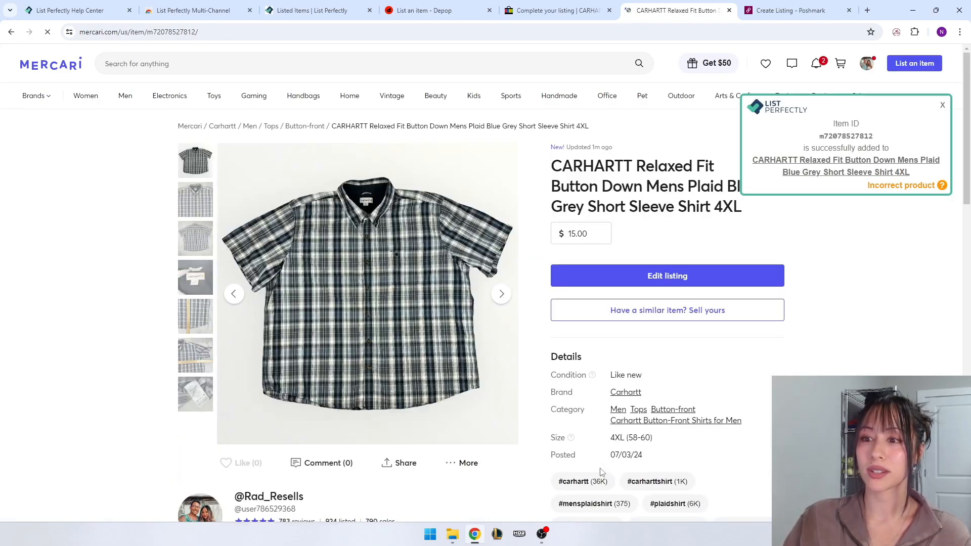
click(729, 10)
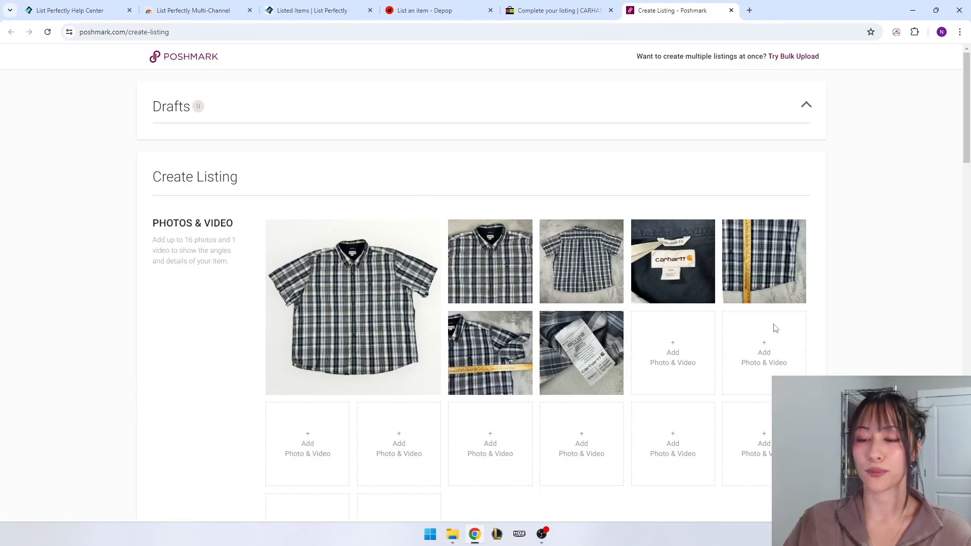
- Check the Poshmark listing's photos, title and description, and set its category to Men Shirts with the subcategory Casual Button Down Shirts
scroll(737, 323, down, 4)
scroll(737, 322, down, 3)
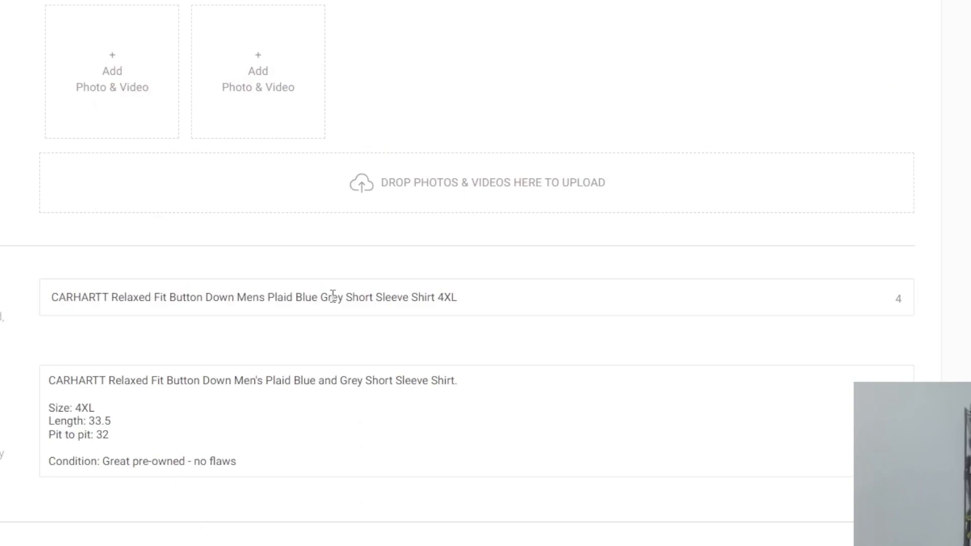
click(908, 306)
click(903, 306)
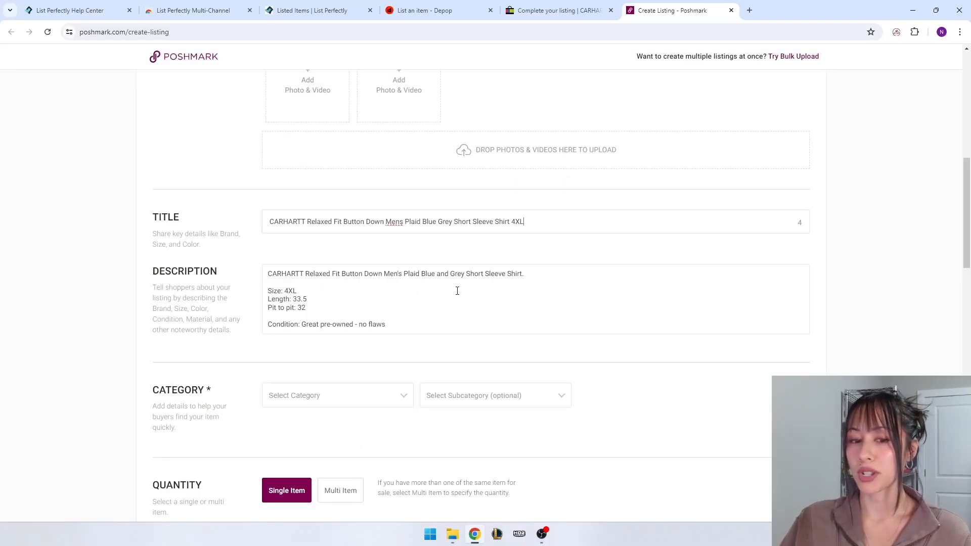
scroll(456, 289, down, 2)
scroll(458, 291, down, 1)
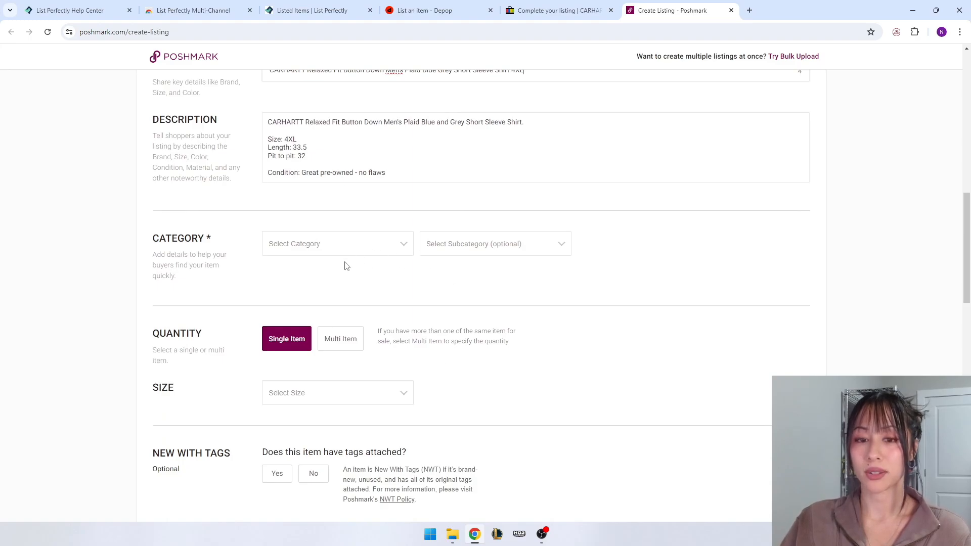
click(312, 254)
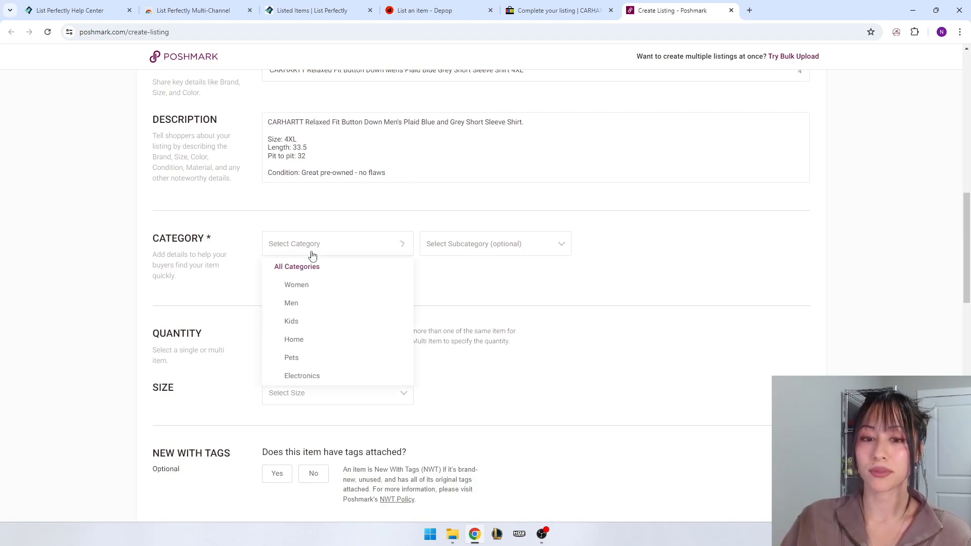
click(314, 304)
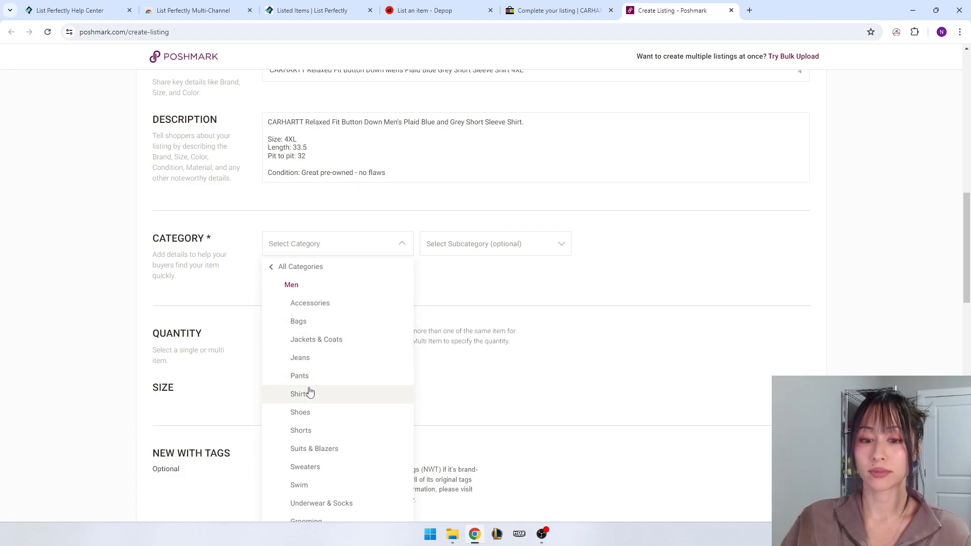
scroll(326, 354, down, 2)
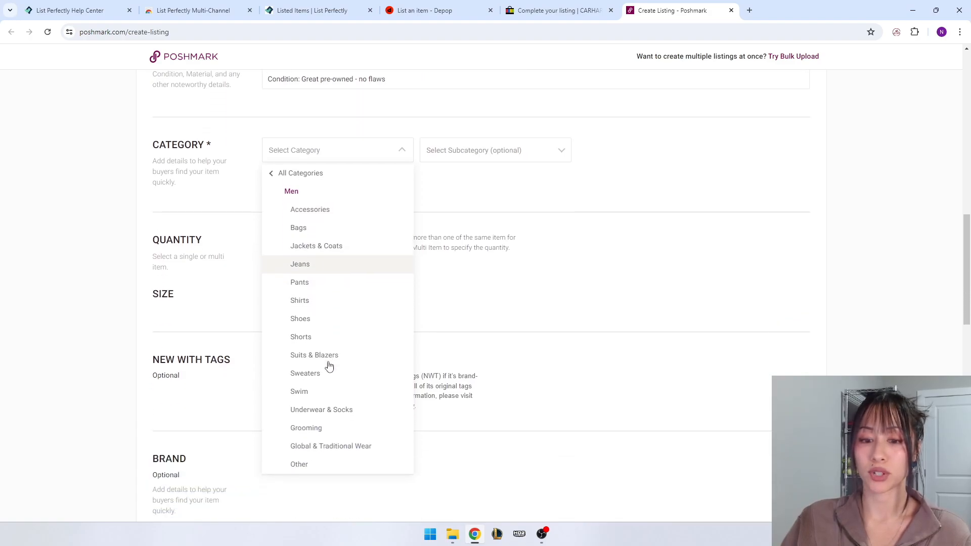
click(314, 297)
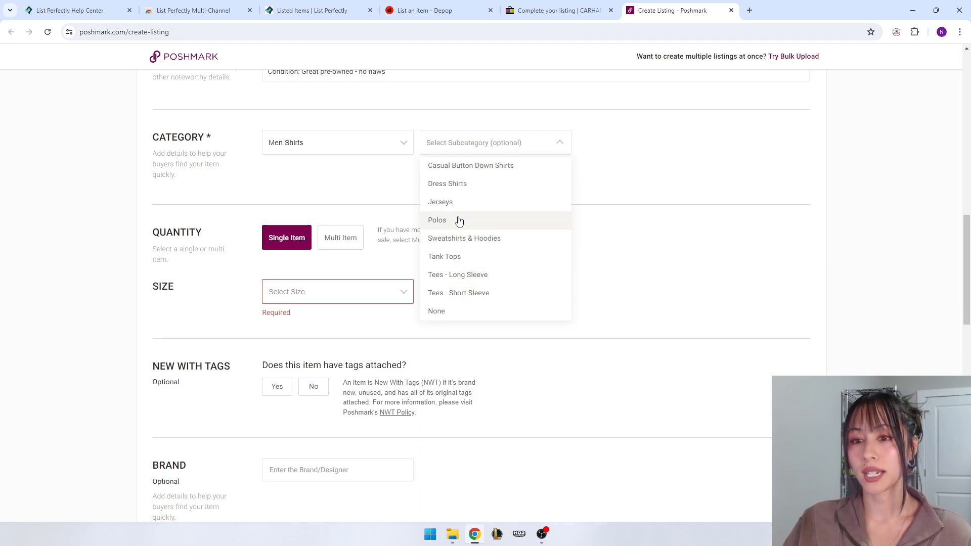
click(487, 172)
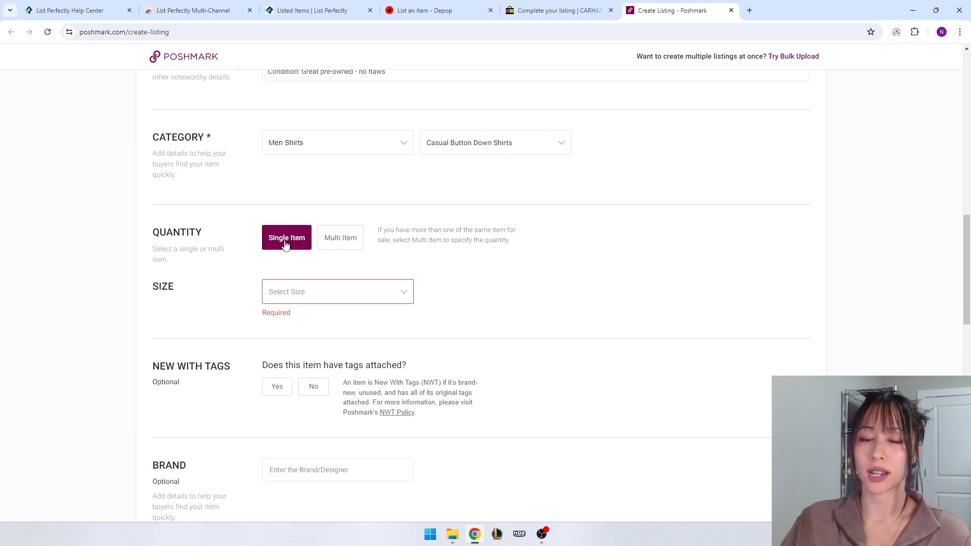
- Open the shirt's size choices and compare the Standard sizes with the Big & Tall sizes
click(309, 294)
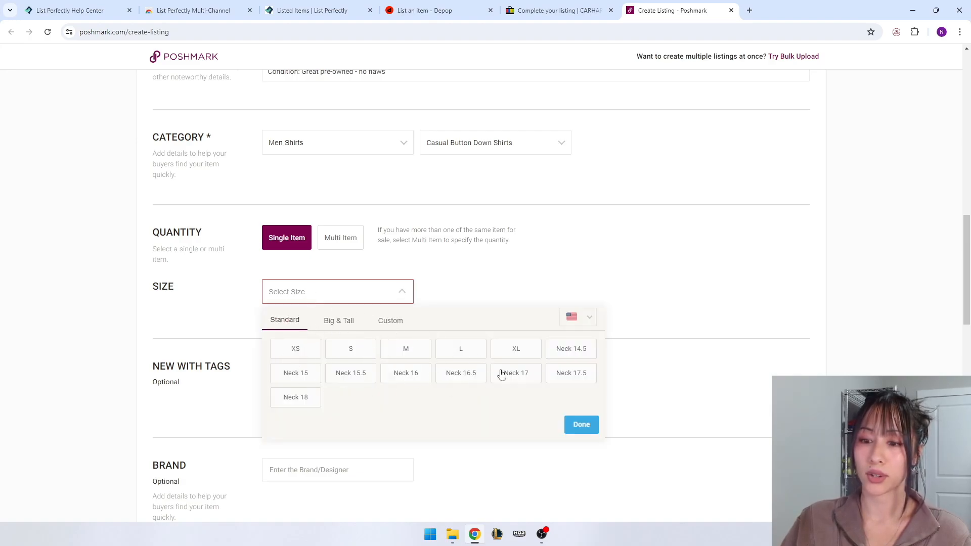
click(338, 321)
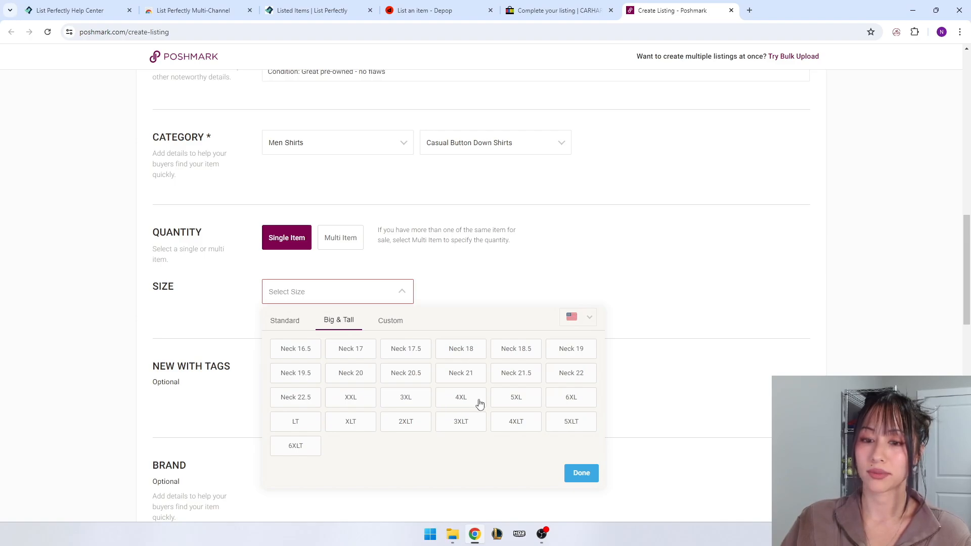
click(390, 324)
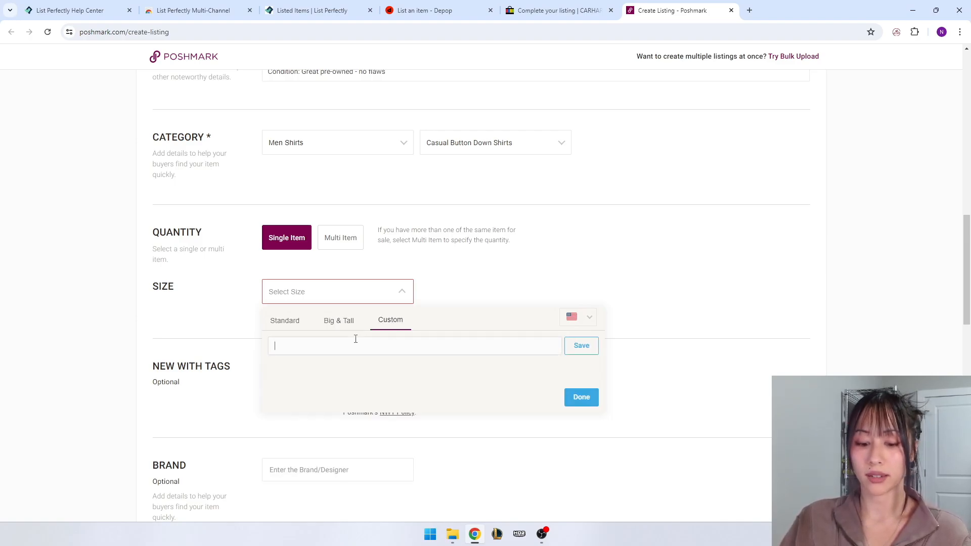
text(l)
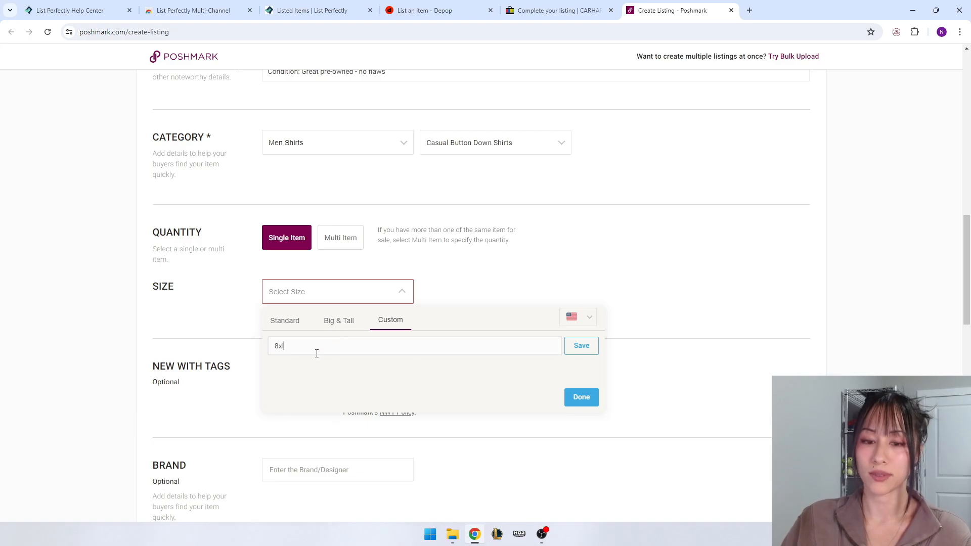
key(BackSpace)
key(BackSpace)
key(BackSpace)
- Set the shirt's size to 4XL from the Big & Tall sizes and continue to the New With Tags section
click(334, 321)
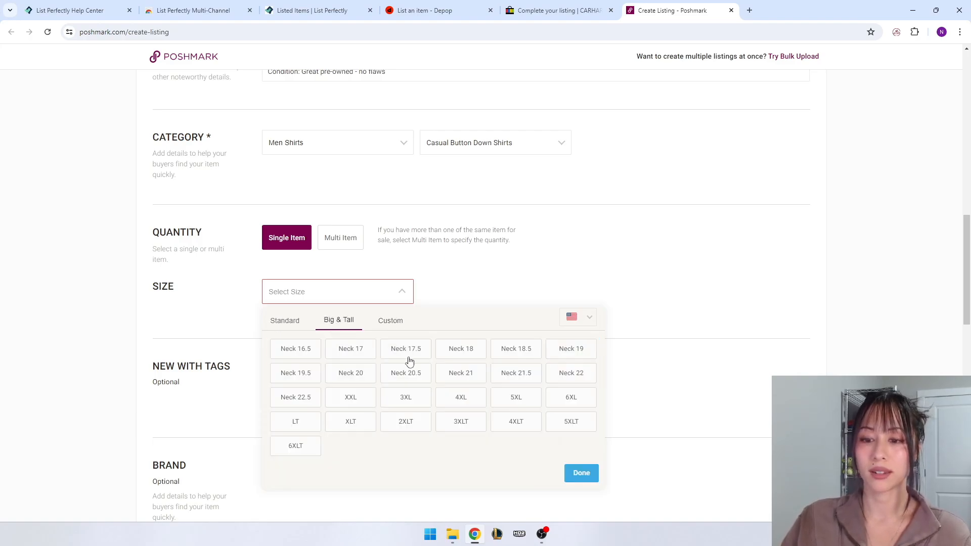
click(472, 398)
scroll(448, 373, down, 1)
drag(187, 320, 171, 300)
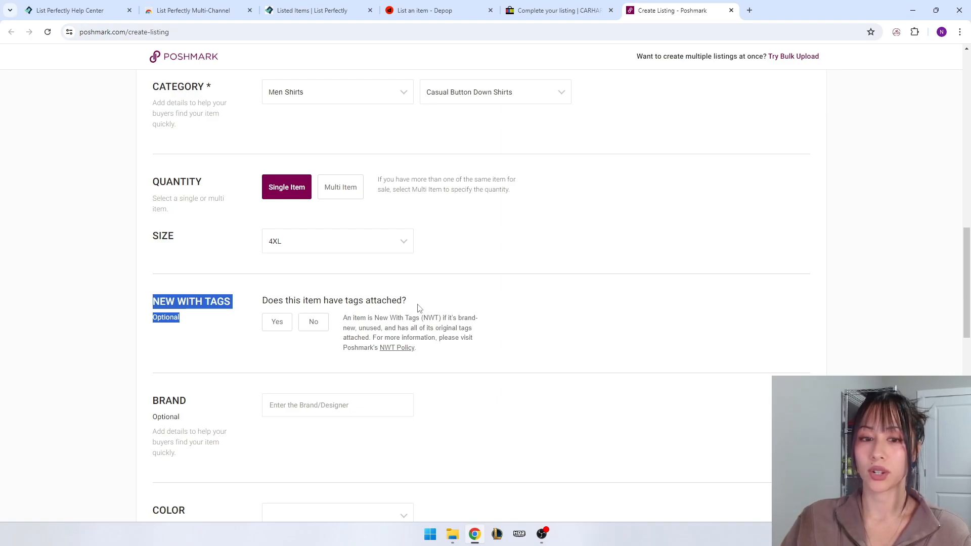
- Set the Poshmark listing's brand to Carhartt from the brand suggestions
click(536, 315)
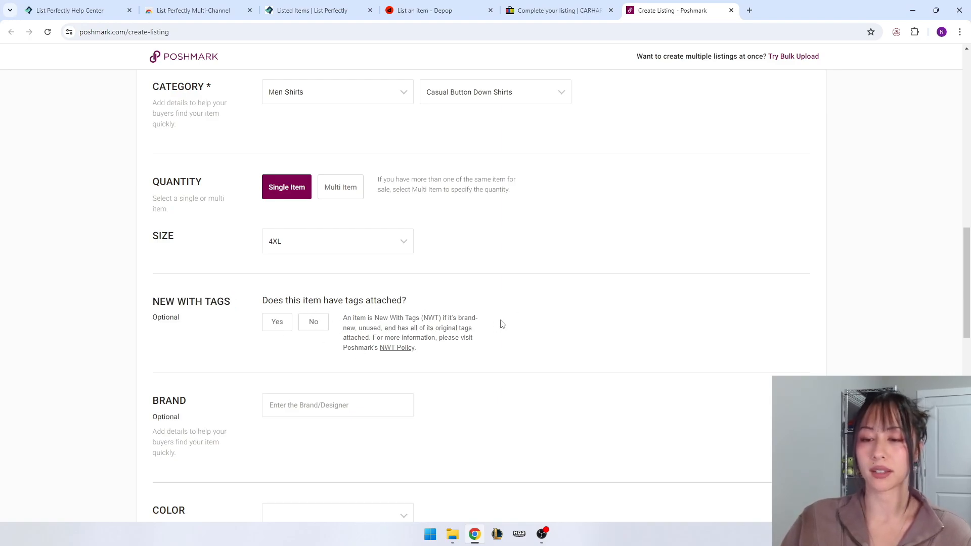
scroll(501, 324, down, 2)
scroll(405, 288, down, 1)
click(309, 259)
text(carhar)
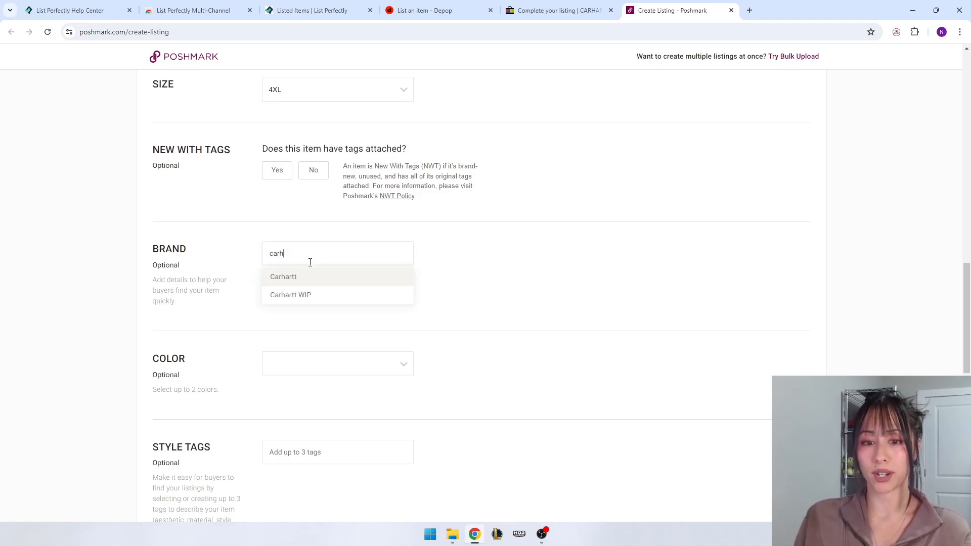
key(BackSpace)
key(BackSpace)
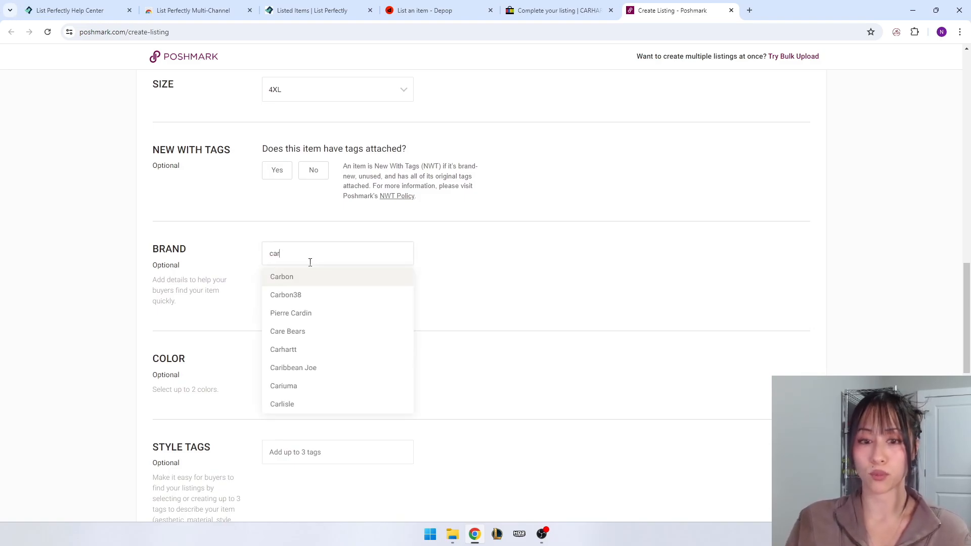
text(rha)
click(316, 277)
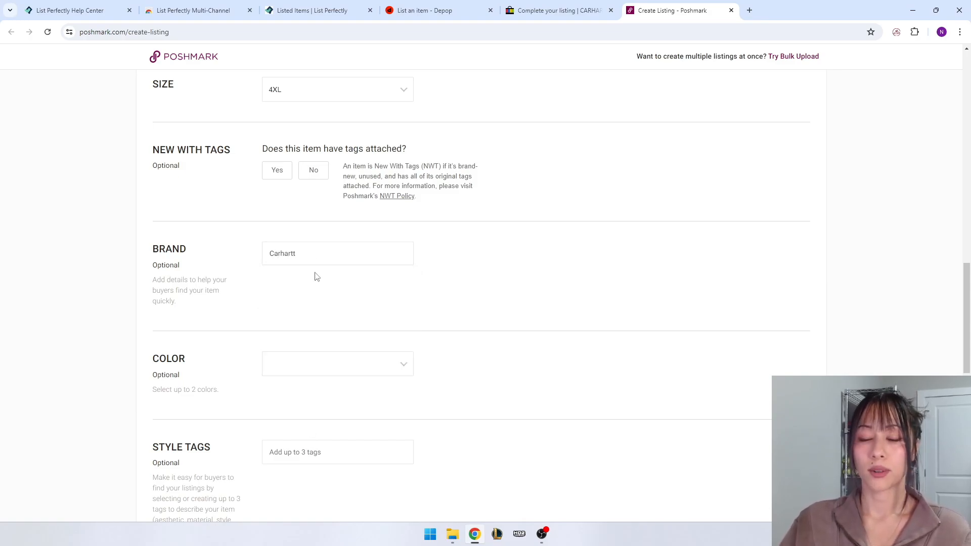
- Choose Gray and Blue as the shirt's two listing colors
click(332, 367)
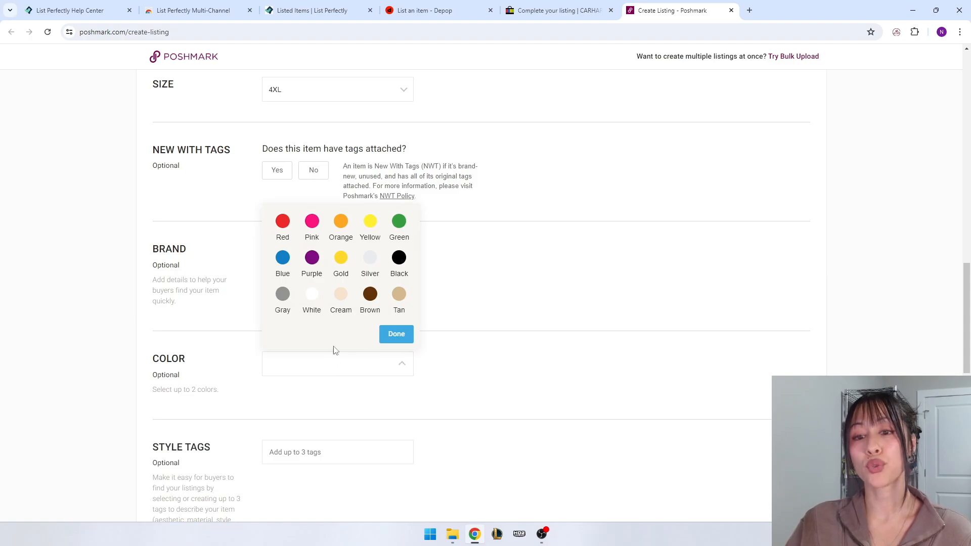
click(283, 294)
click(283, 257)
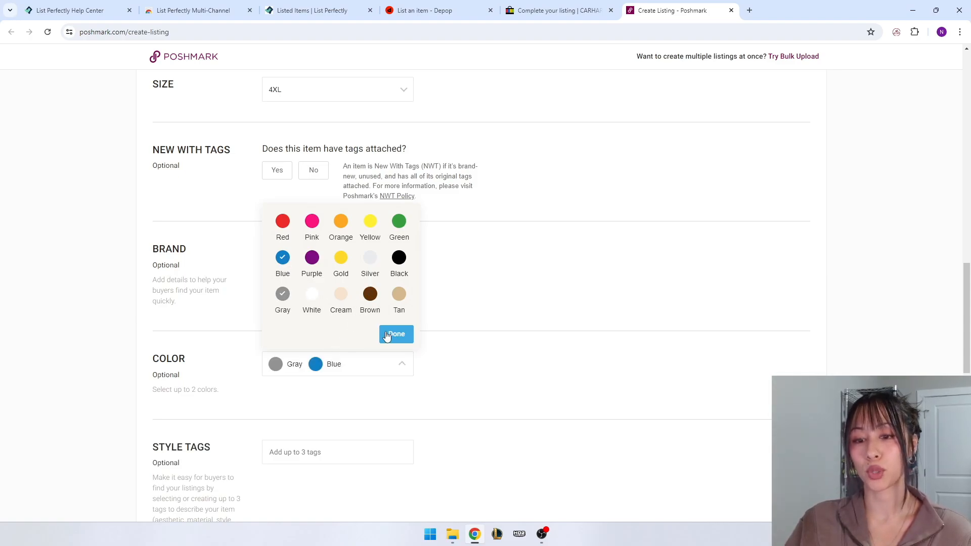
click(388, 336)
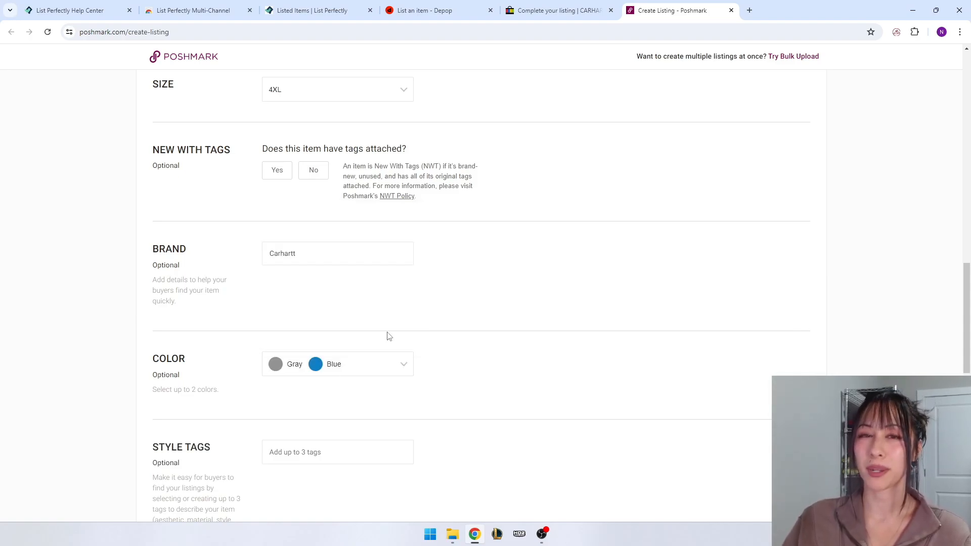
- Browse the available style tags and add the Plaid tag to the shirt
scroll(399, 333, down, 4)
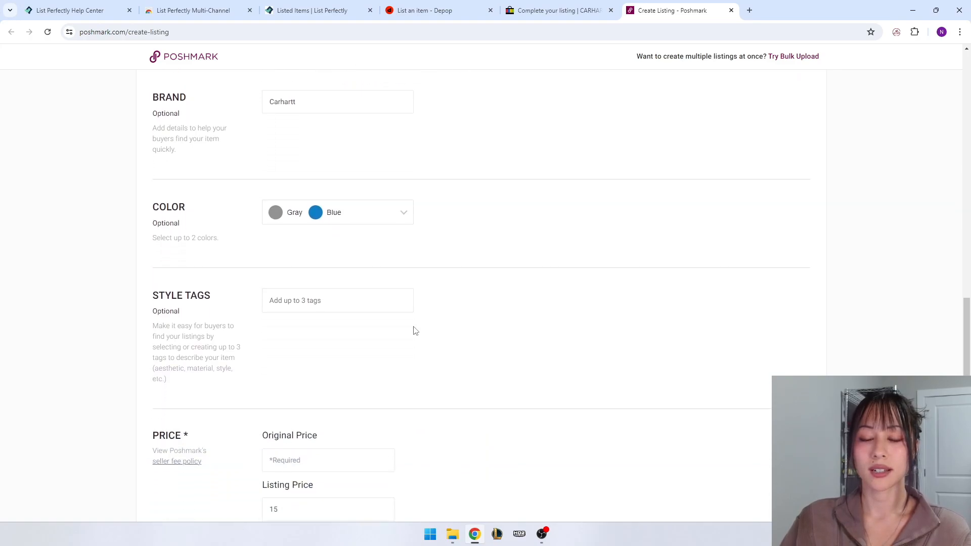
click(296, 251)
scroll(384, 334, down, 6)
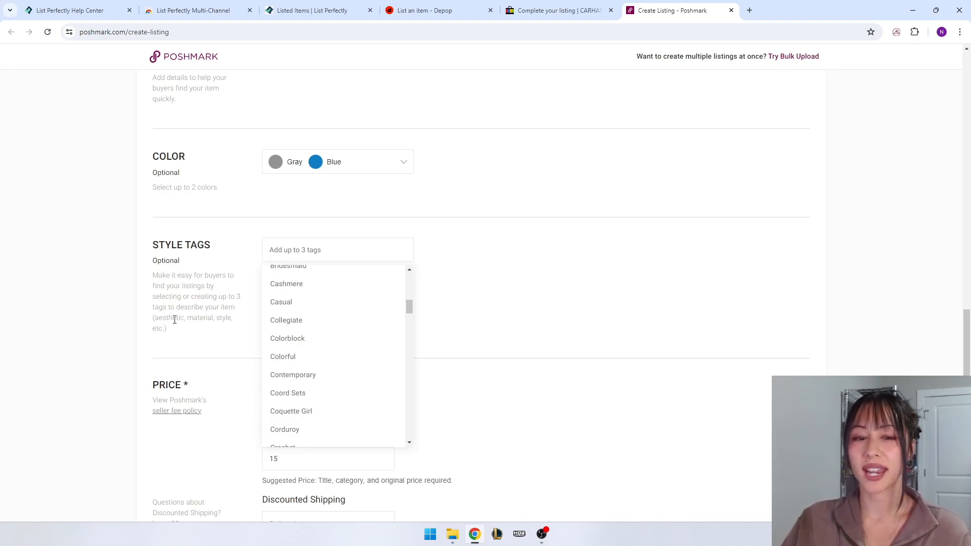
scroll(287, 348, down, 5)
scroll(306, 359, down, 8)
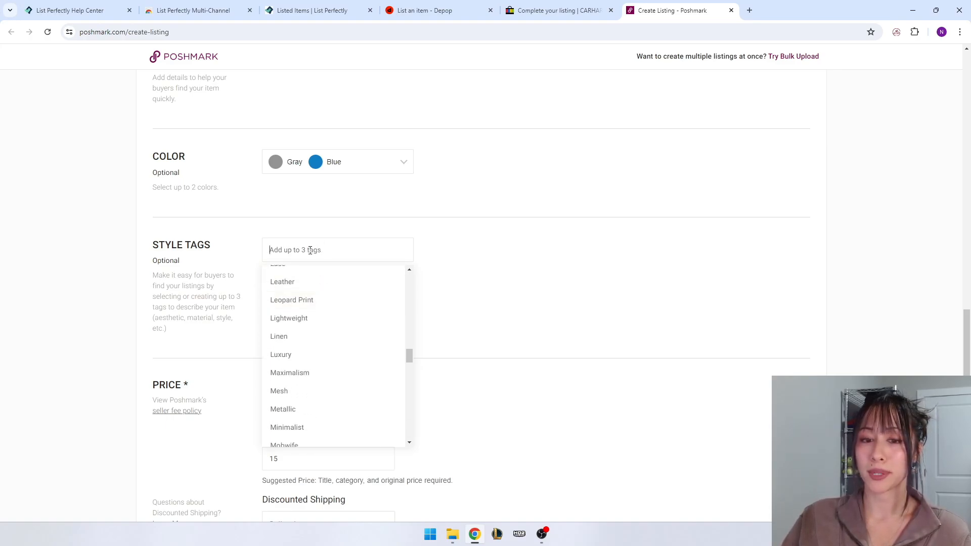
text(plaid)
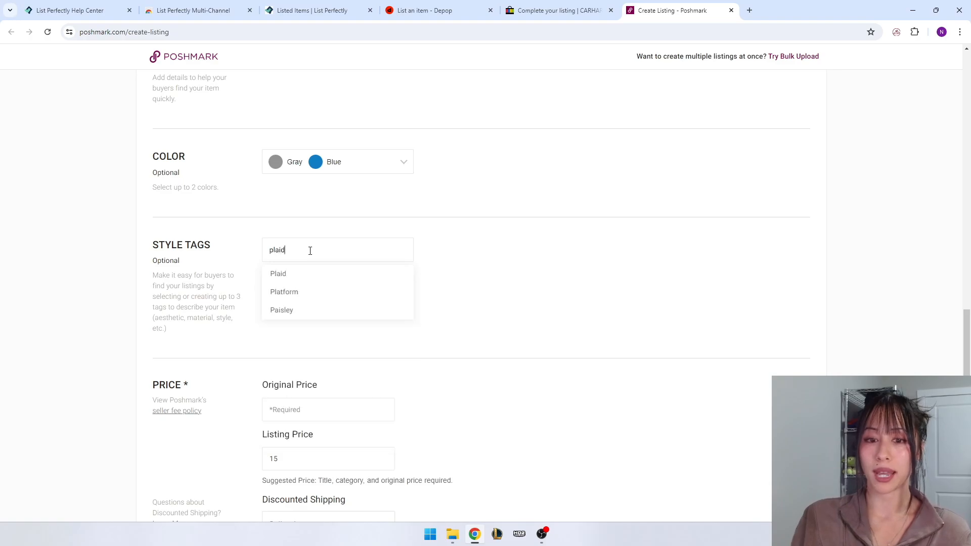
click(302, 272)
text(gejkefjhefhkjfekjh)
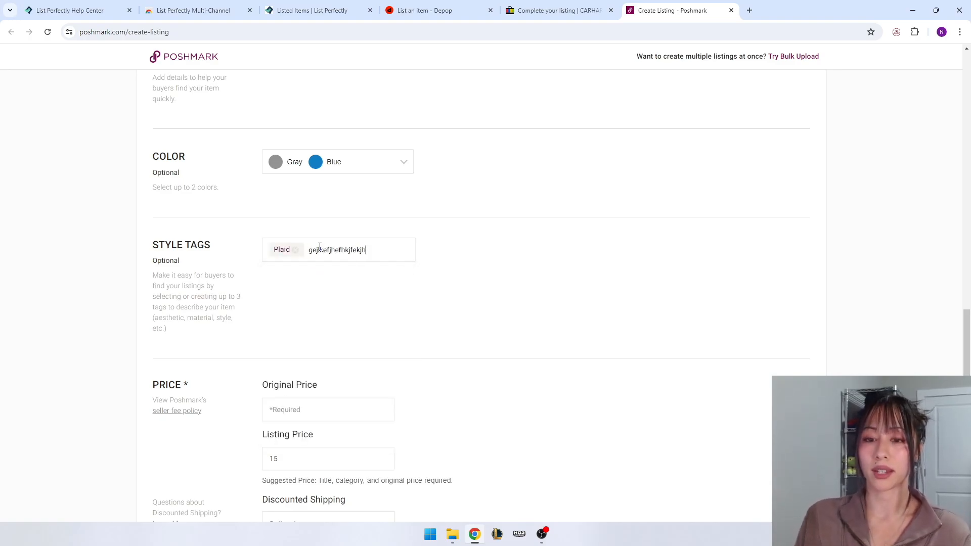
double_click(348, 251)
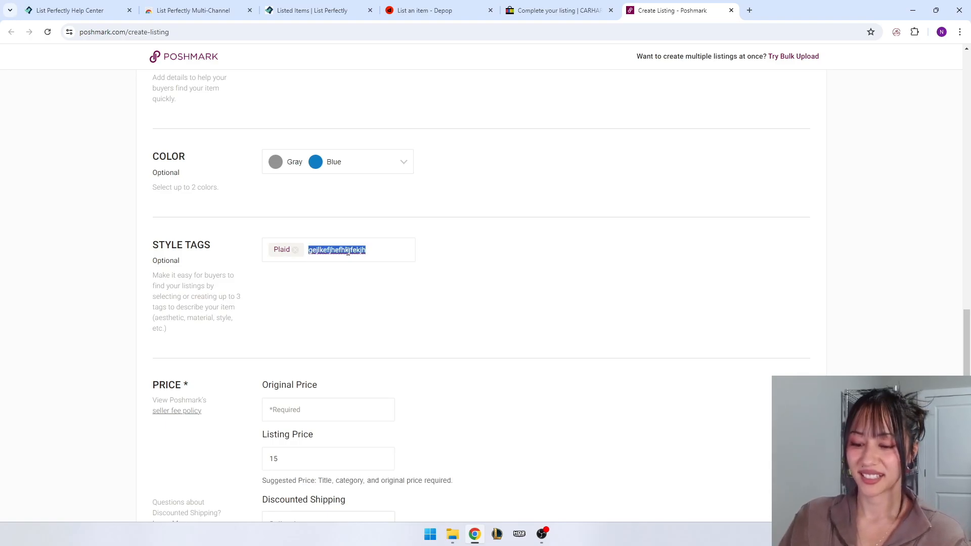
key(BackSpace)
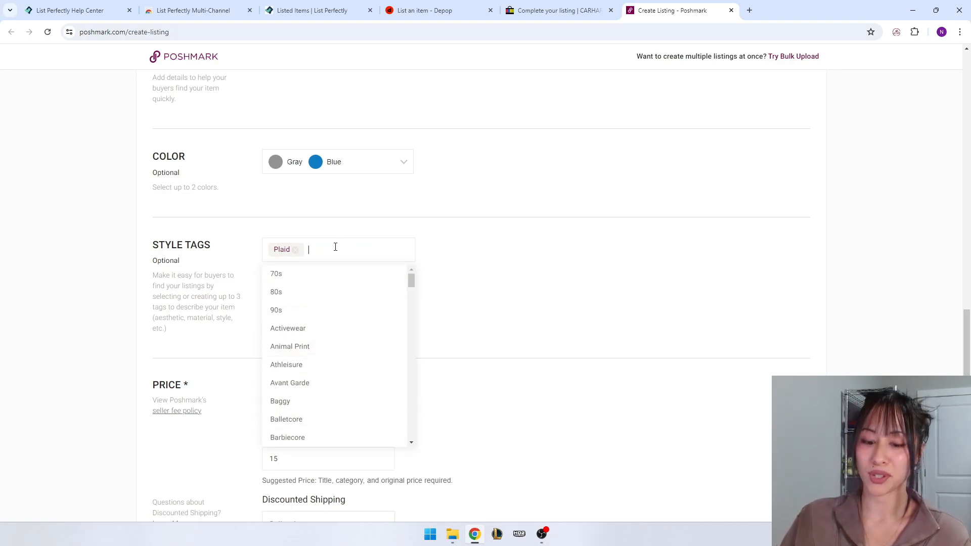
- Add Casual as the shirt's second style tag
text(casual)
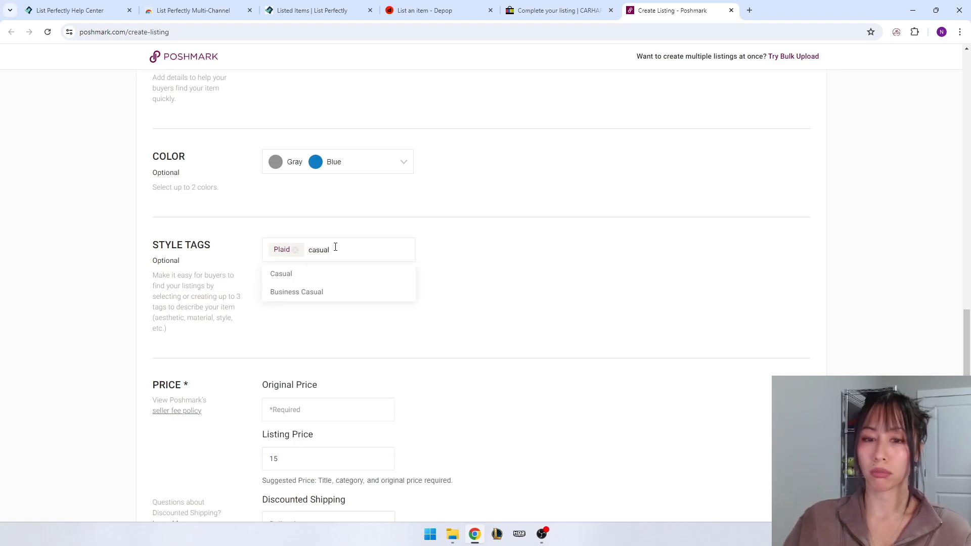
click(303, 276)
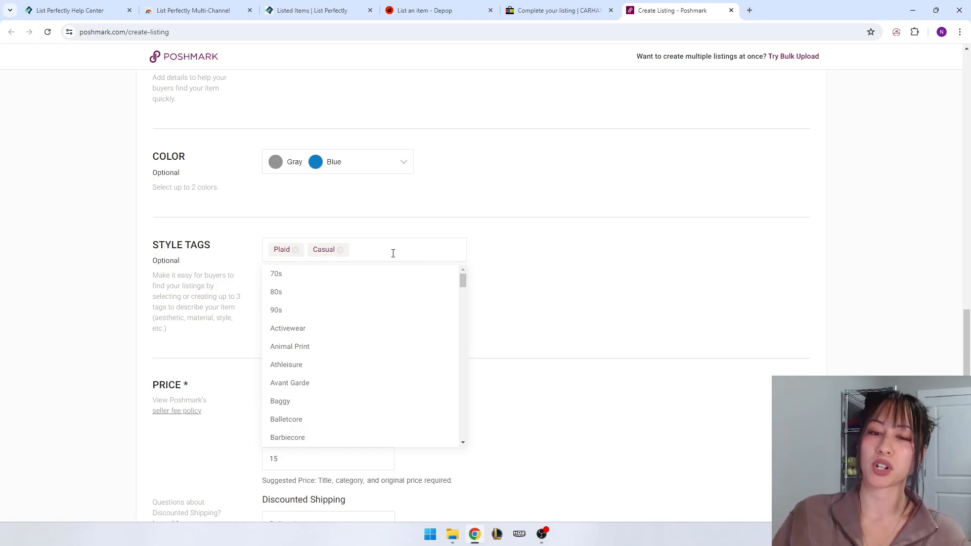
click(393, 254)
- Set the shirt's original price to 0 and its listing price to 18
scroll(484, 317, down, 2)
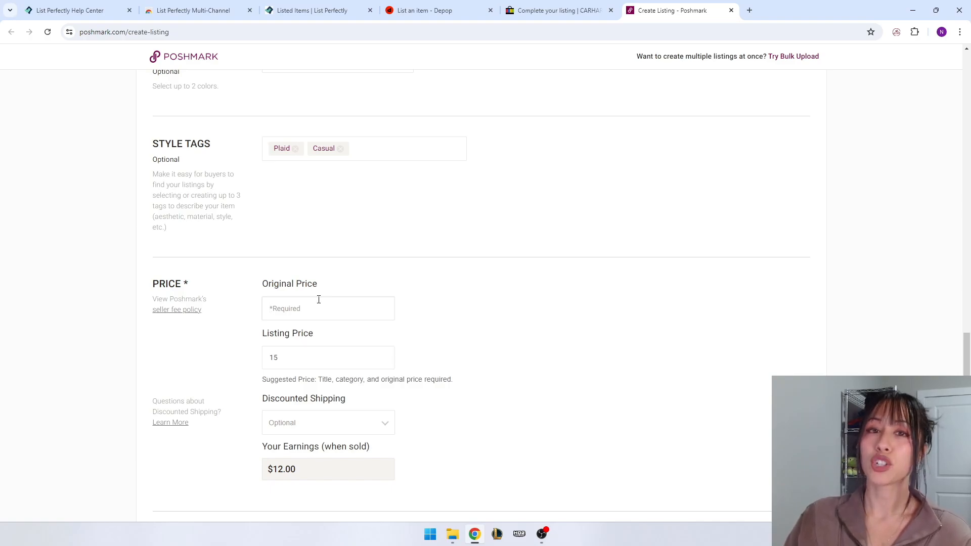
text(0)
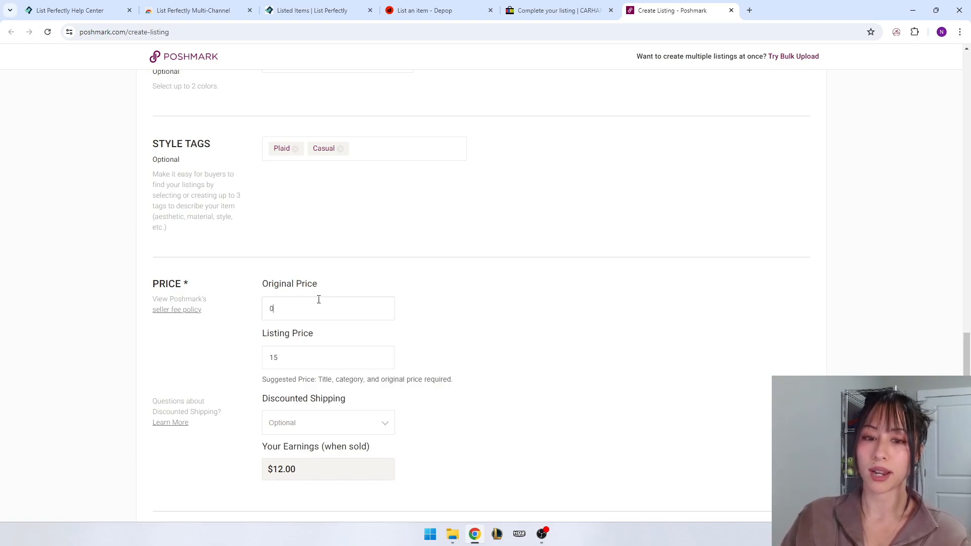
scroll(263, 327, down, 1)
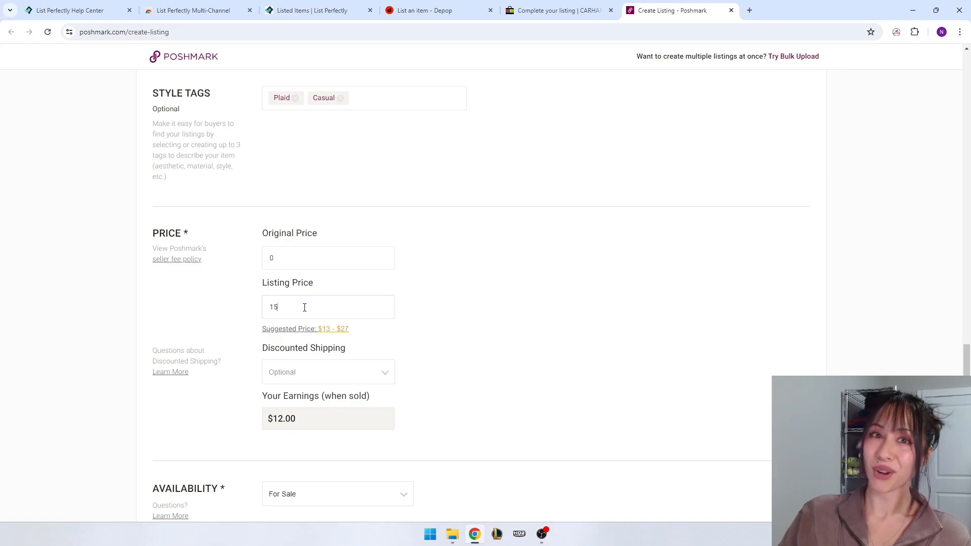
key(BackSpace)
text(8)
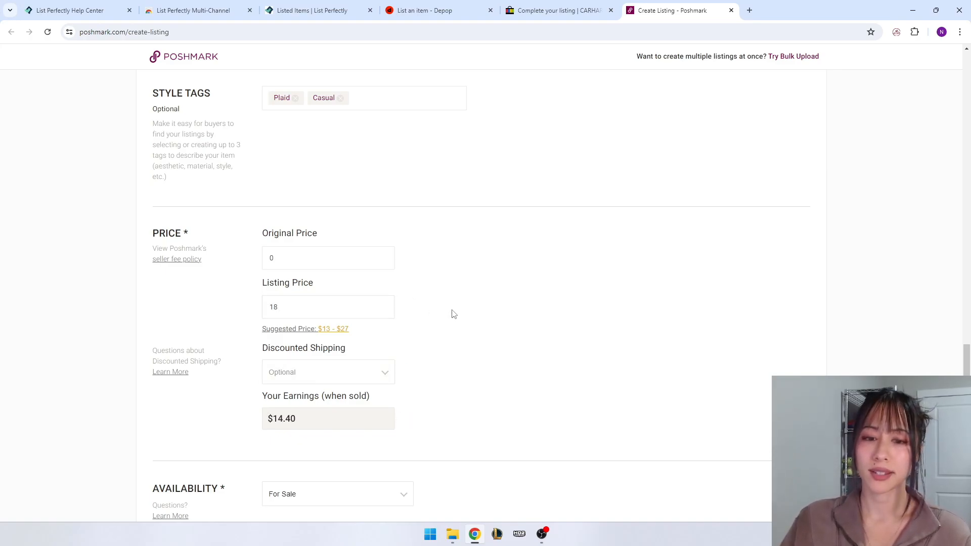
- Look over the discounted shipping choices without selecting any of them
scroll(452, 314, down, 1)
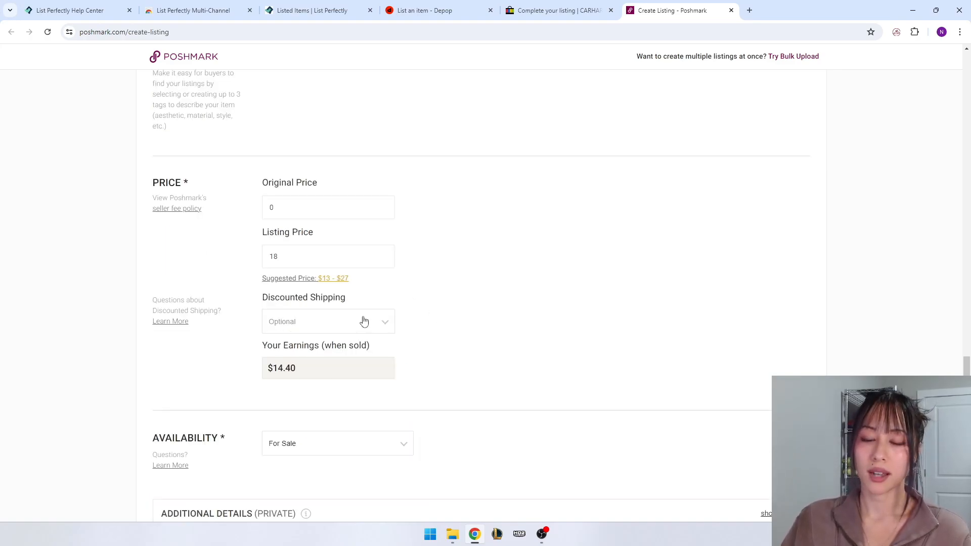
click(303, 328)
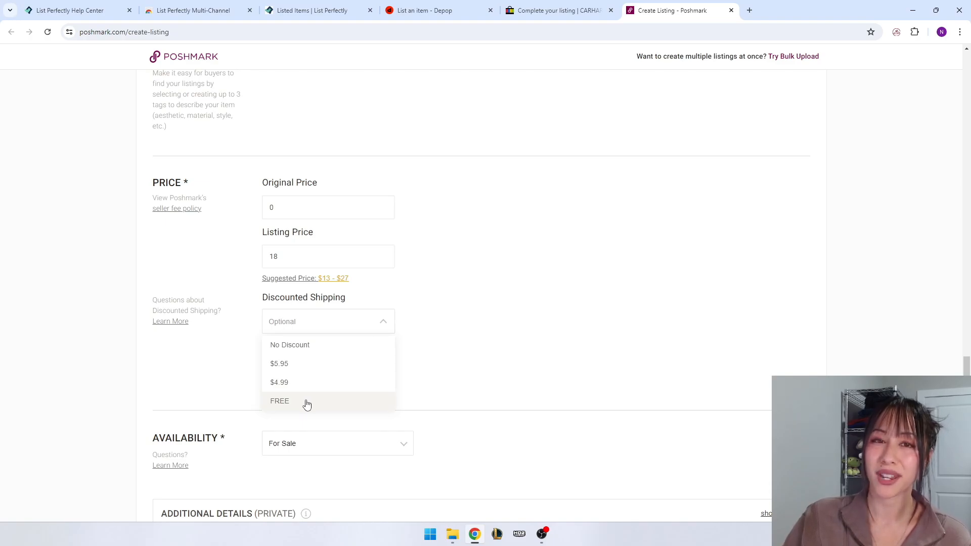
click(433, 341)
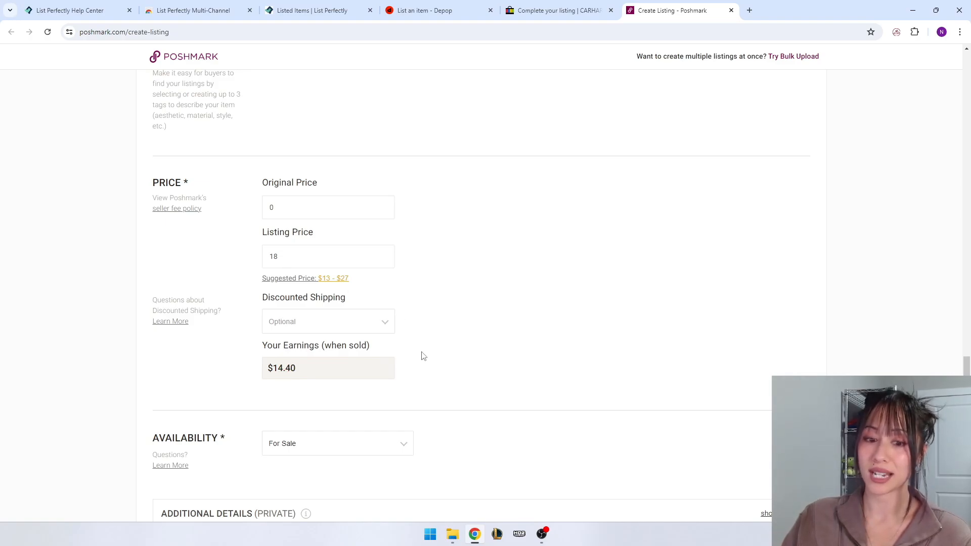
- Proceed to the sharing options, list the shirt on Poshmark and close the published listing's page
scroll(472, 371, down, 3)
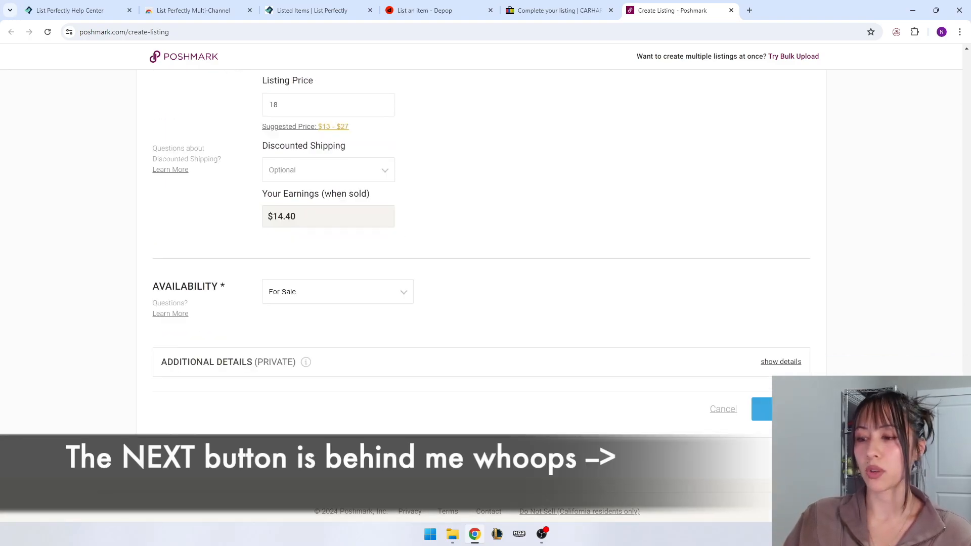
click(779, 408)
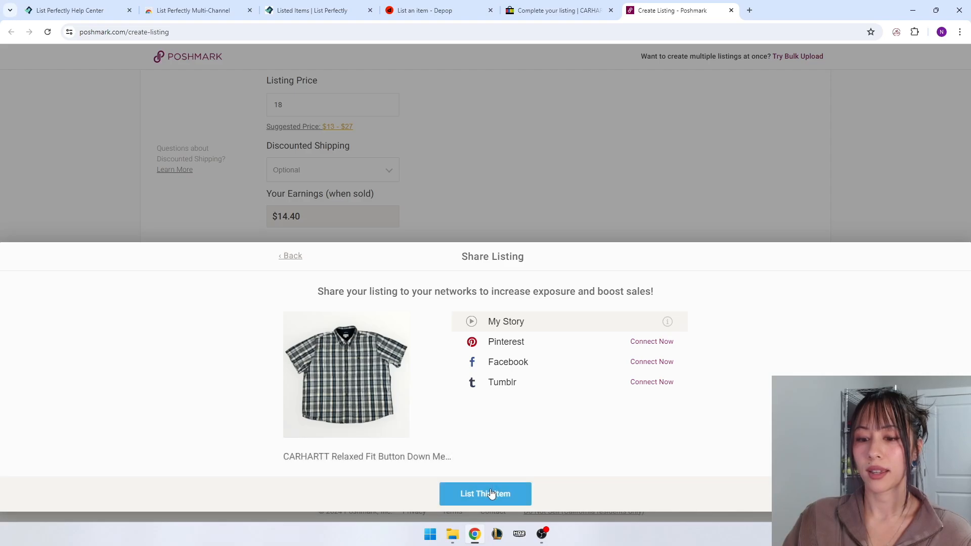
click(491, 493)
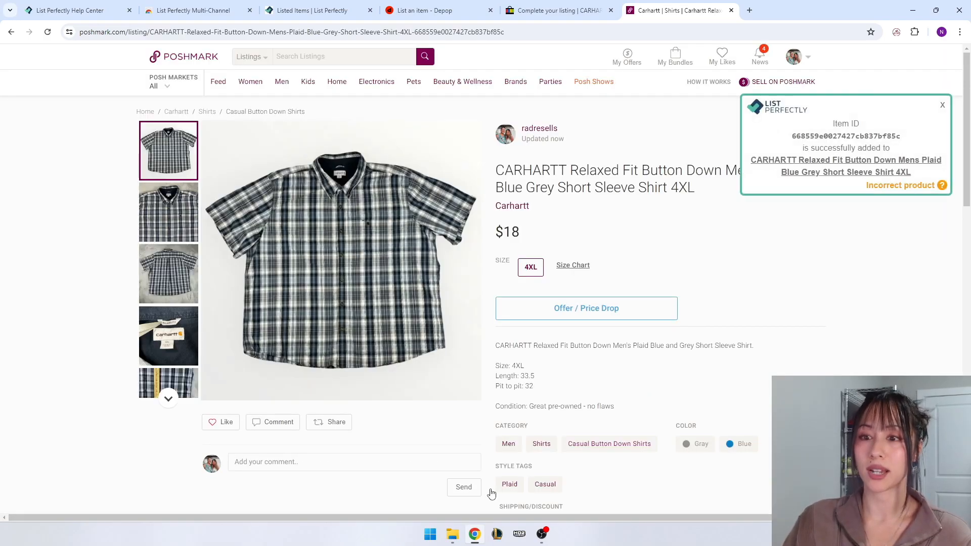
click(732, 10)
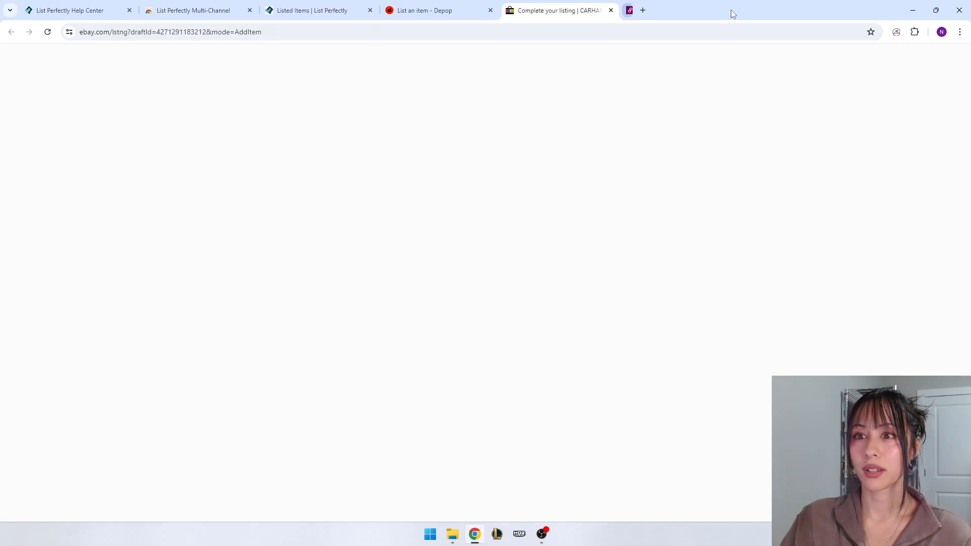
- Switch to the shirt's Depop listing and check its photos, description and hashtag allowance
click(453, 14)
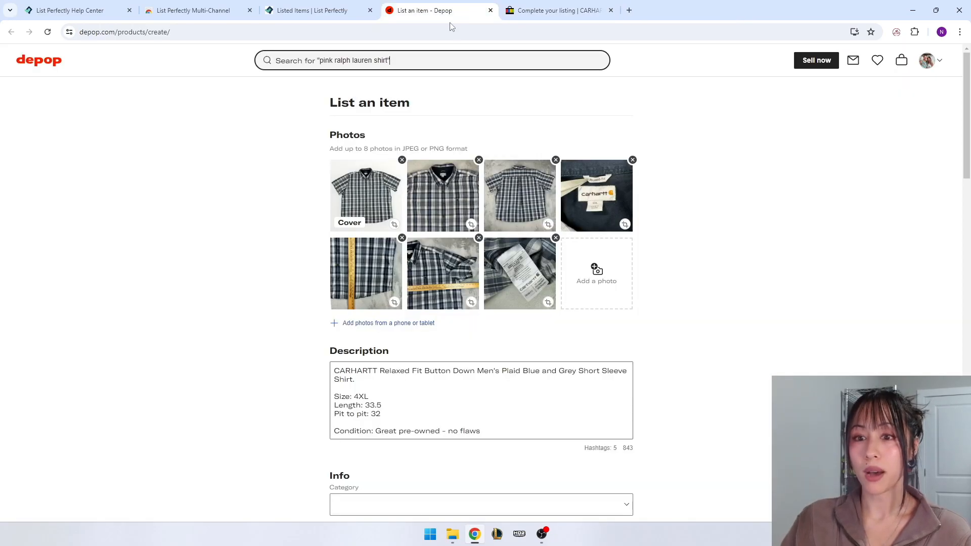
scroll(639, 228, down, 1)
scroll(639, 227, down, 1)
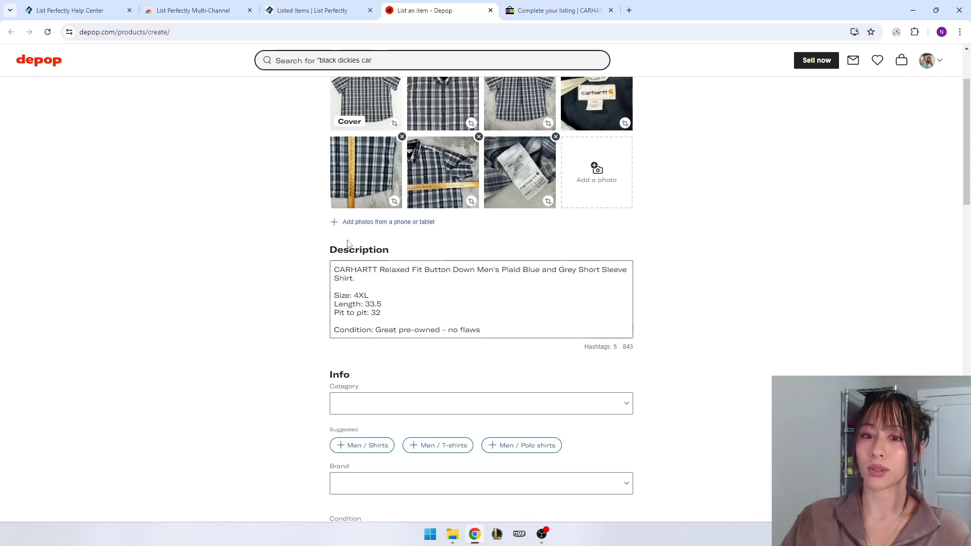
click(526, 333)
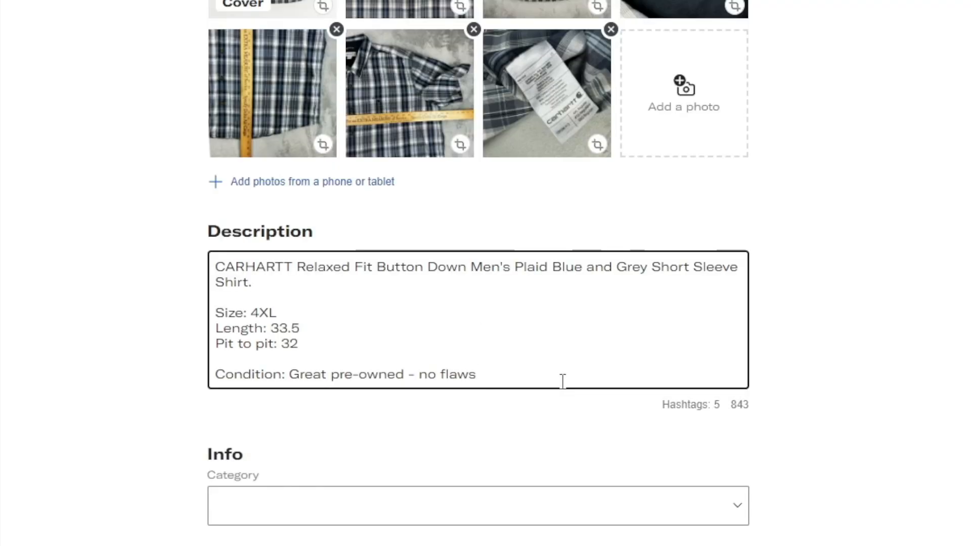
drag(722, 407, 664, 407)
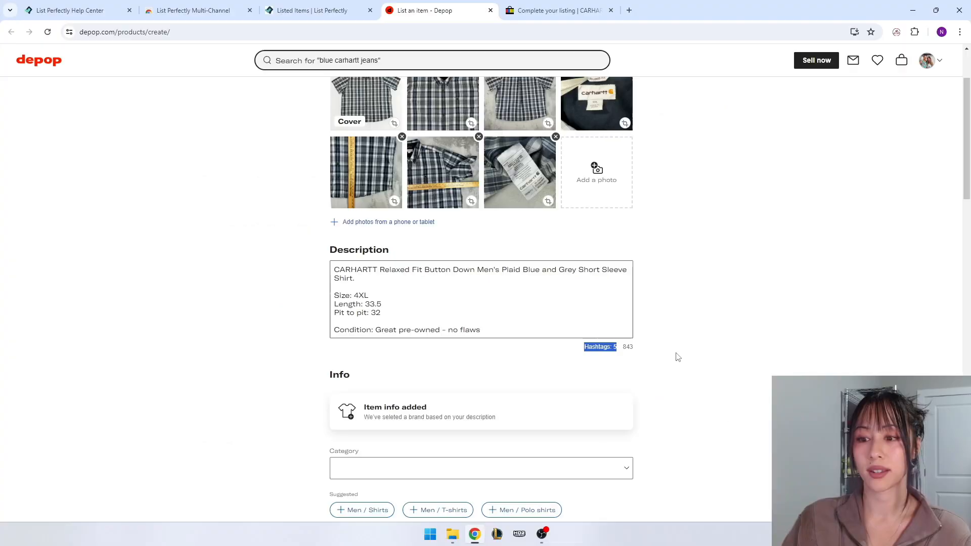
click(825, 422)
- Add the hashtags #carhartt #carharttshirt #mensplaidshirt #plaidshirt #plaidshirts on a new line ending the Depop description and continue to the Info section
click(537, 382)
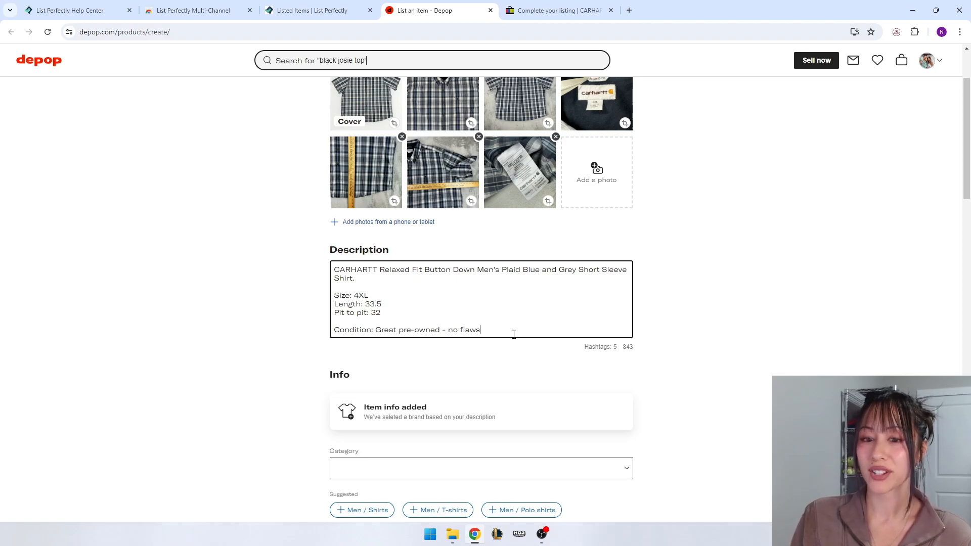
key(Return)
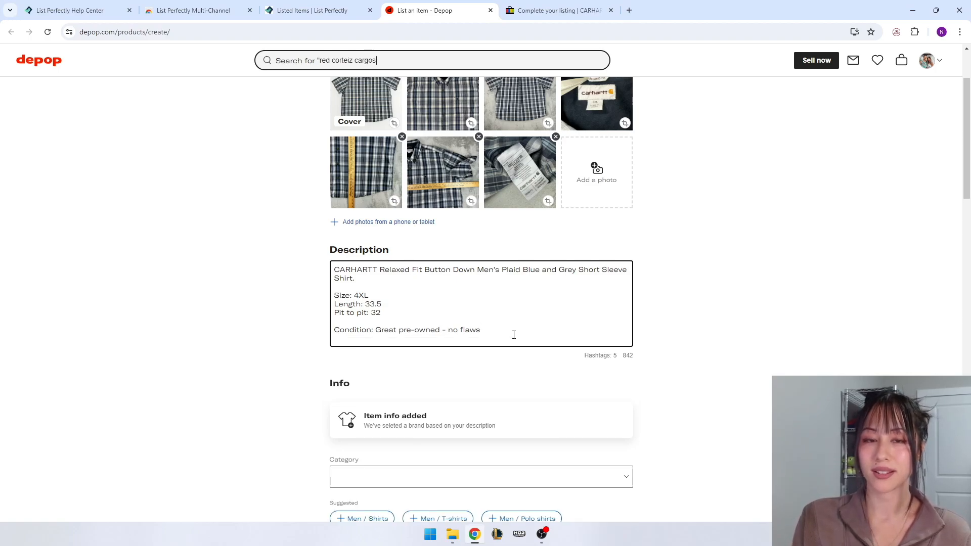
text(#carhartt #carharttshirt #mensplaidshirt #plaidshirt #plaidshirts)
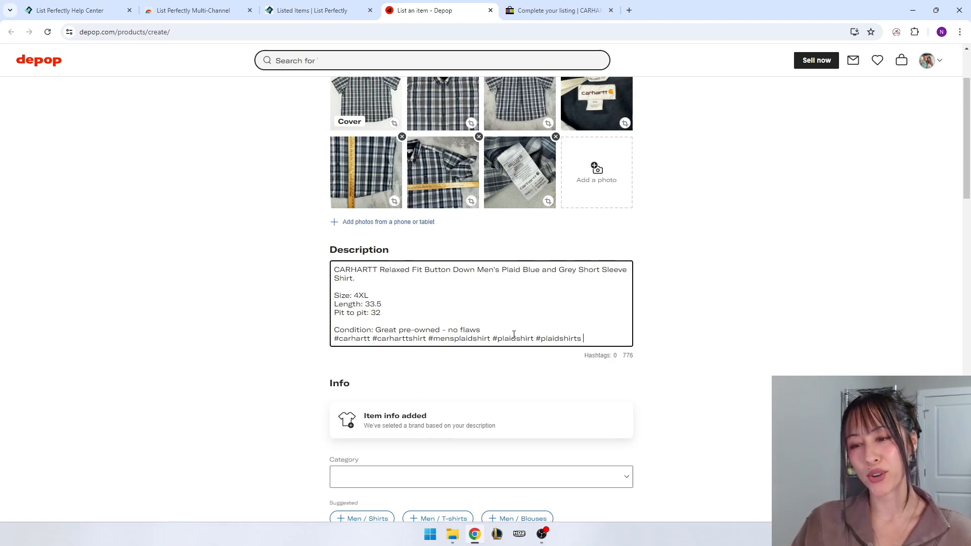
scroll(303, 332, down, 6)
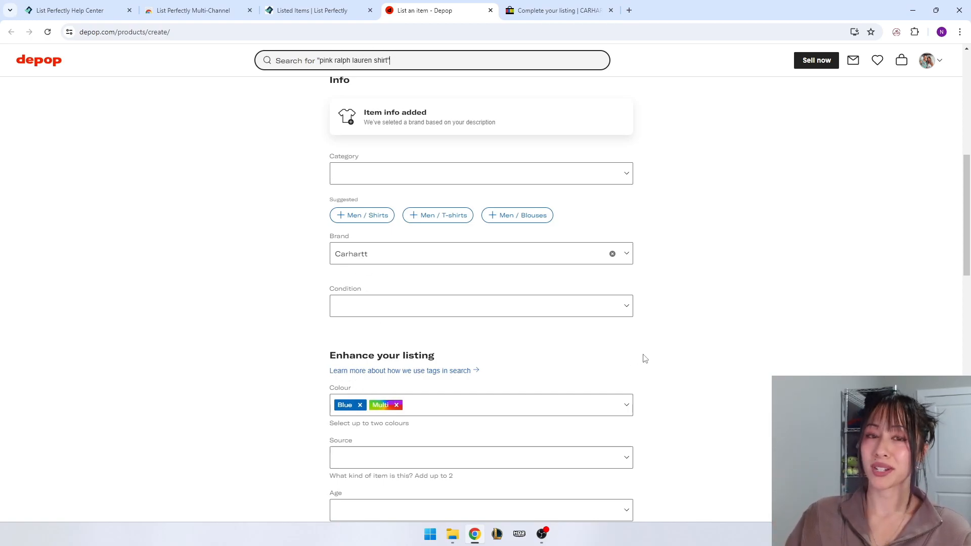
- Set the shirt's category to the suggested Men / Shirts
scroll(645, 358, down, 6)
scroll(645, 359, up, 6)
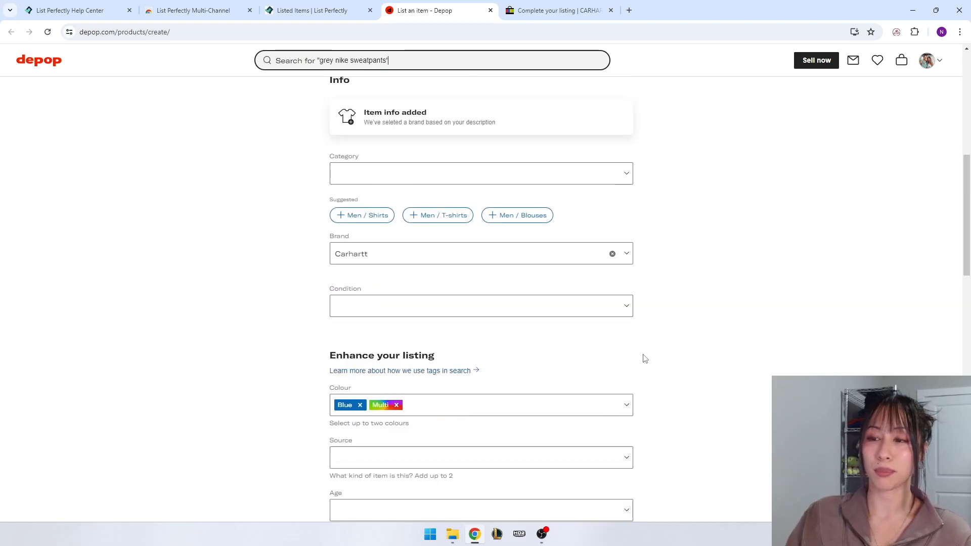
scroll(645, 358, up, 2)
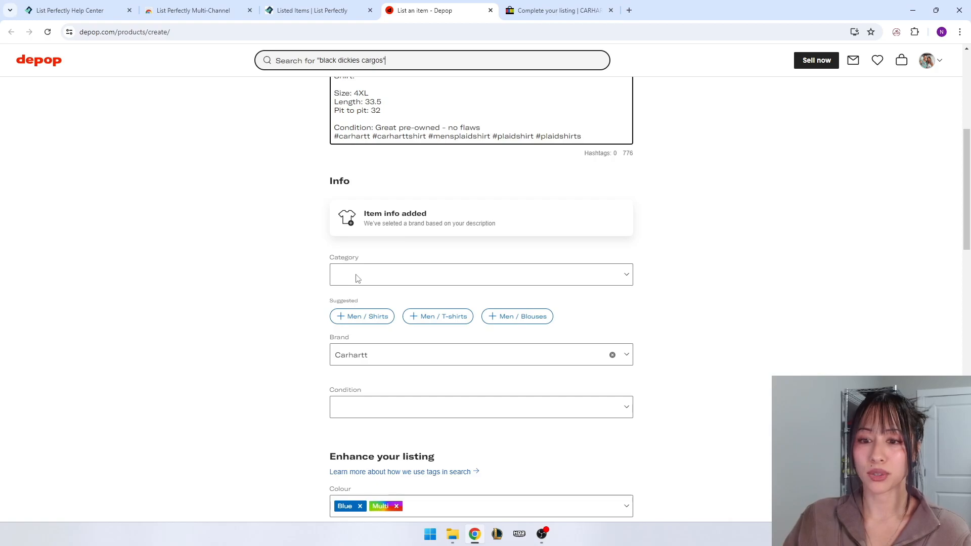
click(367, 321)
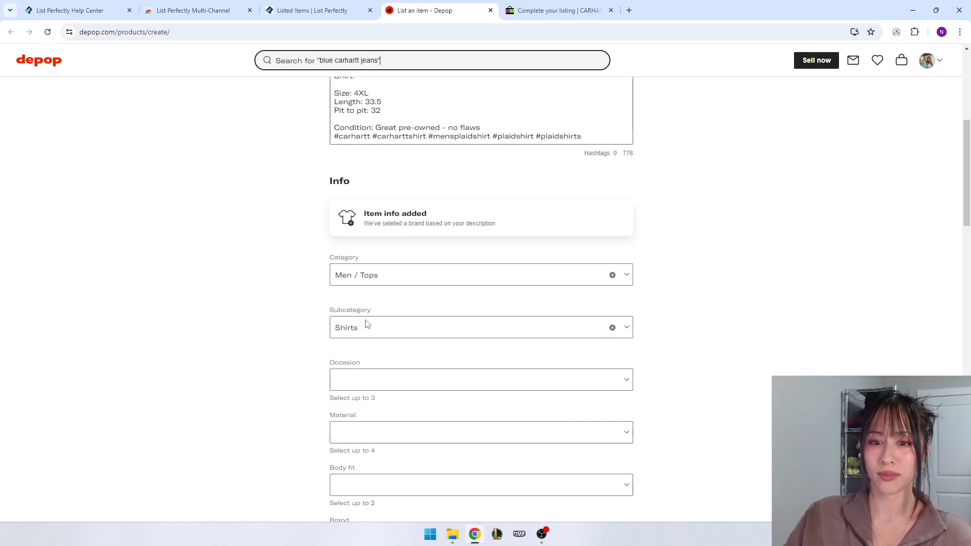
- Set the shirt's occasion to Casual
scroll(367, 326, down, 1)
click(365, 326)
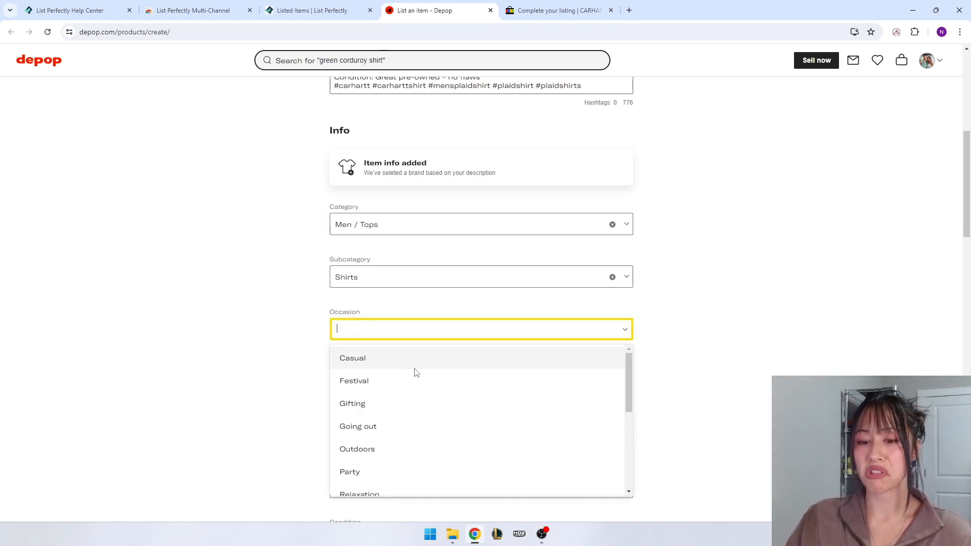
scroll(424, 380, down, 1)
scroll(425, 379, down, 3)
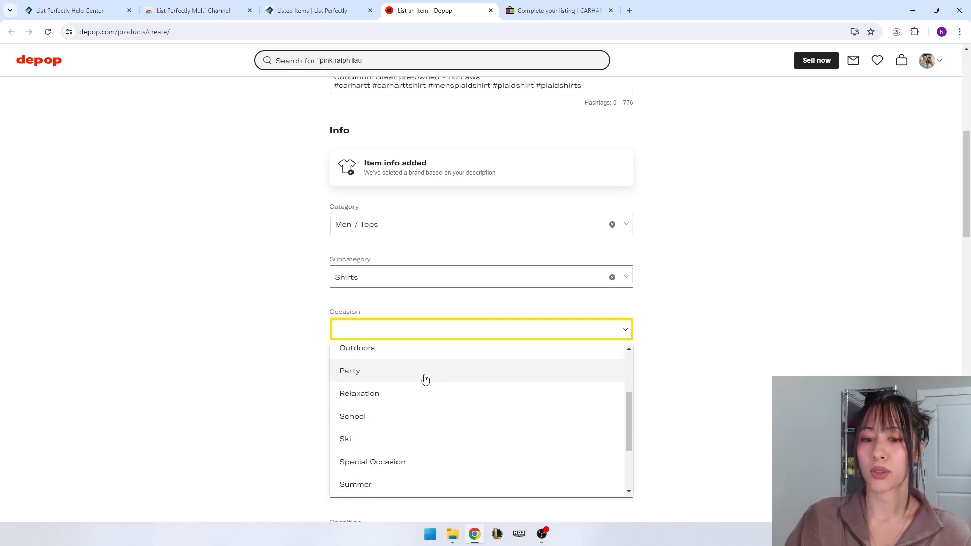
scroll(433, 405, up, 5)
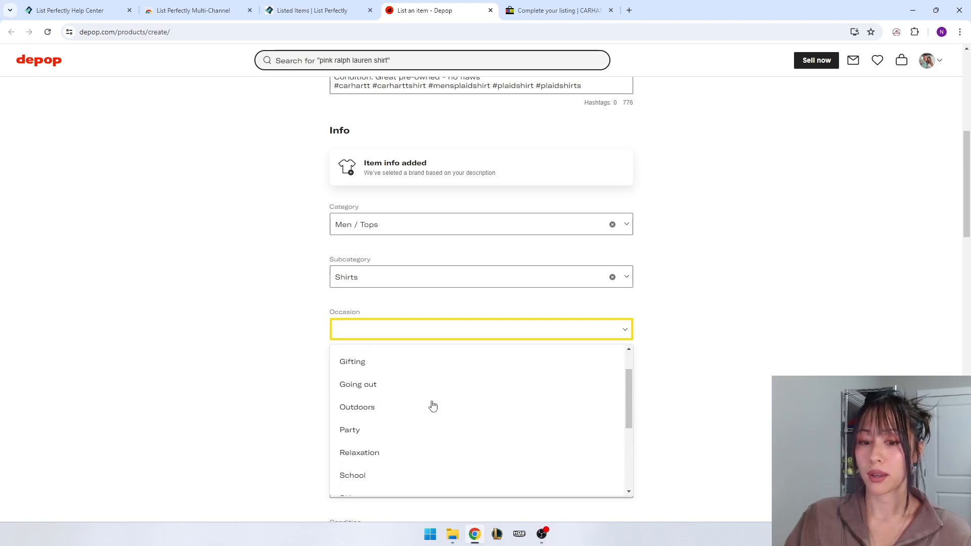
click(395, 362)
- Try Festival and Gifting as additional occasions and remove both tags again
click(412, 337)
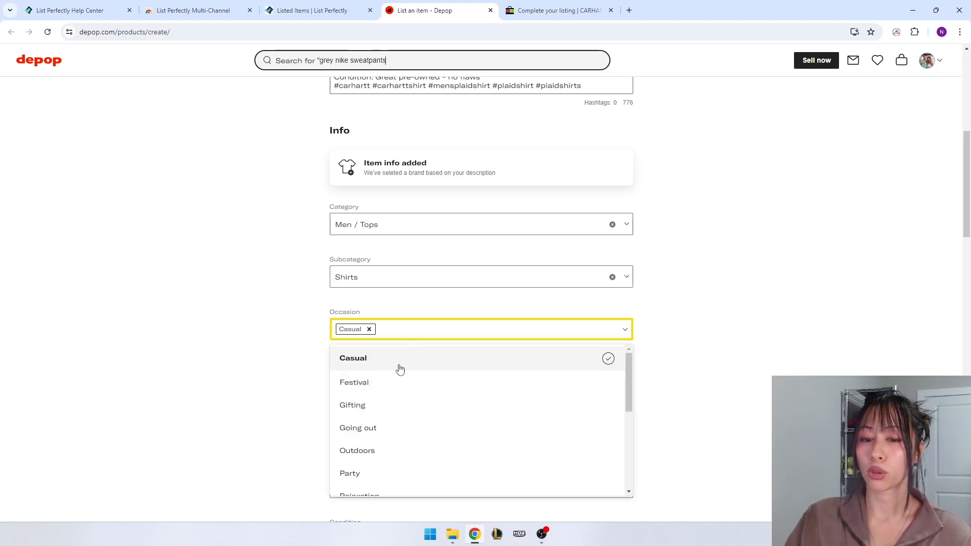
click(387, 391)
click(455, 336)
click(423, 419)
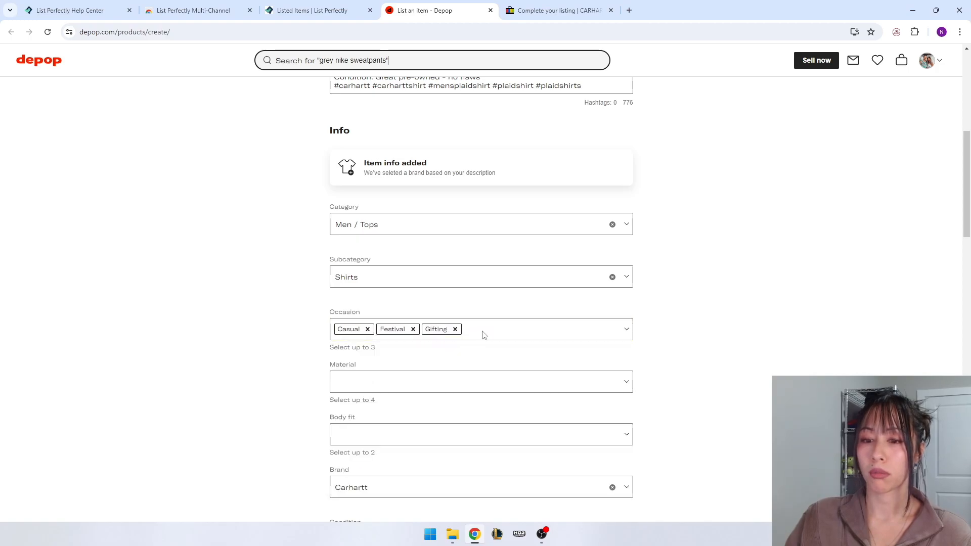
click(481, 334)
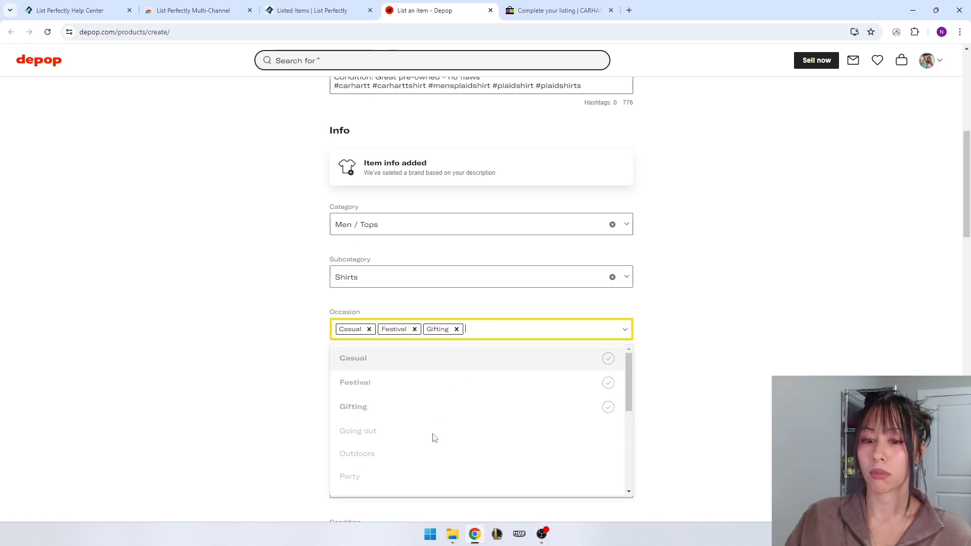
click(456, 330)
click(415, 330)
click(276, 364)
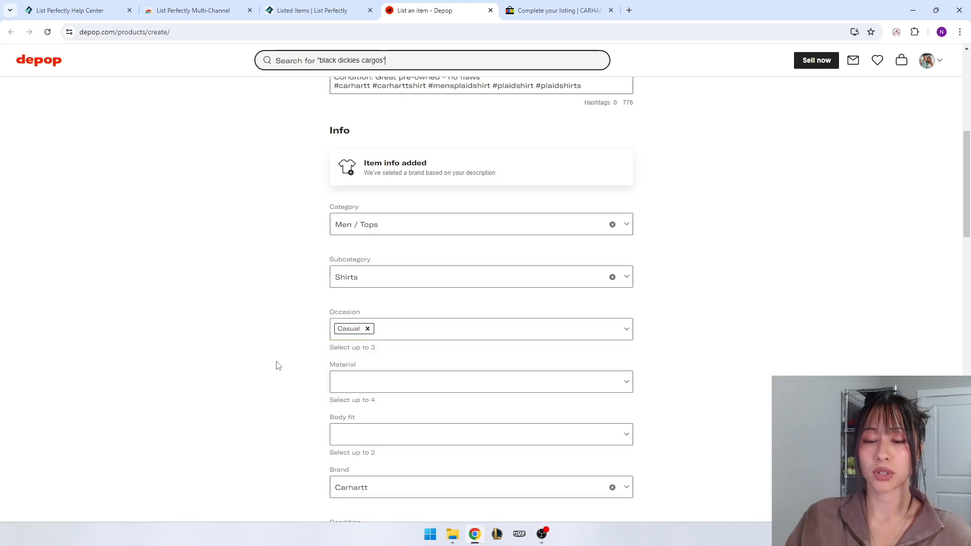
- Enlarge the care label photo to check the shirt's fabric composition, and close it without saving
scroll(279, 358, down, 1)
click(359, 336)
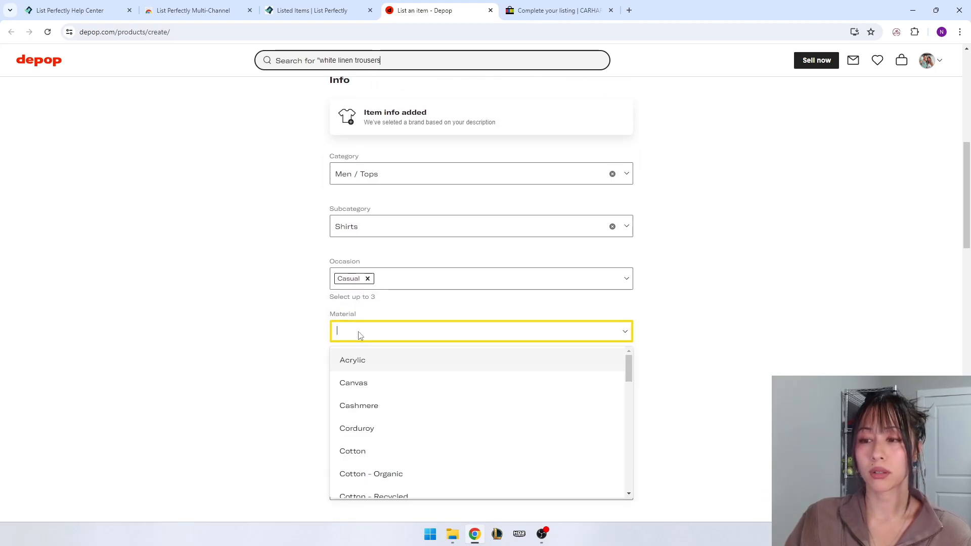
scroll(670, 289, up, 8)
click(581, 233)
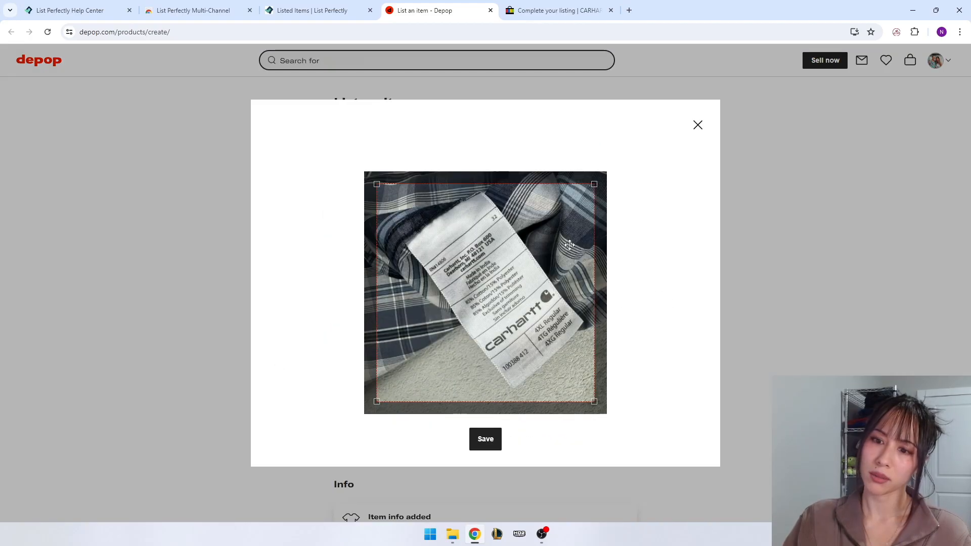
click(698, 125)
scroll(688, 256, down, 3)
scroll(688, 258, down, 6)
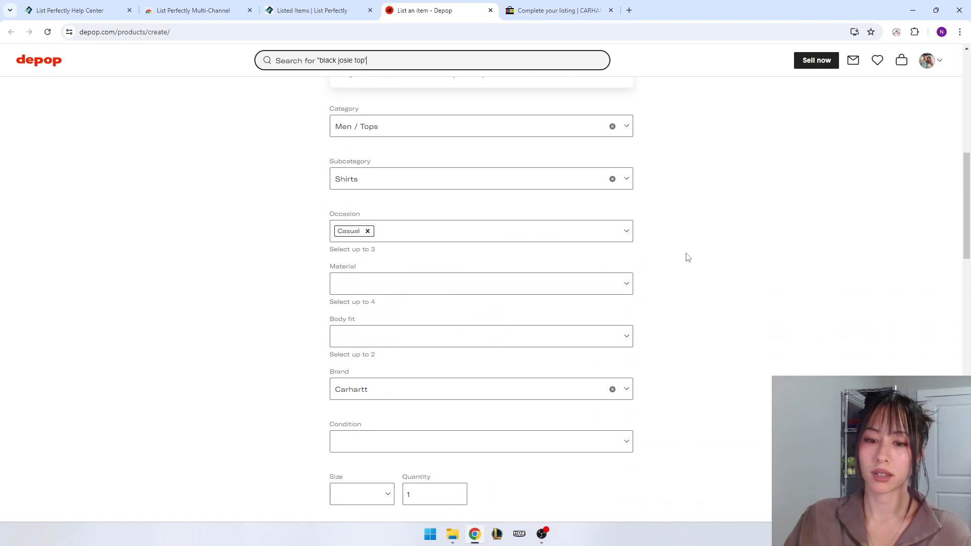
- Set the shirt's material to Cotton and Polyester
click(380, 282)
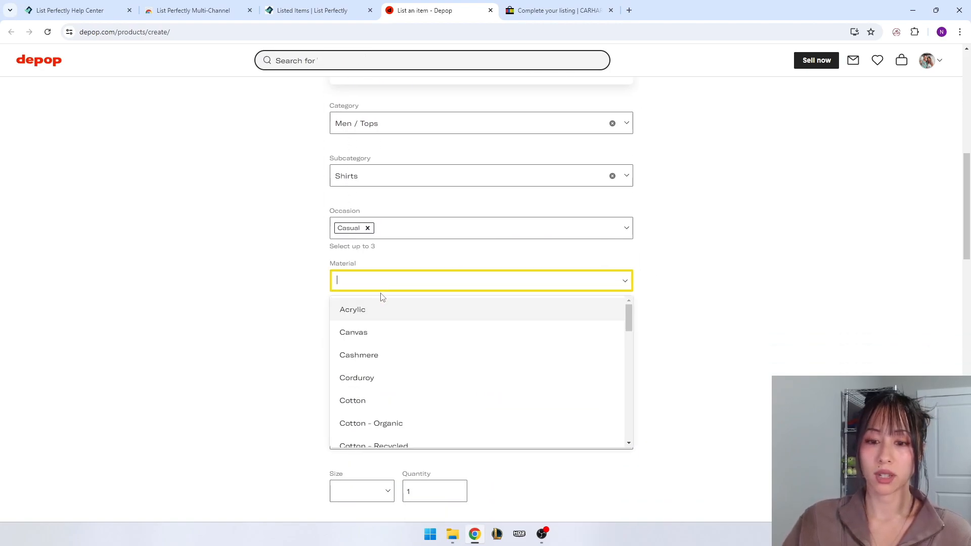
click(363, 399)
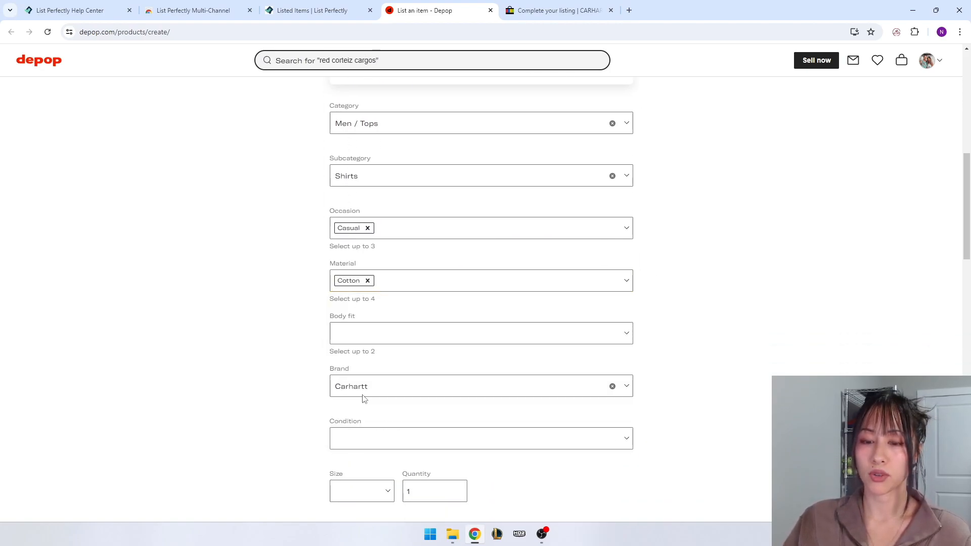
click(404, 282)
text(pol)
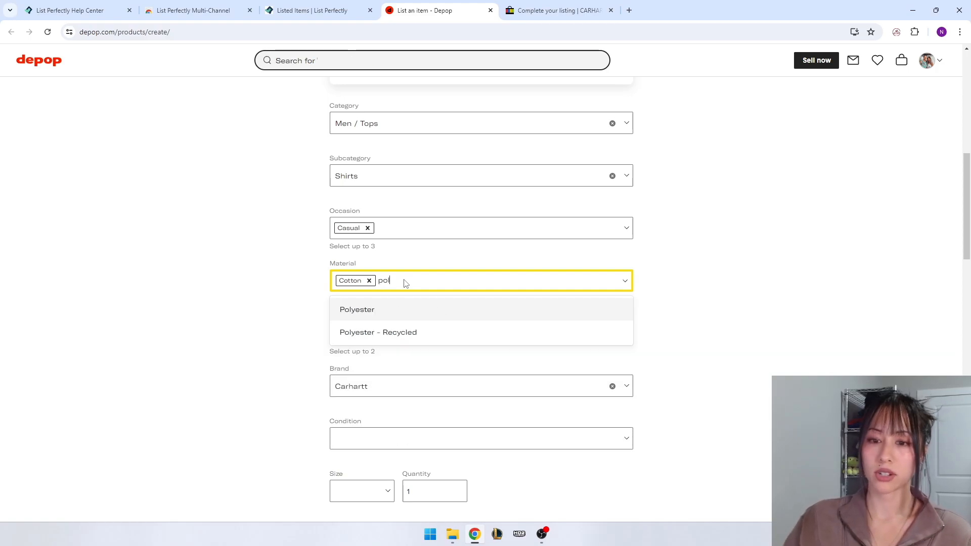
click(390, 307)
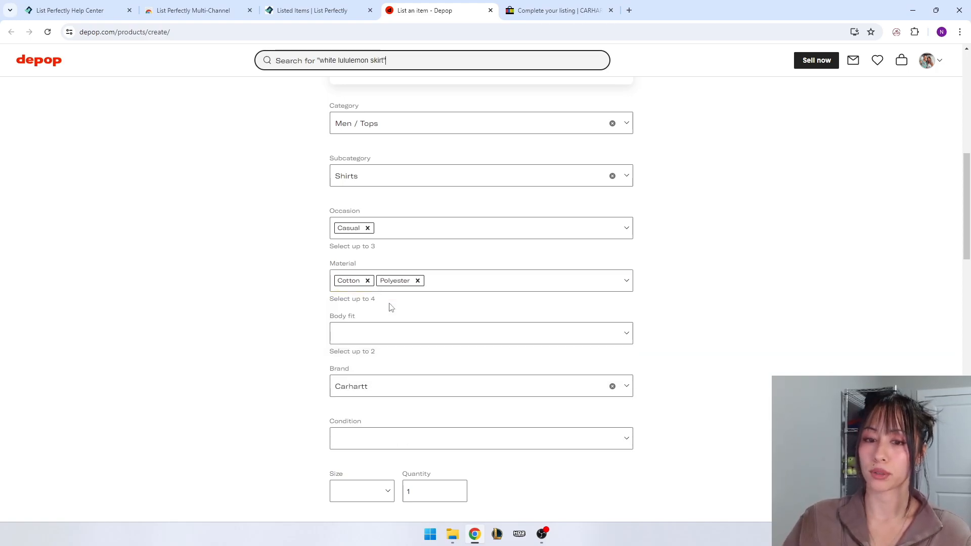
- Look over the body fit and brand choices without selecting any of them
click(377, 333)
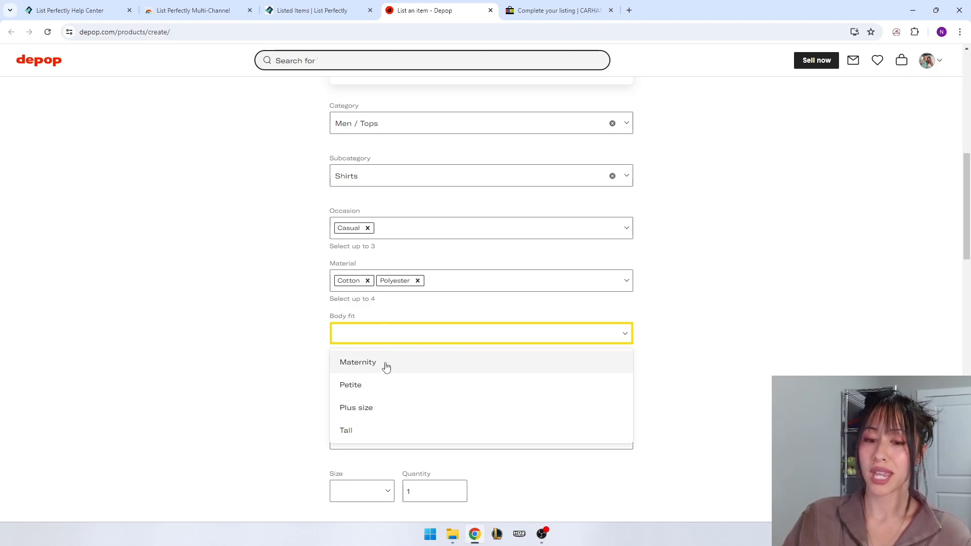
click(259, 365)
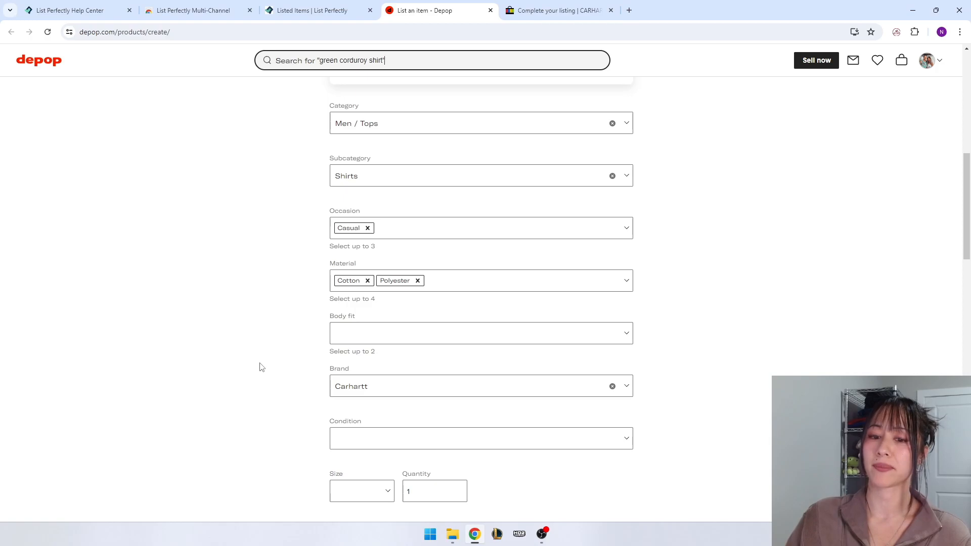
scroll(393, 334, down, 1)
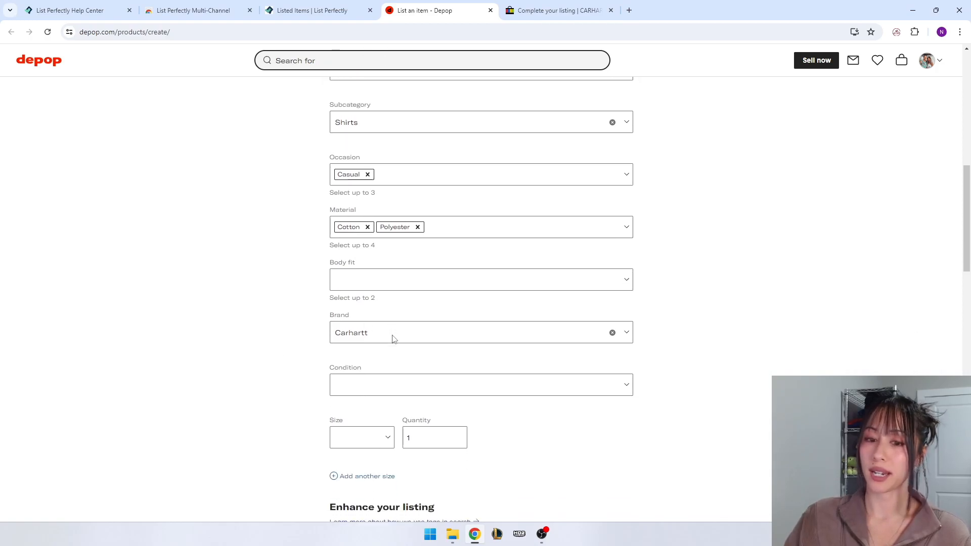
scroll(392, 339, down, 1)
click(378, 287)
scroll(440, 354, down, 5)
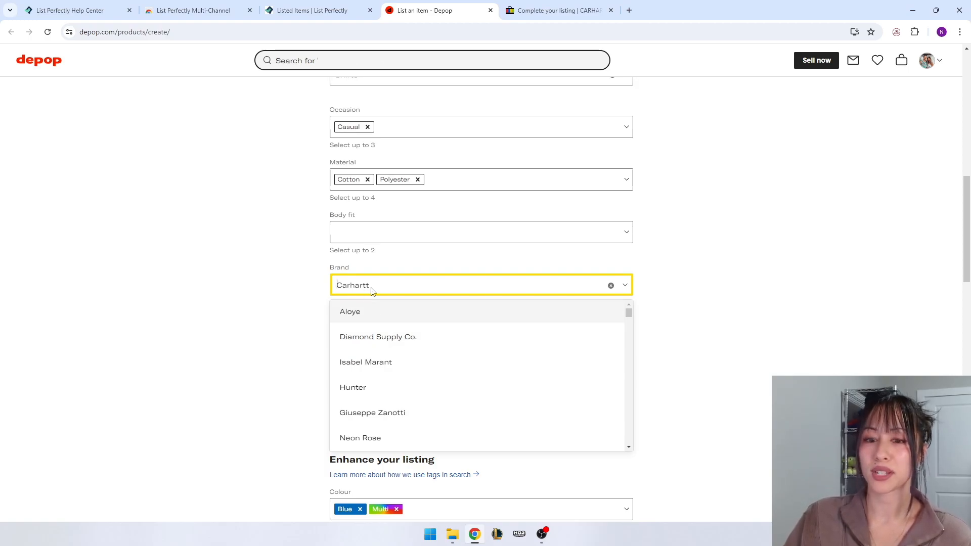
scroll(438, 364, down, 2)
click(404, 295)
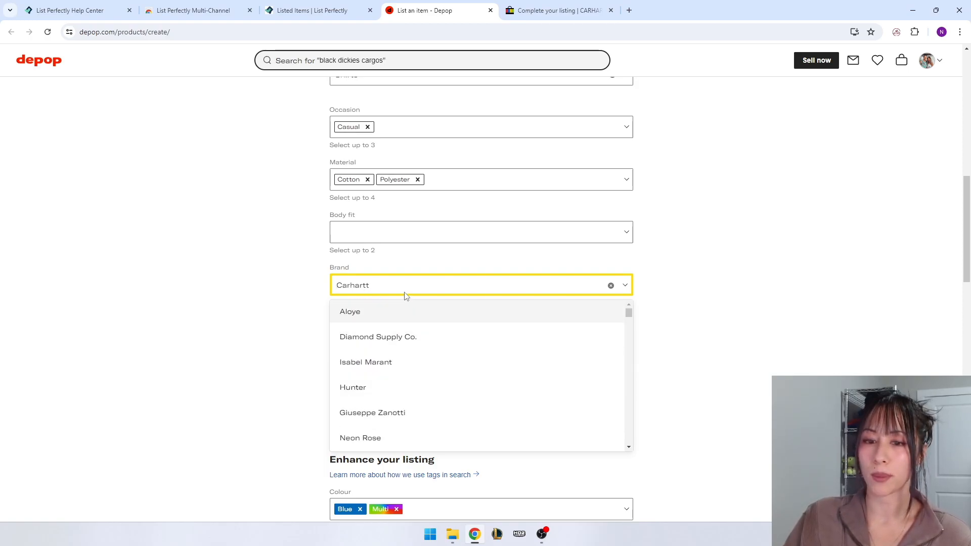
text(other)
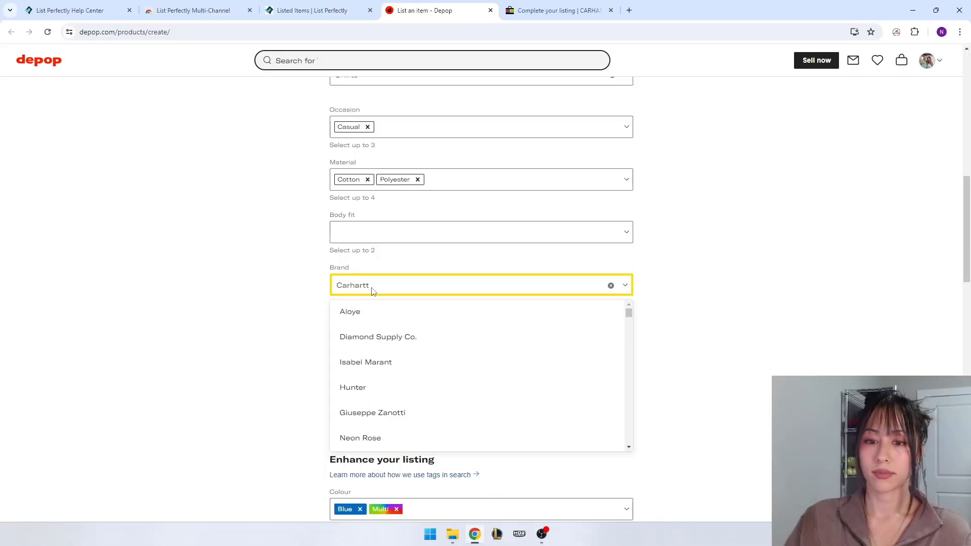
click(239, 252)
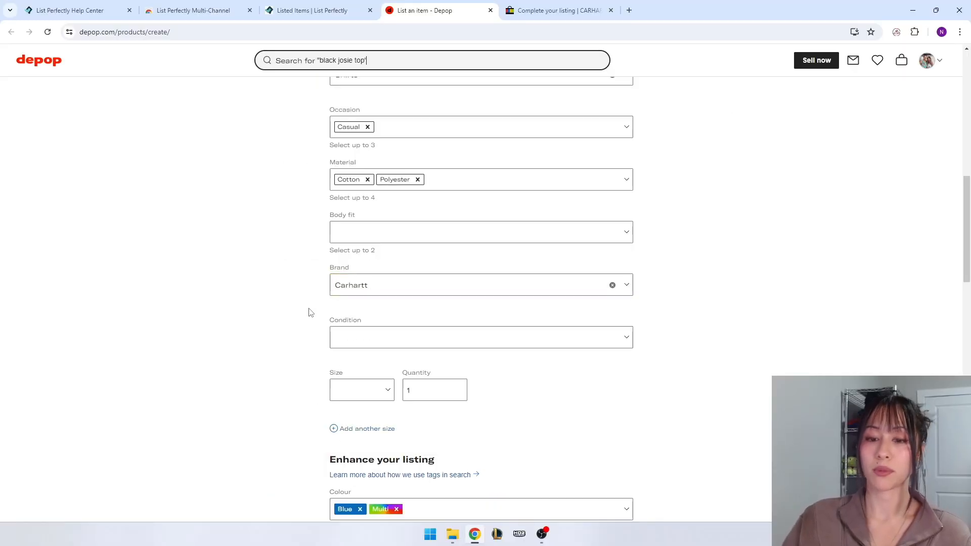
- Set the condition to Used - Excellent and the size to 4XL
click(379, 340)
scroll(649, 401, down, 1)
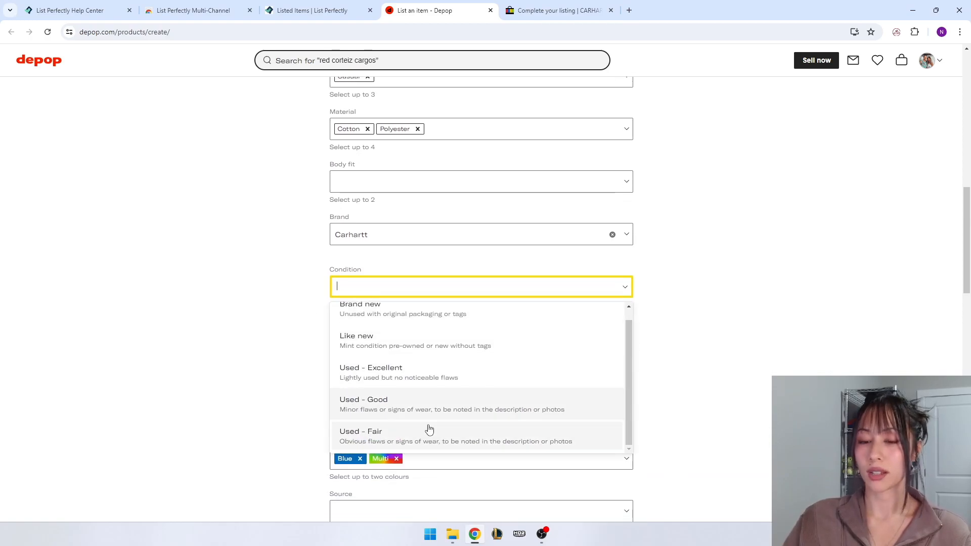
click(383, 373)
click(340, 343)
scroll(363, 414, down, 2)
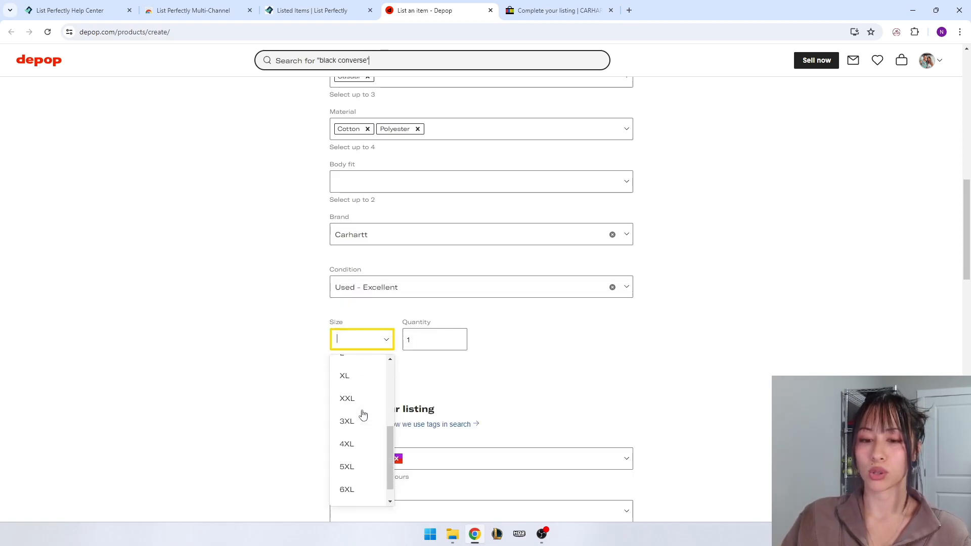
click(358, 441)
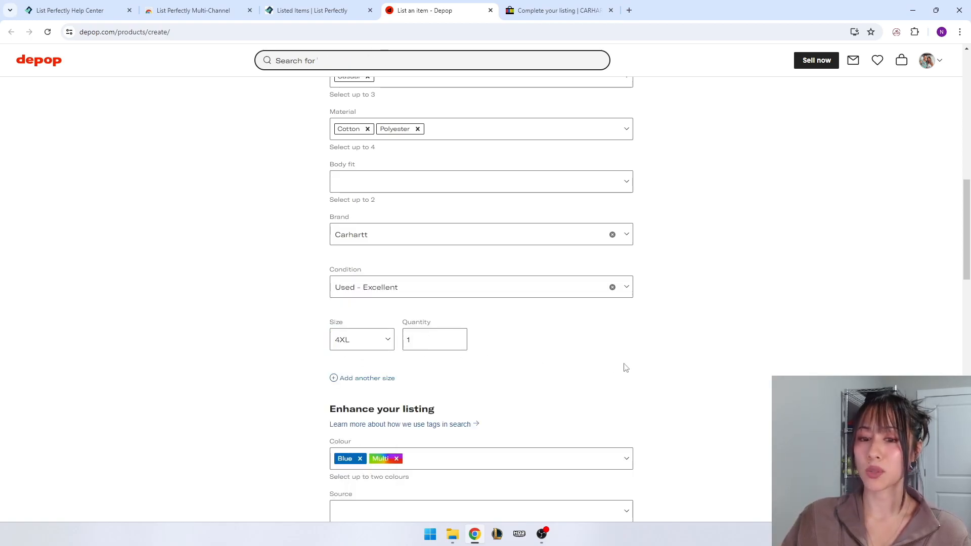
- Replace the Multi colour tag with Grey and set the source to Preloved
scroll(625, 368, down, 4)
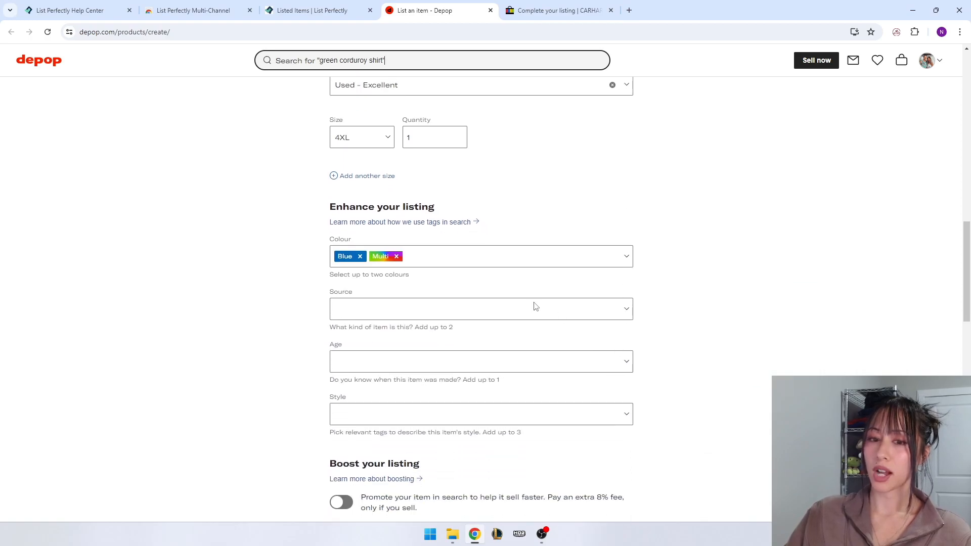
click(397, 256)
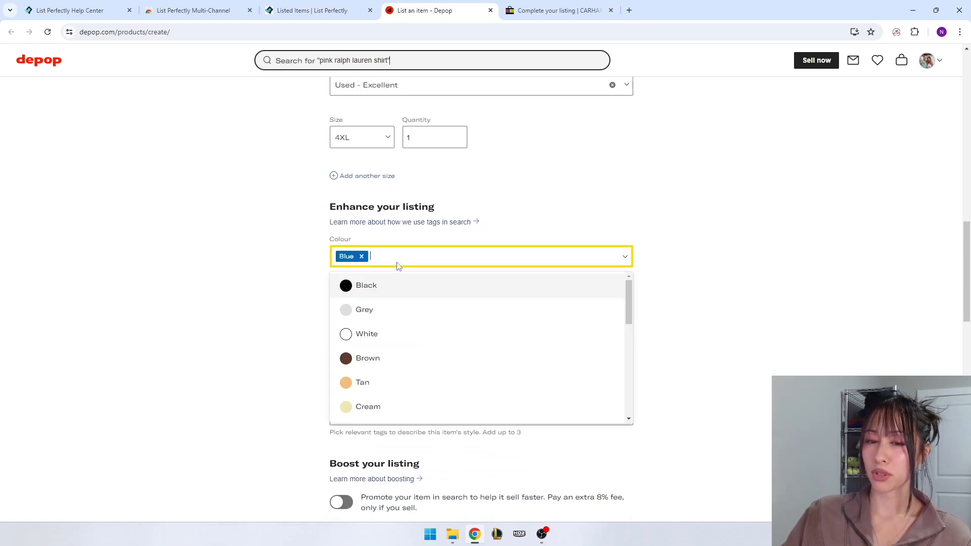
click(388, 320)
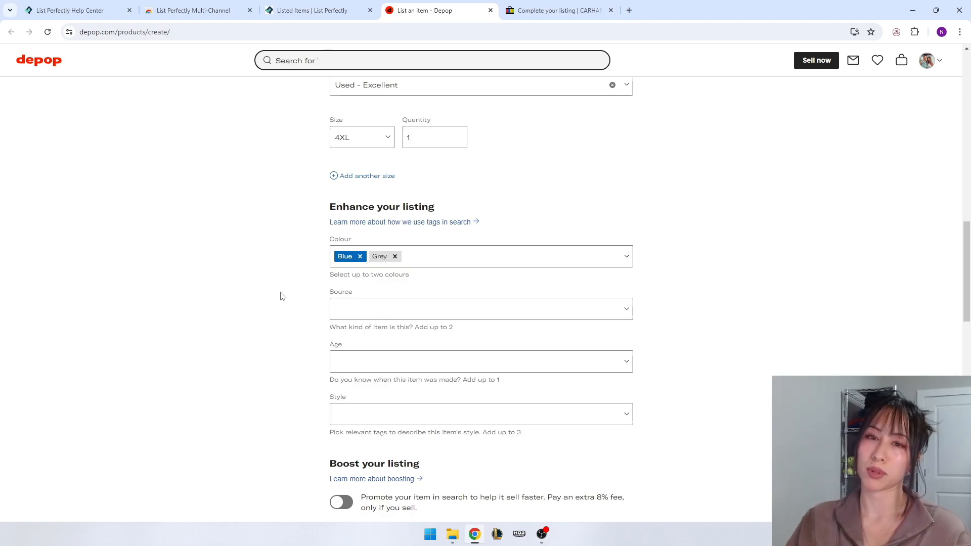
click(380, 309)
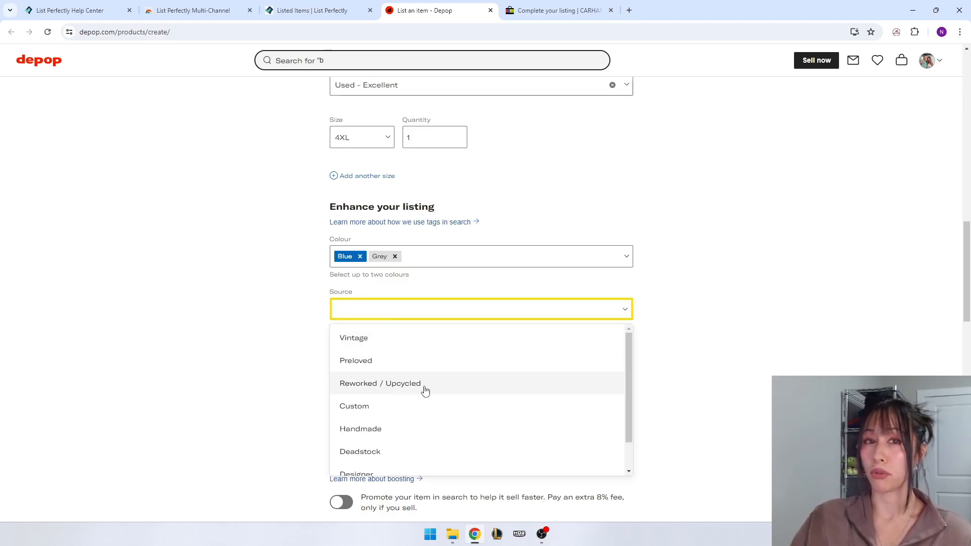
scroll(425, 391, down, 1)
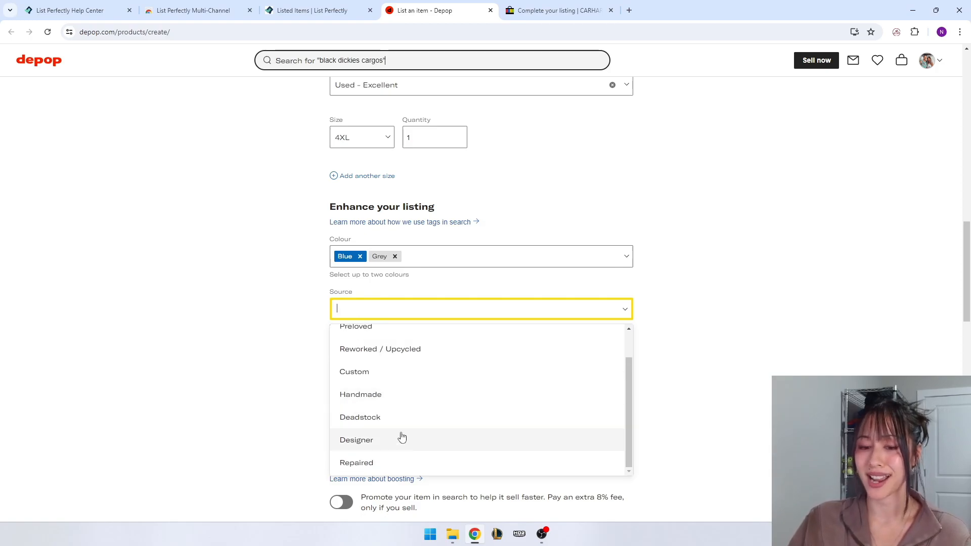
scroll(369, 346, up, 1)
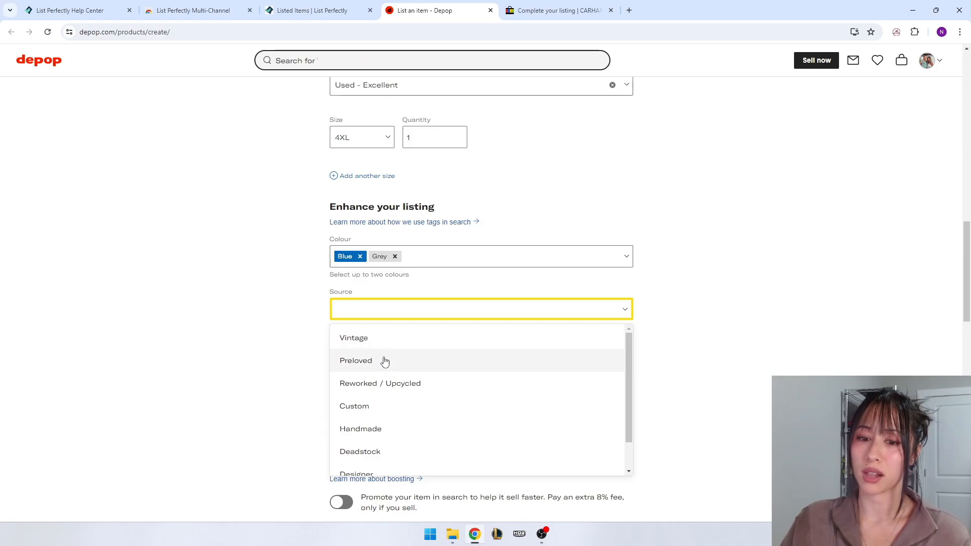
click(384, 362)
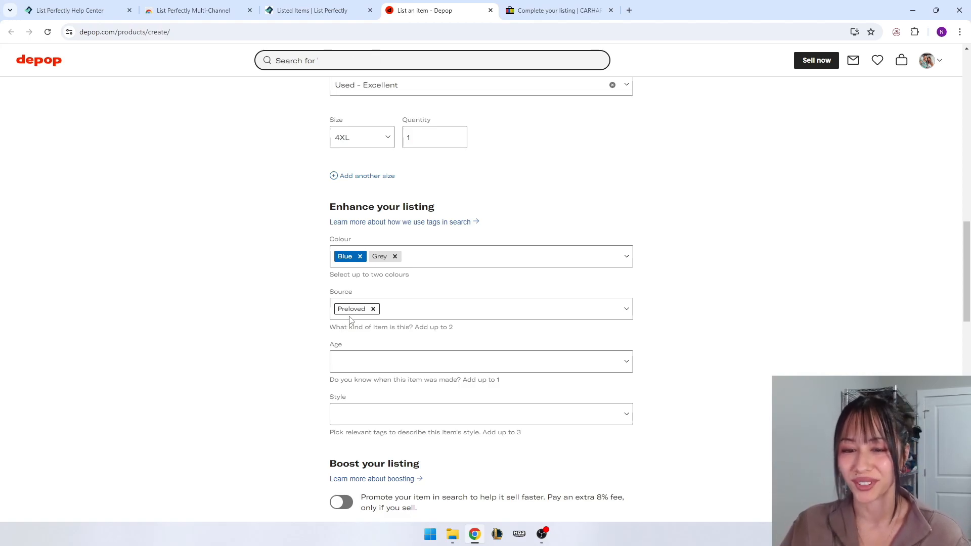
- Set the shirt's age to Modern
click(364, 361)
scroll(565, 397, down, 1)
scroll(462, 384, down, 1)
scroll(412, 403, up, 1)
scroll(399, 352, down, 1)
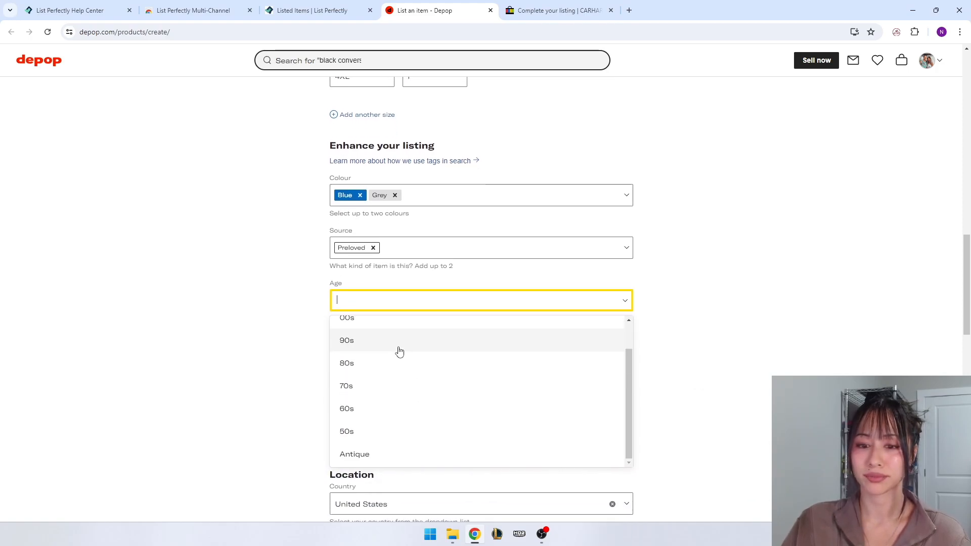
scroll(398, 375, up, 1)
click(382, 332)
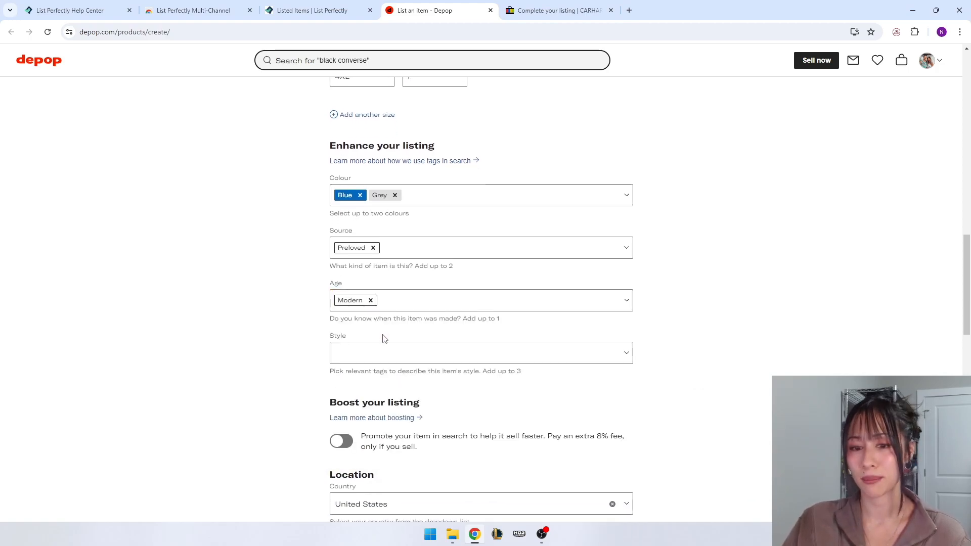
- Add Casual as the shirt's style tag
click(365, 356)
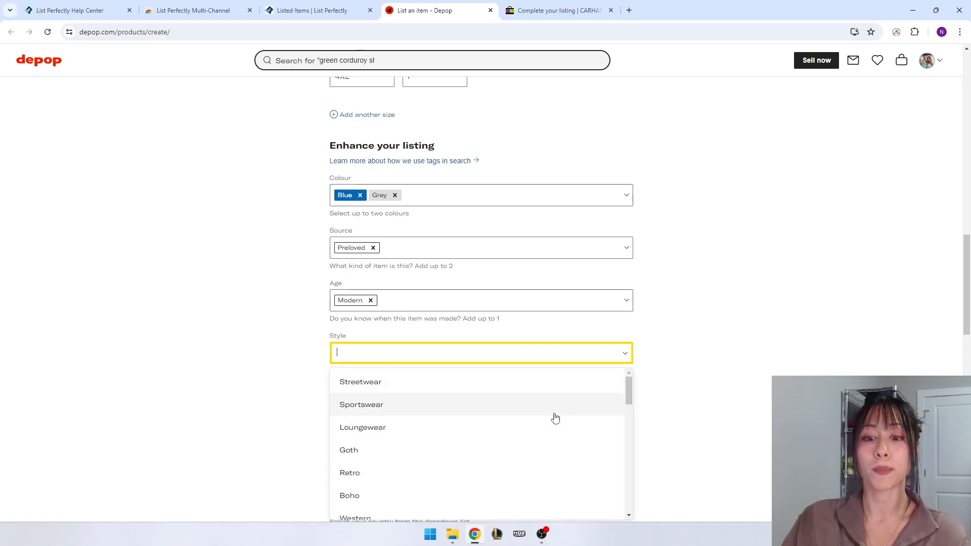
scroll(661, 399, down, 1)
scroll(493, 375, down, 2)
scroll(456, 368, down, 4)
scroll(435, 371, down, 1)
scroll(461, 374, down, 2)
scroll(405, 379, up, 1)
click(378, 390)
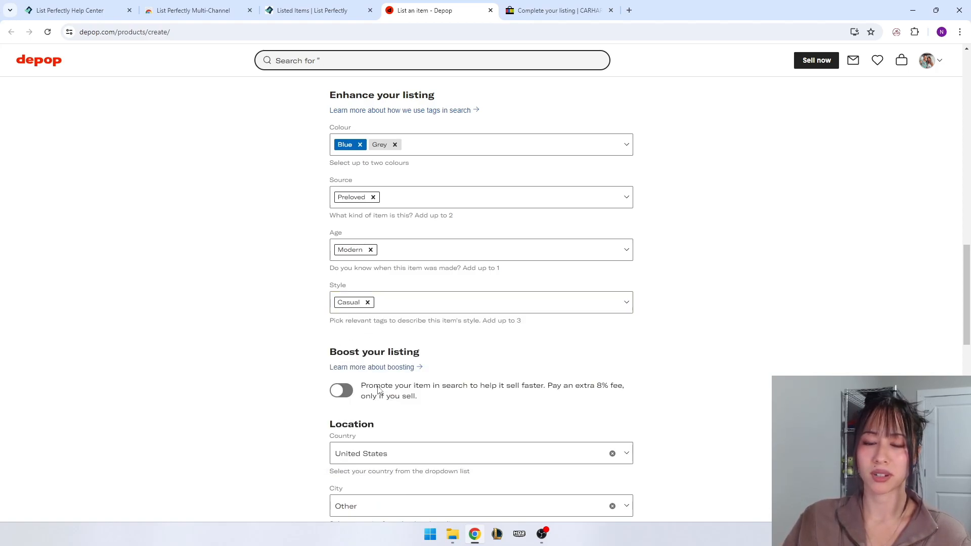
- Keep Depop Shipping for domestic orders and choose parcel size S for the shirt
scroll(557, 339, up, 10)
scroll(630, 336, up, 8)
scroll(556, 319, down, 18)
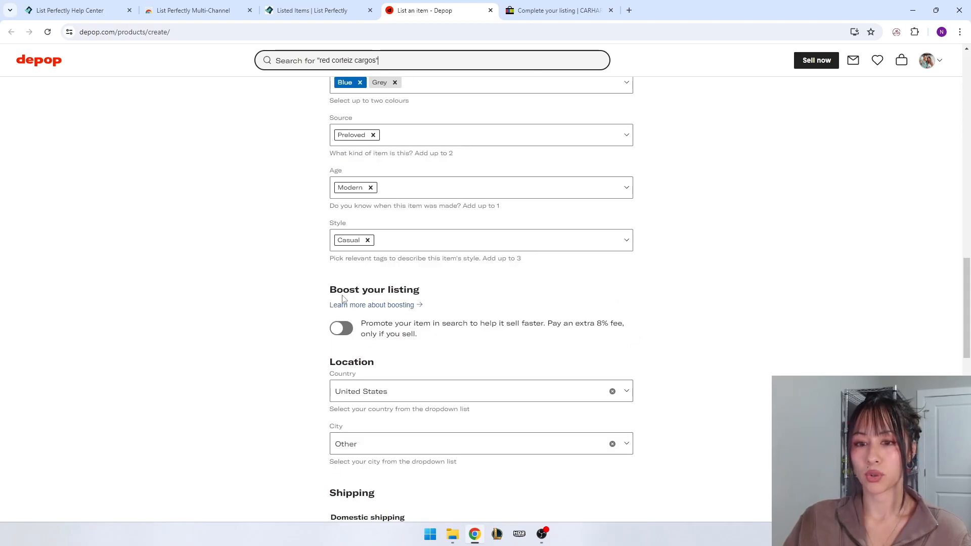
scroll(324, 308, down, 1)
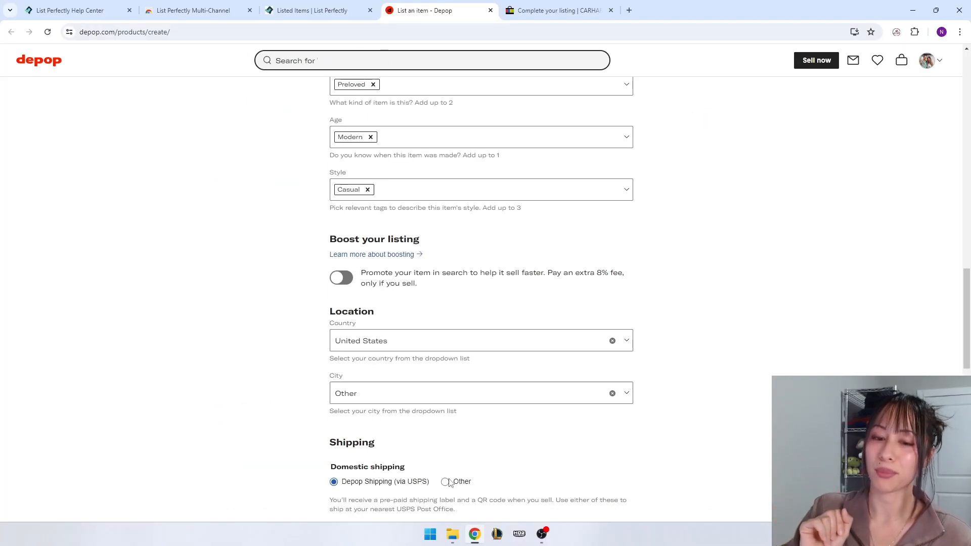
scroll(267, 335, down, 4)
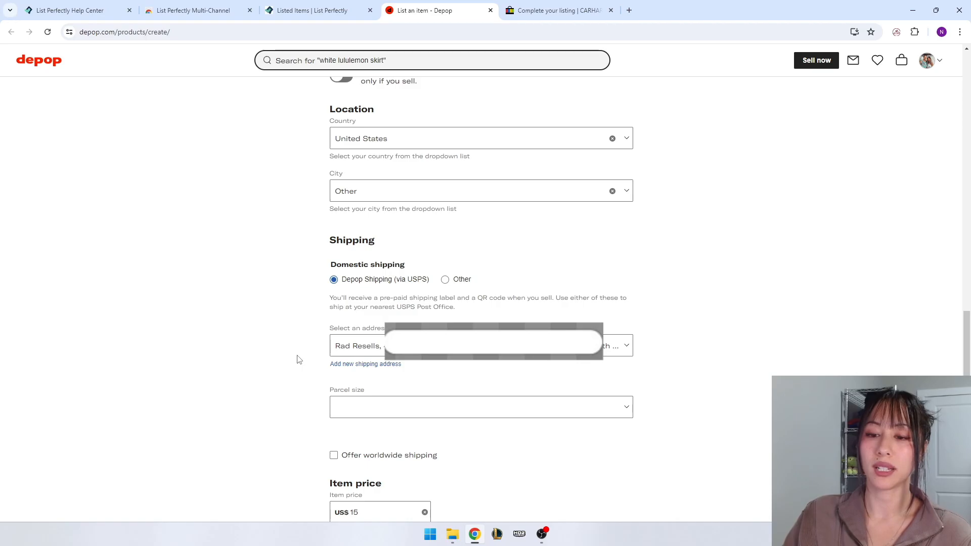
scroll(303, 349, down, 3)
click(373, 259)
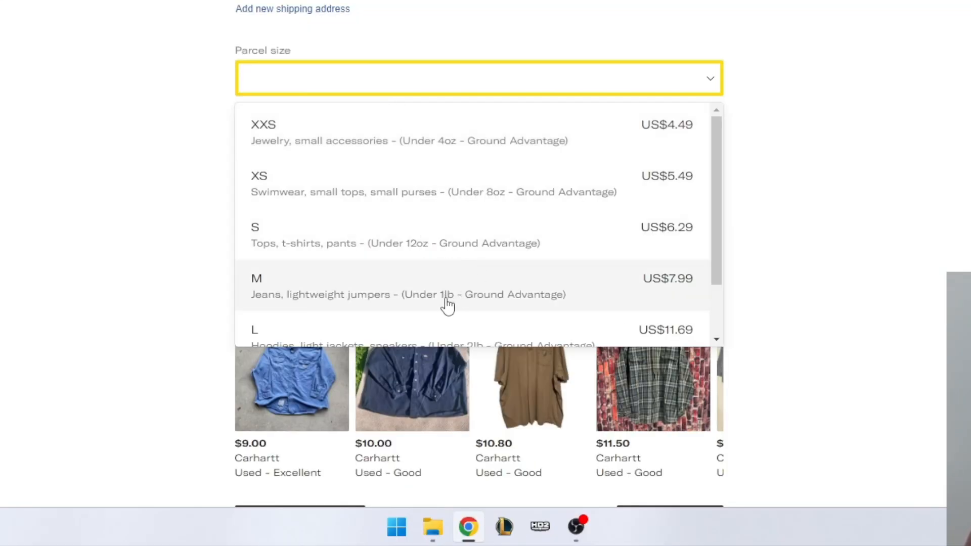
scroll(542, 282, down, 1)
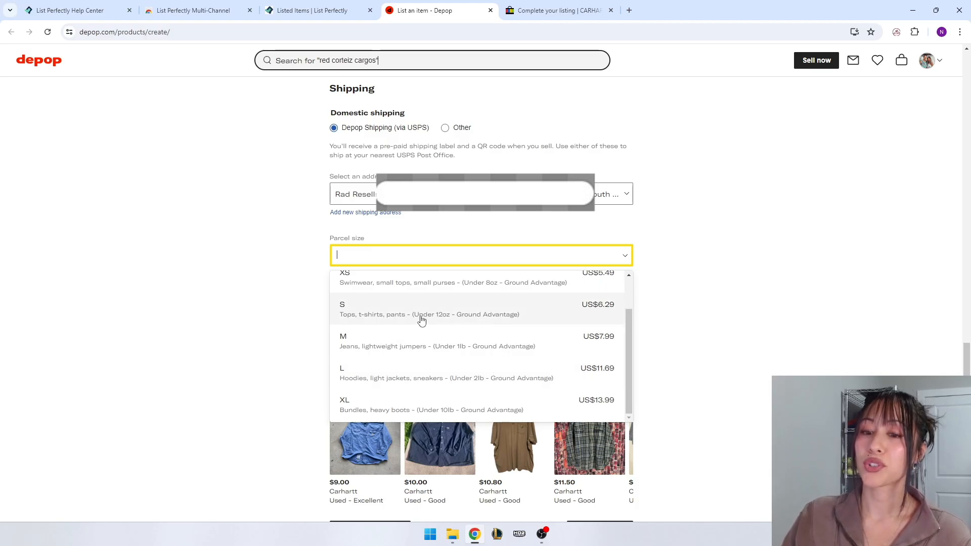
scroll(427, 355, up, 2)
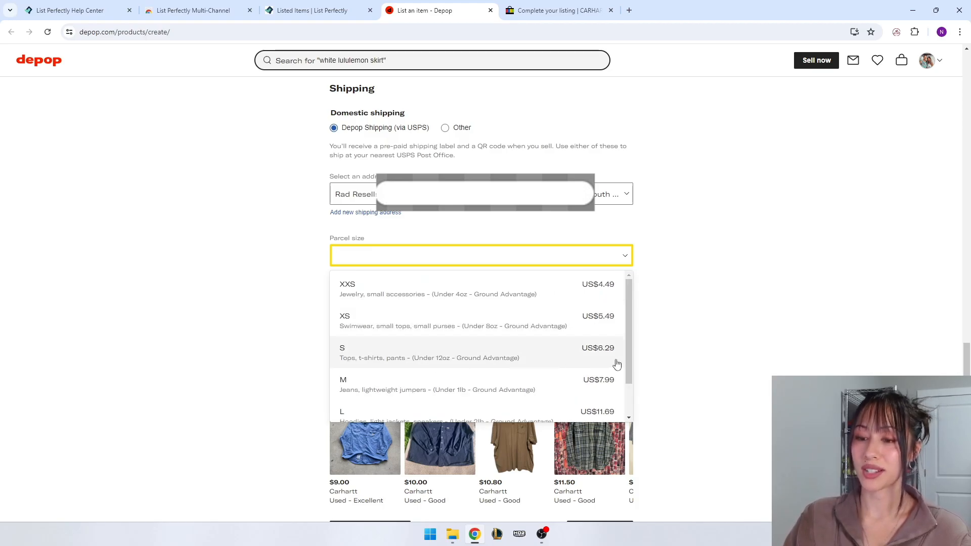
click(510, 364)
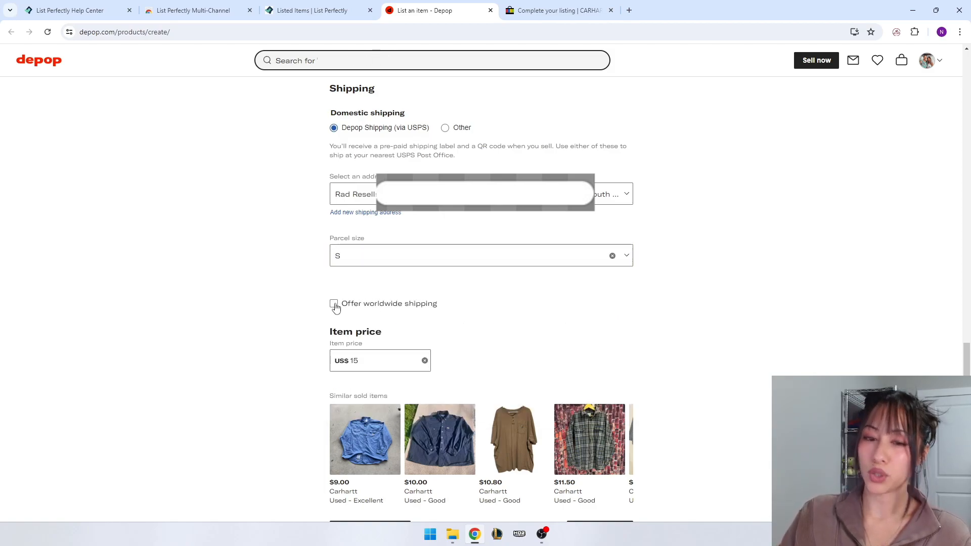
- Set the item price to US$16 and post the Depop listing
click(375, 365)
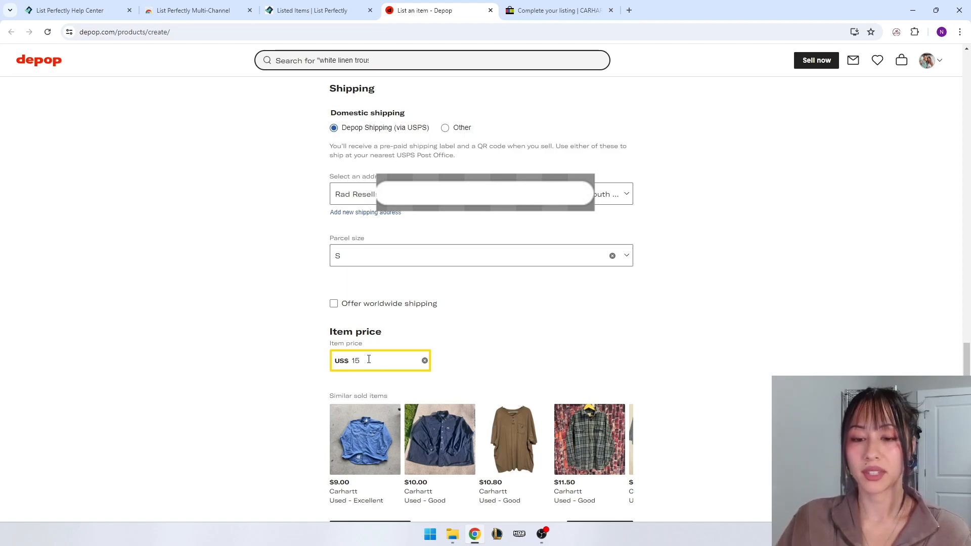
key(BackSpace)
text(6)
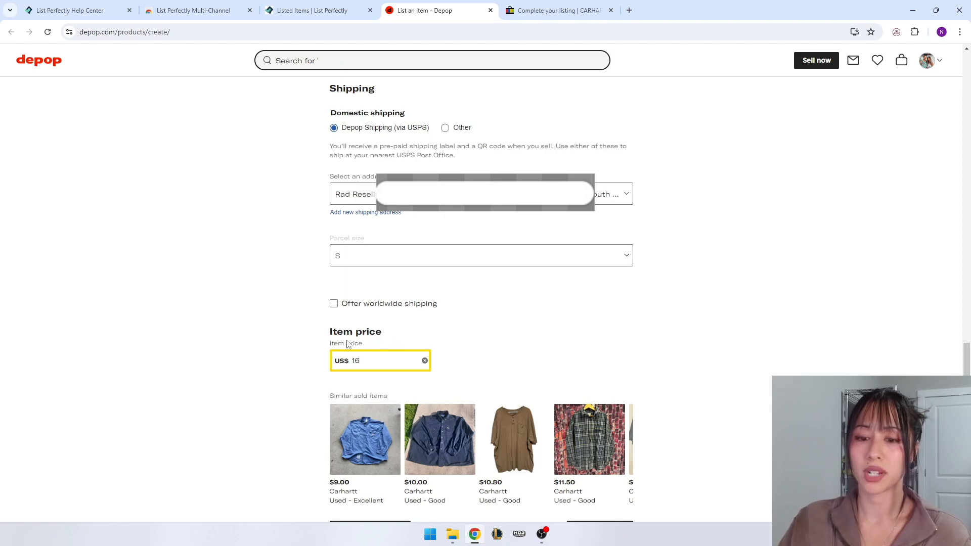
click(292, 350)
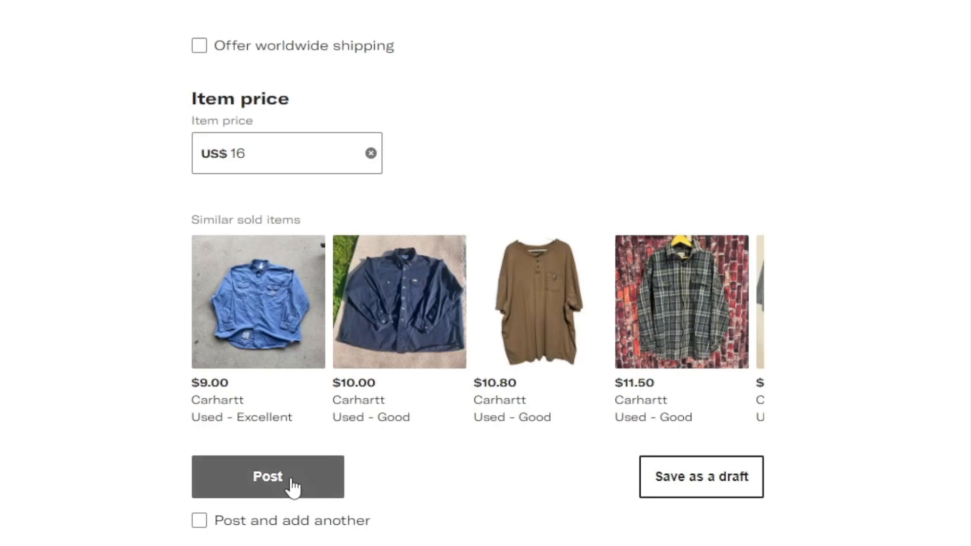
click(292, 488)
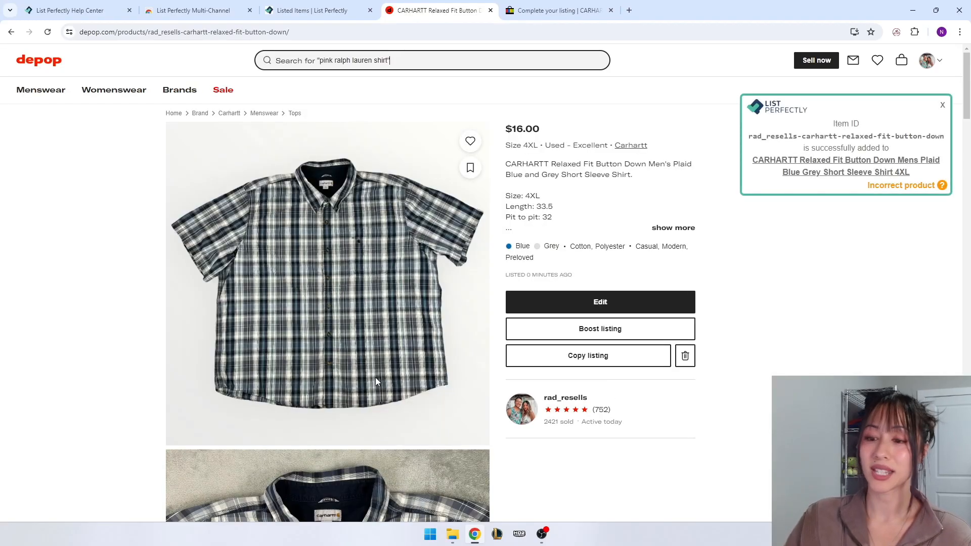
- Close the published Depop listing and set the item condition to Pre-owned in the eBay draft
key(ctrl+w)
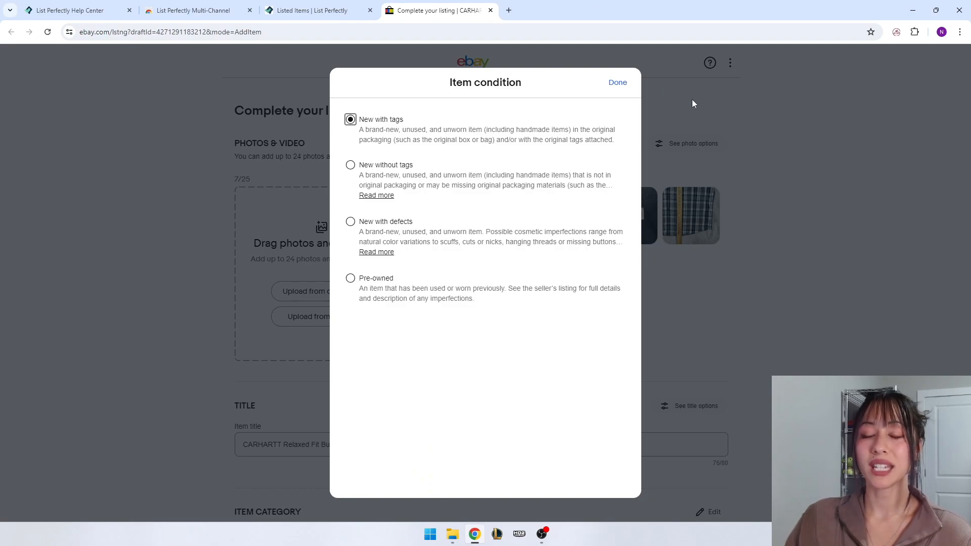
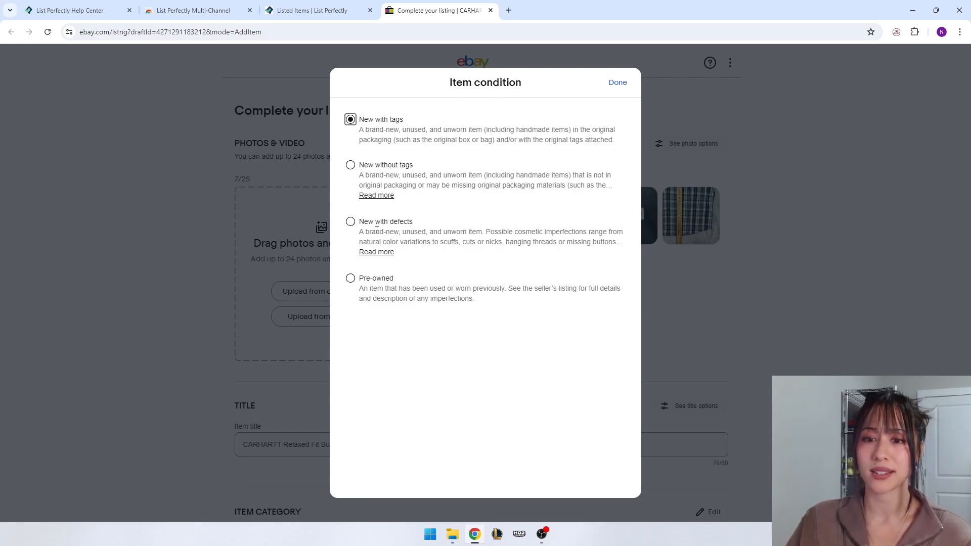
click(350, 279)
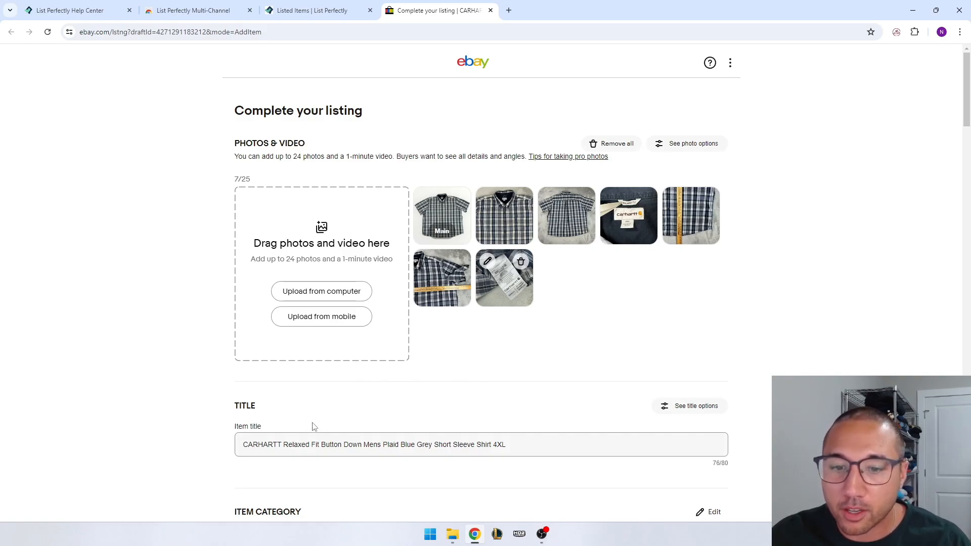
- Move 4XL in the eBay item title to directly after "Mens" and accept the suggested size 4XL
scroll(319, 427, down, 1)
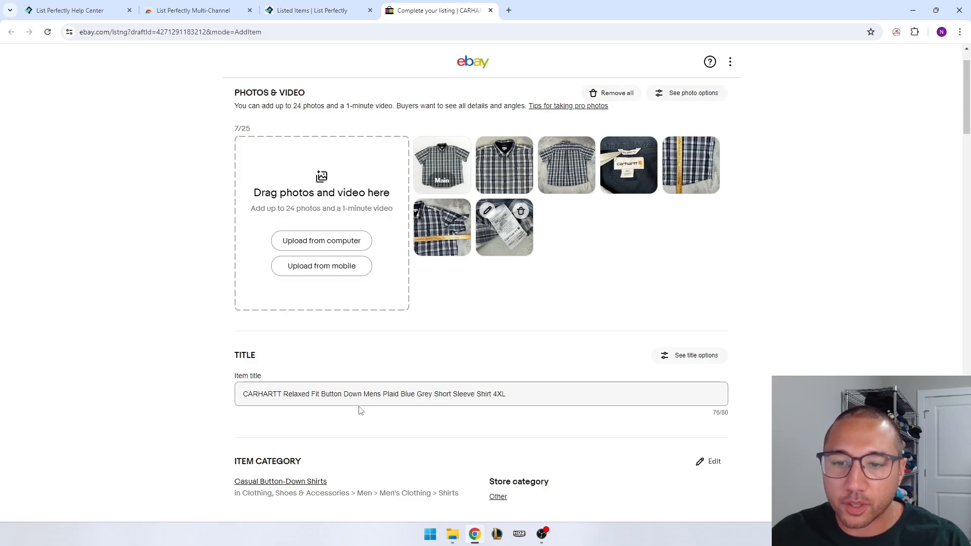
scroll(362, 411, down, 2)
double_click(498, 293)
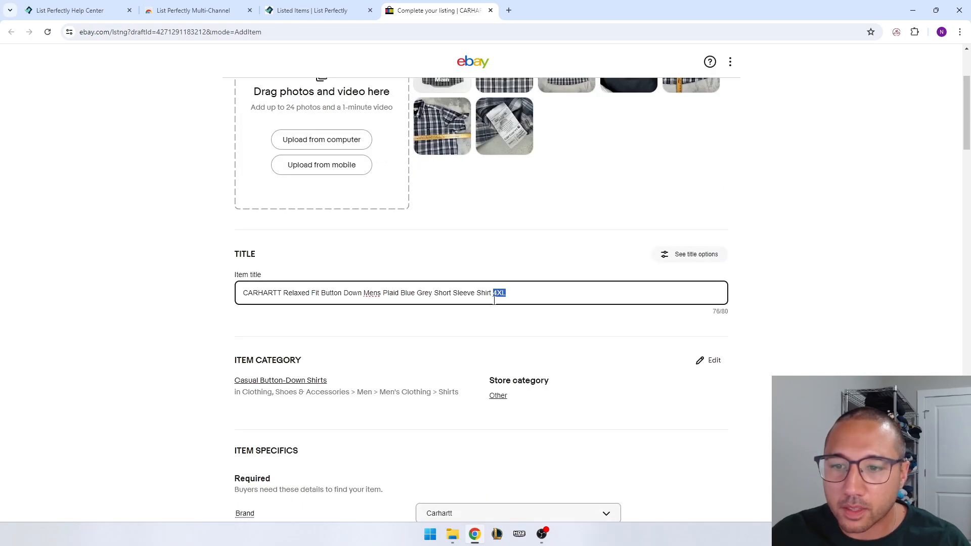
key(BackSpace)
click(383, 293)
text(4XL)
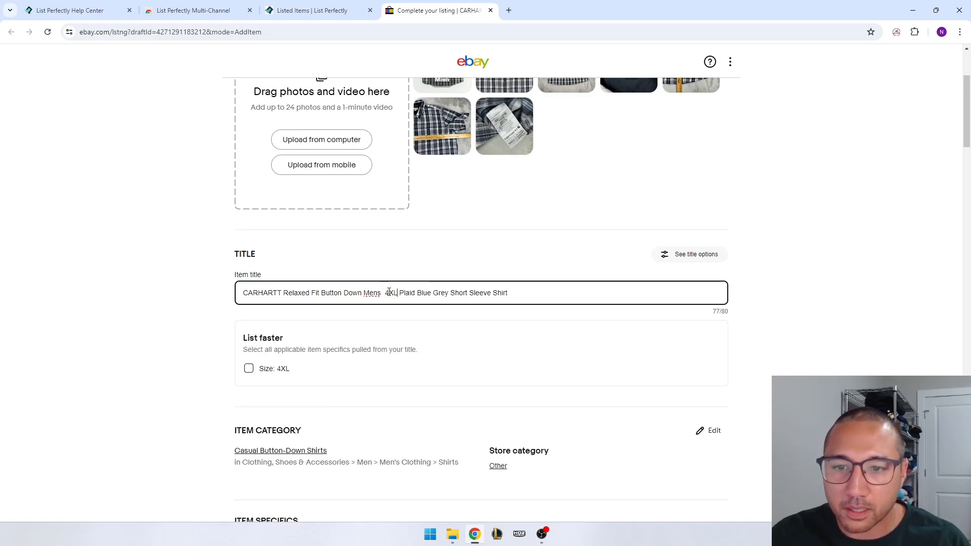
key(BackSpace)
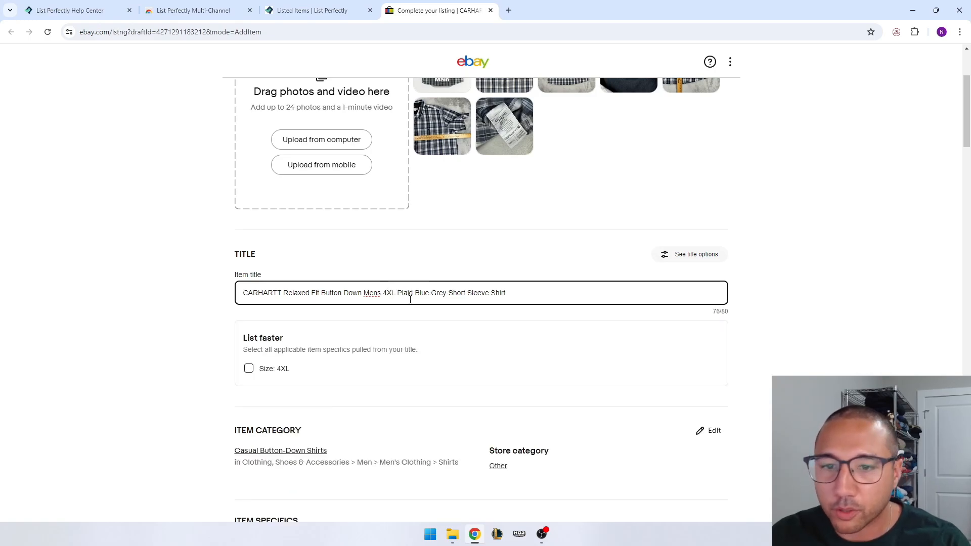
click(249, 369)
- Set the closure to Button and the theme to Outdoor, Classic and Colorful in the additional item specifics
scroll(177, 386, down, 5)
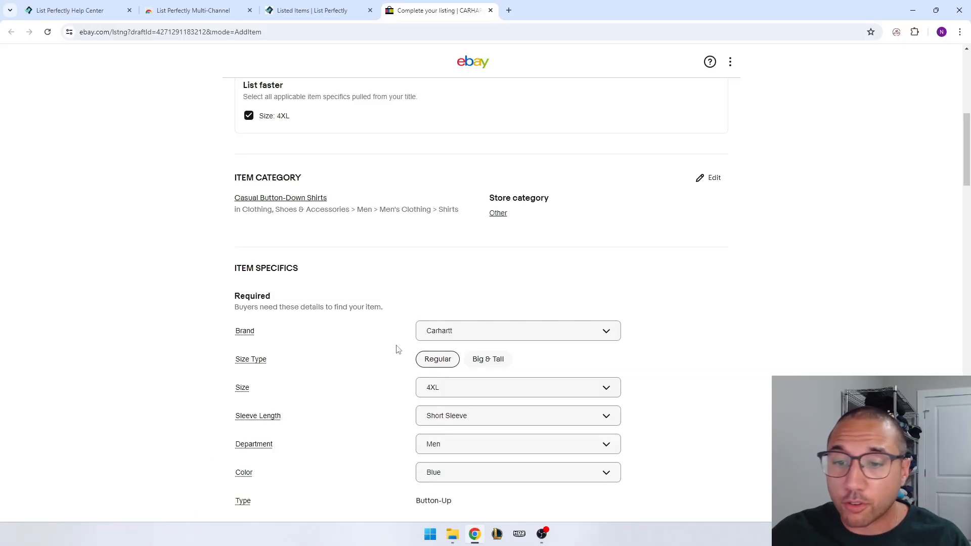
scroll(397, 349, down, 5)
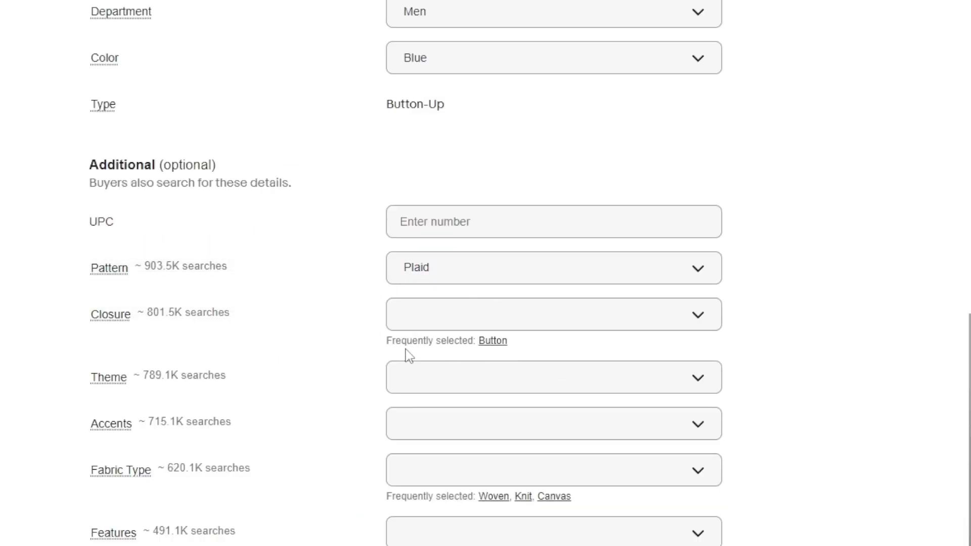
click(483, 343)
click(408, 371)
scroll(455, 408, down, 2)
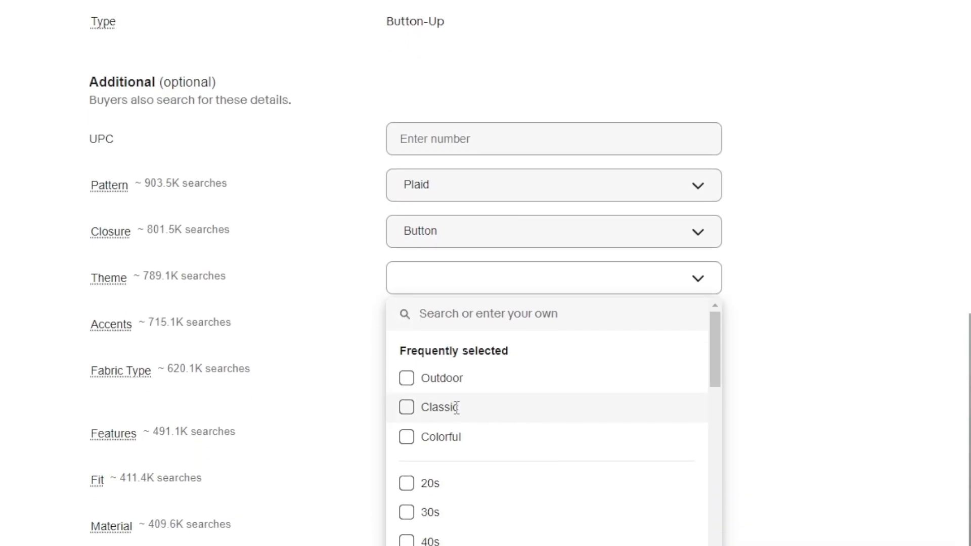
click(426, 378)
click(410, 410)
click(416, 440)
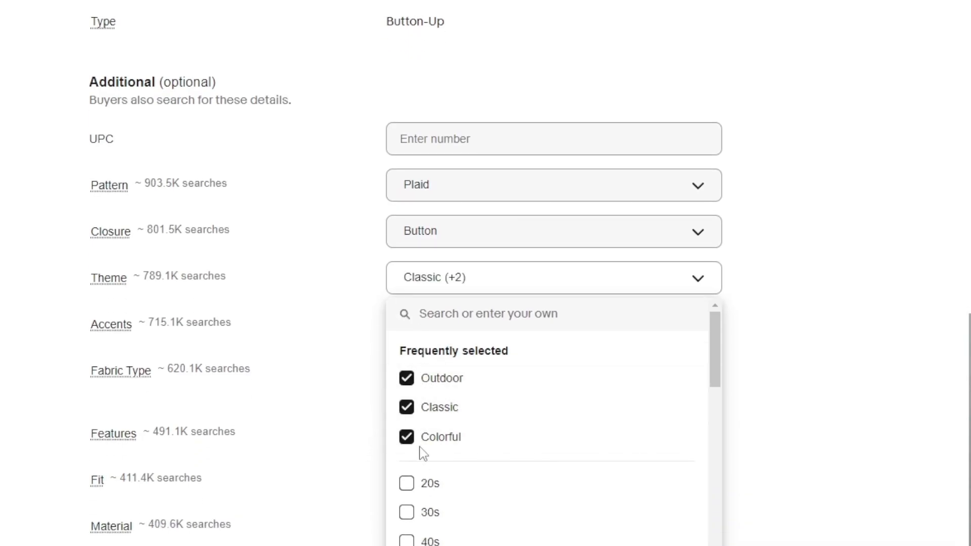
click(314, 365)
- Set the shirt's accents to Button
click(454, 334)
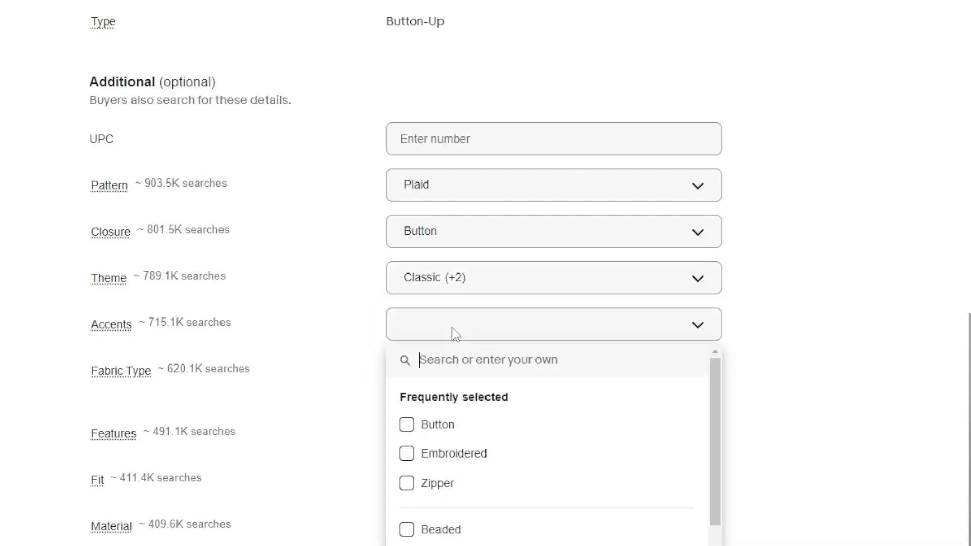
click(405, 423)
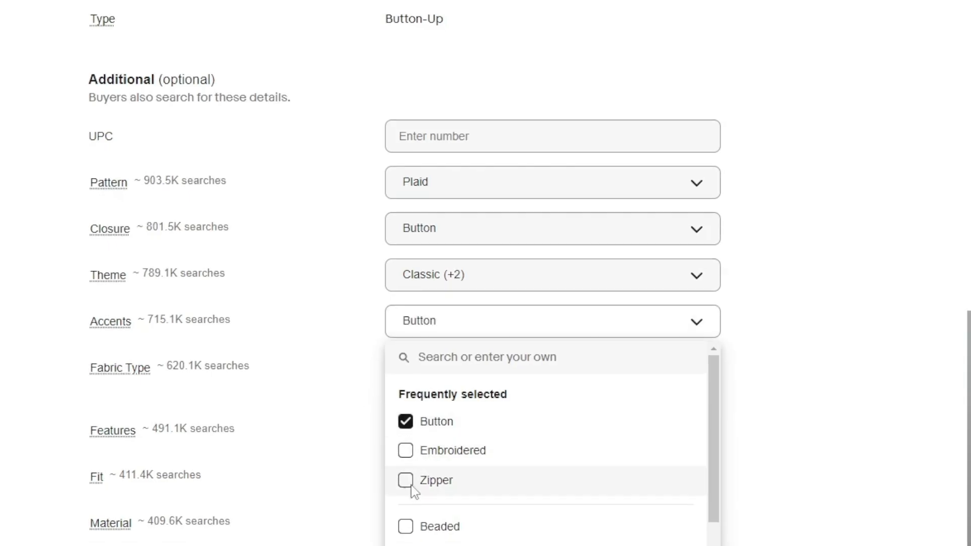
click(321, 391)
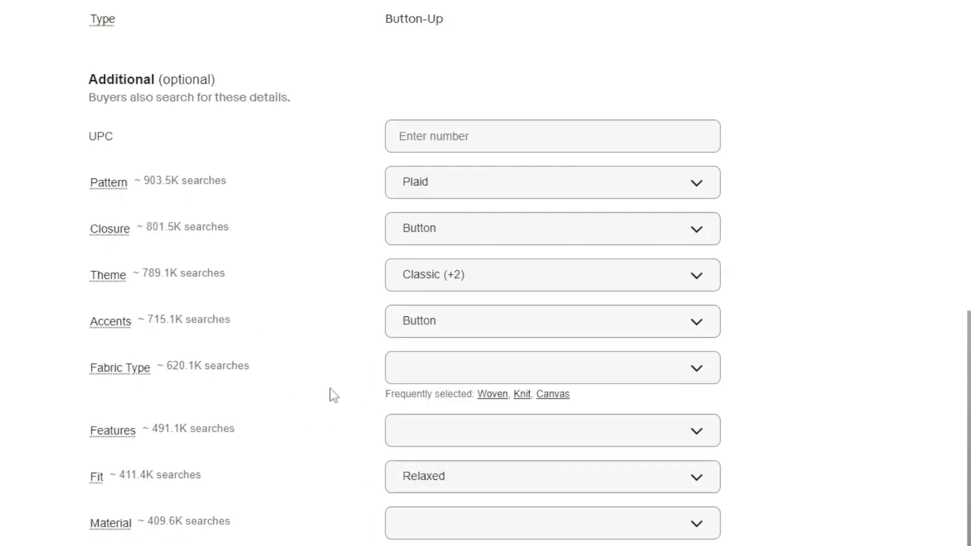
- Set the shirt's features to Pockets, Easy Care and All Seasons
scroll(441, 339, down, 1)
click(442, 338)
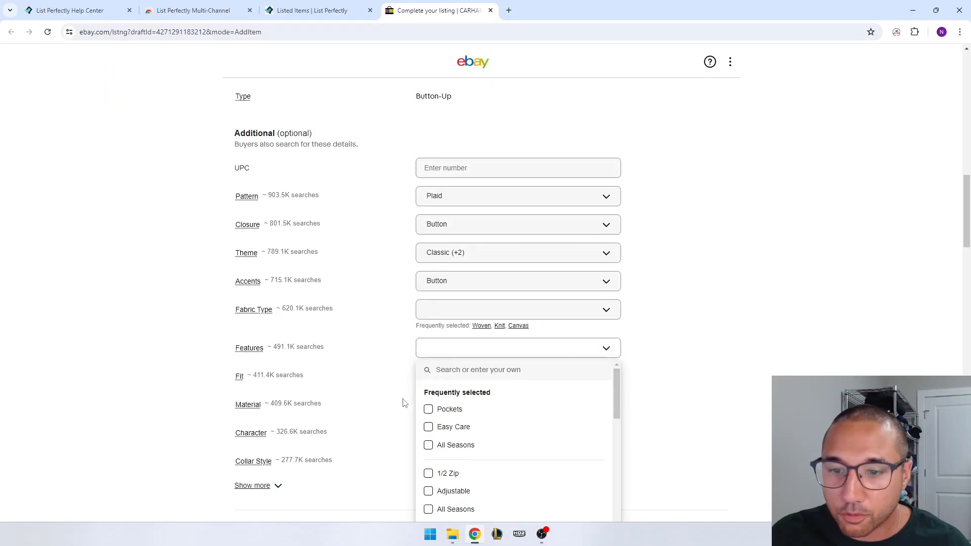
click(437, 409)
click(438, 427)
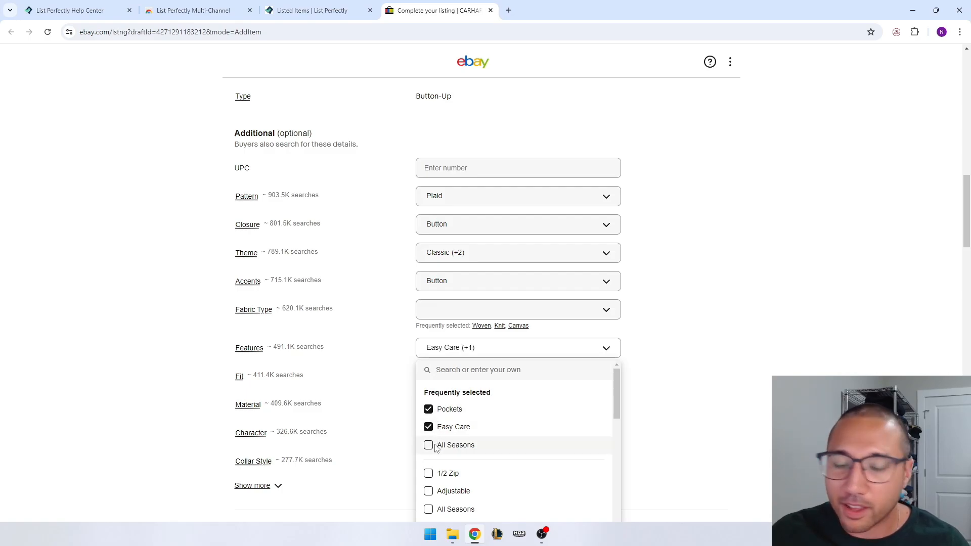
click(438, 445)
click(385, 405)
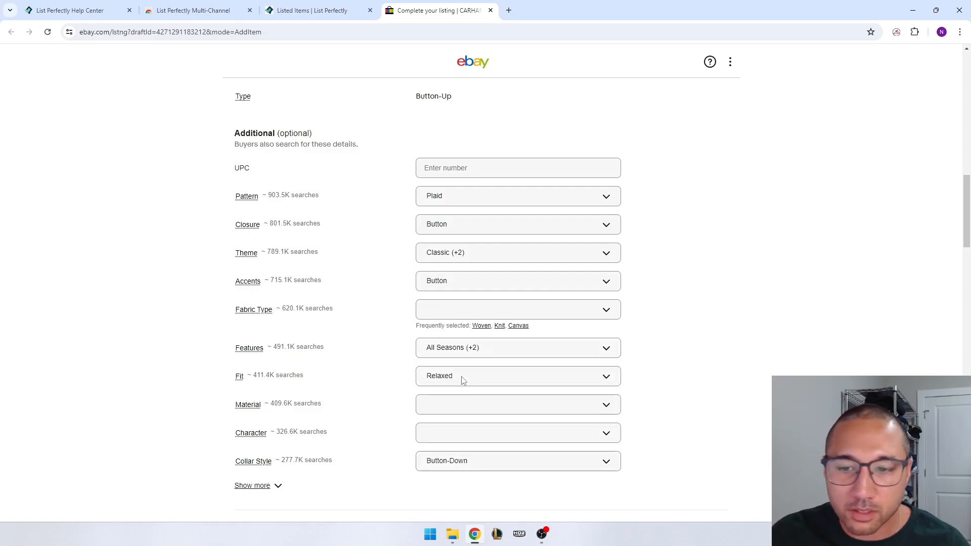
- Select Cotton as the shirt's material
scroll(397, 403, down, 1)
click(458, 356)
scroll(376, 404, down, 1)
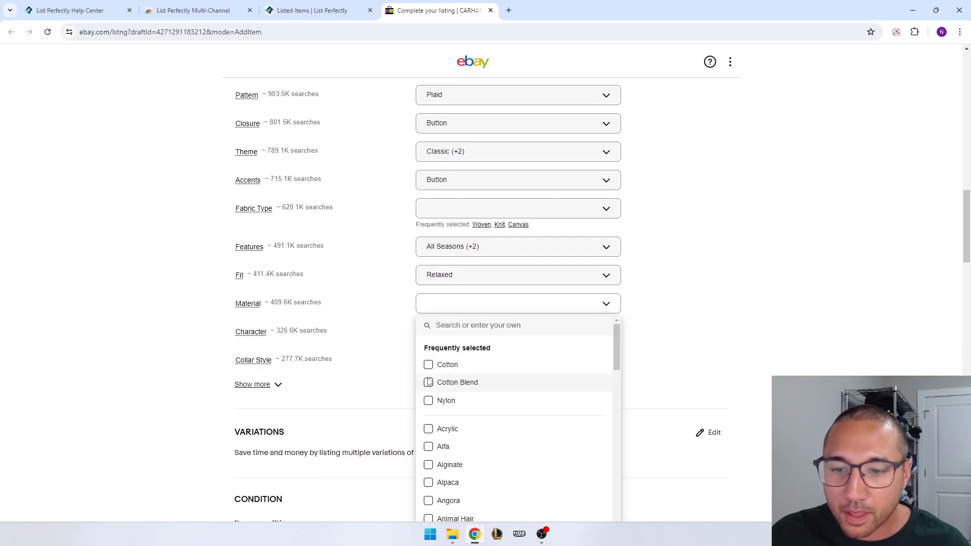
click(430, 367)
- Open the care label photo at large size to check the shirt's fabric composition
scroll(403, 389, up, 12)
scroll(403, 389, up, 6)
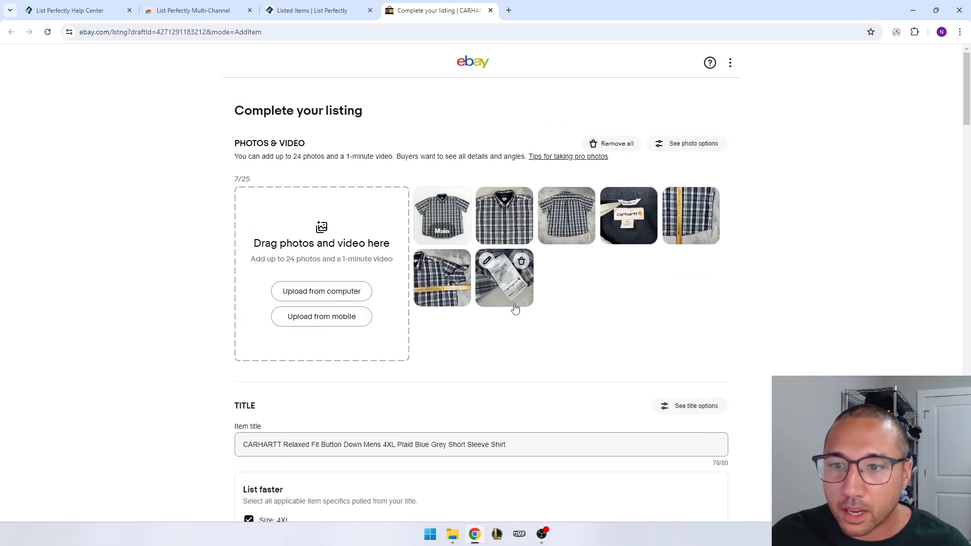
click(517, 296)
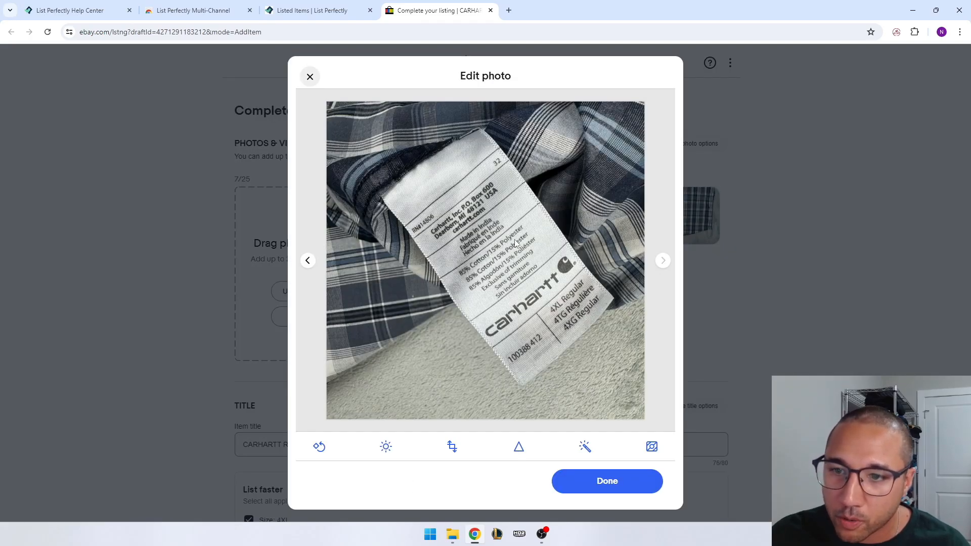
- Close the enlarged care label photo and add Cotton Blend to the shirt's materials
click(258, 291)
scroll(357, 390, down, 15)
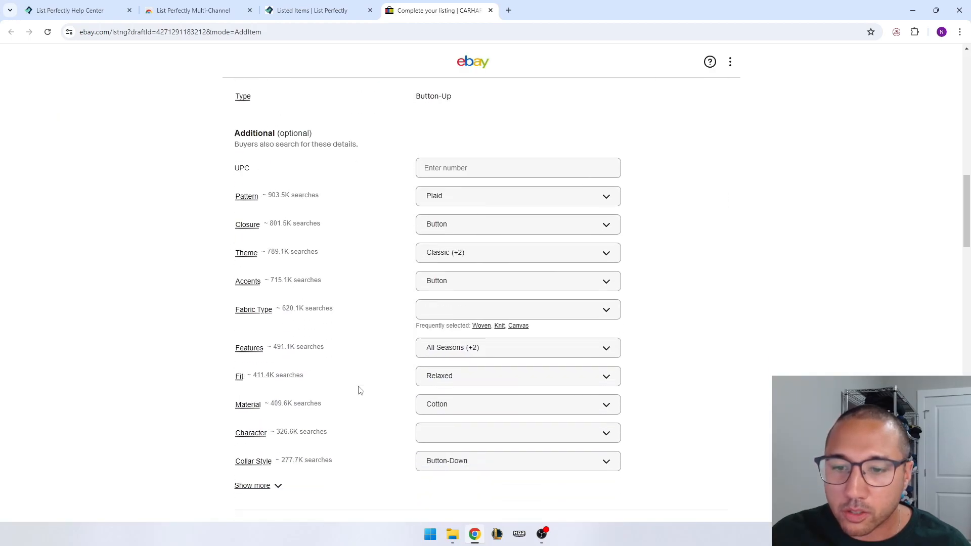
click(463, 413)
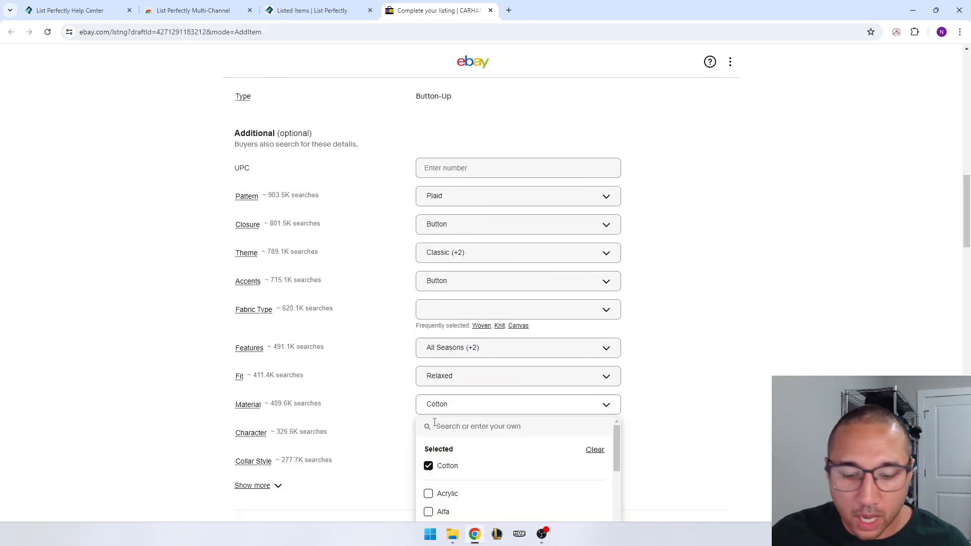
text(cott)
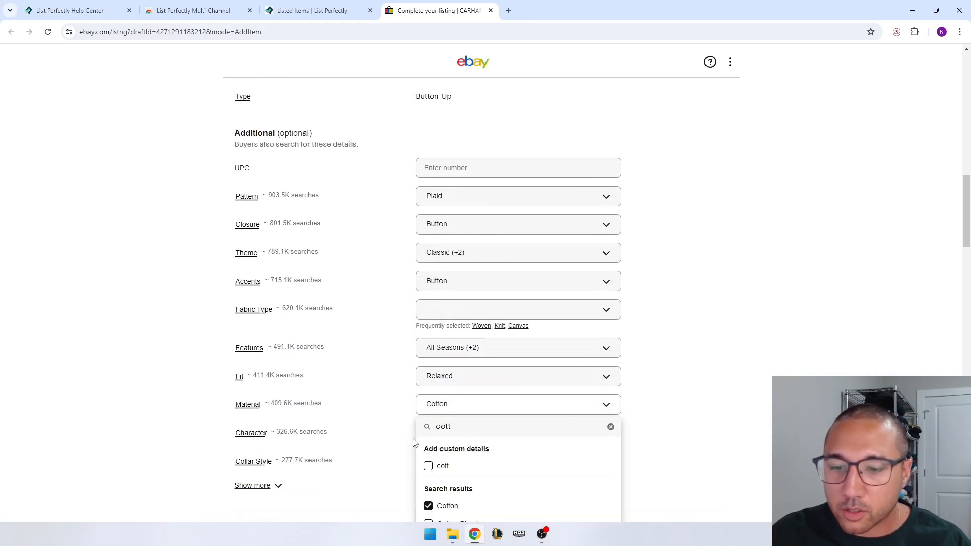
scroll(431, 426, down, 2)
click(429, 424)
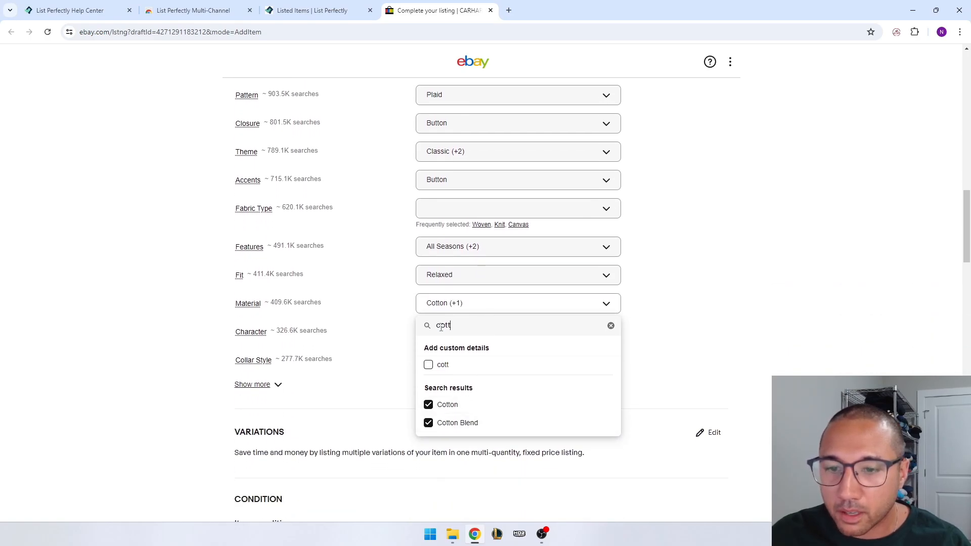
click(405, 332)
- Add Polyester to the shirt's materials
scroll(405, 332, up, 1)
click(455, 357)
text(pol)
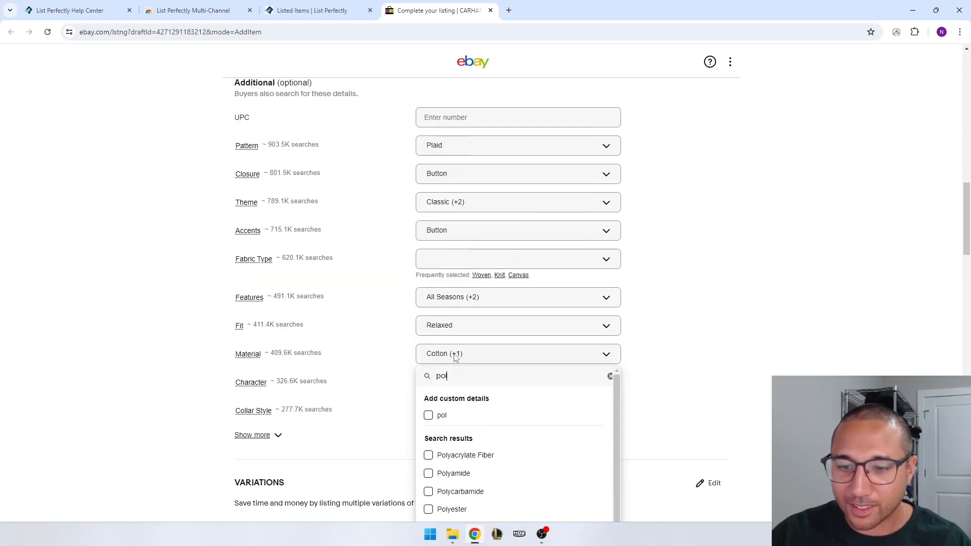
click(468, 509)
click(372, 358)
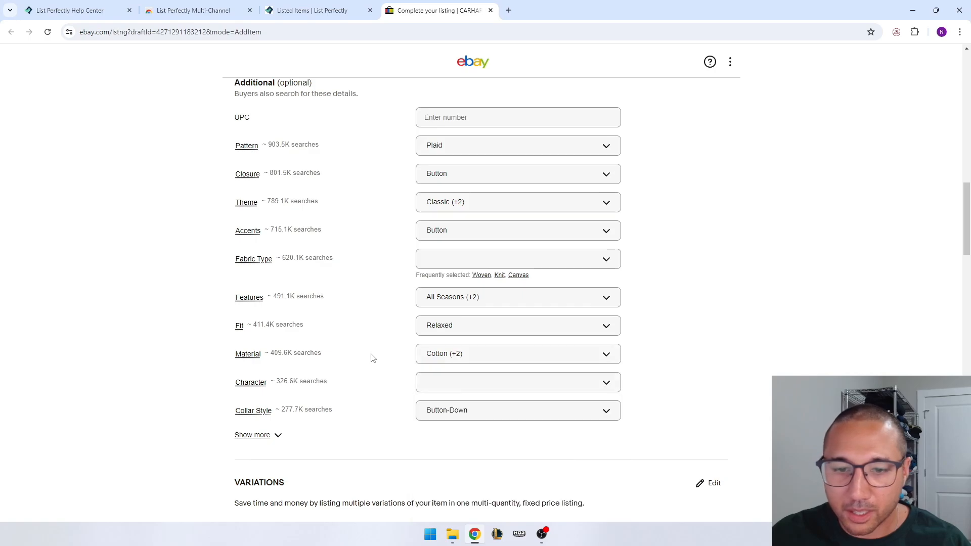
- Look through the suggested options for the Character item specific and close the list without choosing one
click(452, 388)
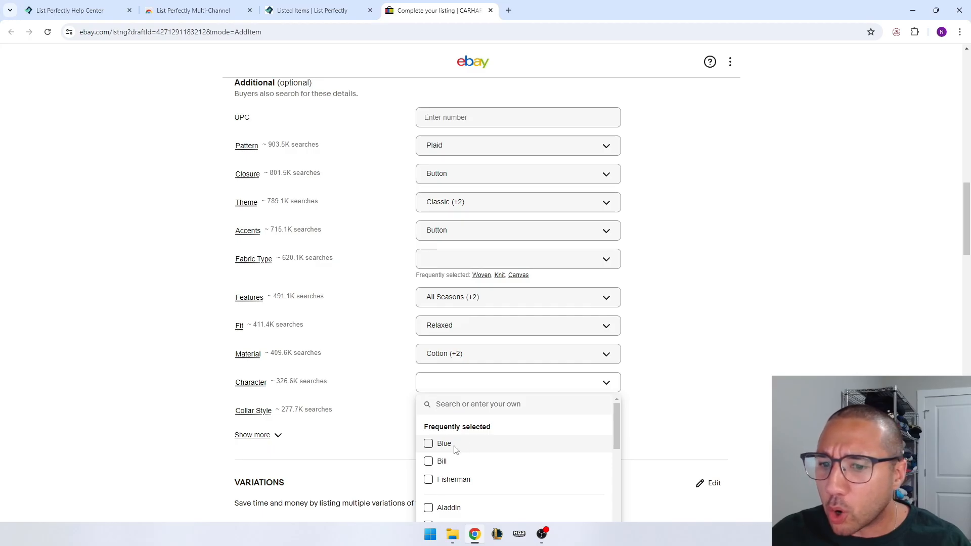
scroll(361, 312, up, 3)
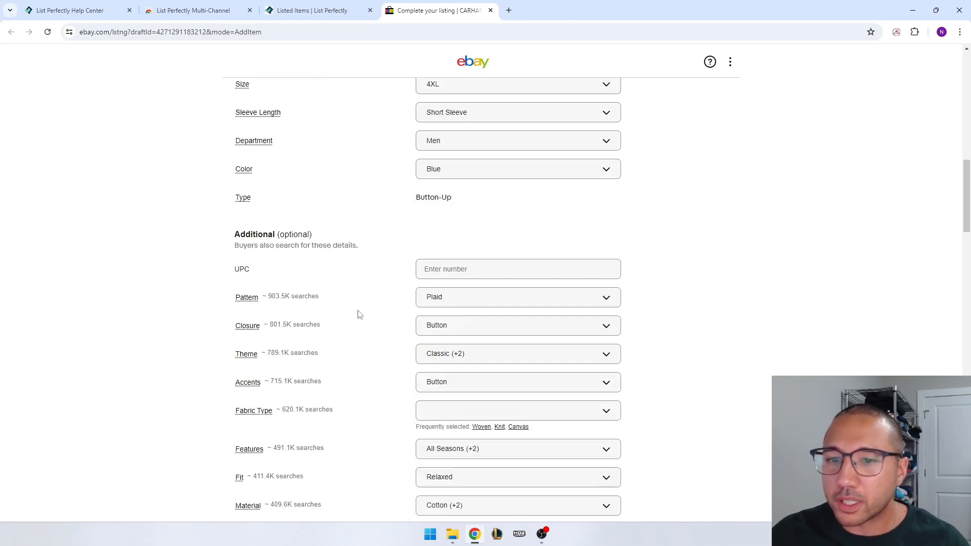
scroll(360, 318, up, 5)
mouse_move(242, 282)
scroll(388, 375, down, 3)
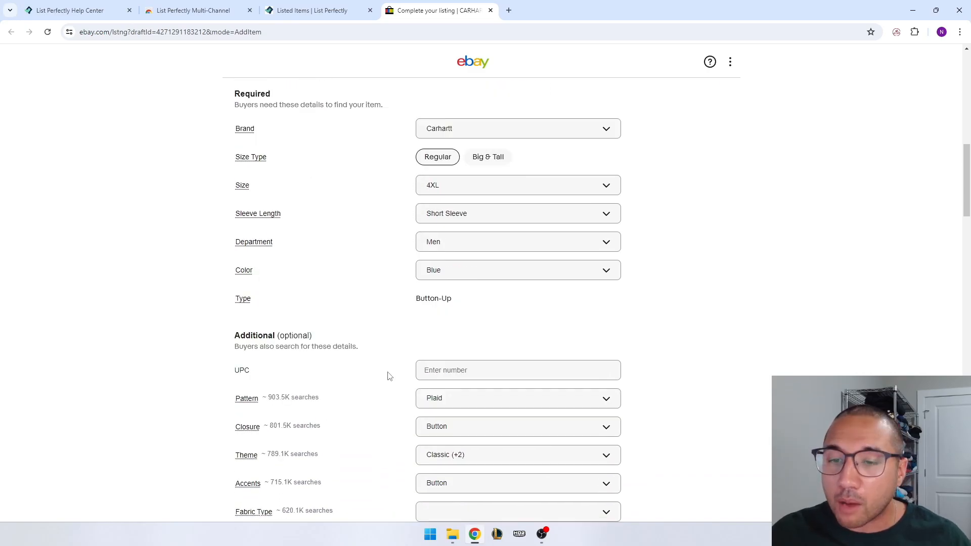
scroll(388, 376, down, 4)
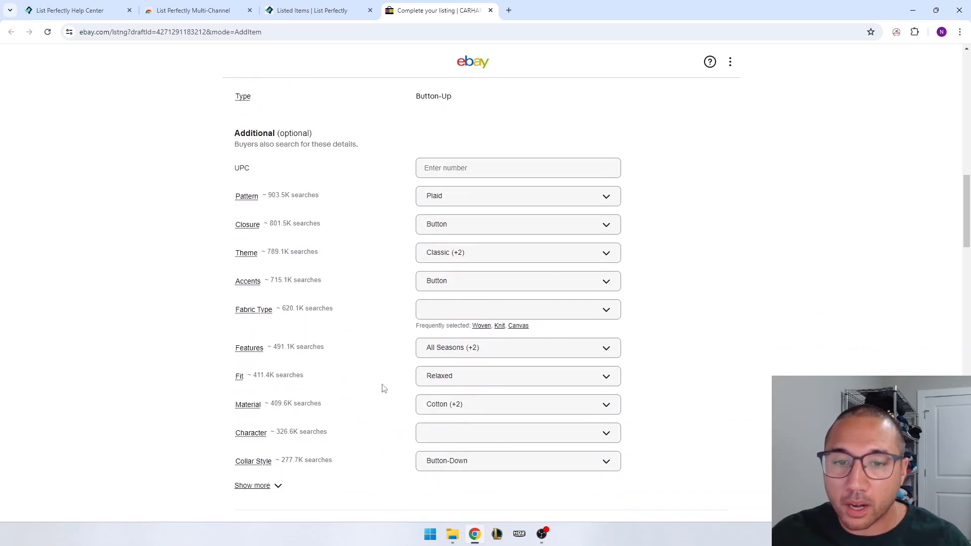
click(433, 434)
scroll(432, 438, down, 3)
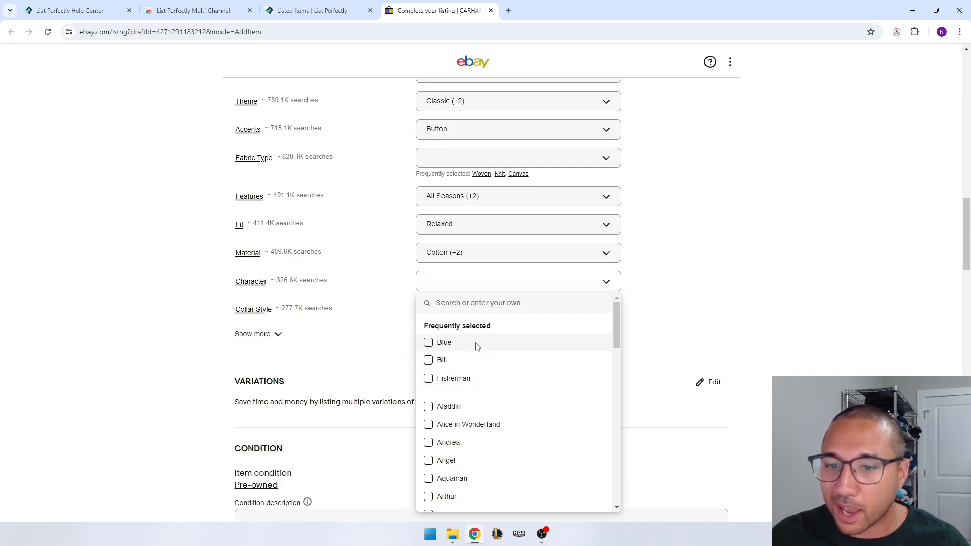
click(382, 345)
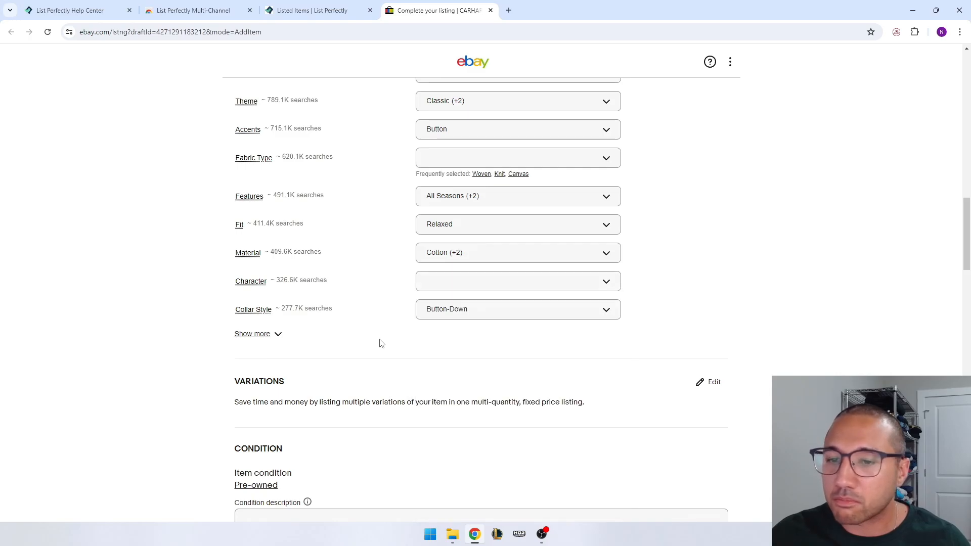
- Reveal the remaining optional item specifics, set the neckline to Collared and mark the shirt as not vintage
click(245, 337)
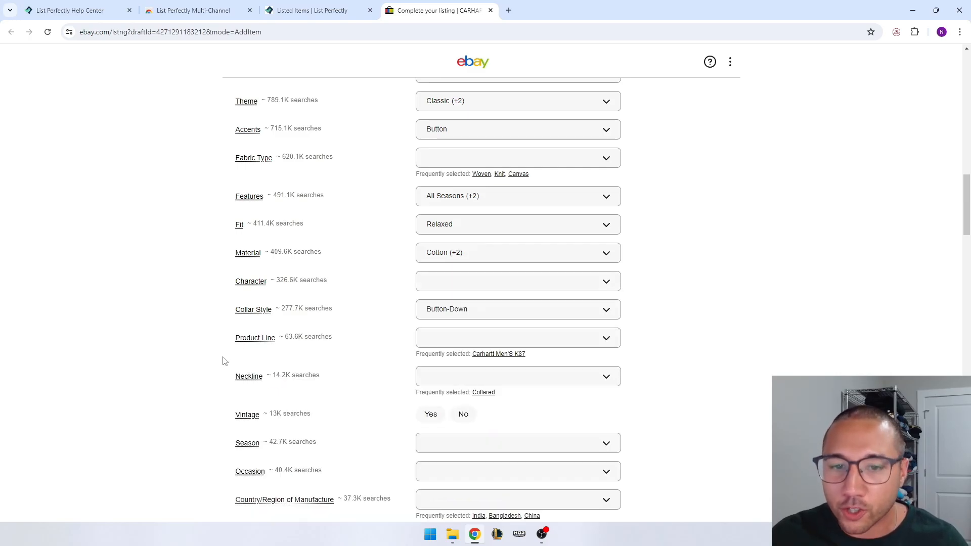
click(484, 393)
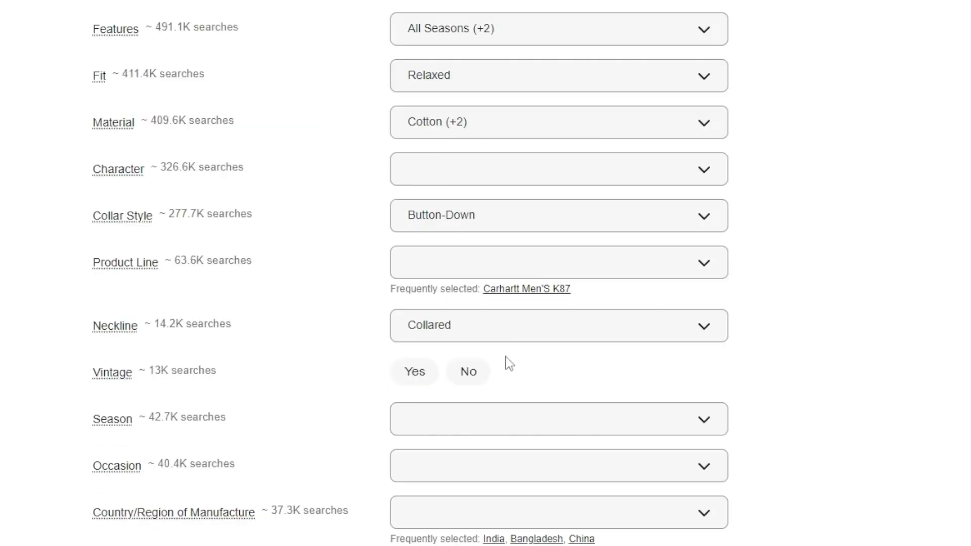
click(463, 379)
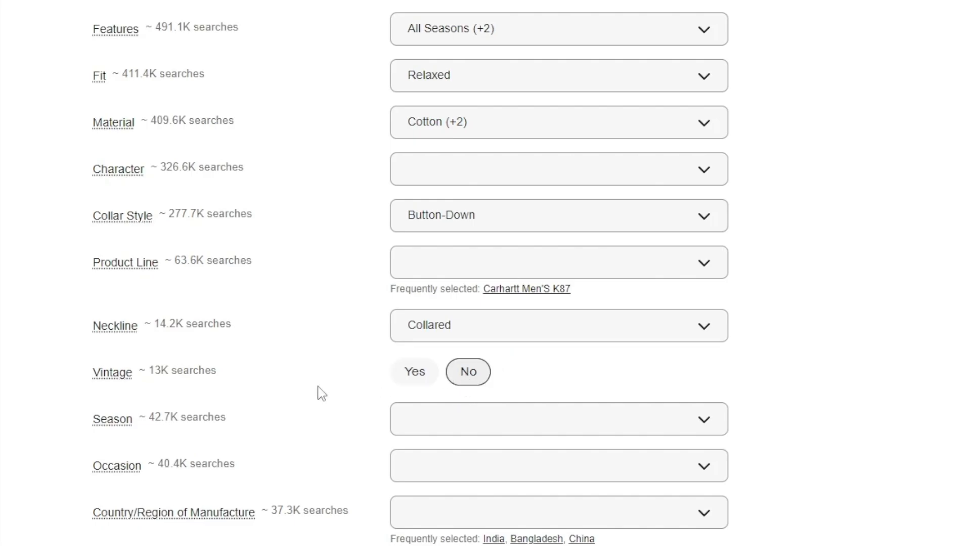
- Set the shirt's season to Spring, Fall and Summer
scroll(303, 389, down, 2)
click(430, 343)
scroll(358, 368, down, 2)
click(411, 351)
click(411, 381)
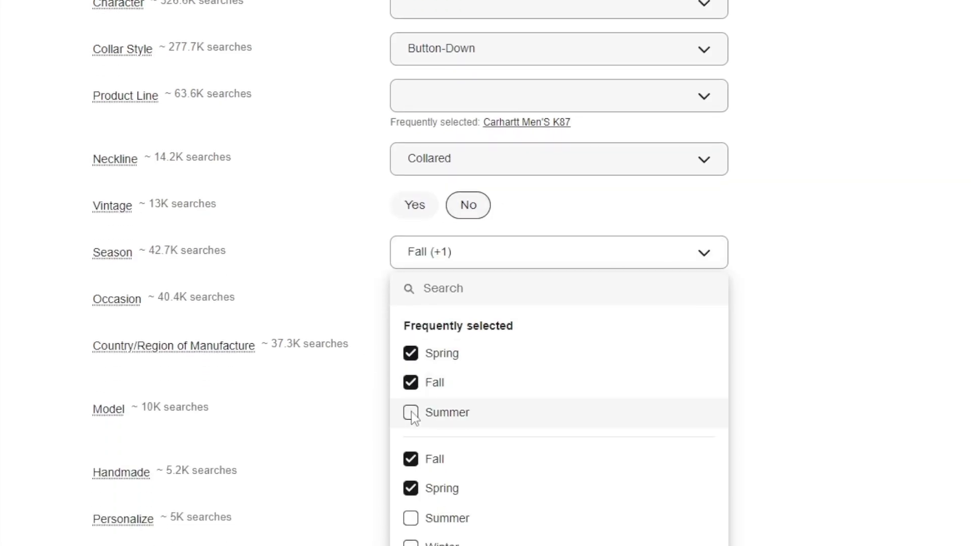
scroll(430, 435, down, 2)
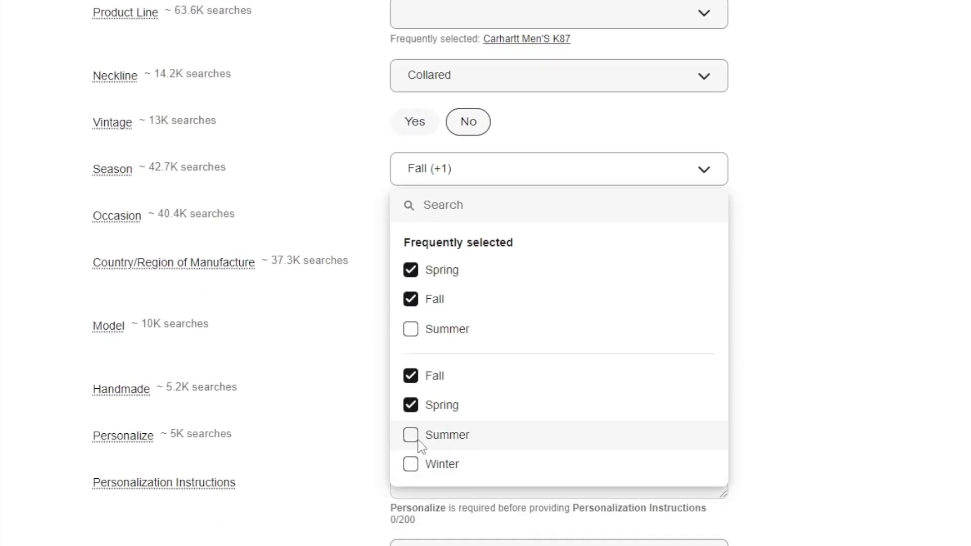
click(420, 439)
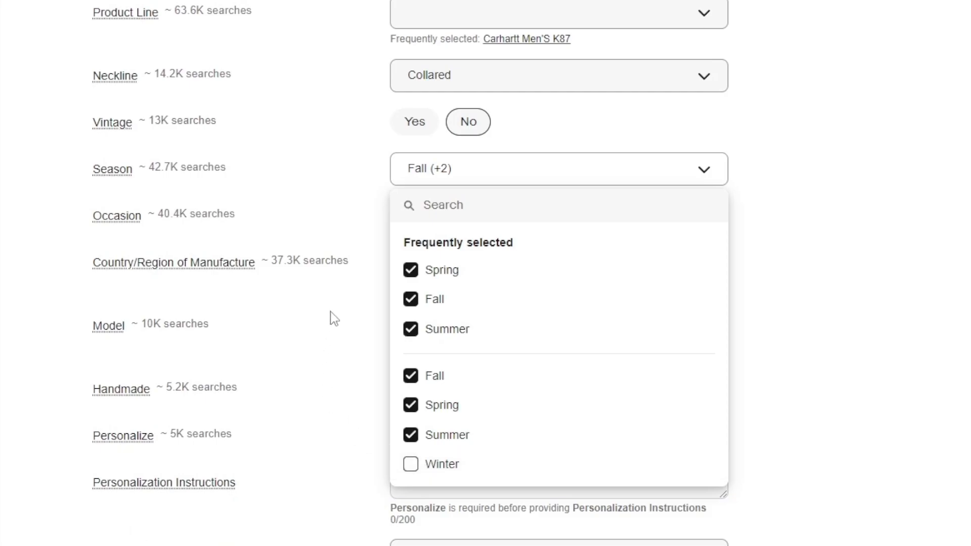
- Set the shirt's occasion to Casual, Workwear and Travel
click(451, 223)
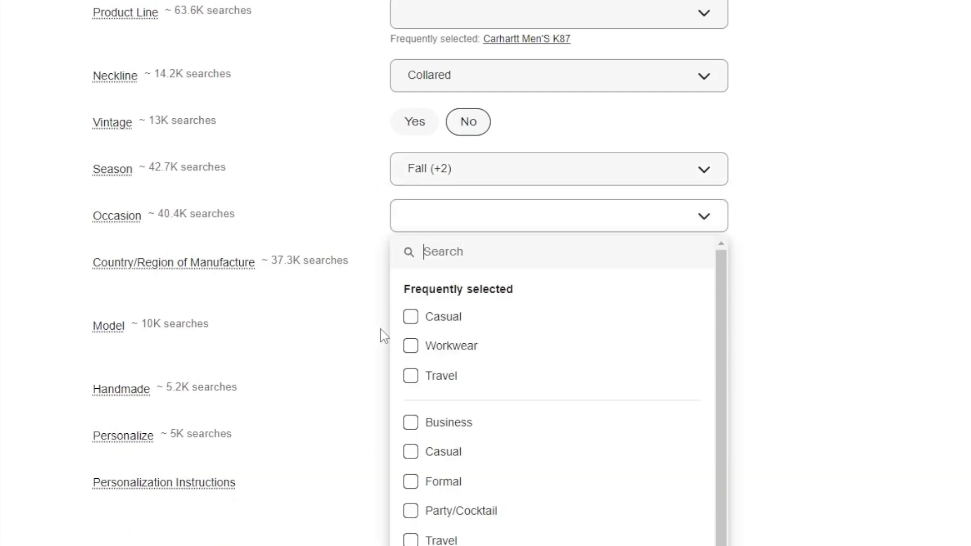
click(412, 318)
click(404, 358)
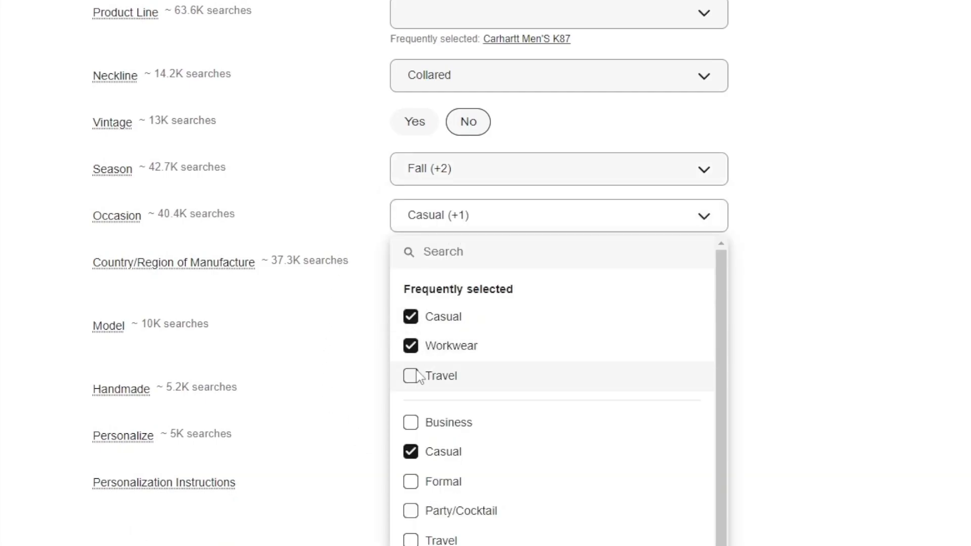
click(411, 375)
scroll(330, 380, down, 3)
scroll(468, 367, down, 1)
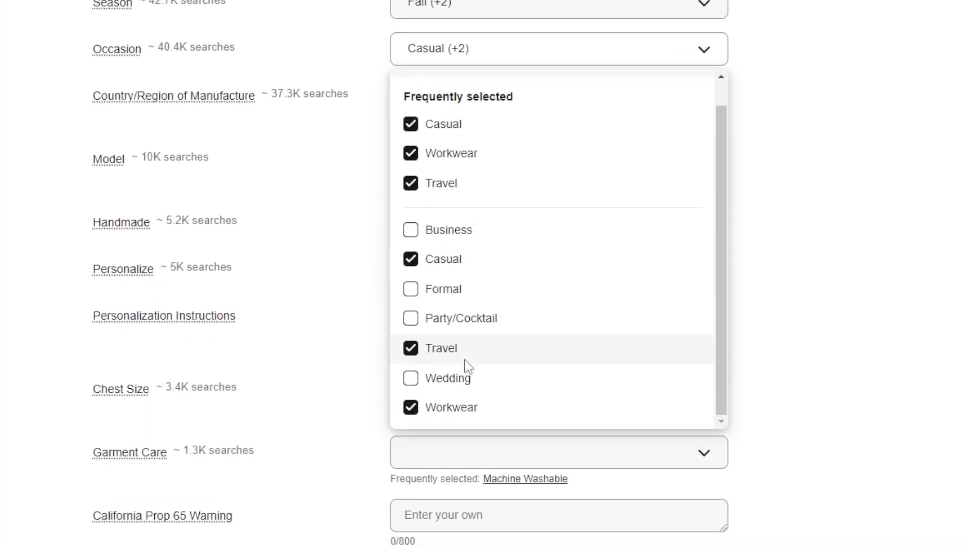
click(346, 248)
click(458, 50)
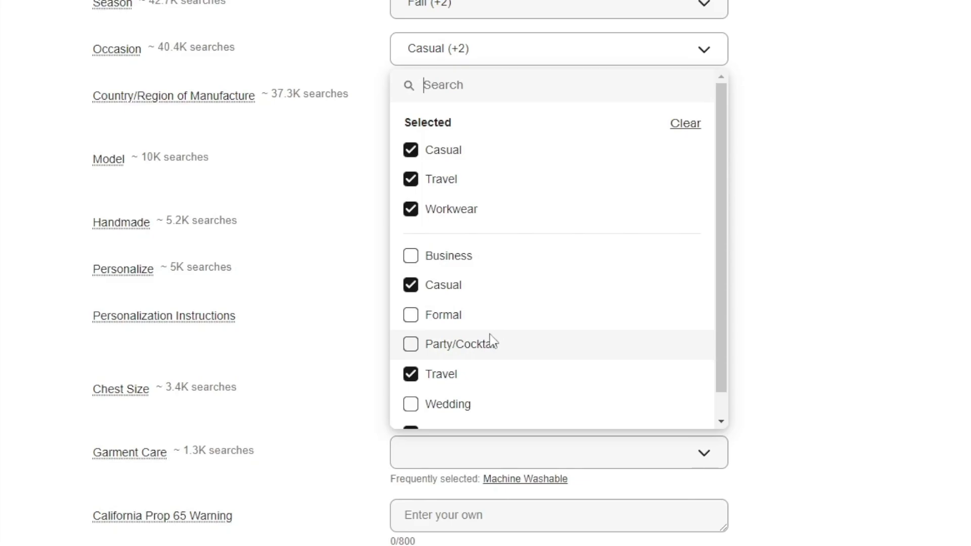
- Answer No for both the Handmade and Personalize item specifics
click(478, 226)
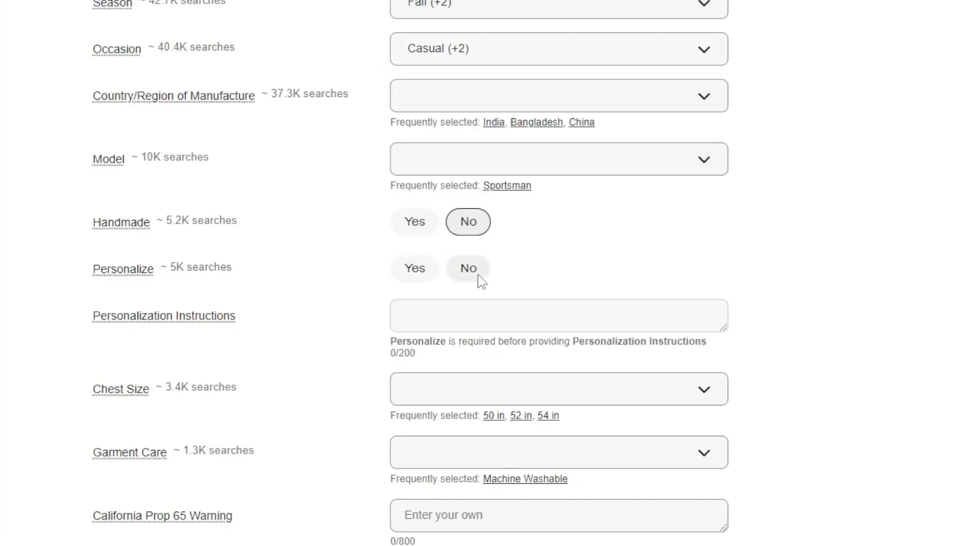
click(468, 269)
scroll(256, 314, down, 2)
scroll(255, 315, down, 2)
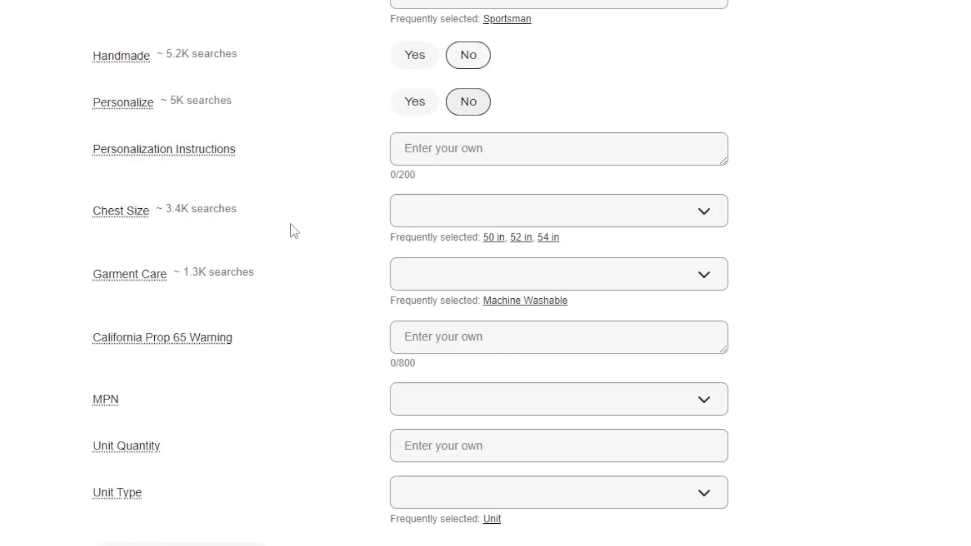
- View the photo of the shirt with the ruler across its chest at large size and close it
scroll(358, 272, up, 5)
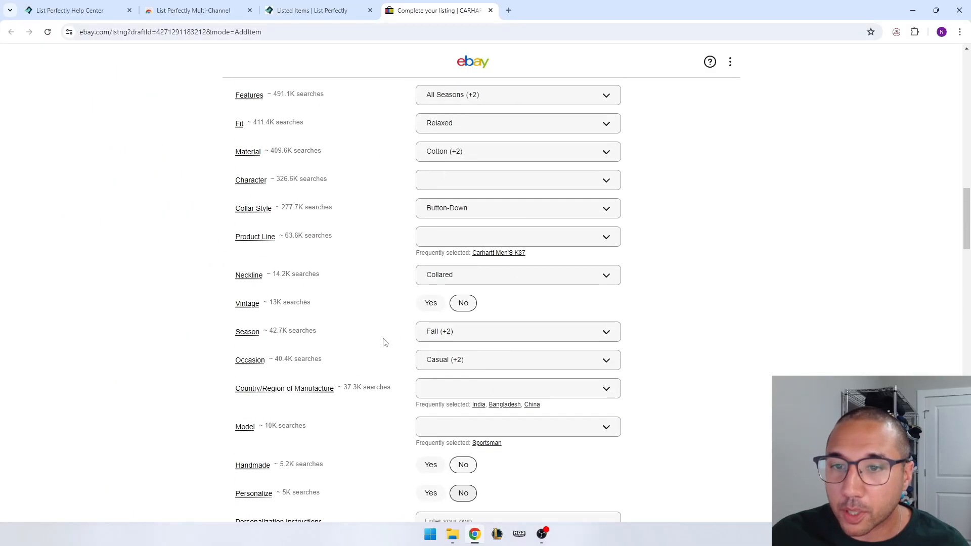
scroll(383, 342, up, 15)
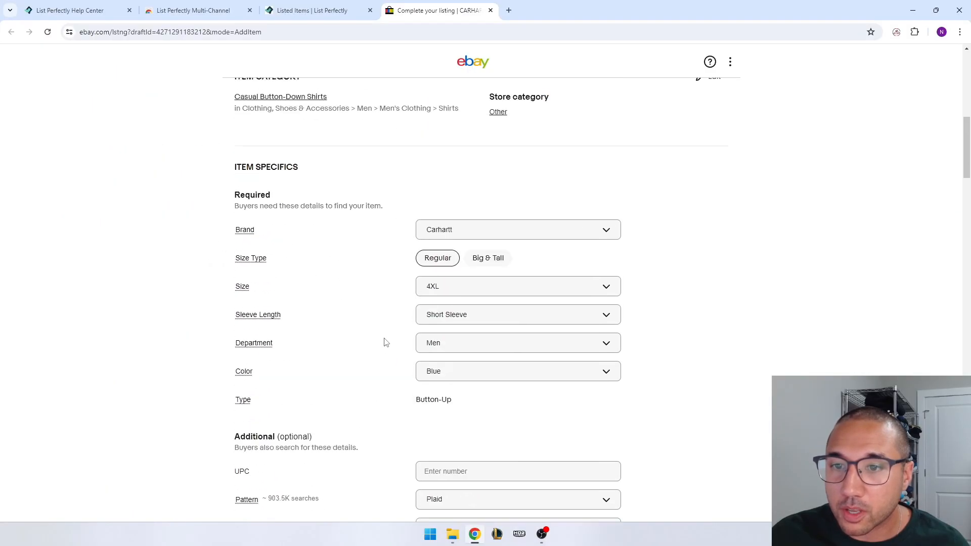
click(445, 293)
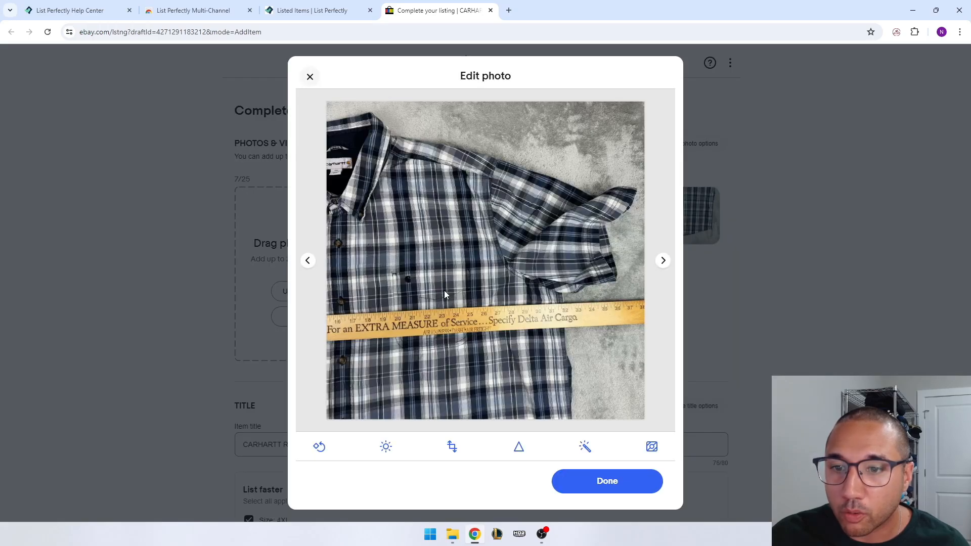
click(310, 77)
- Review the item condition and the description text with the shirt's size, measurements and condition
scroll(197, 387, down, 20)
scroll(202, 387, down, 9)
scroll(344, 340, down, 2)
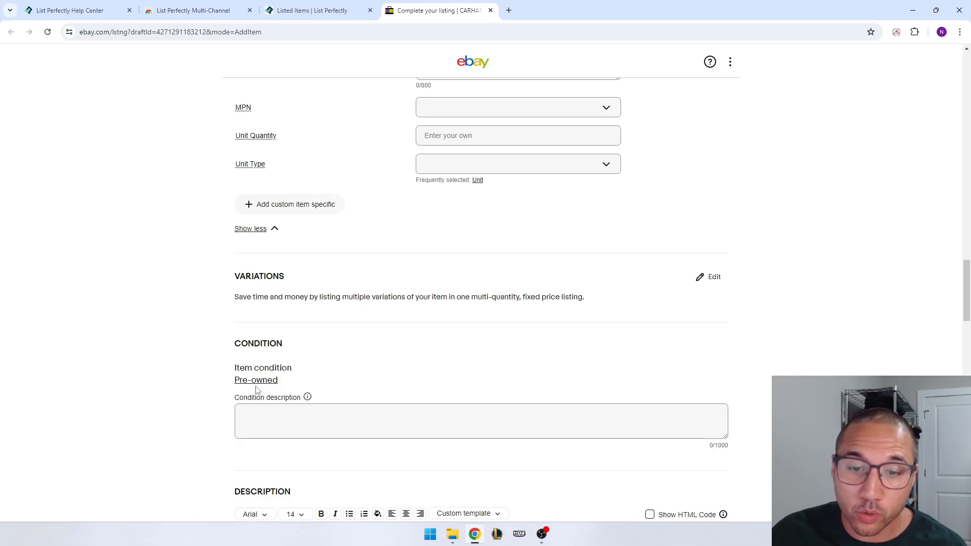
scroll(257, 390, down, 5)
drag(404, 347, 237, 285)
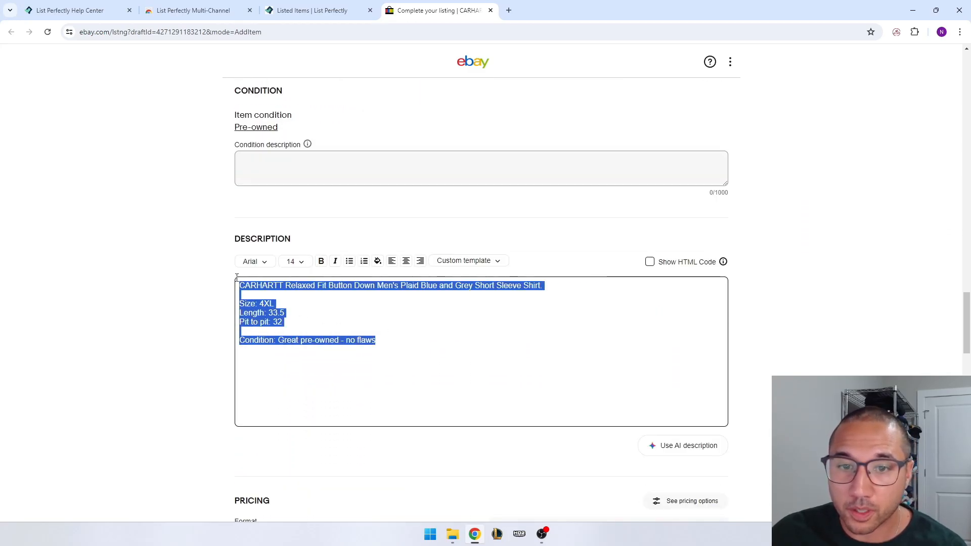
click(200, 356)
scroll(201, 351, down, 2)
click(285, 212)
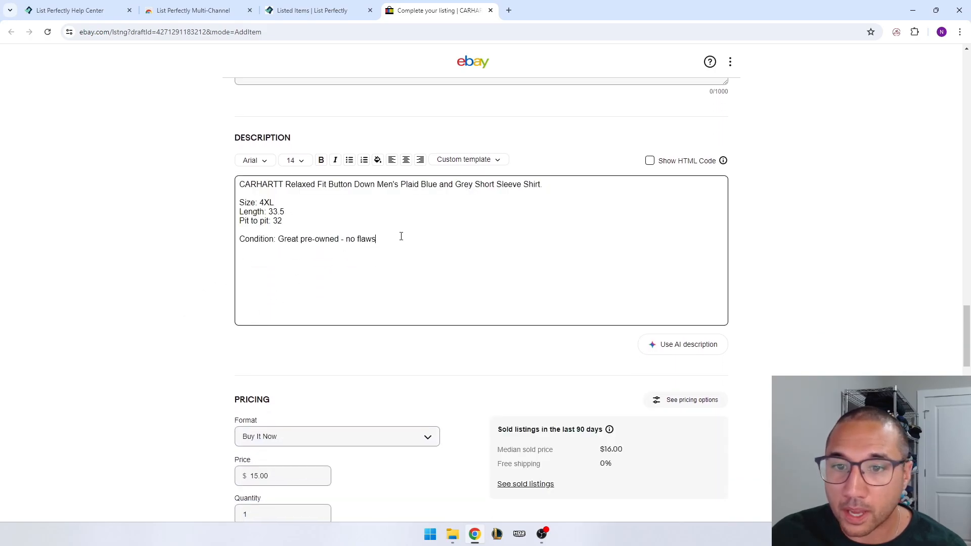
drag(401, 236, 204, 256)
- Review the listing's price and the available selling formats, leaving the format on Buy It Now
scroll(199, 368, down, 4)
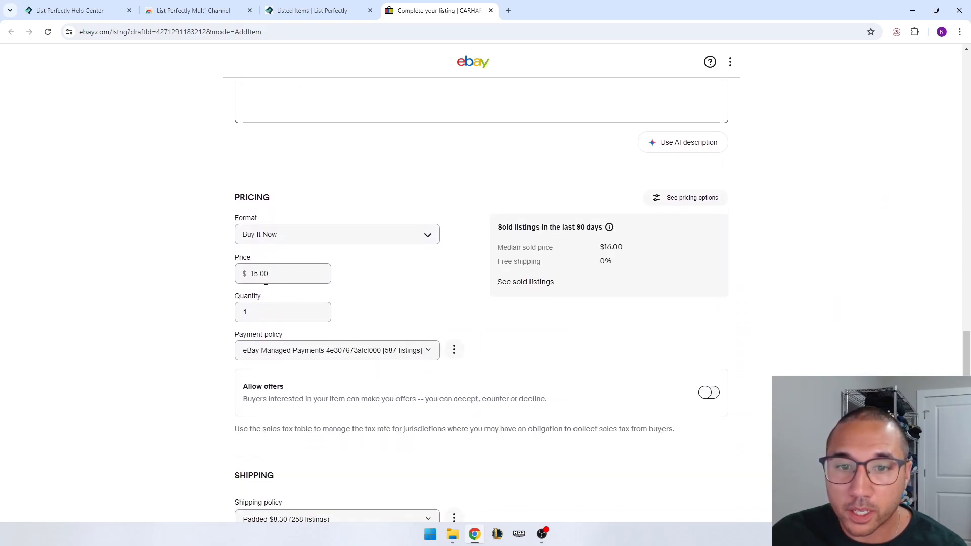
click(273, 276)
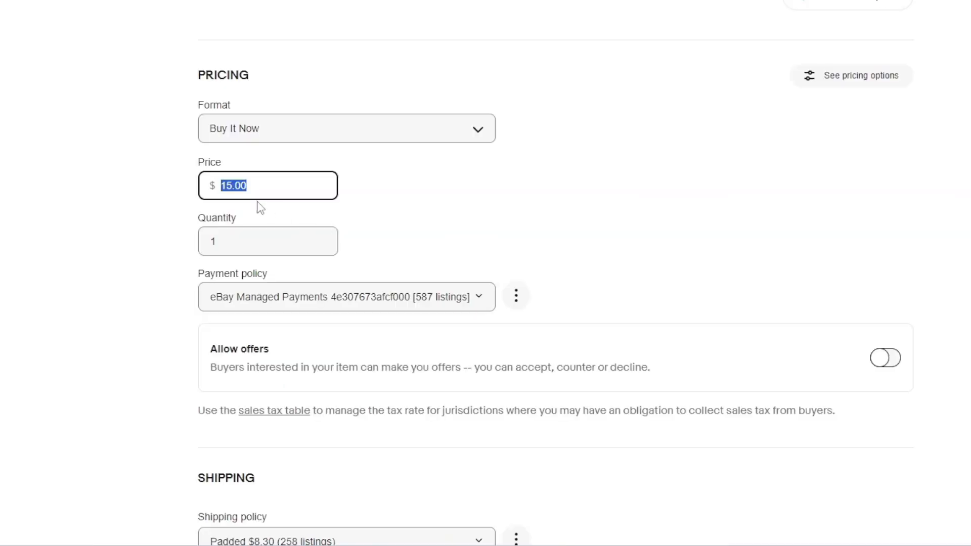
click(277, 136)
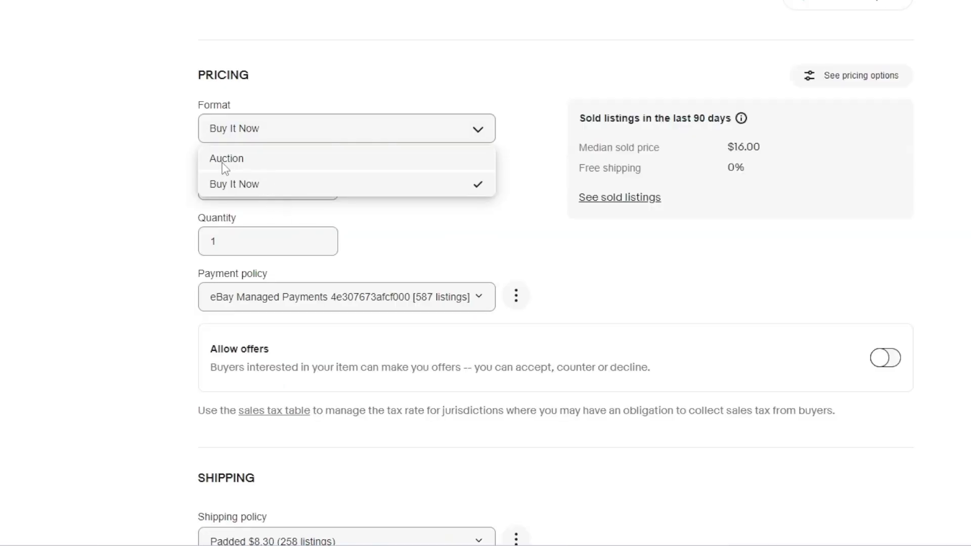
click(171, 203)
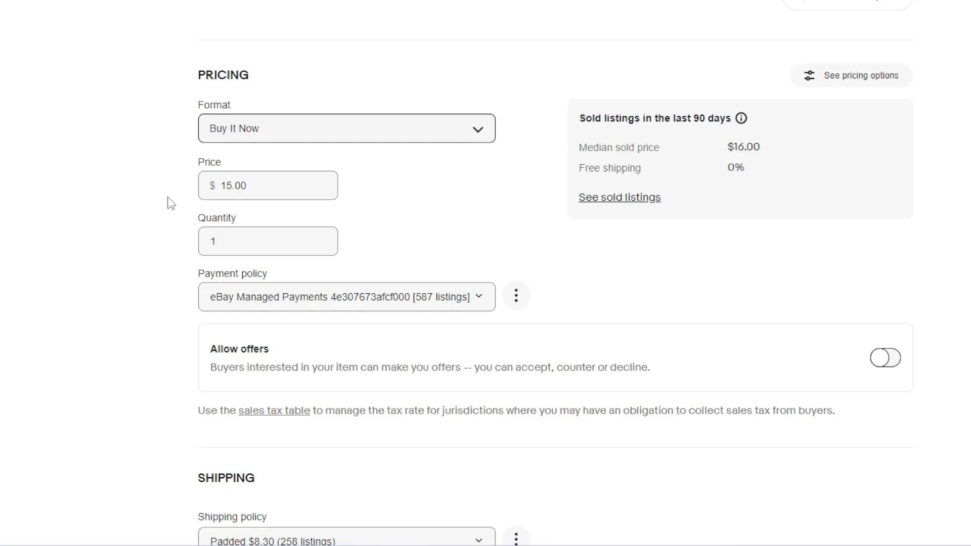
drag(242, 186, 122, 205)
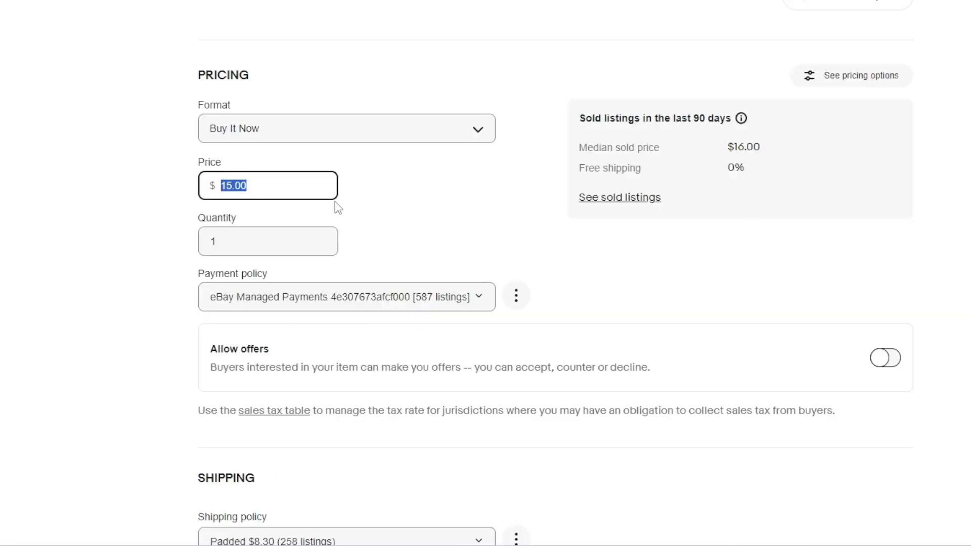
- Check the listing's price and the Allow offers setting in the pricing section
click(289, 178)
drag(235, 192, 143, 194)
click(332, 191)
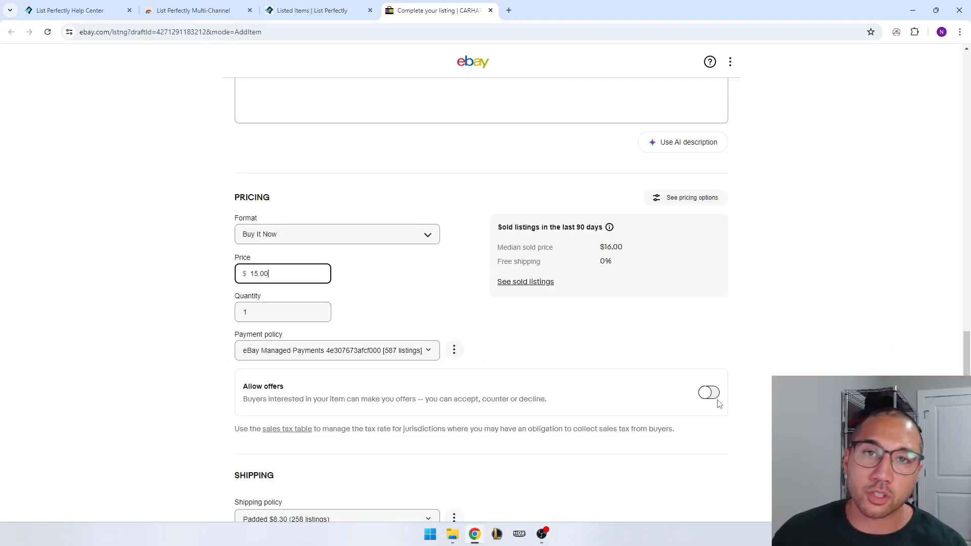
- Look through the saved shipping policies available for the listing
scroll(507, 390, down, 3)
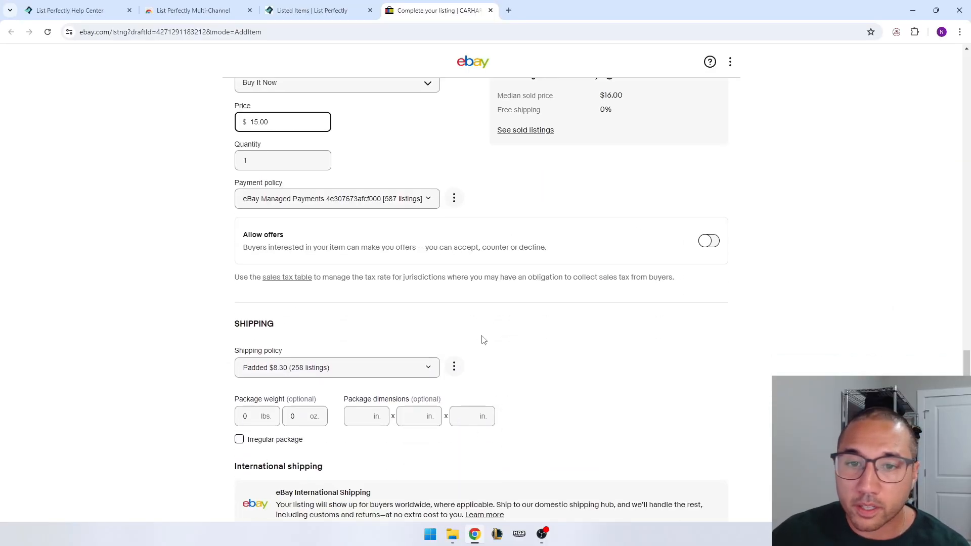
click(304, 368)
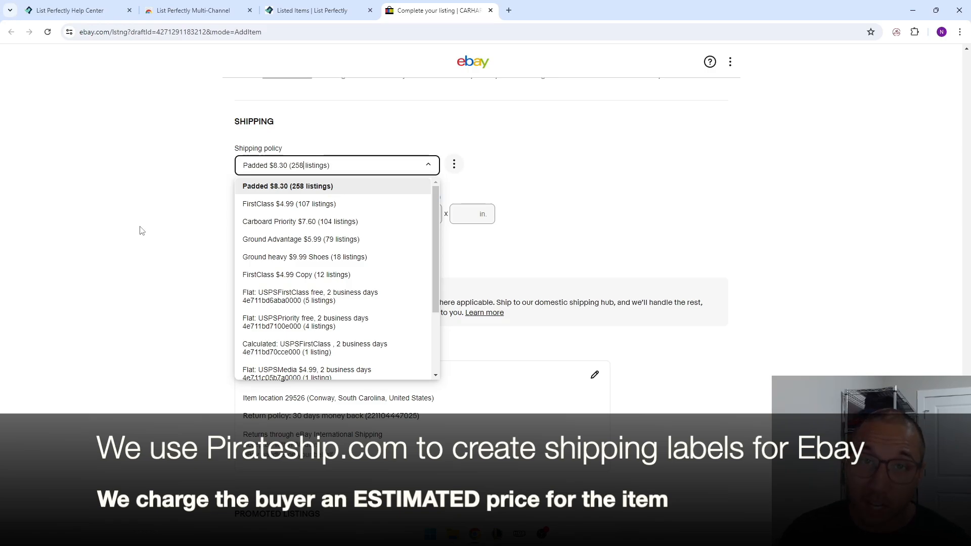
click(197, 178)
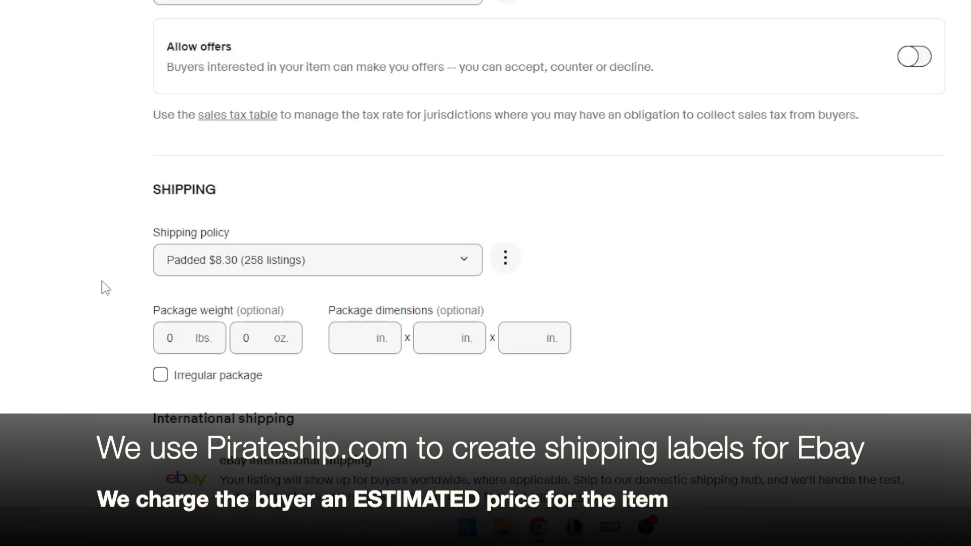
click(318, 260)
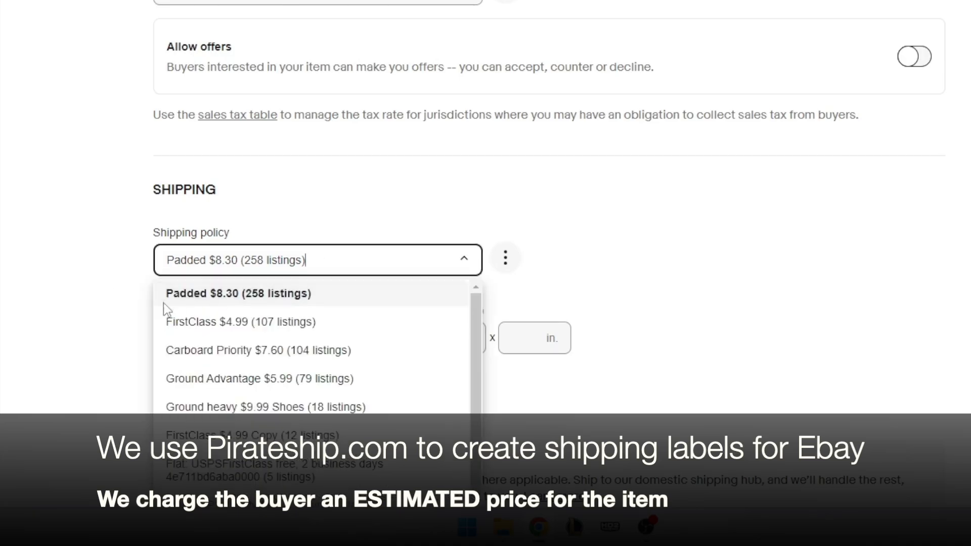
click(87, 309)
- Check the options for managing shipping policies and set the listing's shipping policy to Ground Advantage $5.99
click(505, 258)
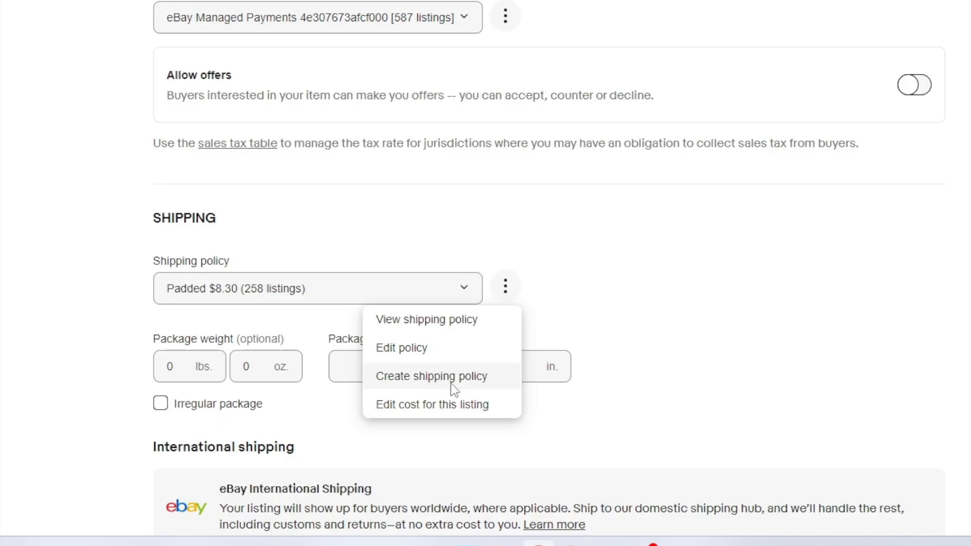
click(87, 319)
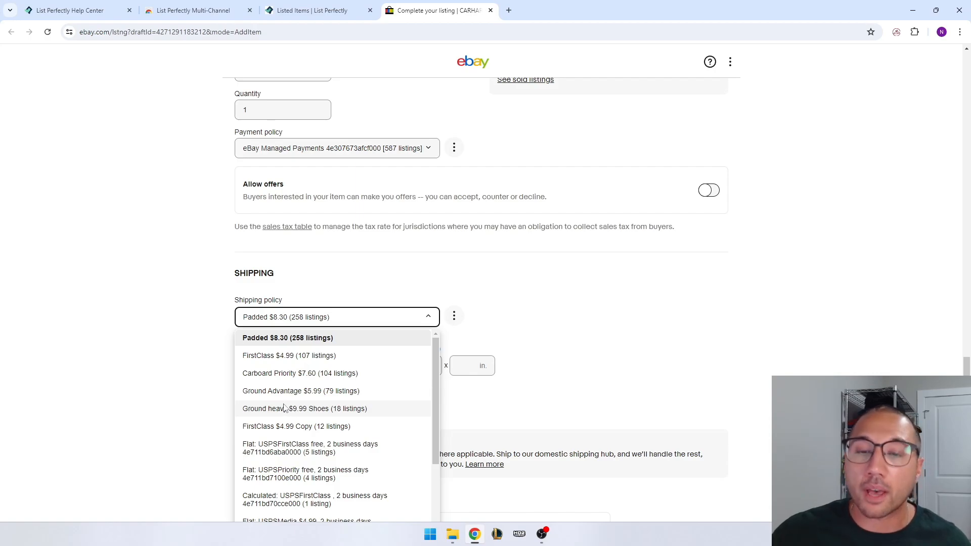
click(219, 395)
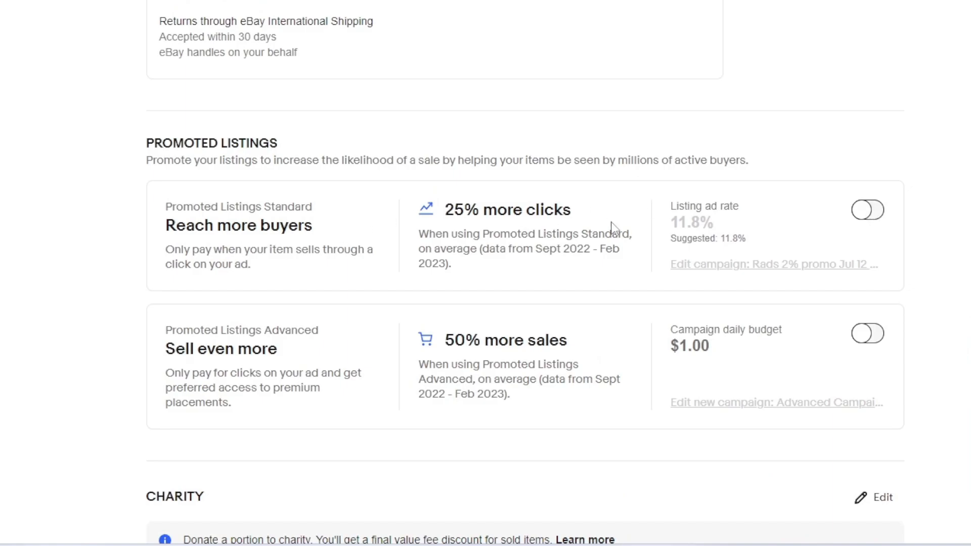
- Enable Promoted Listings Standard for the listing and set its ad rate to 2%
click(875, 214)
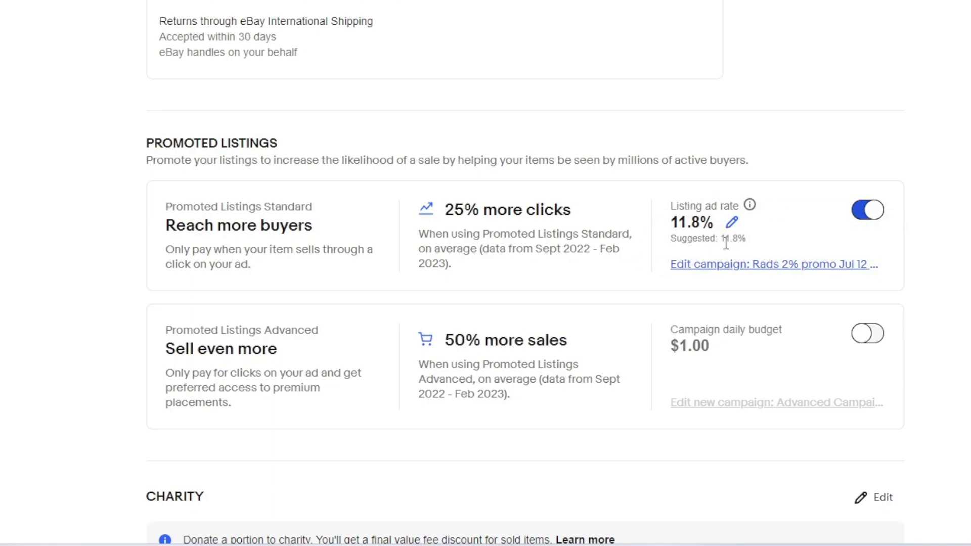
click(732, 223)
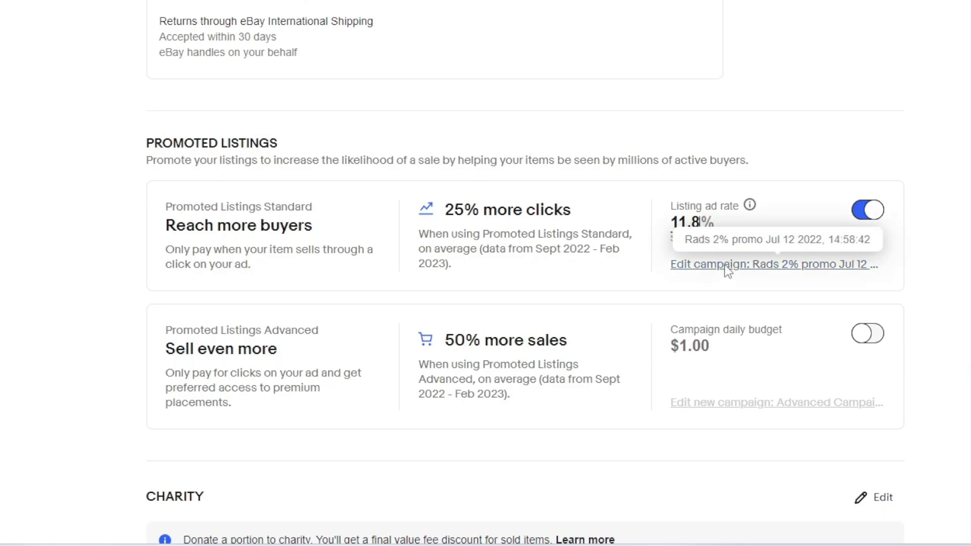
drag(692, 222, 559, 229)
drag(701, 222, 702, 221)
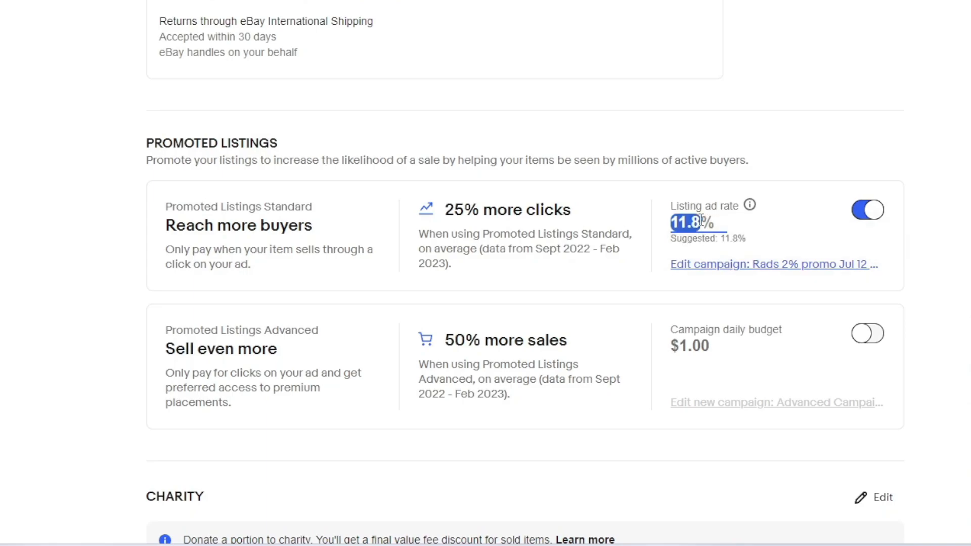
text(2)
key(Return)
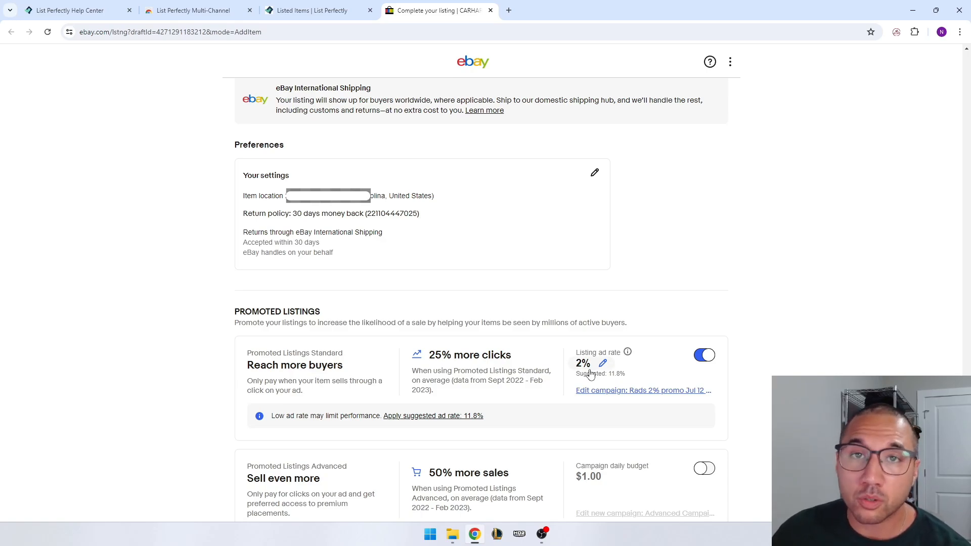
- Set the Promoted Listings Standard ad rate to 3%
click(591, 371)
double_click(586, 362)
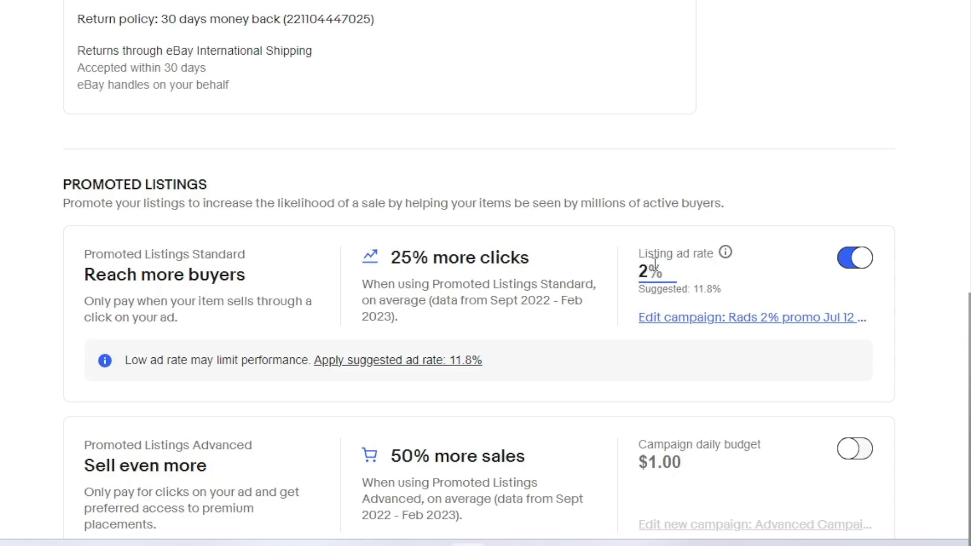
click(657, 272)
drag(650, 271, 639, 277)
text(3)
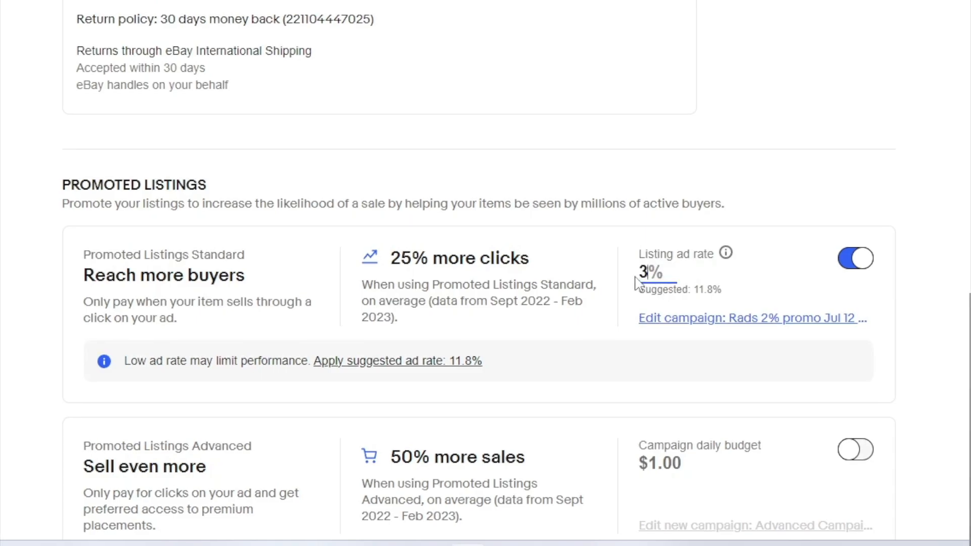
click(781, 188)
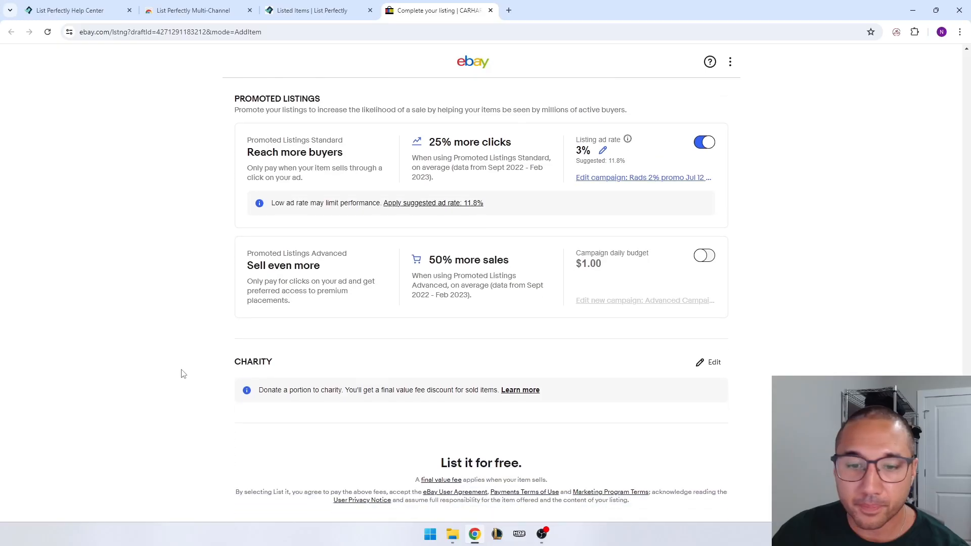
- Publish the Carhartt shirt listing on eBay and check the title of the live listing
scroll(183, 372, down, 1)
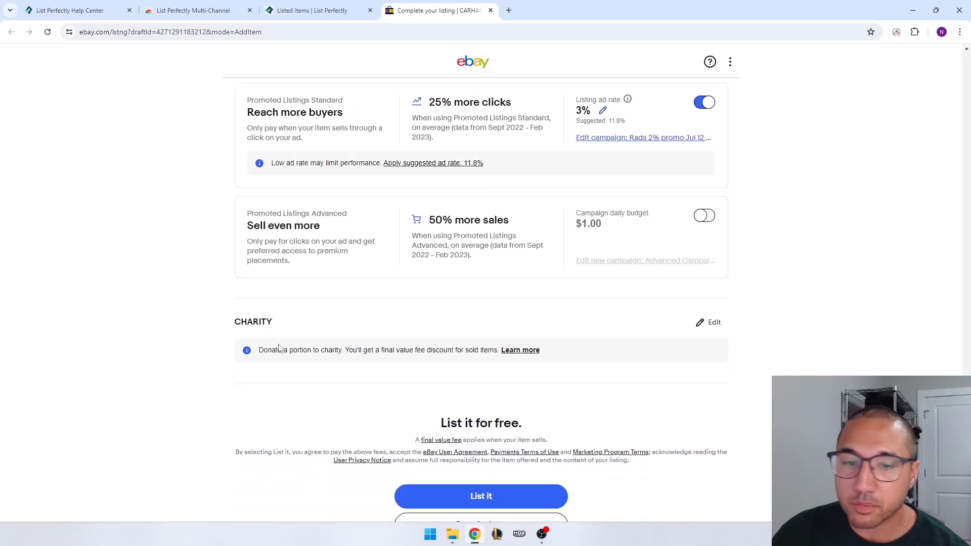
scroll(404, 358, down, 2)
scroll(404, 358, down, 1)
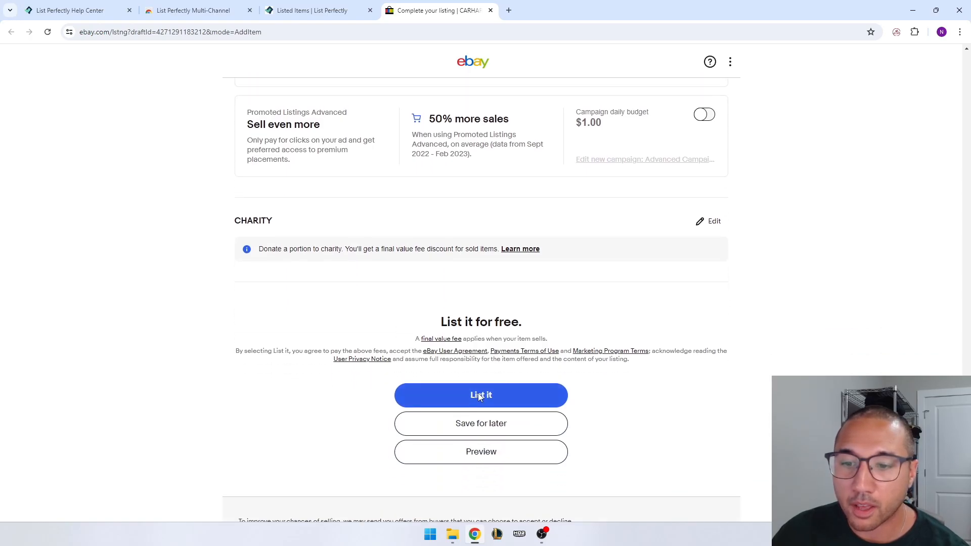
click(474, 399)
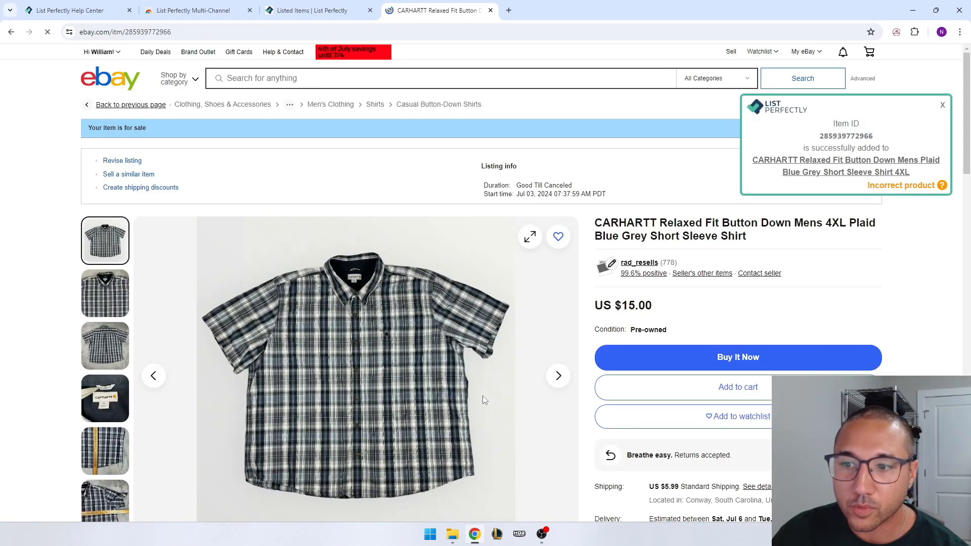
drag(719, 236, 333, 359)
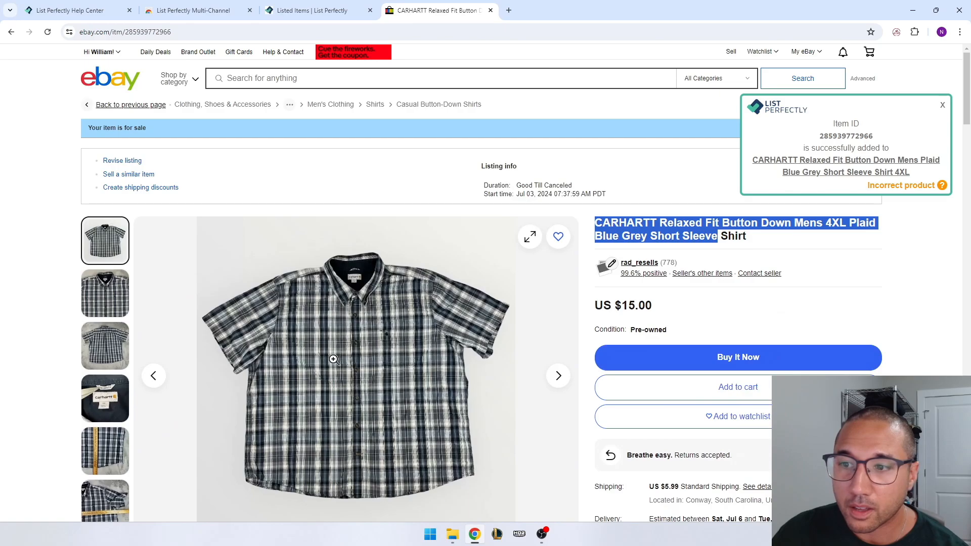
click(737, 231)
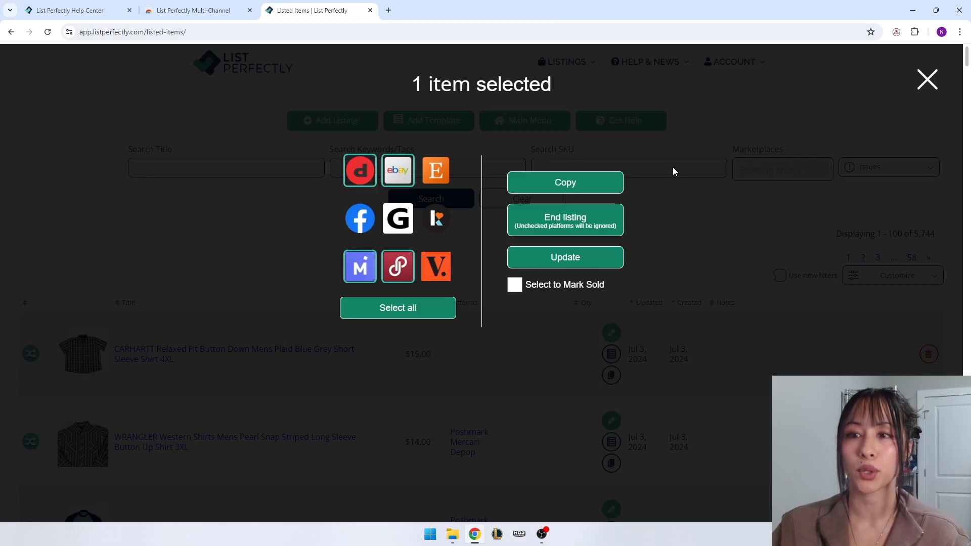
- Dismiss the marketplace selection in List Perfectly and look over the listed items
click(673, 171)
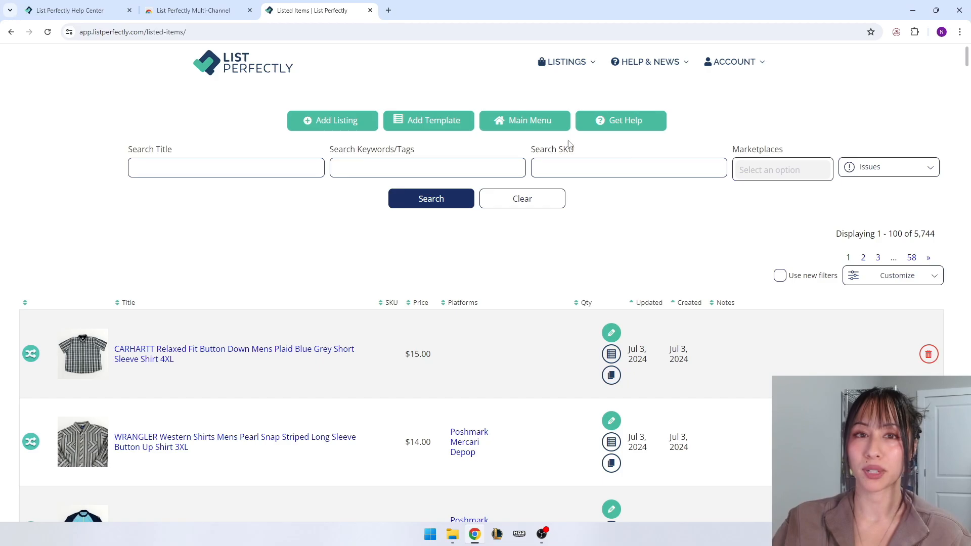
scroll(382, 277, down, 5)
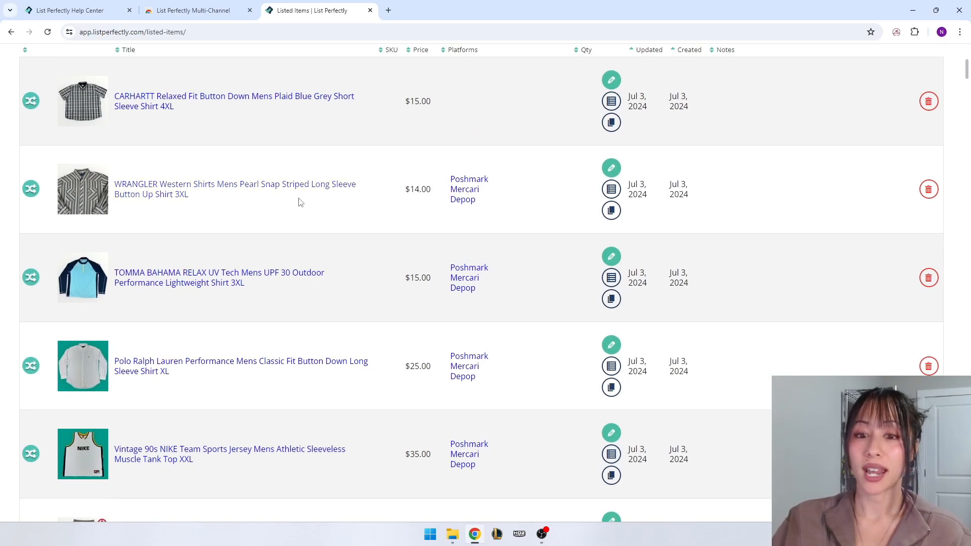
scroll(329, 304, up, 5)
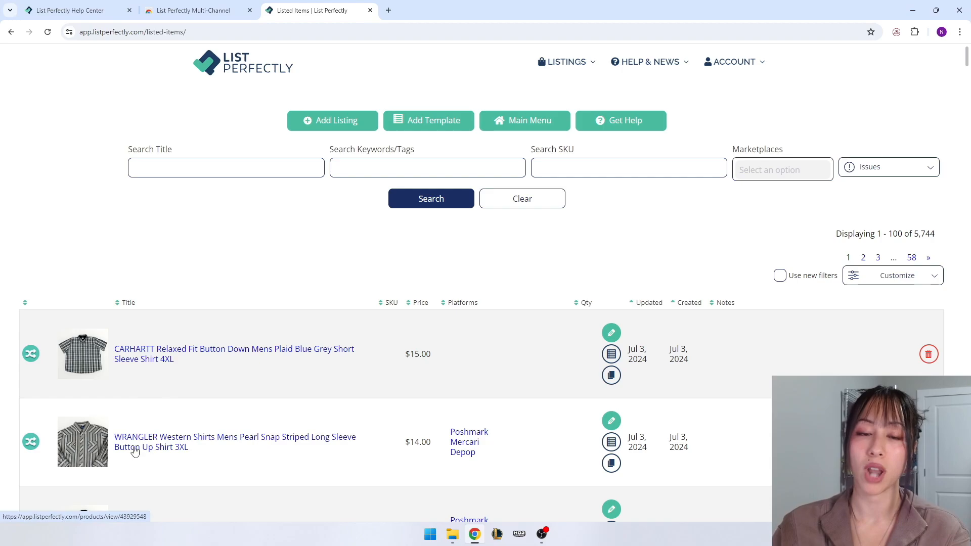
- Search the listed items' titles for "wrangler" and look through the matching items
click(180, 167)
text(wrangler)
key(Return)
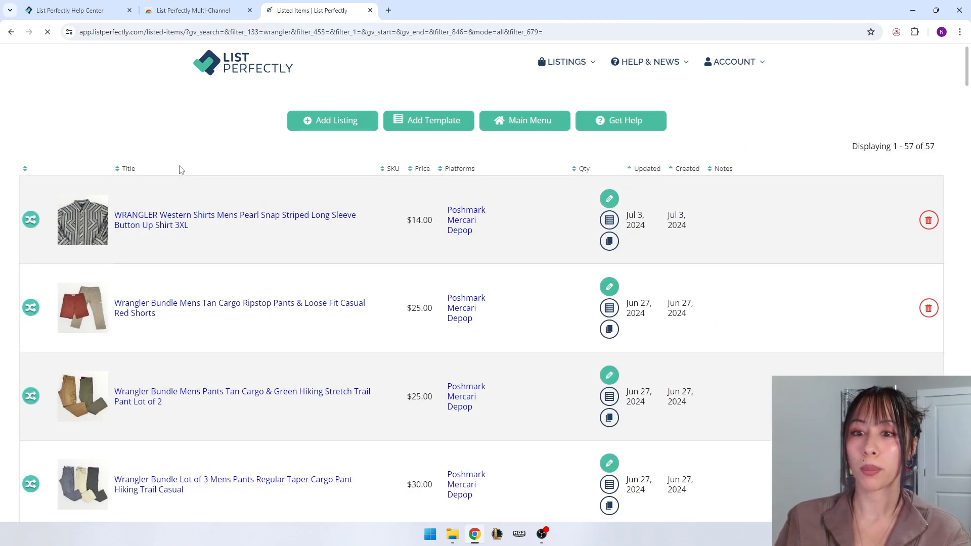
scroll(230, 311, down, 6)
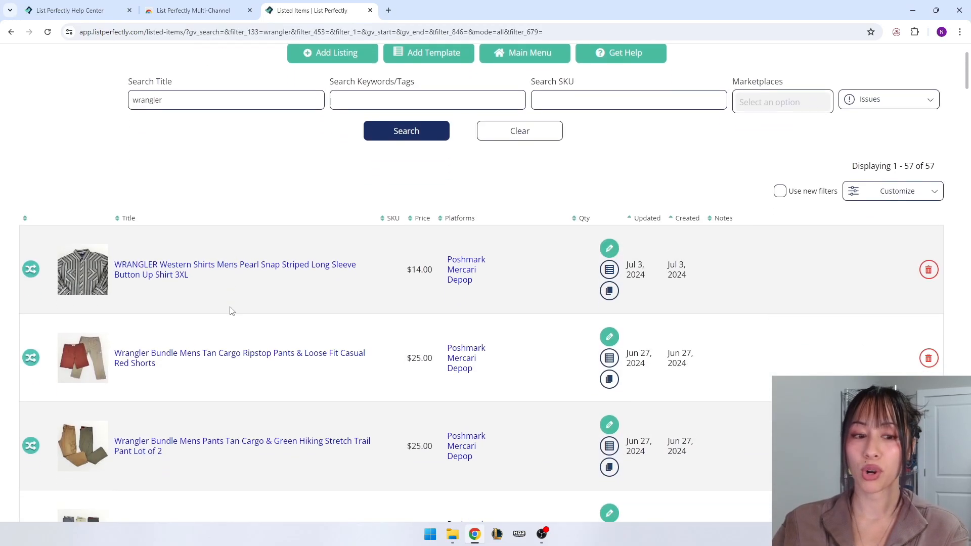
scroll(231, 311, down, 8)
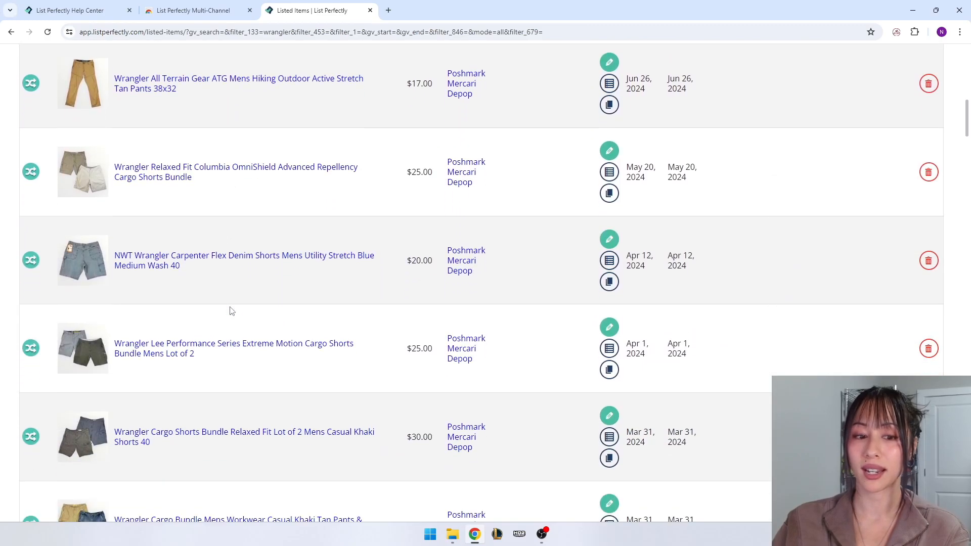
scroll(230, 312, down, 6)
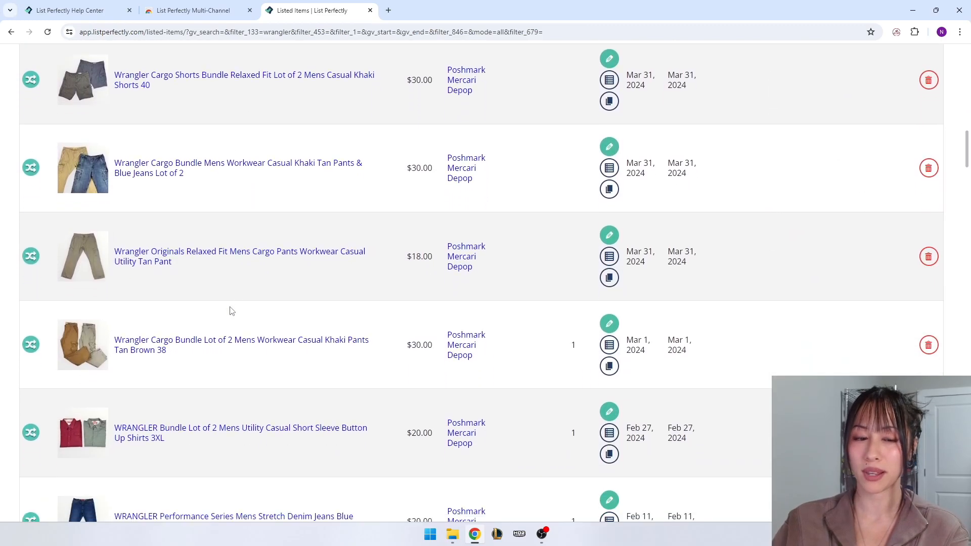
scroll(339, 355, up, 20)
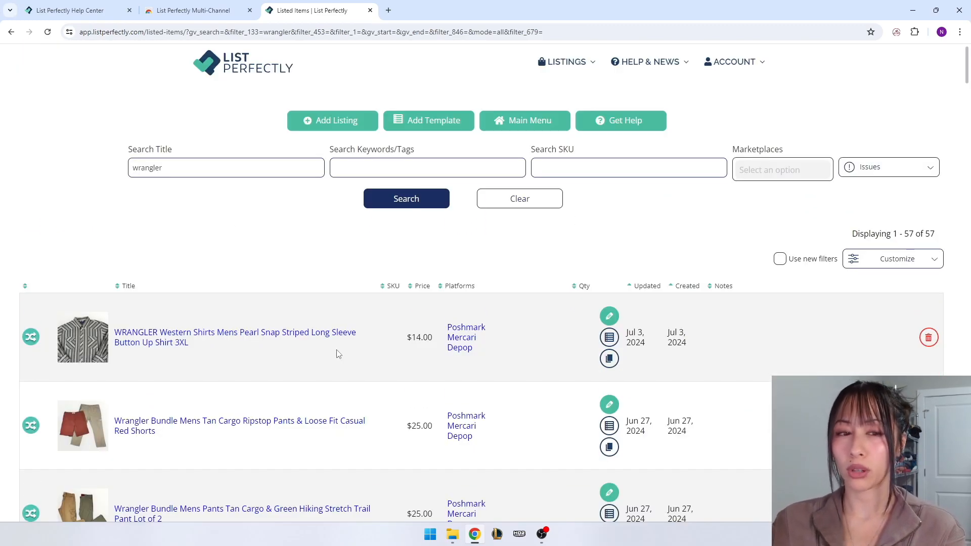
- Narrow the listed items by searching for "wrangler shirt" and for the title "wrangler western shirts"
text(shirt)
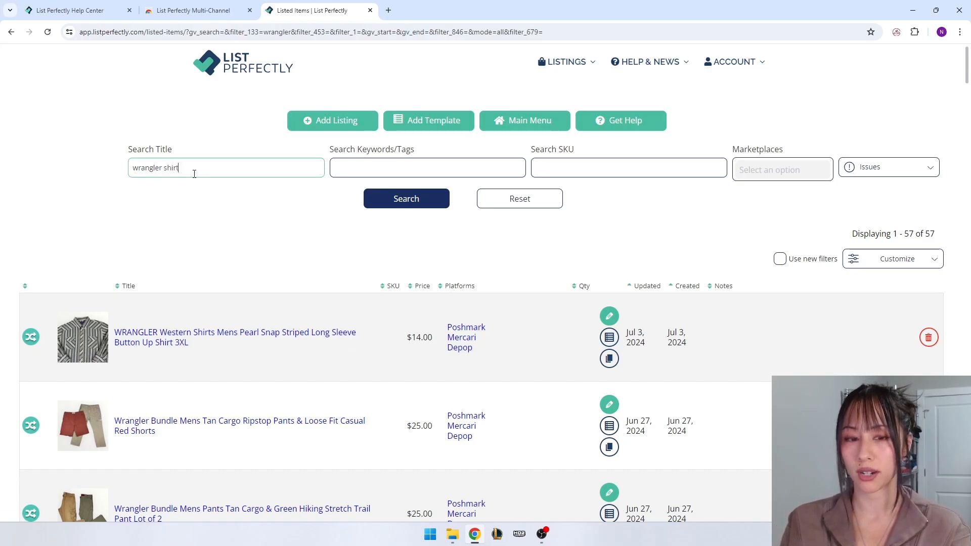
key(Return)
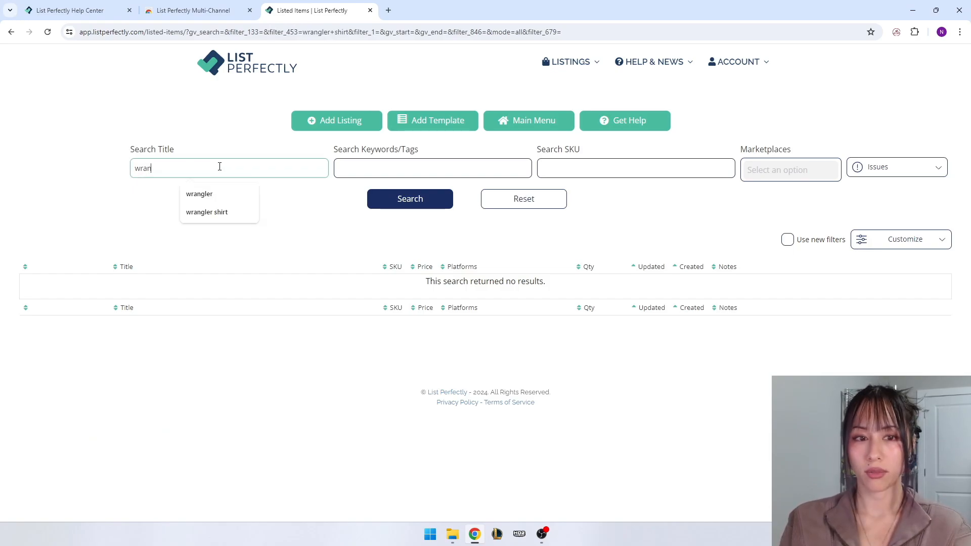
text(er western shirts)
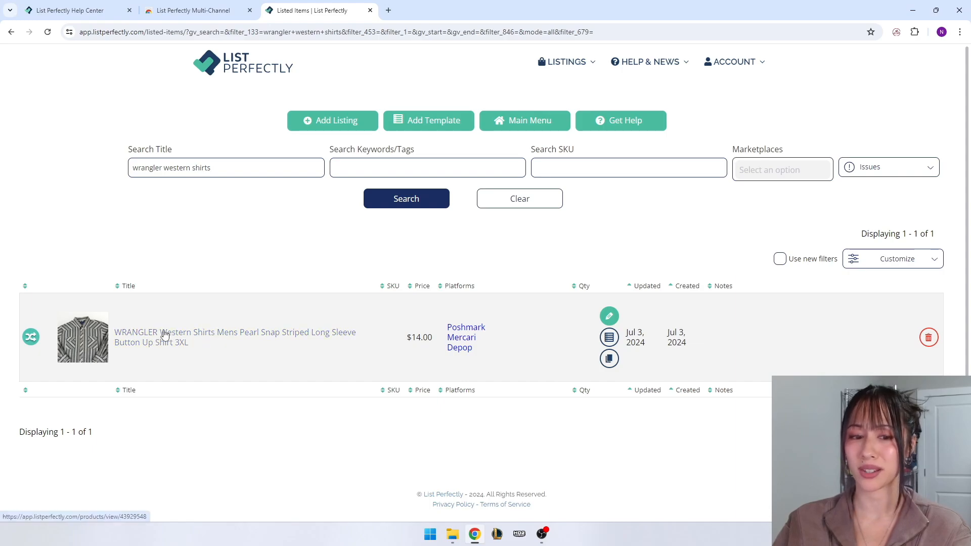
click(226, 167)
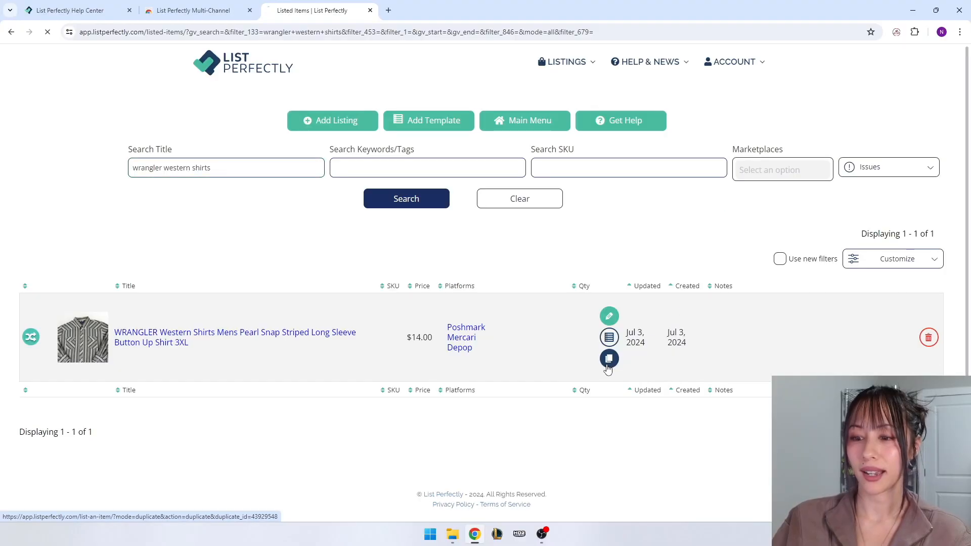
- Duplicate the Wrangler Western pearl snap shirt listing and review the copy's photos, title and short description
click(688, 331)
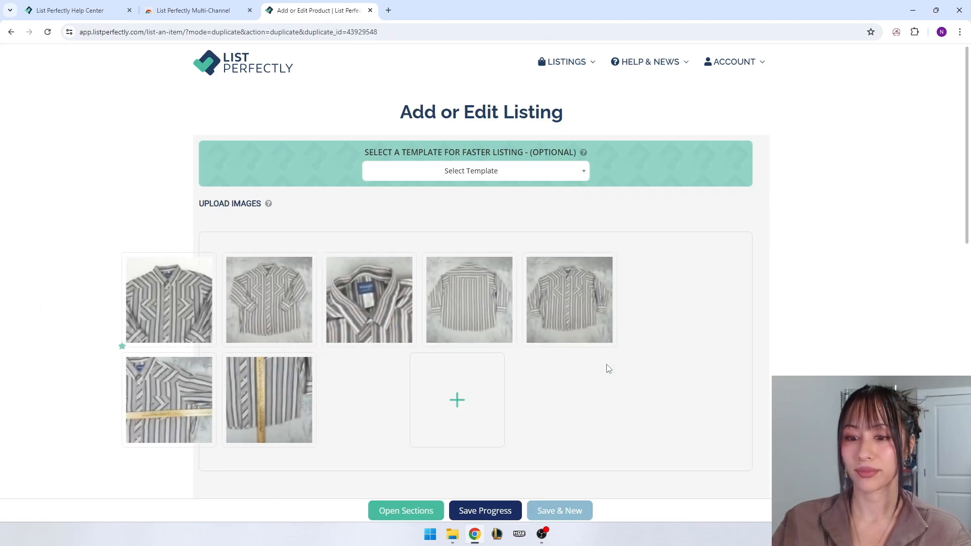
scroll(608, 369, down, 2)
scroll(609, 369, down, 6)
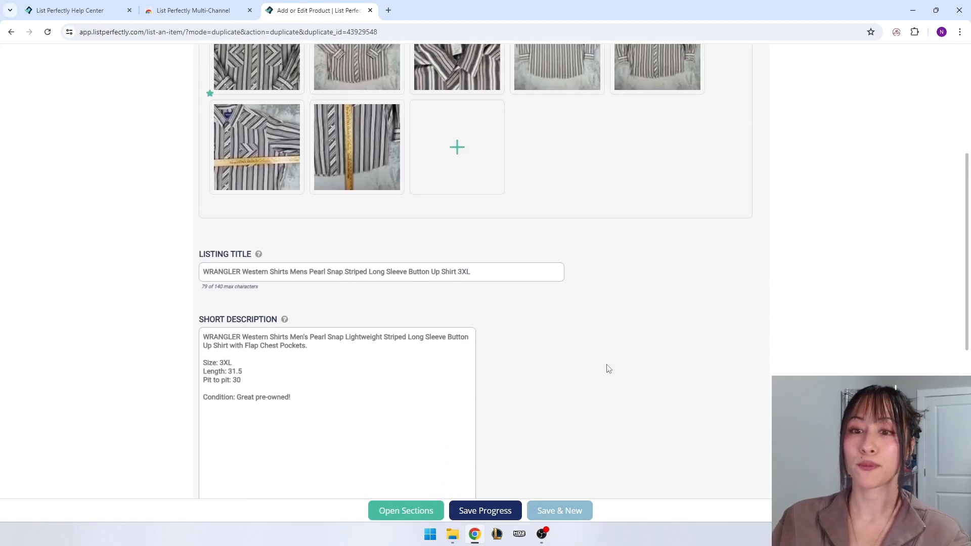
scroll(609, 368, up, 4)
scroll(609, 368, down, 1)
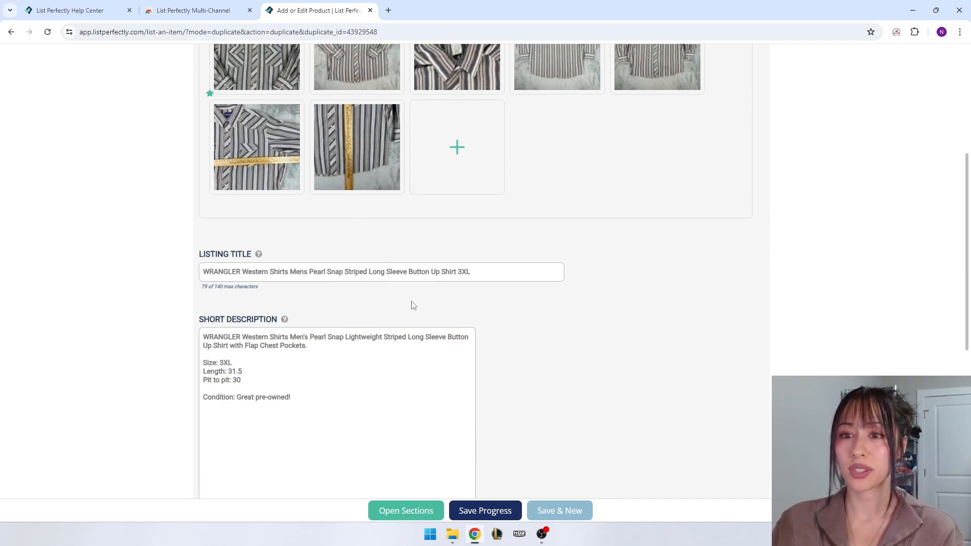
- Remove all seven photos of the original shirt from the duplicated Wrangler listing
scroll(415, 302, down, 1)
scroll(418, 303, up, 4)
mouse_move(289, 184)
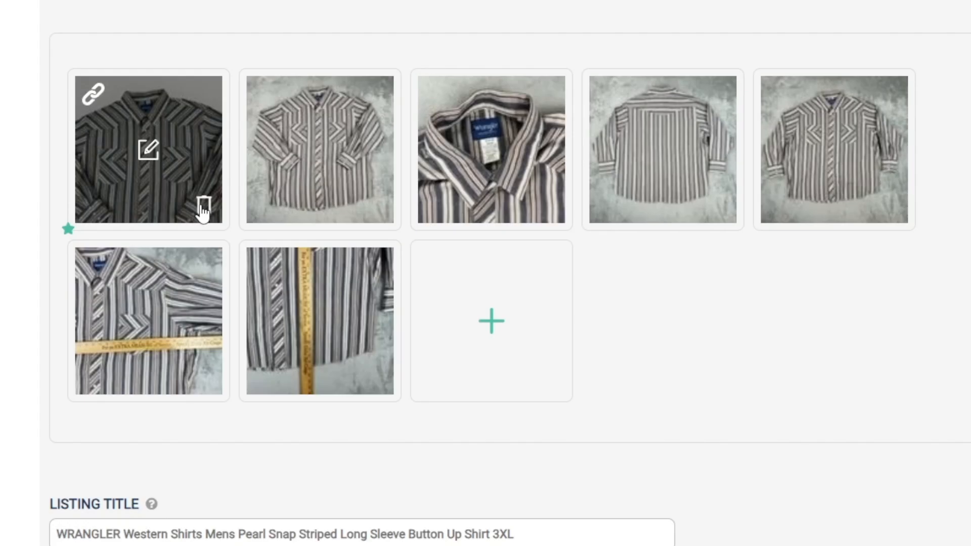
click(203, 207)
click(203, 207)
click(204, 207)
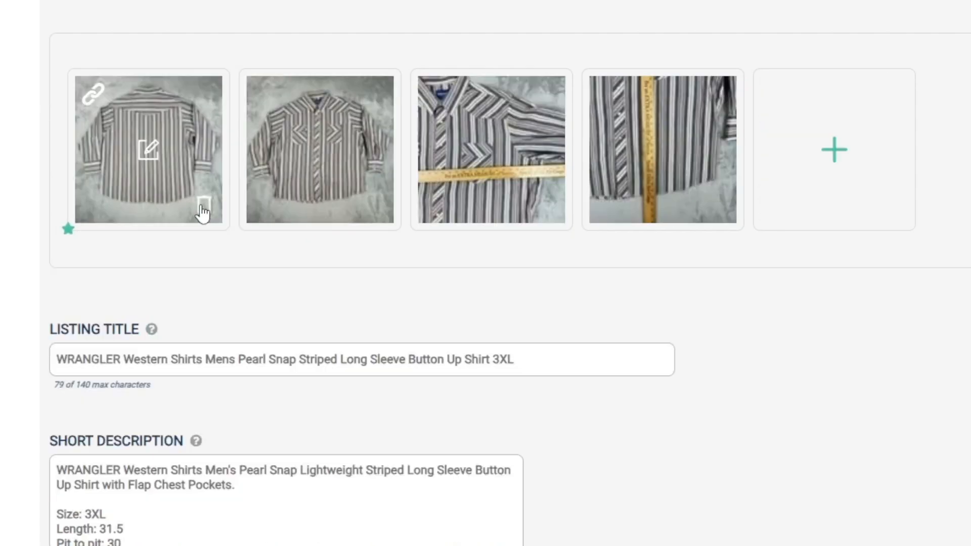
click(203, 206)
click(204, 207)
click(203, 206)
click(203, 207)
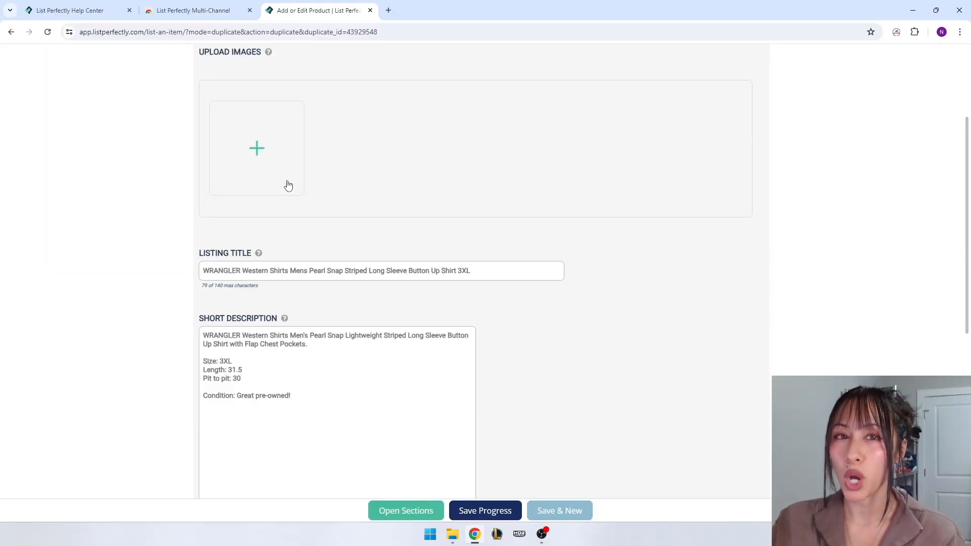
- Upload the grey striped shirt's photos IMG_5238 to IMG_5244 and Photoroom_014_20240702_074518 from the Pictures folder
click(274, 163)
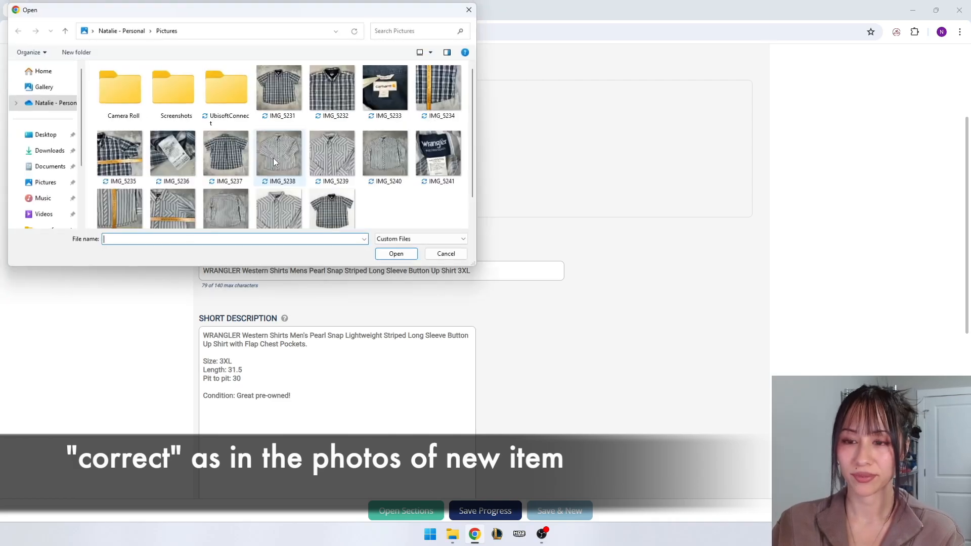
scroll(286, 196, down, 1)
click(286, 197)
ctrl+click(289, 131)
ctrl+click(335, 124)
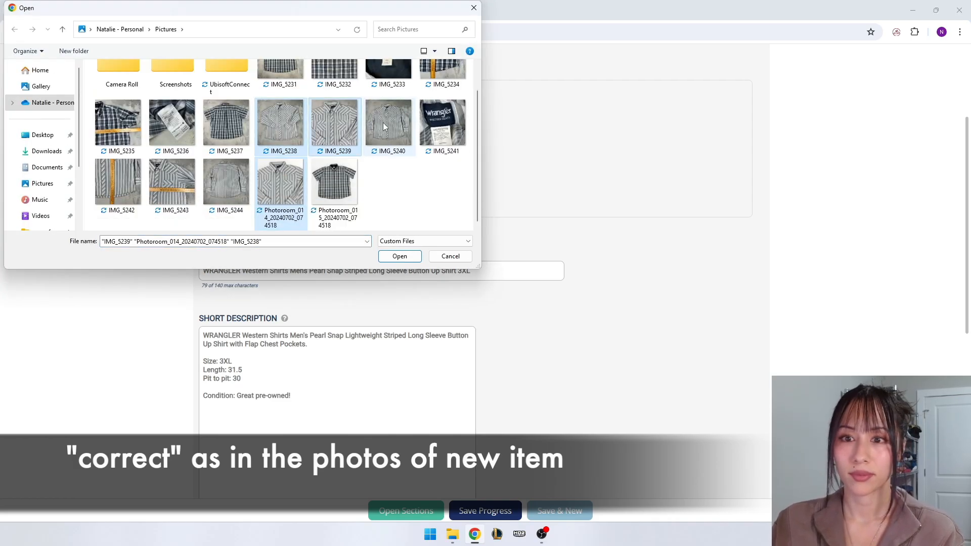
ctrl+click(384, 126)
ctrl+click(442, 124)
ctrl+click(226, 182)
ctrl+click(172, 183)
ctrl+click(118, 182)
click(399, 256)
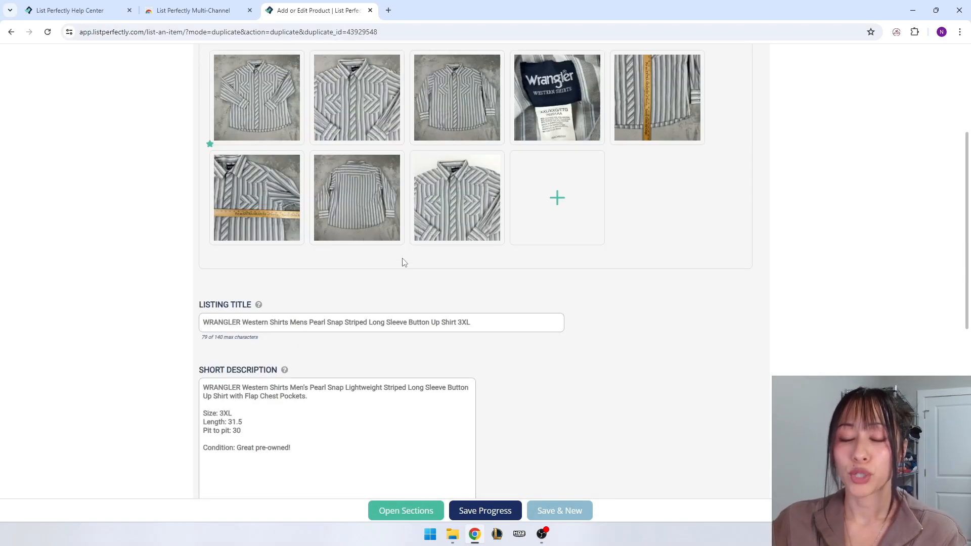
- Set the pit to pit measurement in the short description to 27
click(301, 399)
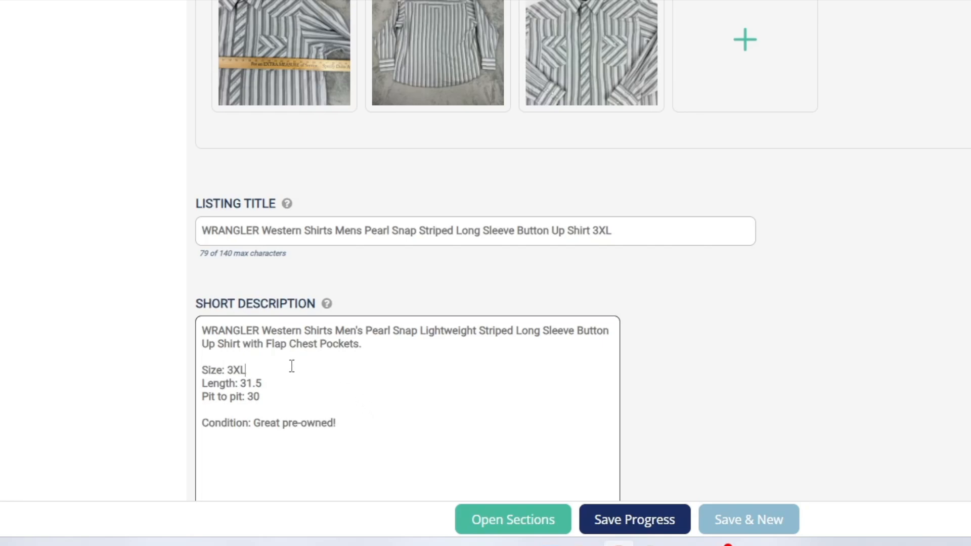
click(281, 398)
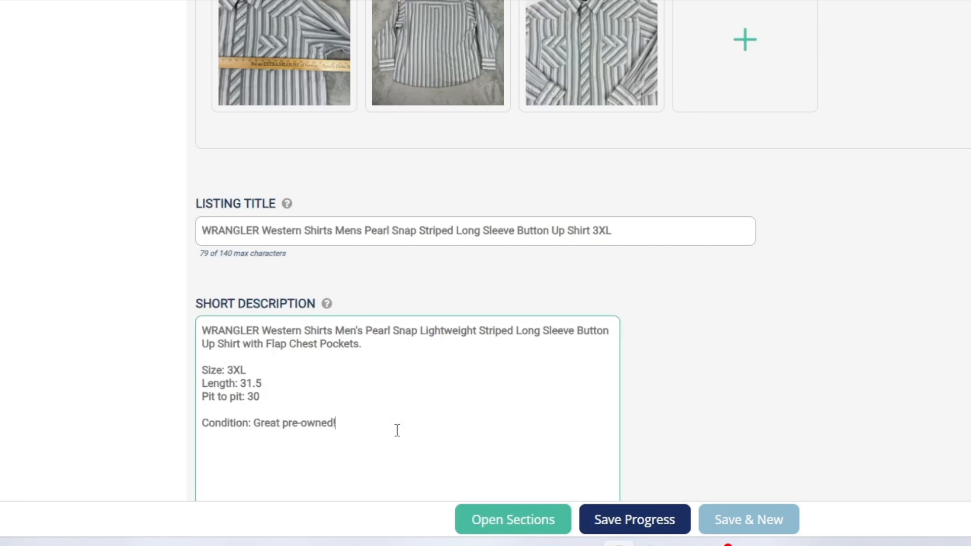
drag(361, 425, 202, 421)
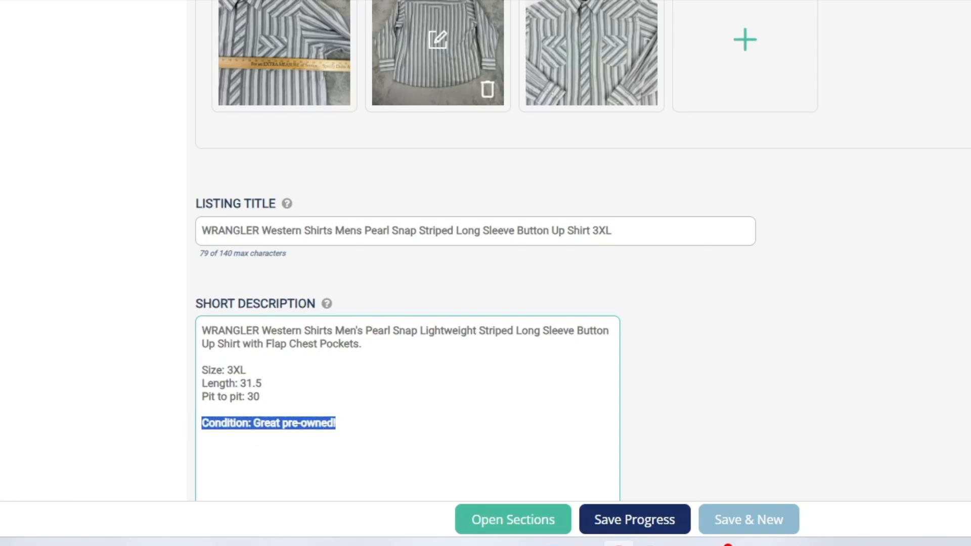
click(284, 396)
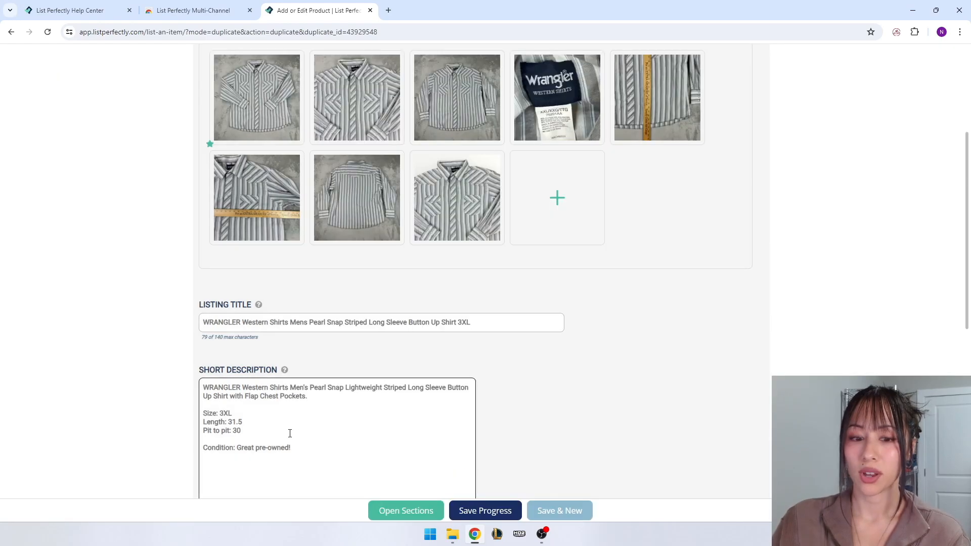
key(BackSpace)
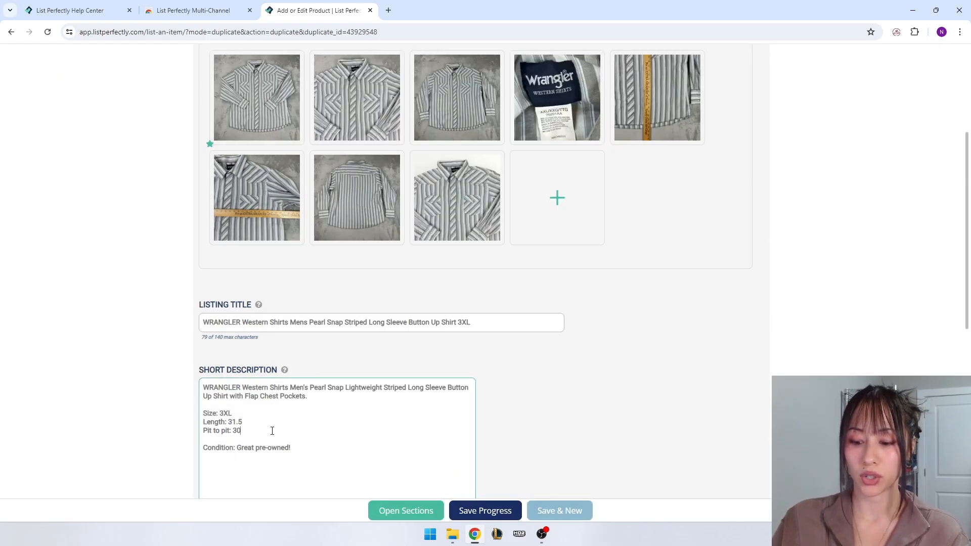
key(BackSpace)
text(27)
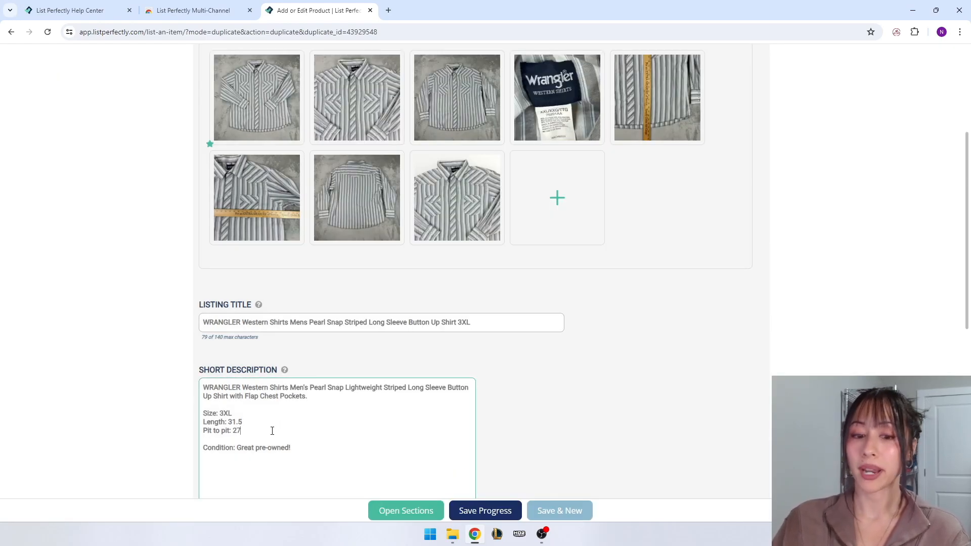
drag(232, 433, 204, 433)
- Check the length photo, then set the short description's length to "30 with a slightly extended back" and its size to XXL
click(251, 434)
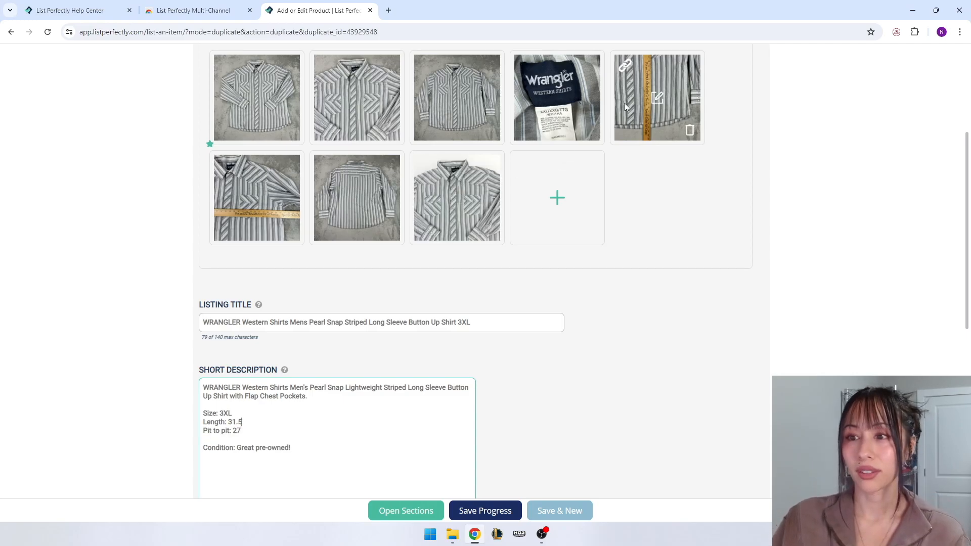
click(658, 97)
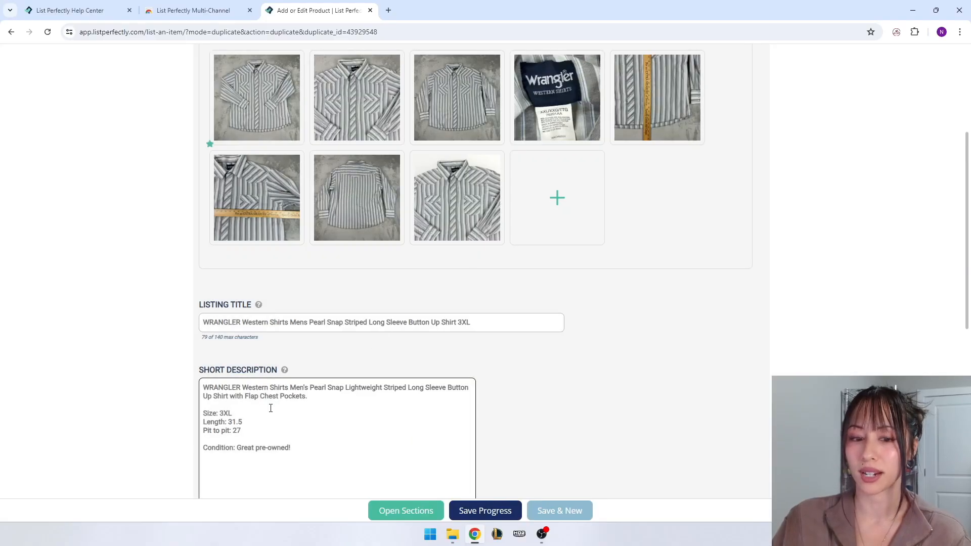
click(268, 423)
key(BackSpace)
key(BackSpace)
key(BackSpace)
text(0 with a slightly exten)
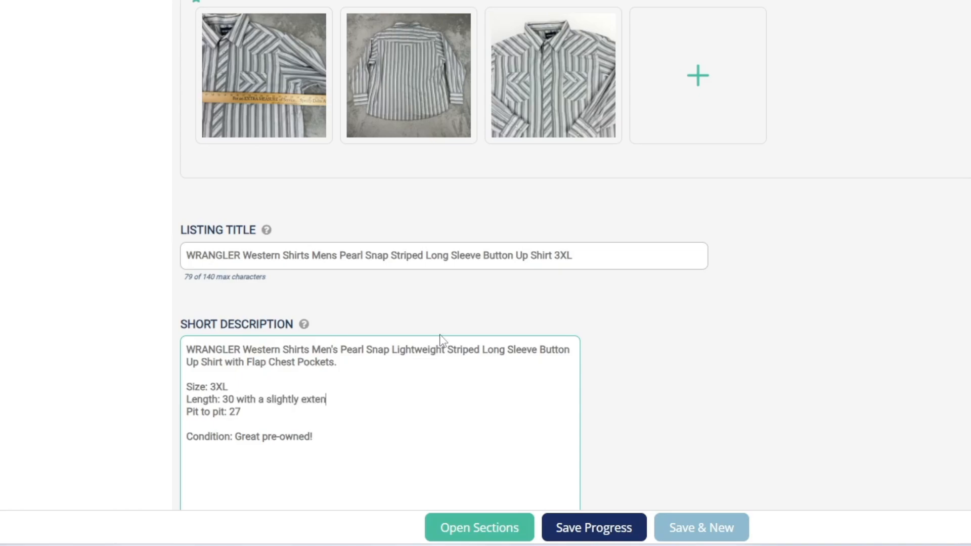
text(ded bac)
key(BackSpace)
text(X)
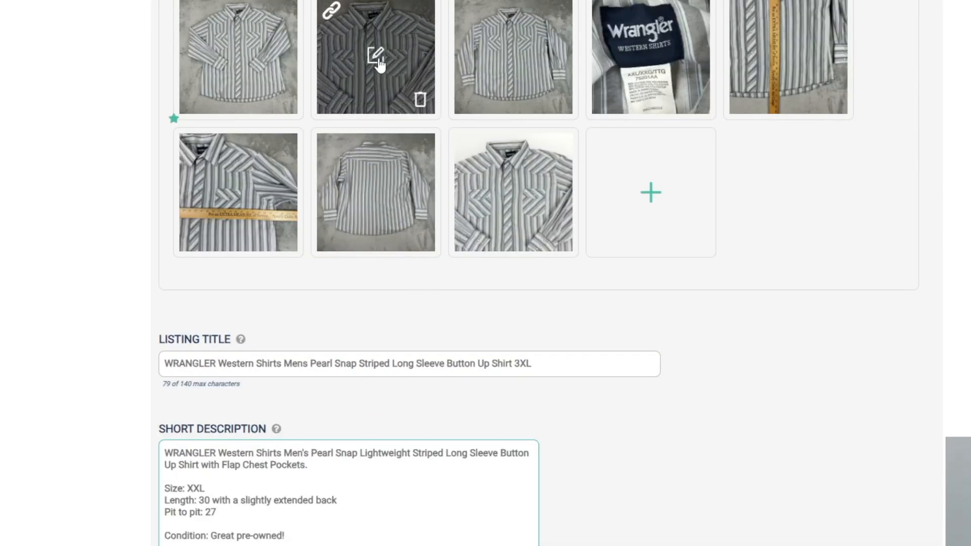
- Enlarge the two close-up photos to check the shirt's colour and add "Grey" before "Button Up Shirt" in the short description
click(376, 58)
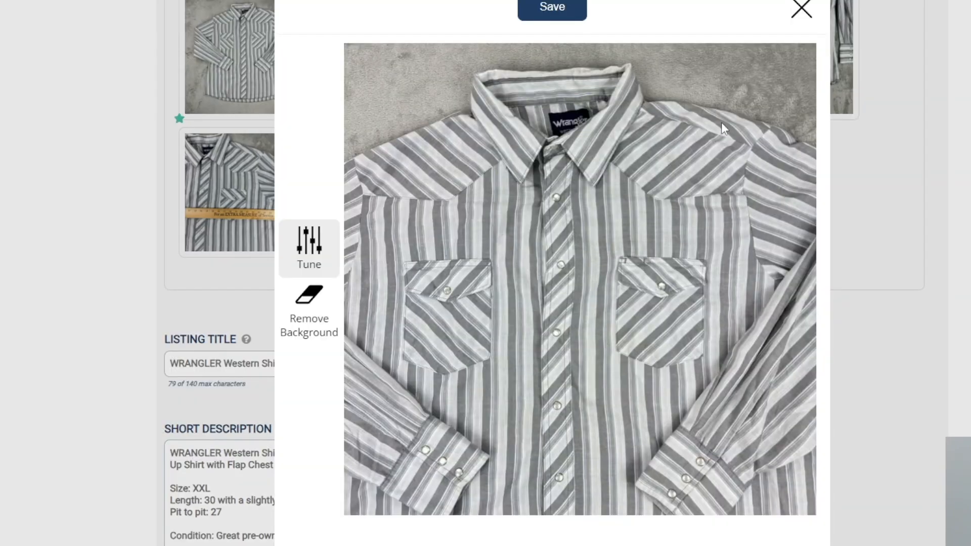
click(801, 10)
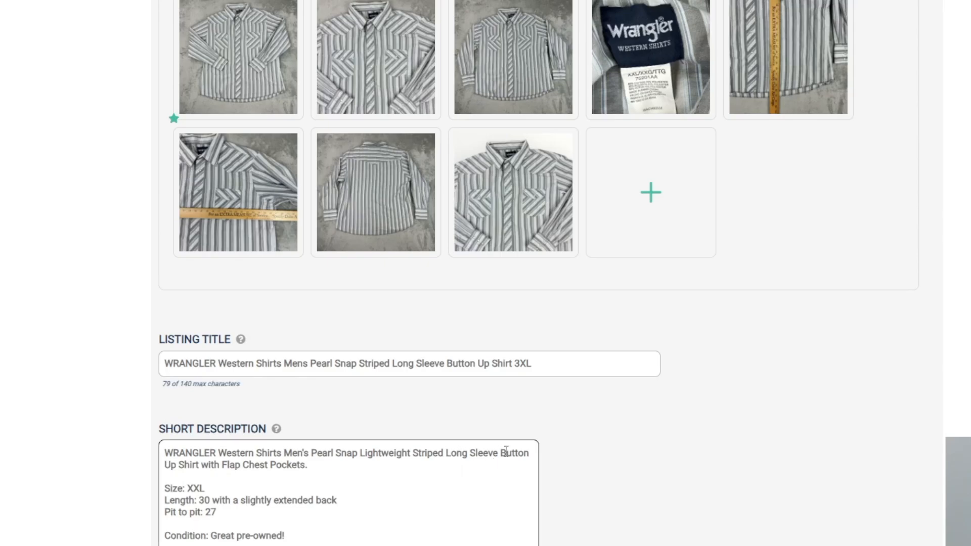
click(558, 237)
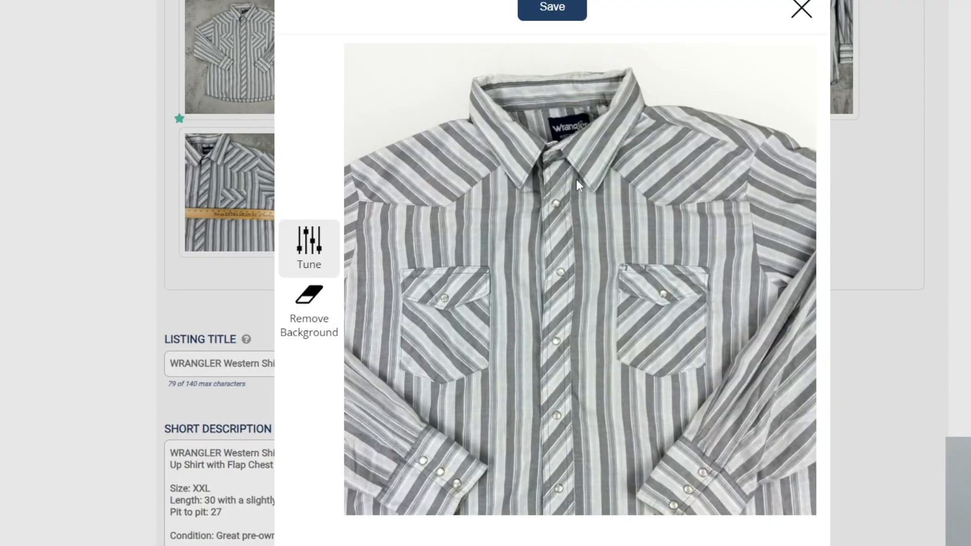
key(Escape)
click(514, 198)
click(803, 15)
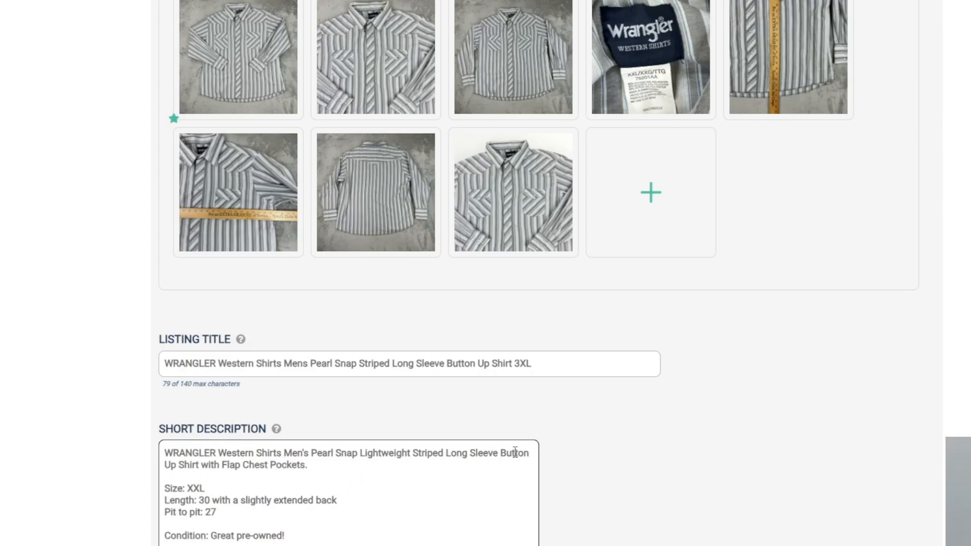
click(500, 454)
text(Grey)
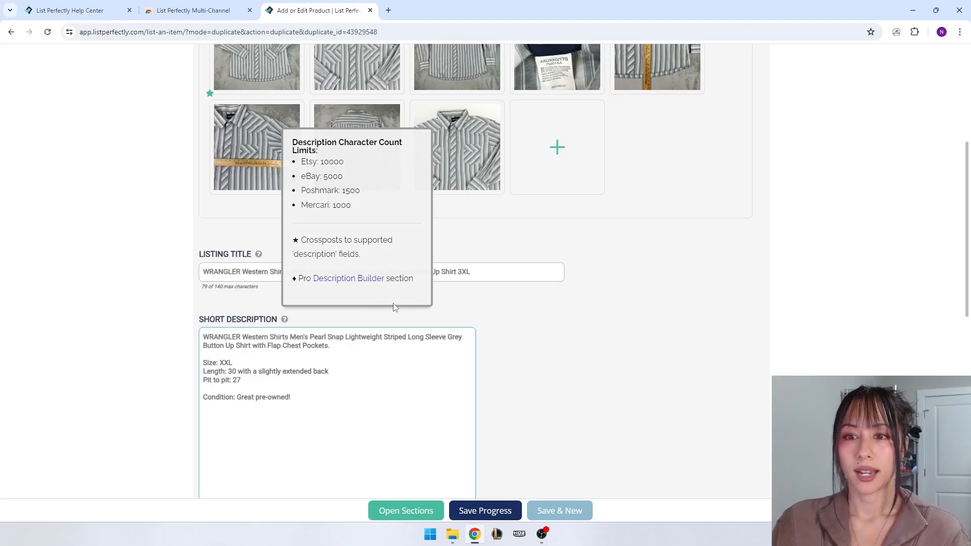
- Remove the grey-background close-up and reorder the photos with the white-background close-up first and the back view fourth
scroll(483, 420, up, 3)
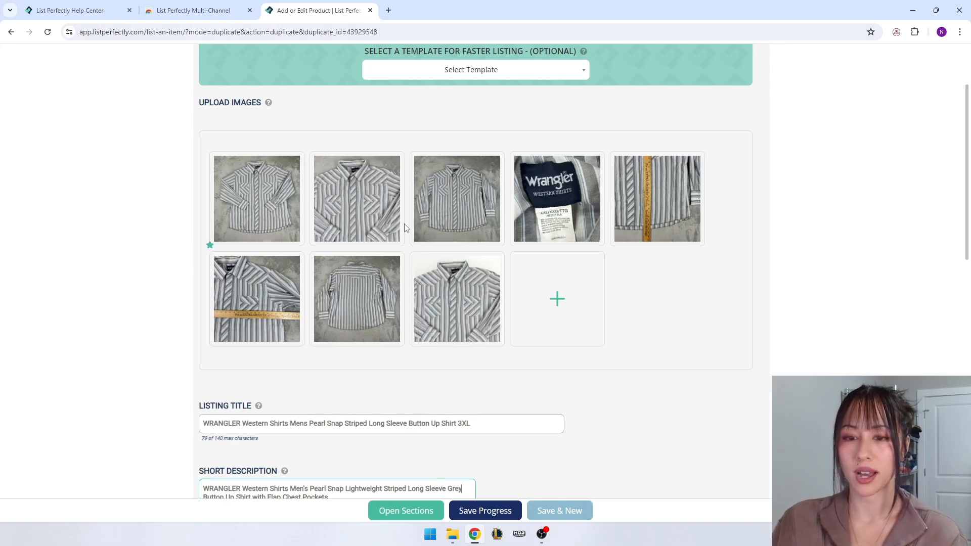
click(389, 232)
drag(357, 299, 272, 222)
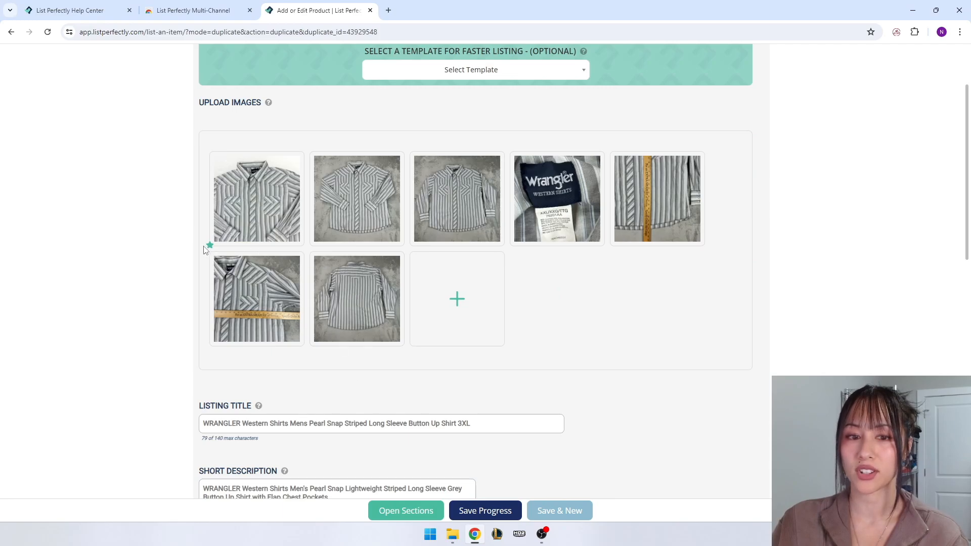
drag(360, 297, 554, 204)
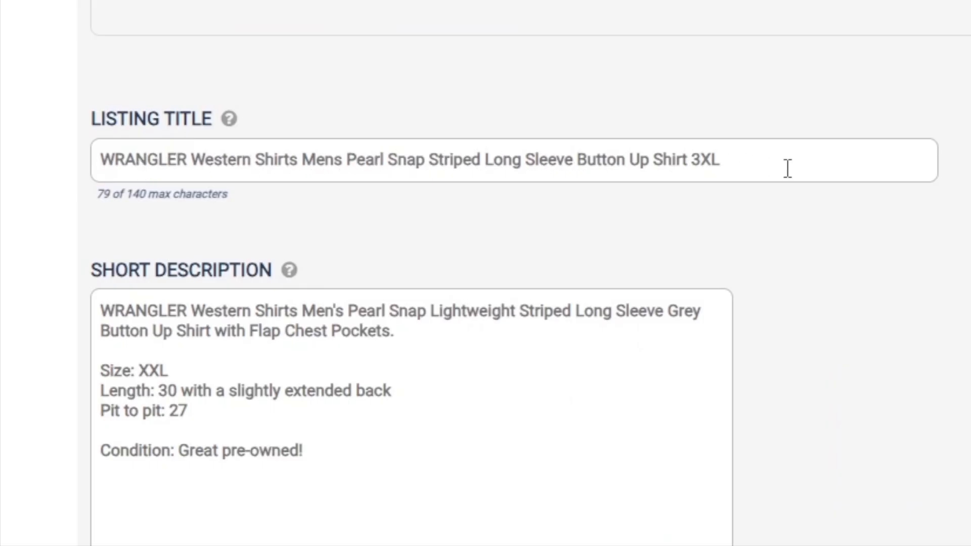
- Change the size at the end of the listing title to XXL
click(694, 156)
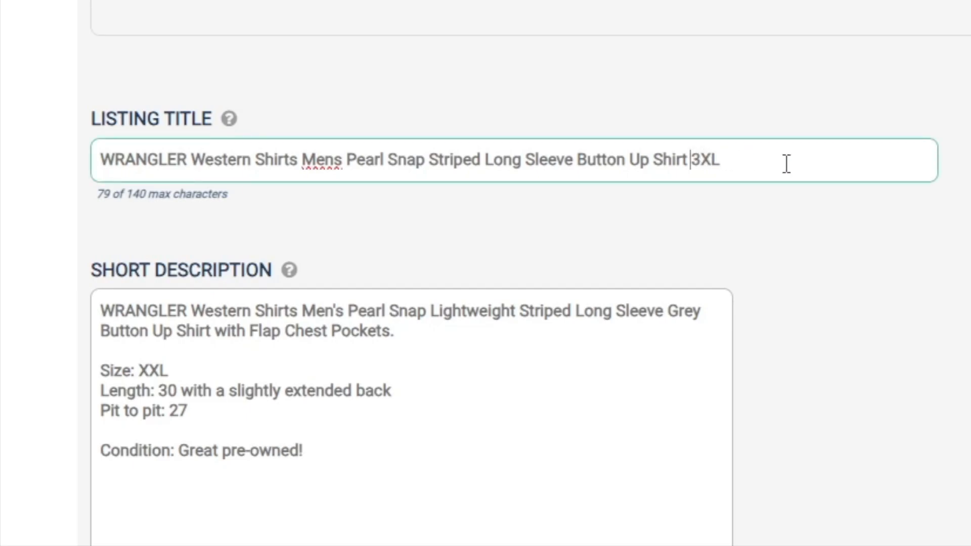
key(BackSpace)
text(X)
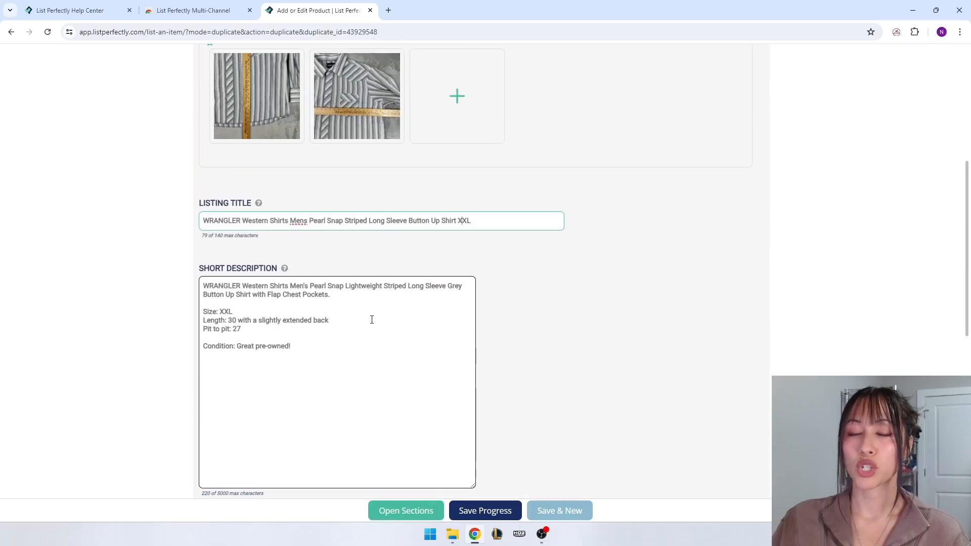
- Review the edited listing, including its keywords, pricing and quantity section, and save it
scroll(372, 320, up, 1)
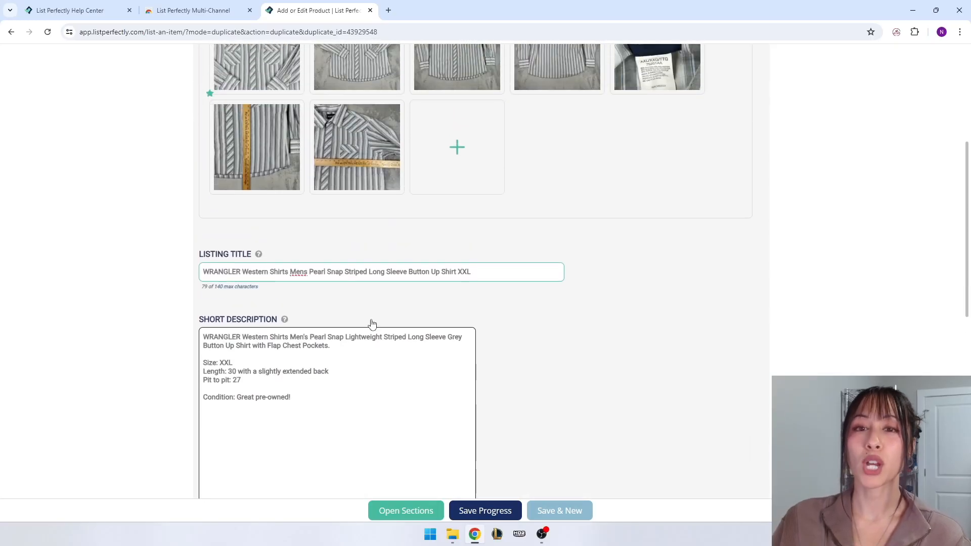
scroll(372, 322, up, 1)
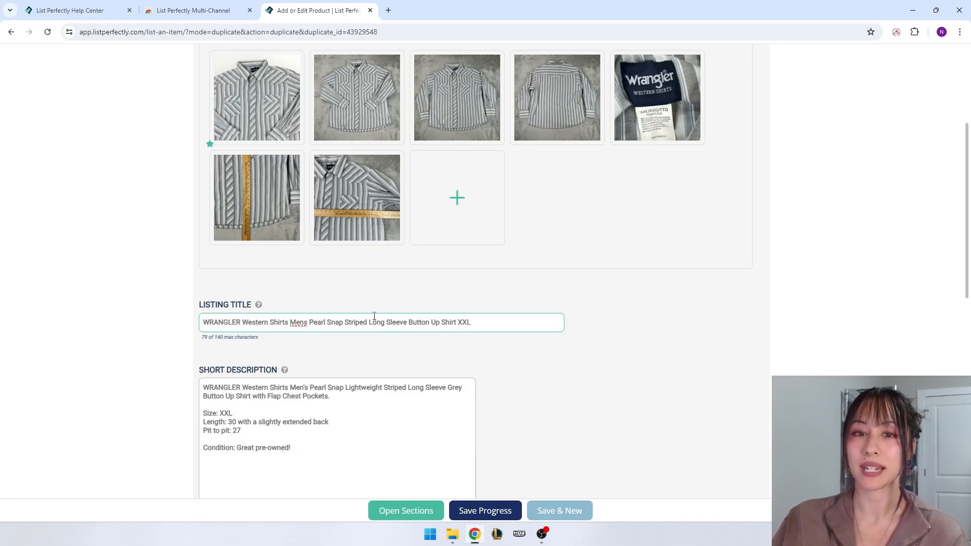
scroll(375, 316, down, 3)
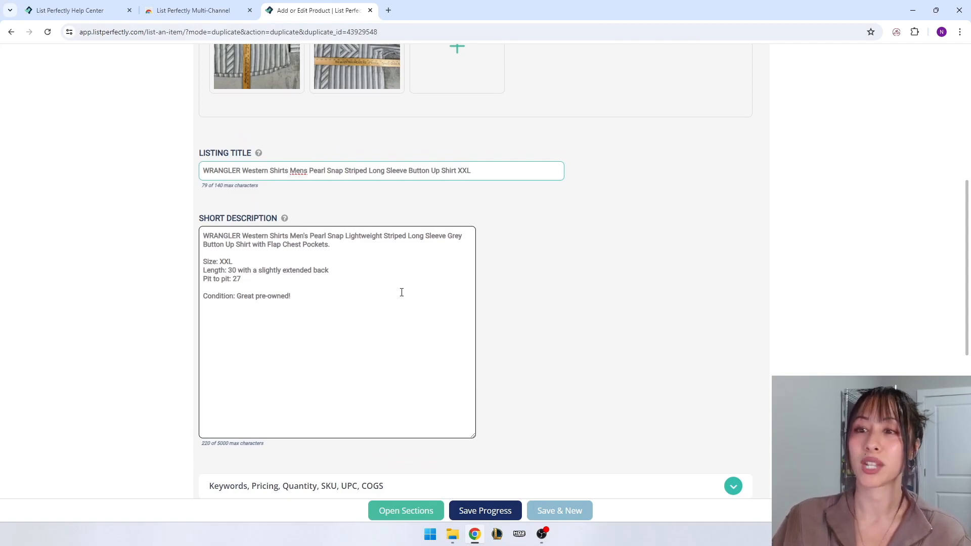
scroll(402, 292, down, 4)
click(404, 289)
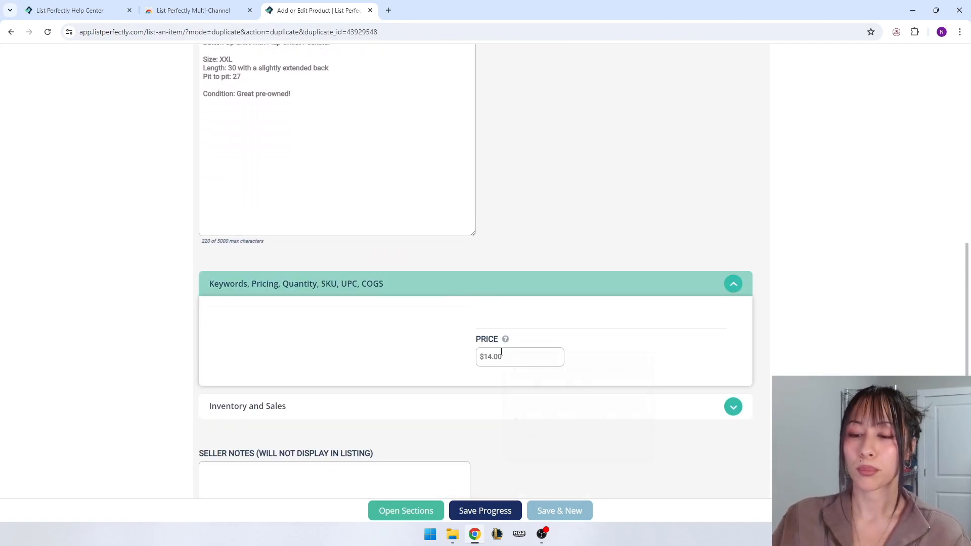
scroll(520, 218, down, 3)
scroll(520, 218, up, 3)
scroll(520, 218, up, 10)
mouse_move(378, 227)
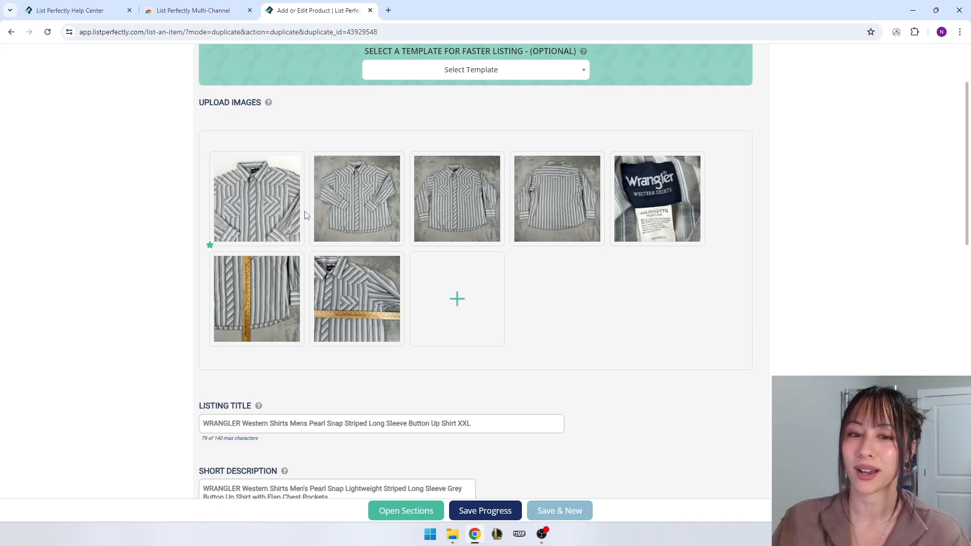
scroll(427, 268, up, 1)
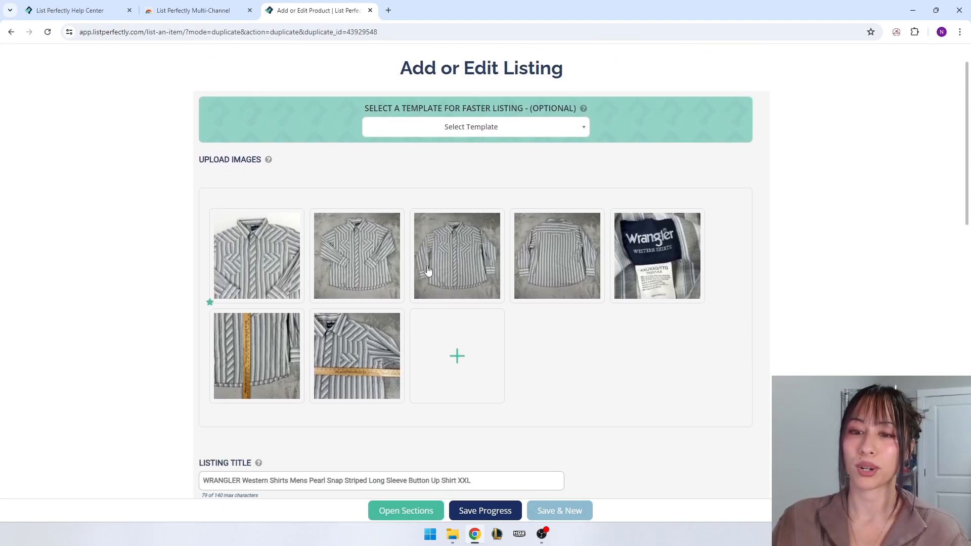
scroll(455, 258, down, 5)
scroll(408, 225, down, 8)
click(265, 396)
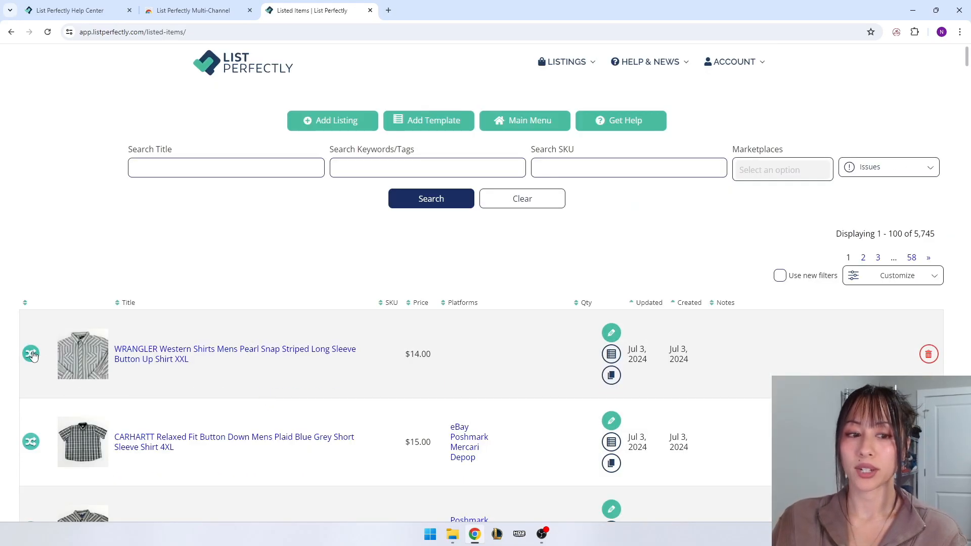
- Open the crossposting selection for the new Wrangler XXL shirt listing and choose target marketplaces
click(31, 354)
click(399, 175)
click(360, 171)
click(360, 267)
click(400, 266)
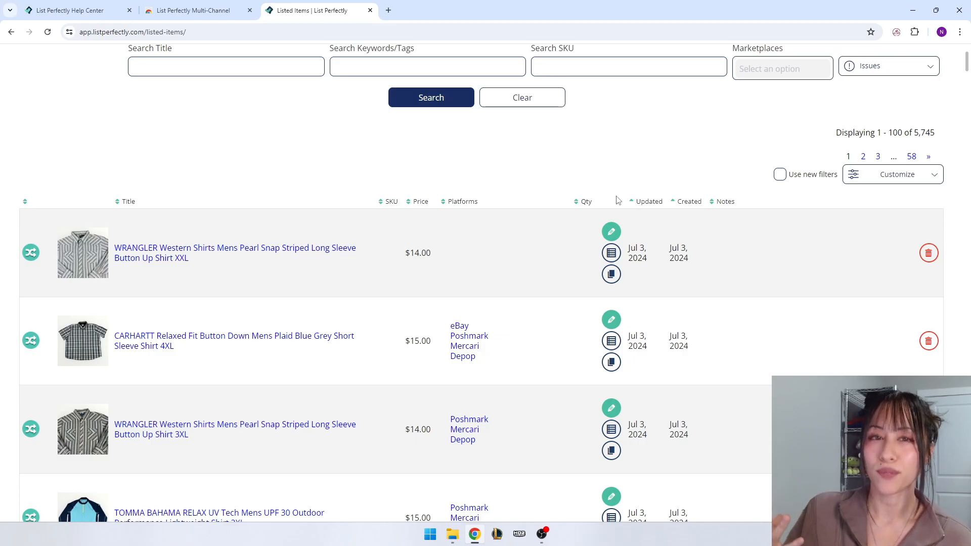
- Examine the total number of listed items shown above the listings table
scroll(618, 200, up, 1)
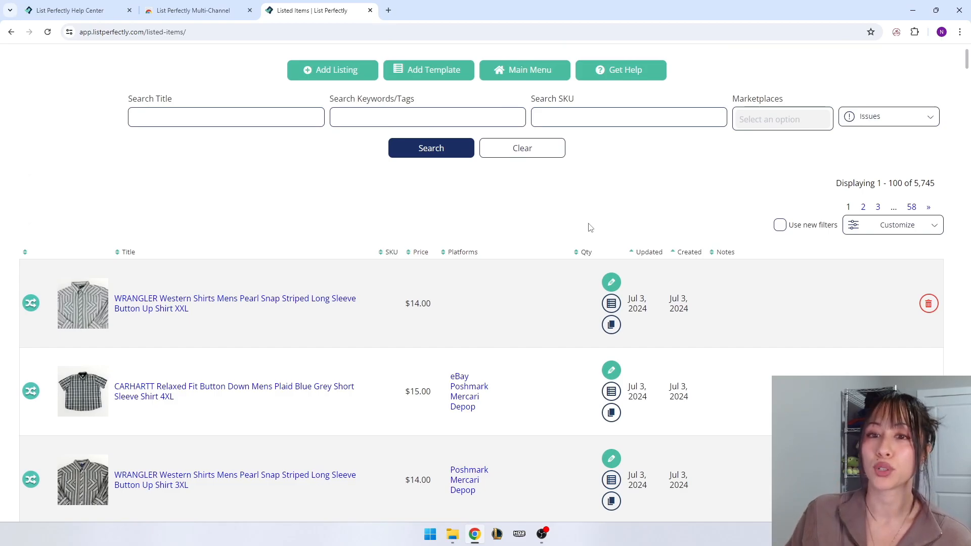
scroll(591, 228, up, 1)
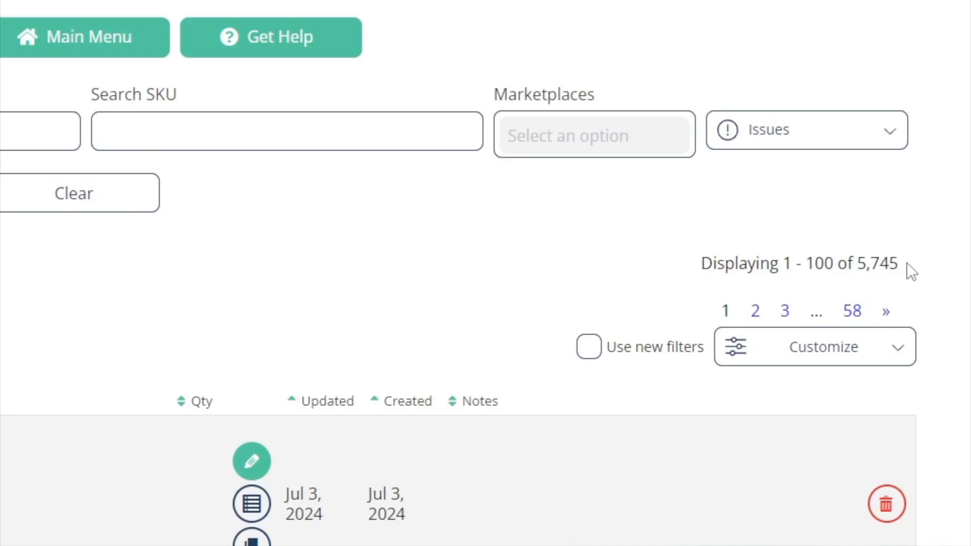
drag(867, 257, 857, 260)
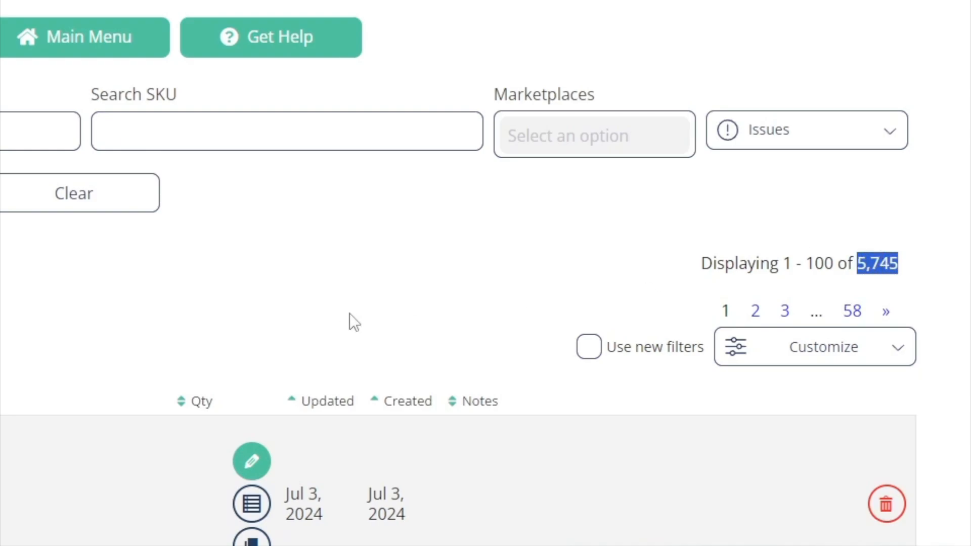
click(351, 314)
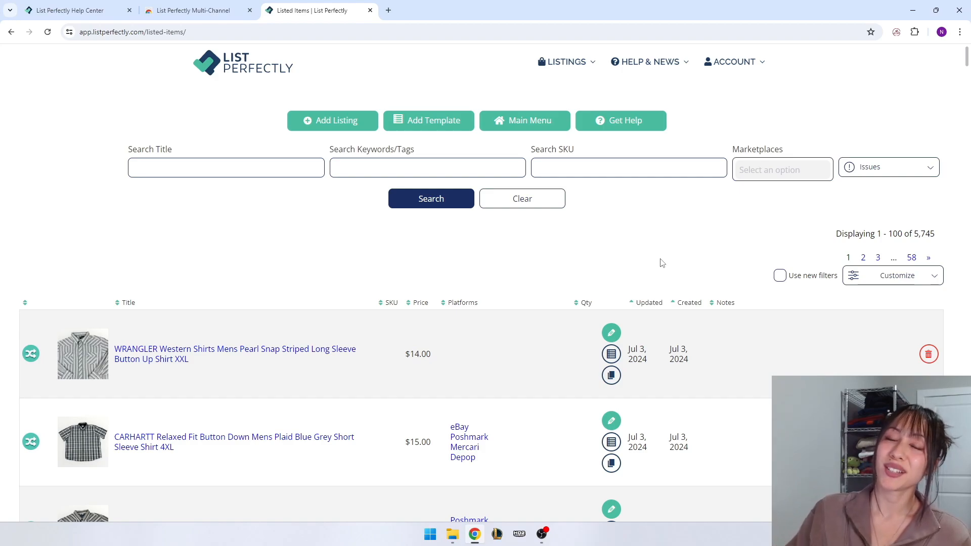